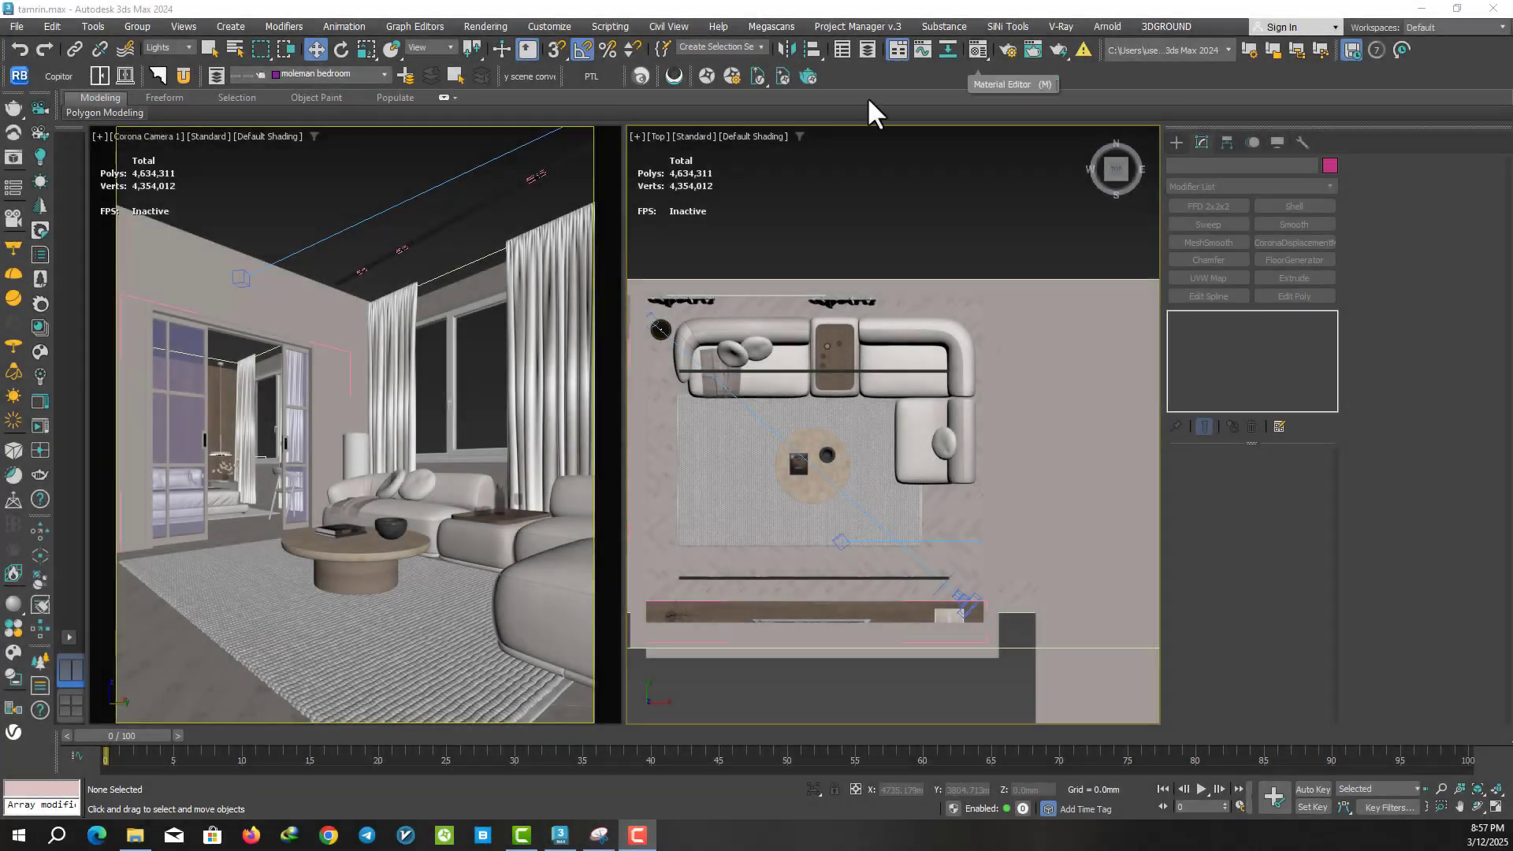
- Enable the scene material override with a CoronaLegacyMtl, preserving glass
{"action": "left_click", "coordinate": [1005, 50]}
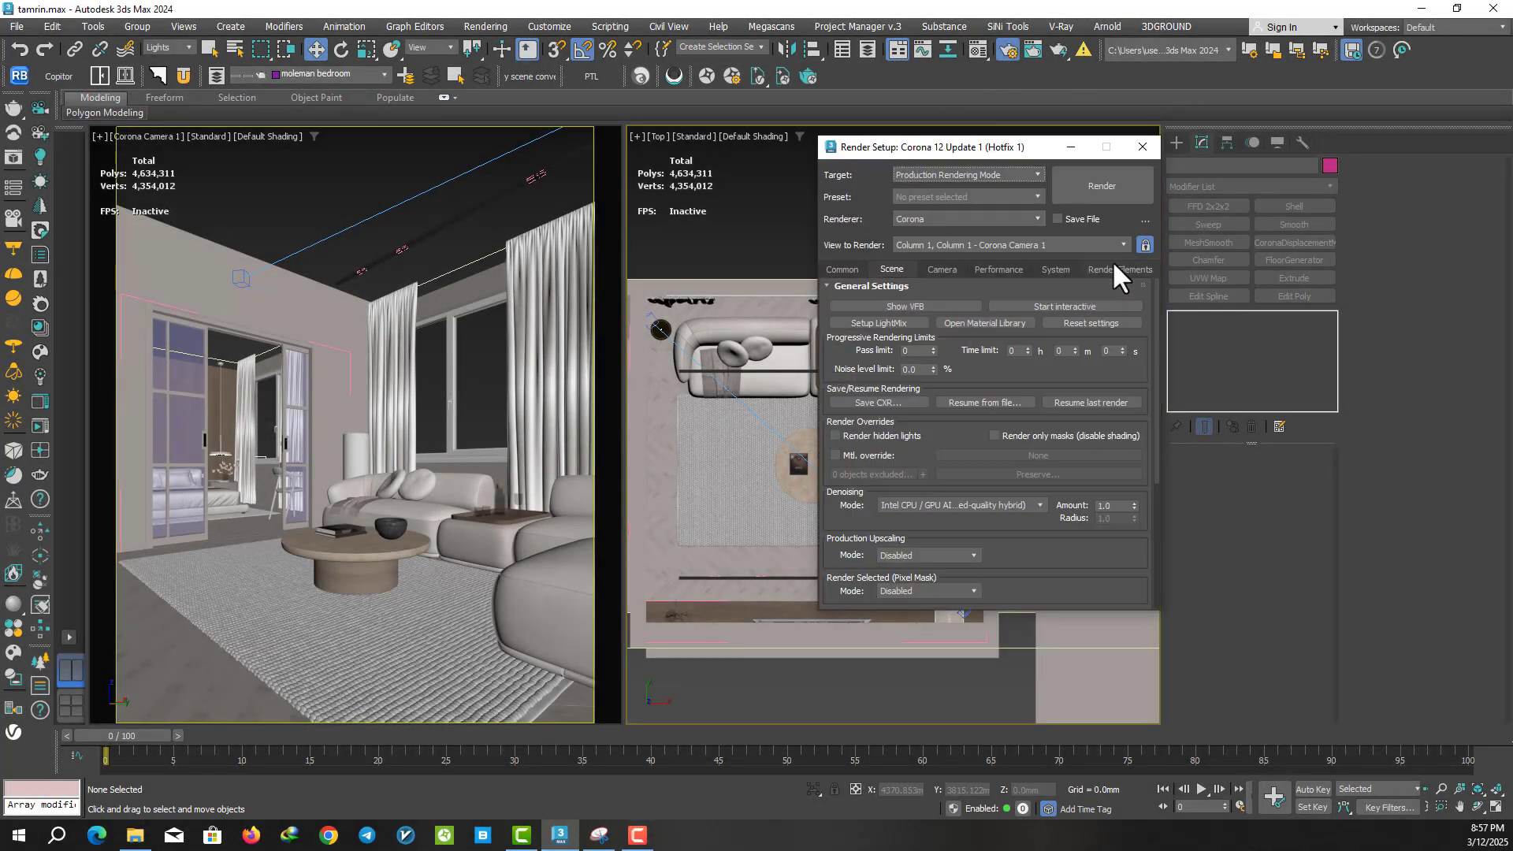
{"action": "scroll", "coordinate": [1009, 386], "scroll_direction": "down", "scroll_amount": 2}
{"action": "scroll", "coordinate": [1009, 386], "scroll_direction": "down", "scroll_amount": 2}
{"action": "left_click", "coordinate": [867, 355]}
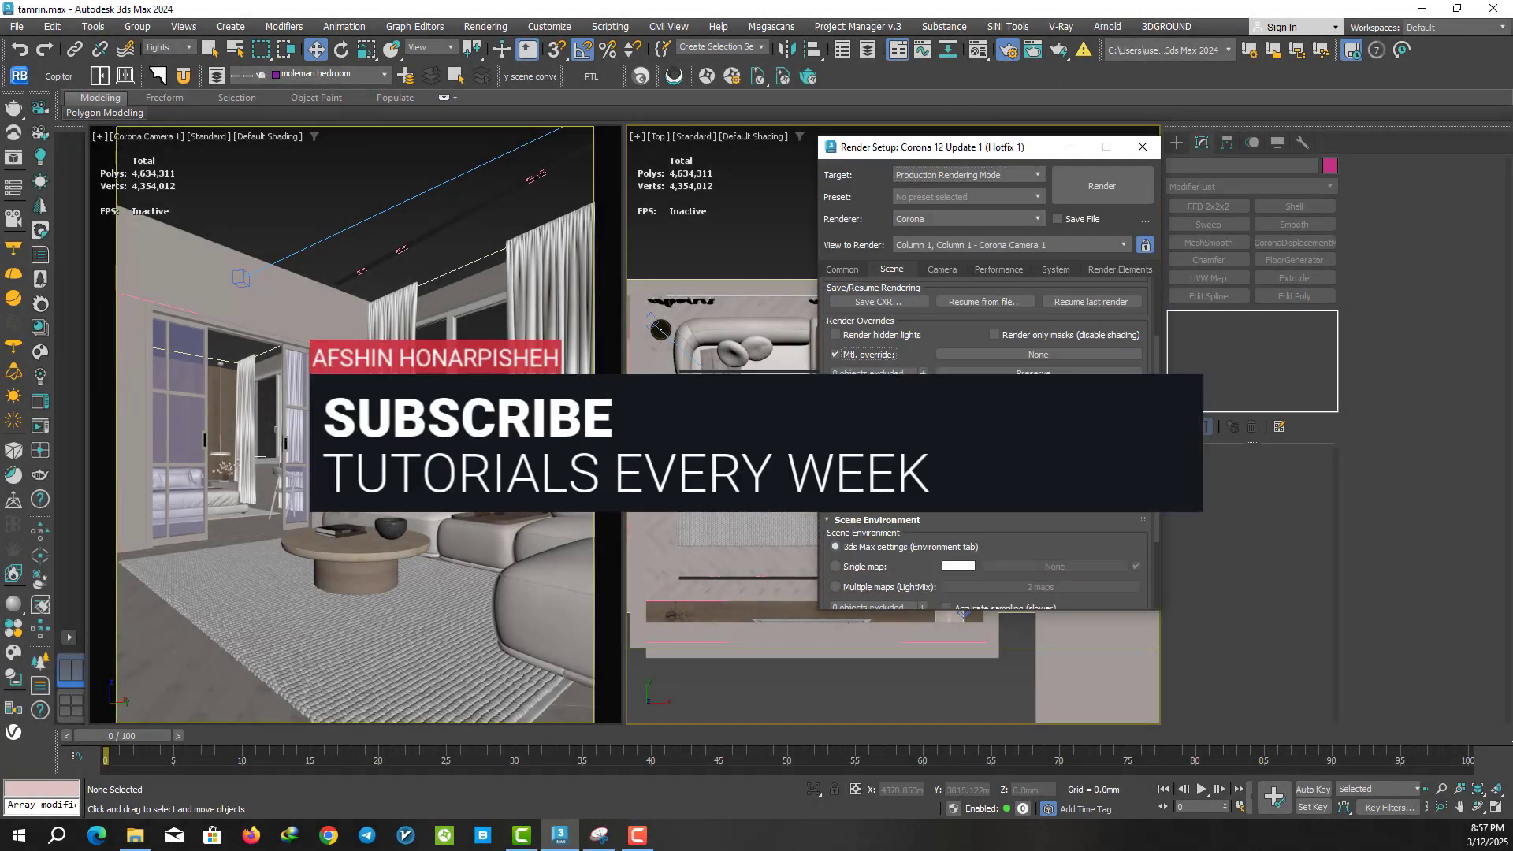
{"action": "left_click", "coordinate": [1021, 358]}
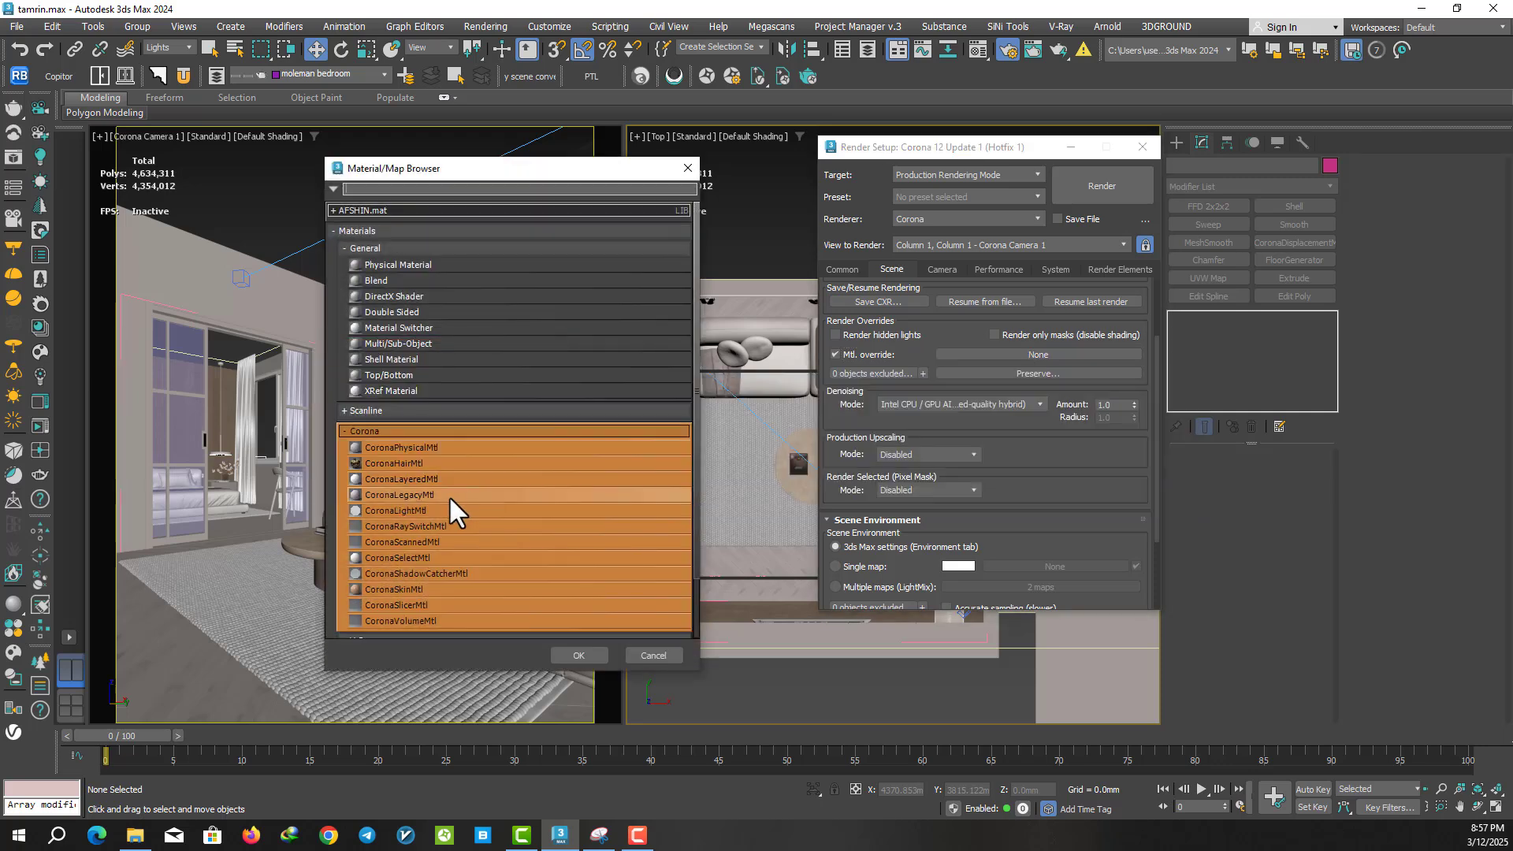
{"action": "double_click", "coordinate": [448, 495]}
{"action": "left_click", "coordinate": [1017, 372]}
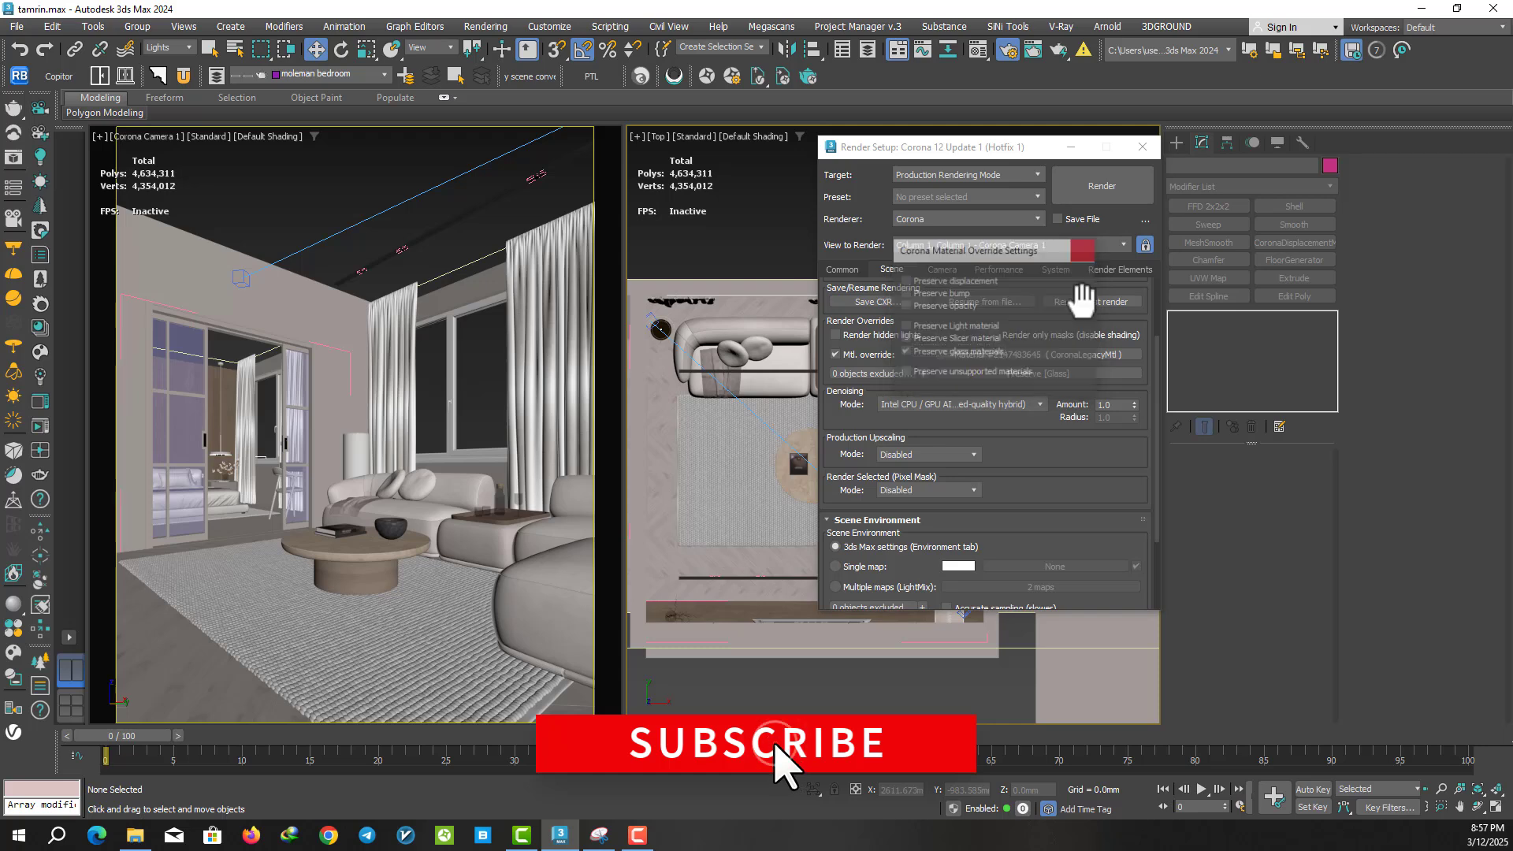
{"action": "left_click", "coordinate": [1085, 249]}
- Set the Scene Environment to Single map and start a test render
{"action": "scroll", "coordinate": [1048, 439], "scroll_direction": "down", "scroll_amount": 2}
{"action": "left_click", "coordinate": [835, 473]}
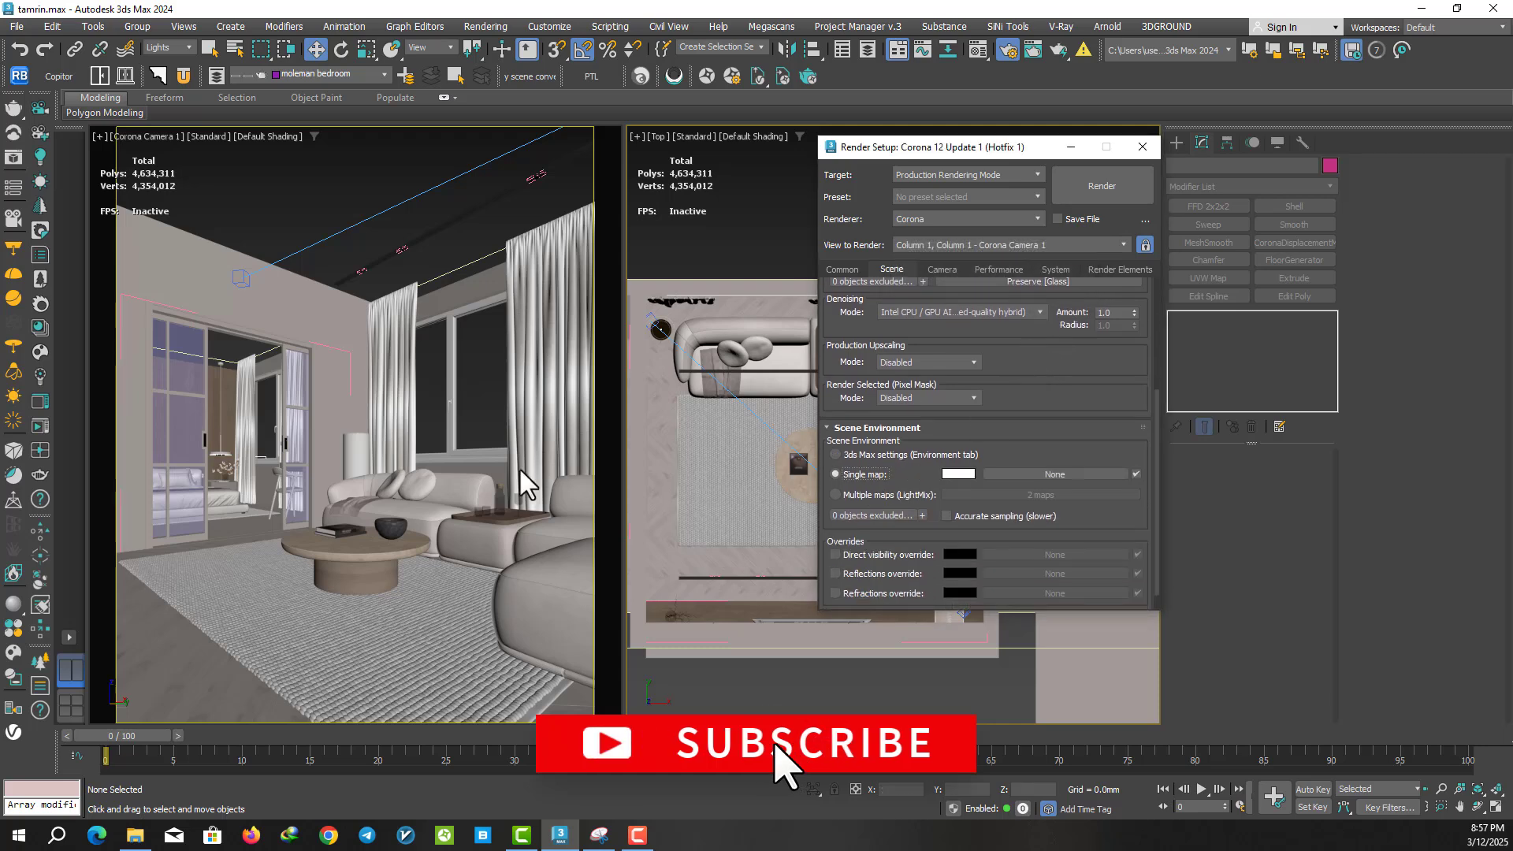
{"action": "left_click", "coordinate": [39, 402]}
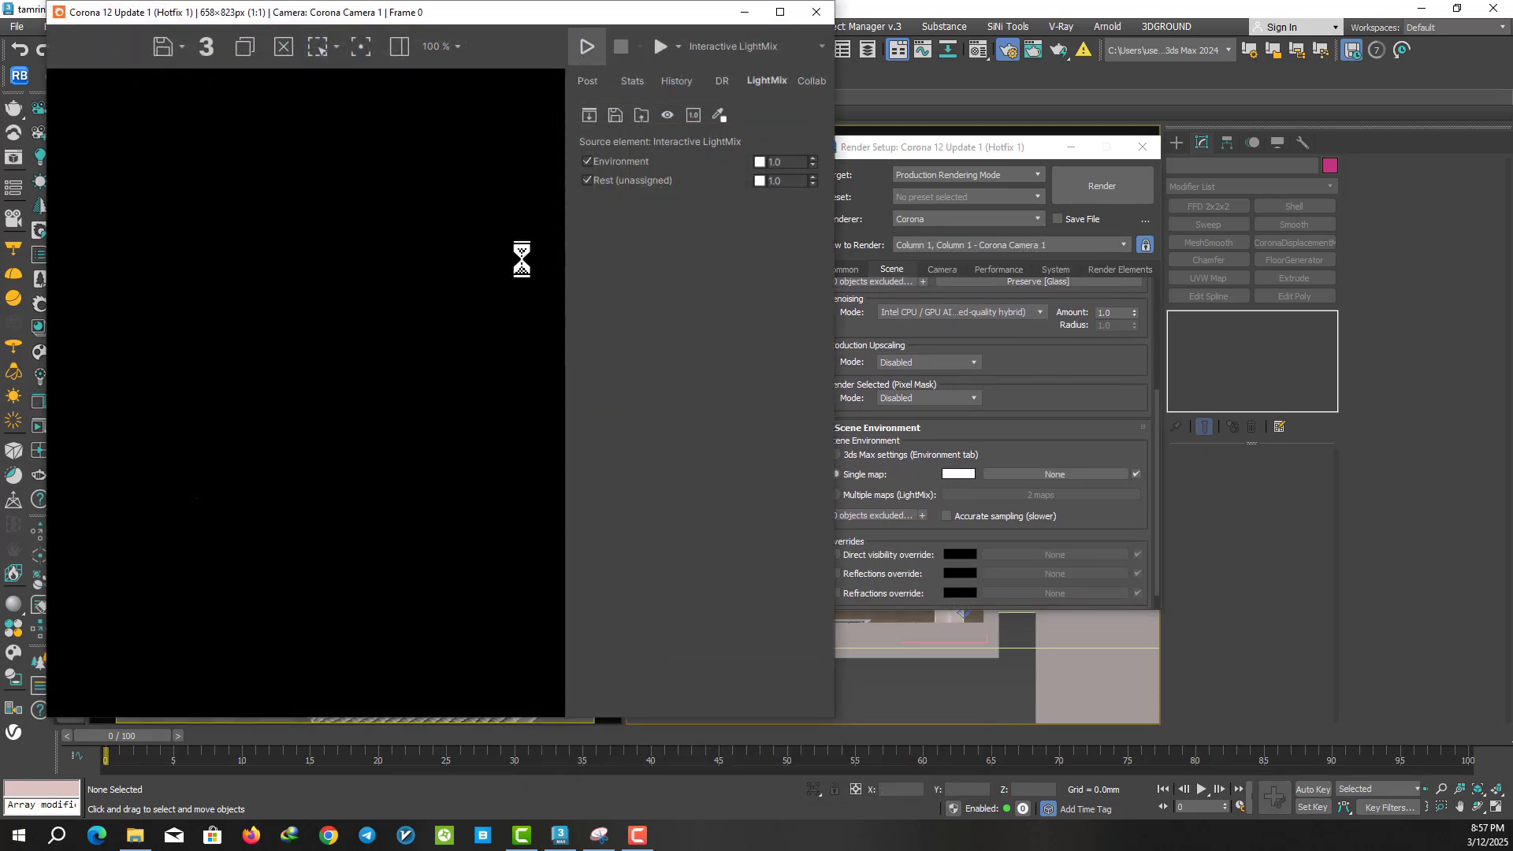
- Stop the dark grey clay render and switch from the Compact to the Slate Material Editor
{"action": "left_click_drag", "start_coordinate": [909, 156], "coordinate": [1056, 144]}
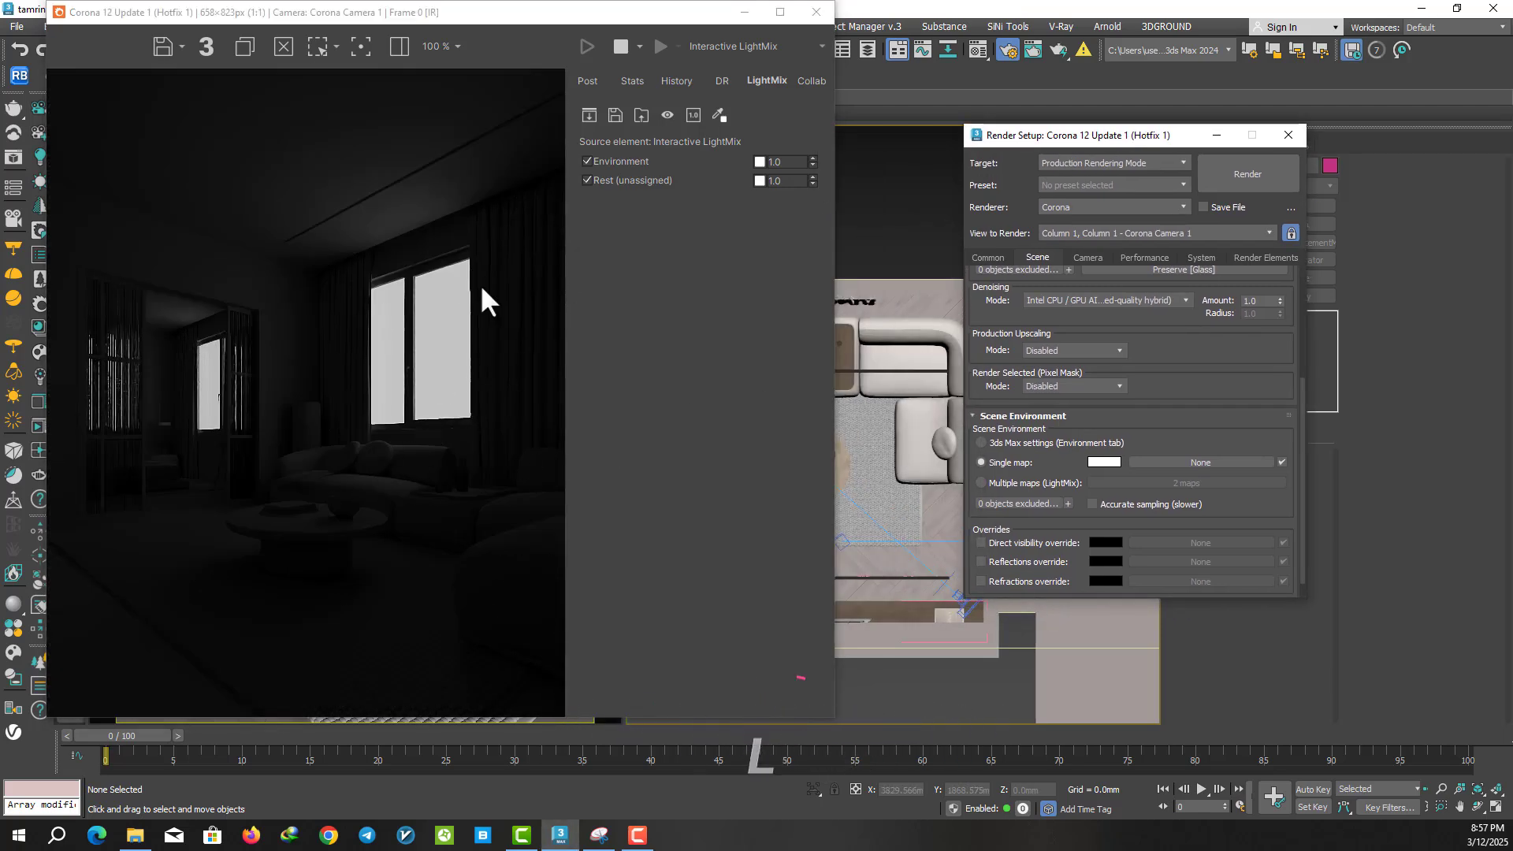
{"action": "left_click", "coordinate": [629, 43]}
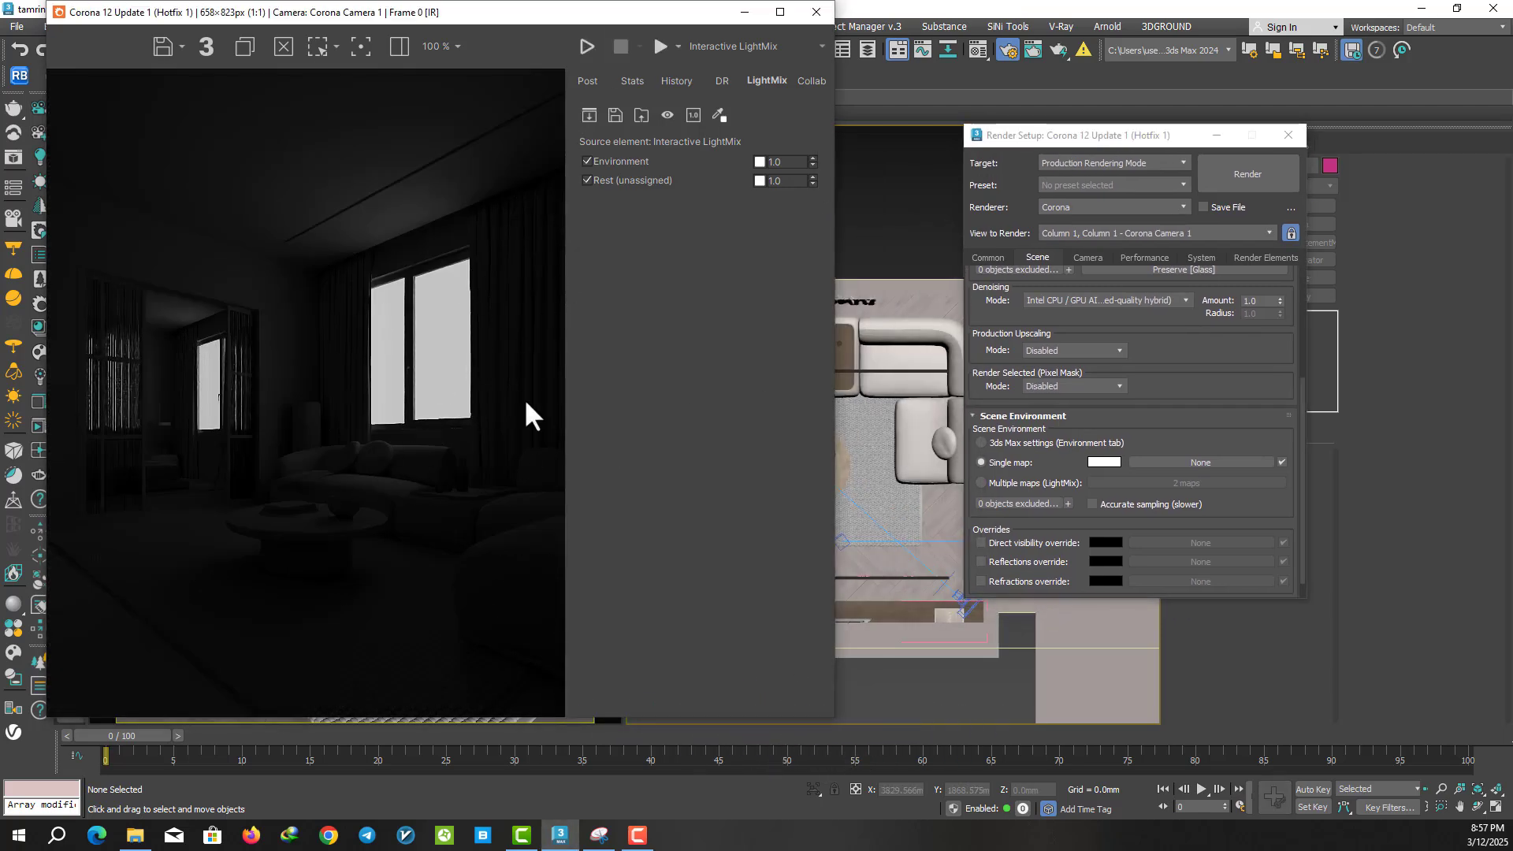
{"action": "left_click", "coordinate": [978, 52]}
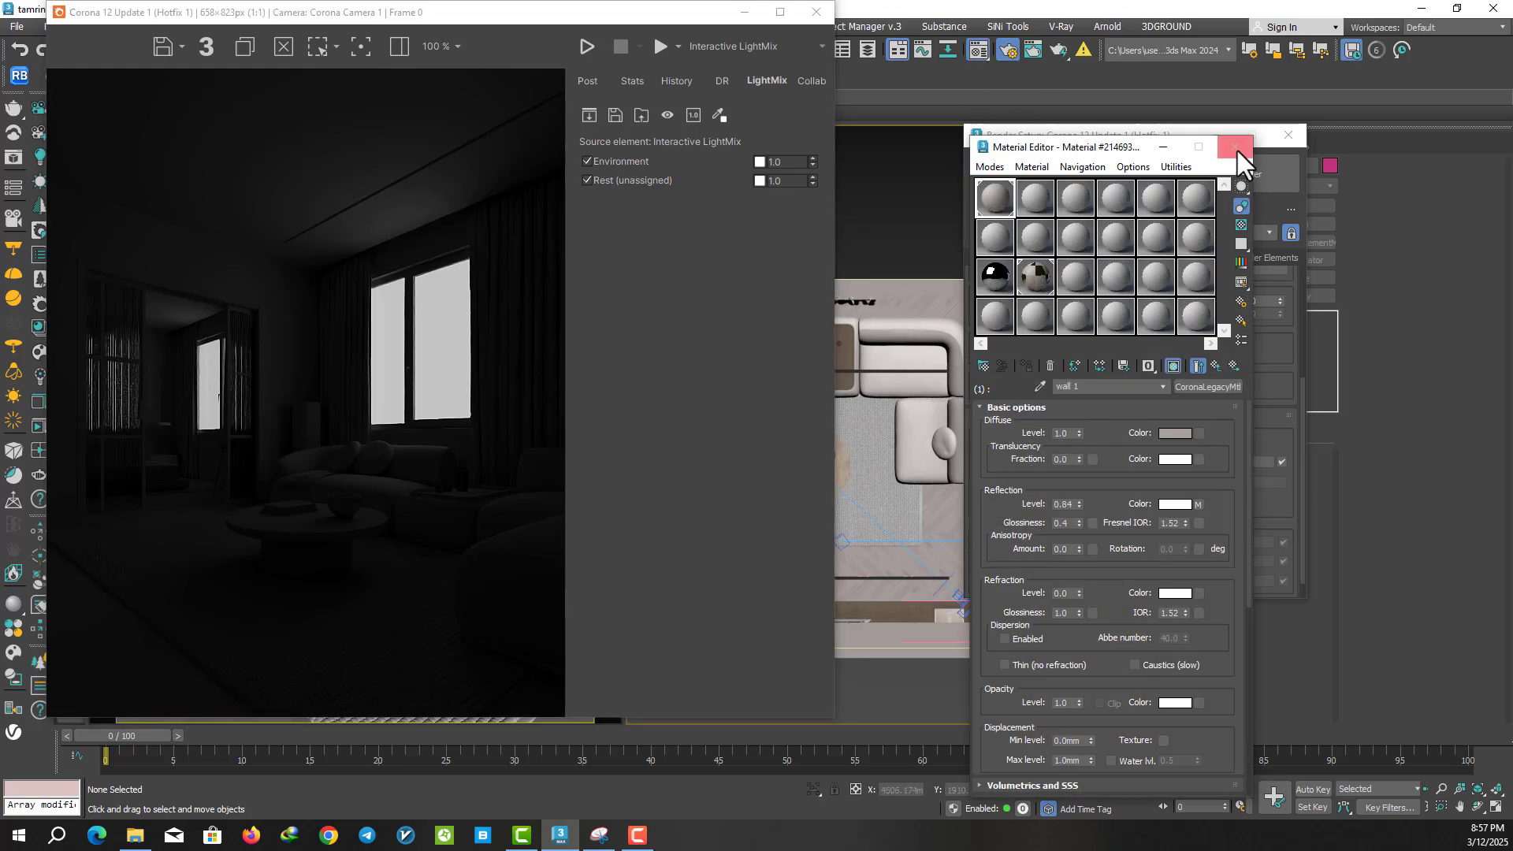
{"action": "left_click", "coordinate": [1235, 147]}
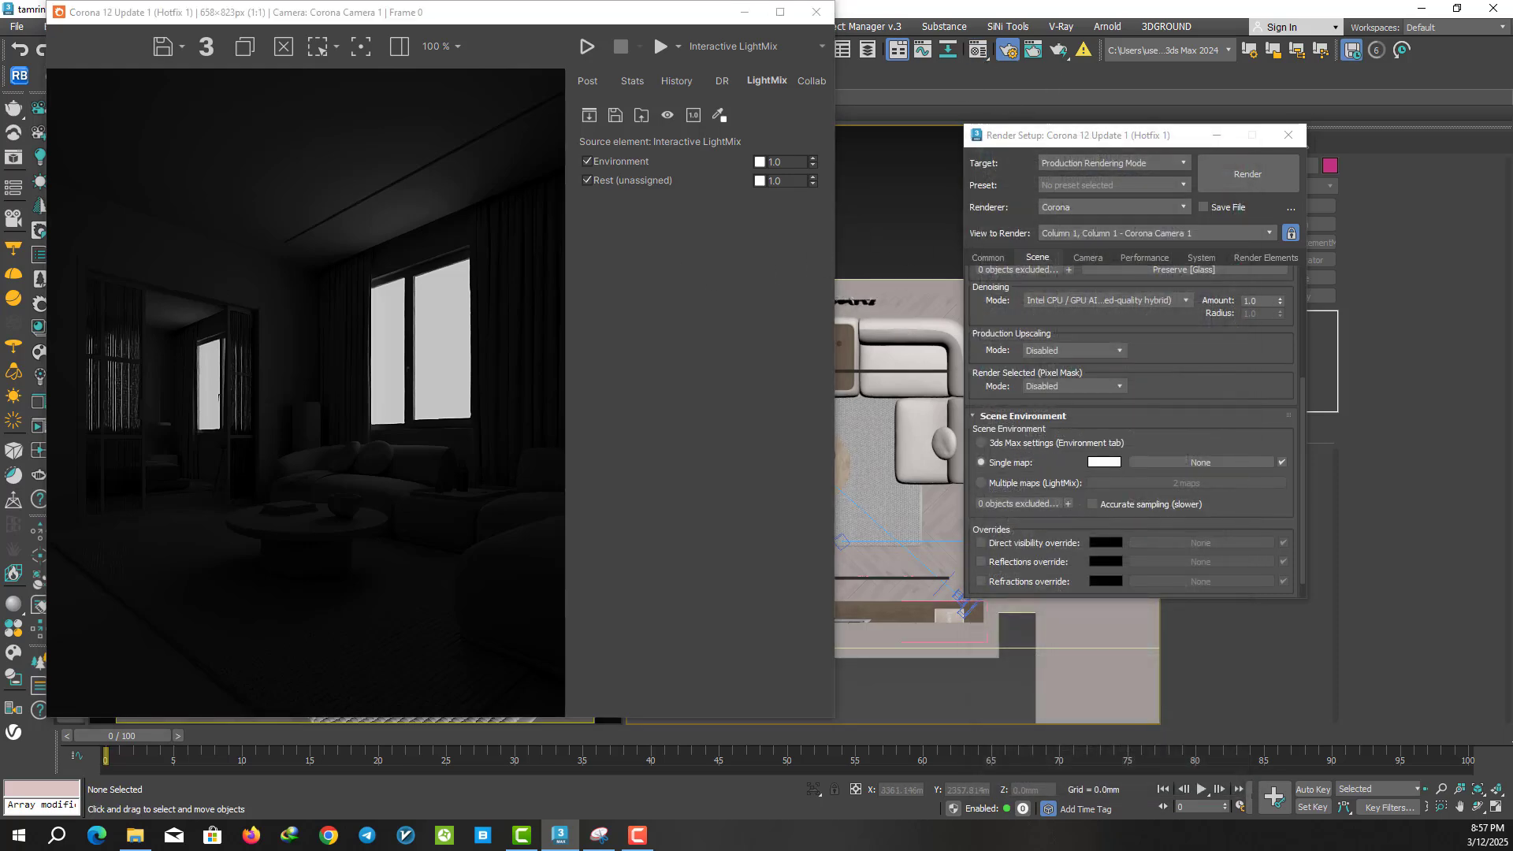
{"action": "left_click", "coordinate": [974, 50]}
- Place a CoronaSky map in the Slate Material Editor node view
{"action": "right_click", "coordinate": [423, 327]}
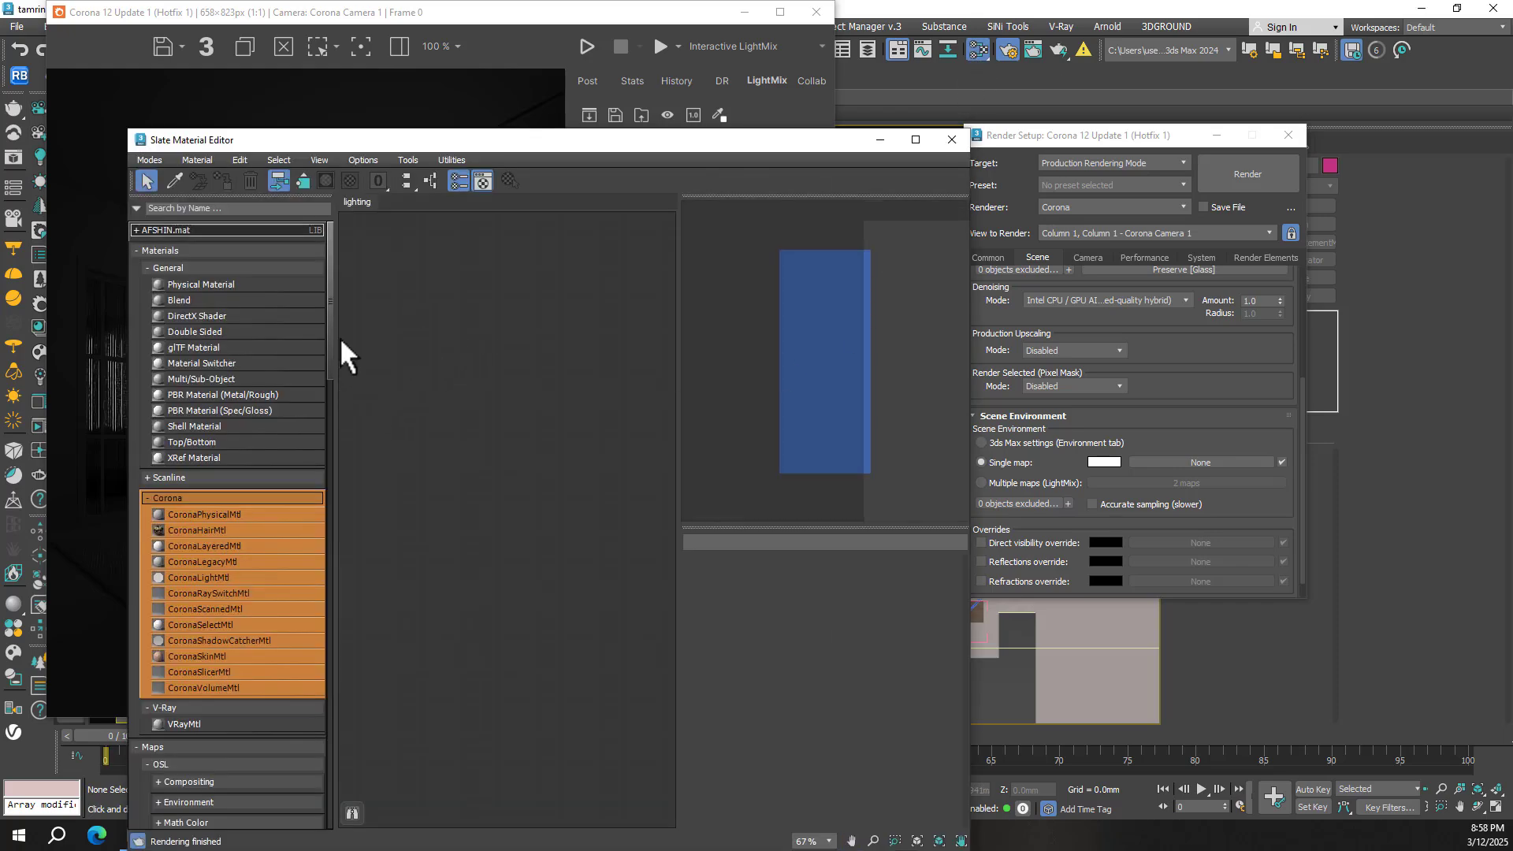
{"action": "scroll", "coordinate": [328, 384], "scroll_direction": "down", "scroll_amount": 10}
{"action": "scroll", "coordinate": [309, 569], "scroll_direction": "down", "scroll_amount": 10}
{"action": "scroll", "coordinate": [306, 721], "scroll_direction": "down", "scroll_amount": 10}
{"action": "scroll", "coordinate": [306, 720], "scroll_direction": "down", "scroll_amount": 3}
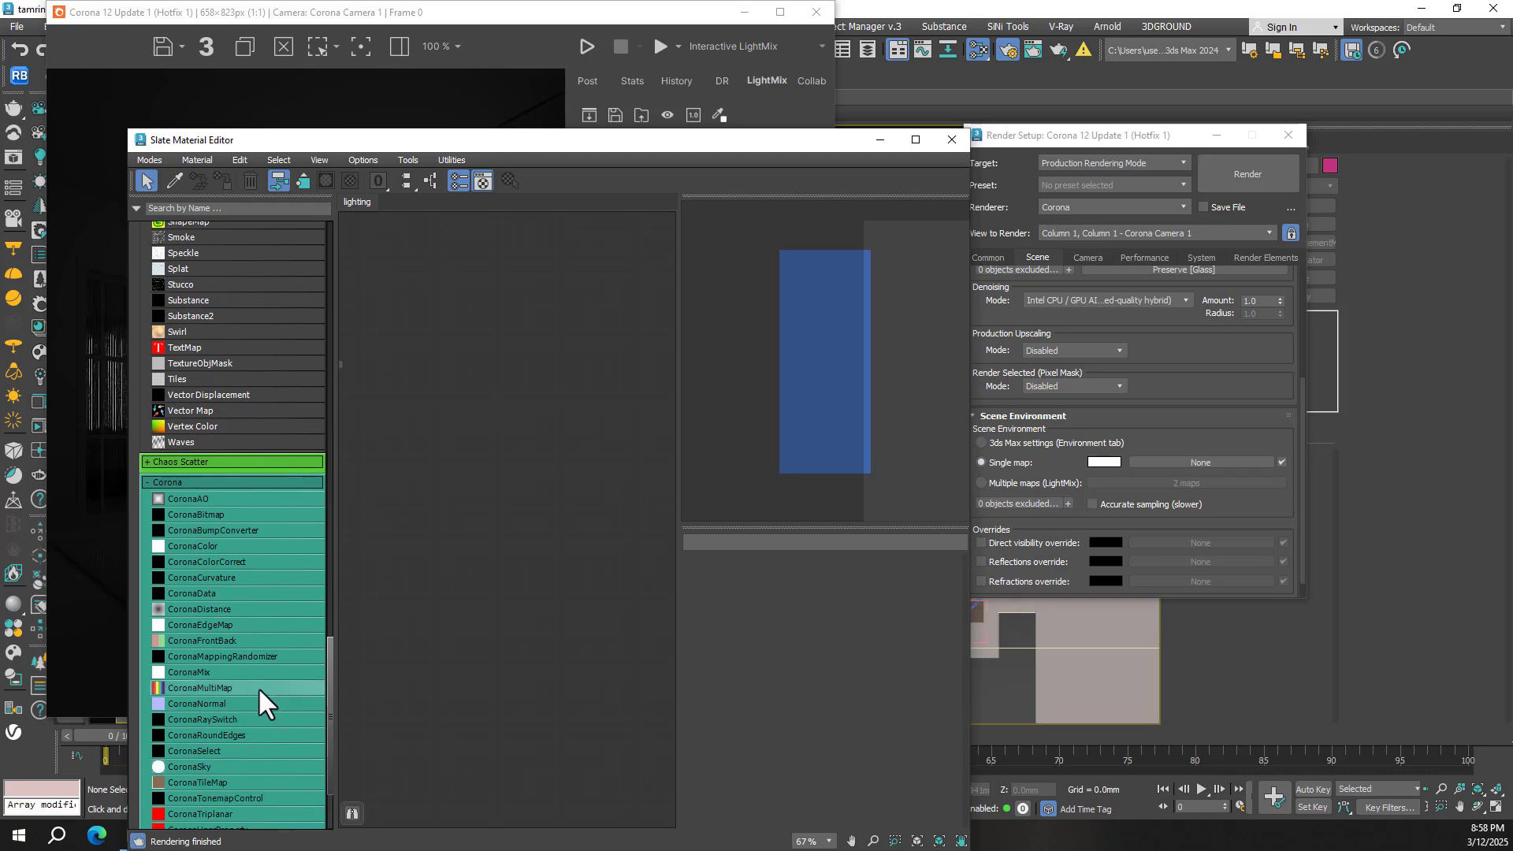
{"action": "scroll", "coordinate": [204, 560], "scroll_direction": "down", "scroll_amount": 3}
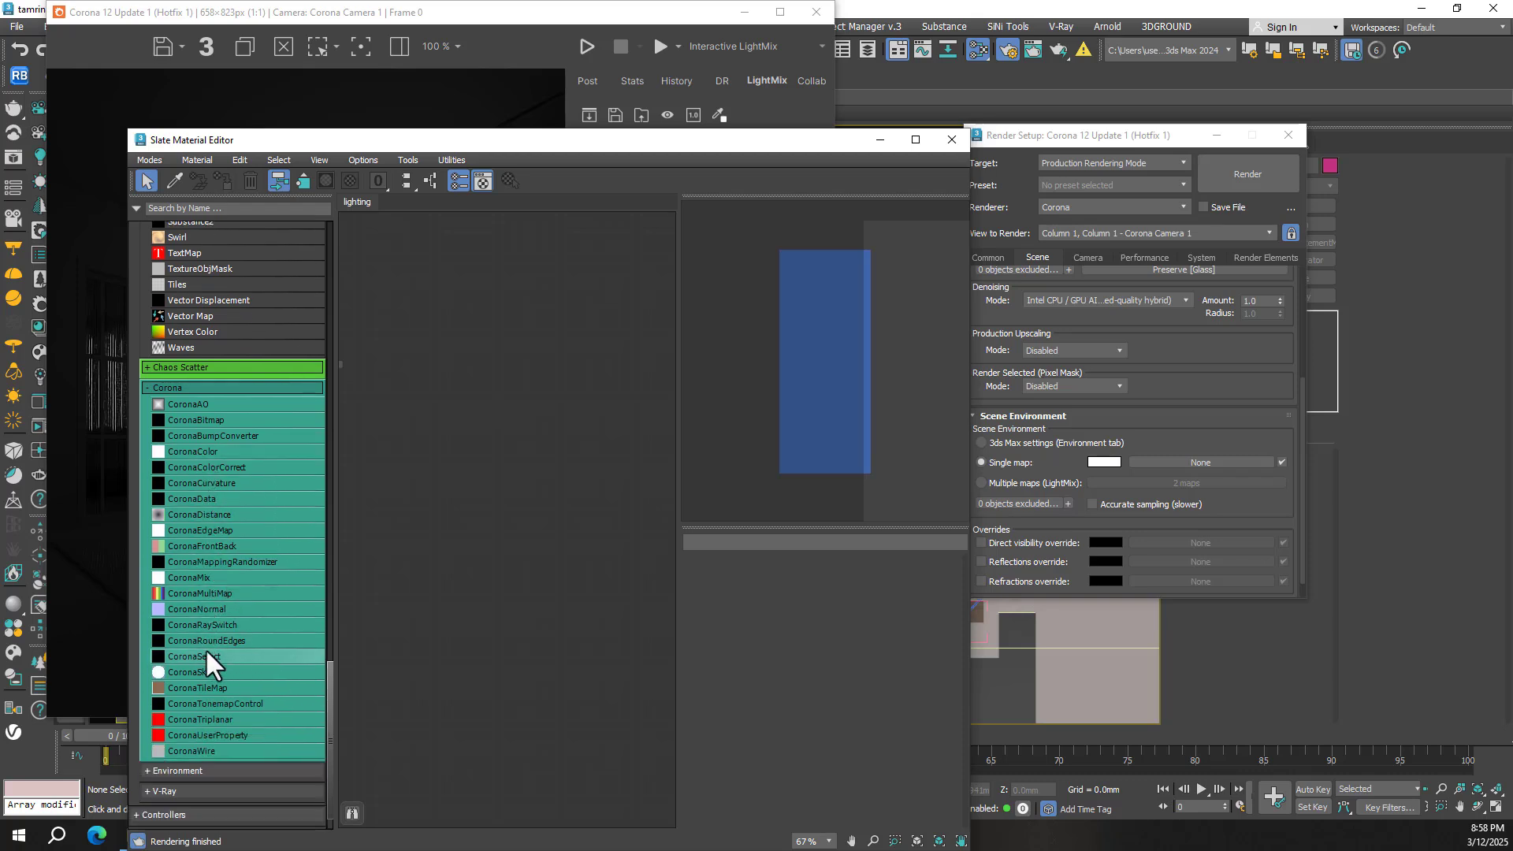
{"action": "left_click_drag", "start_coordinate": [451, 448], "coordinate": [452, 448]}
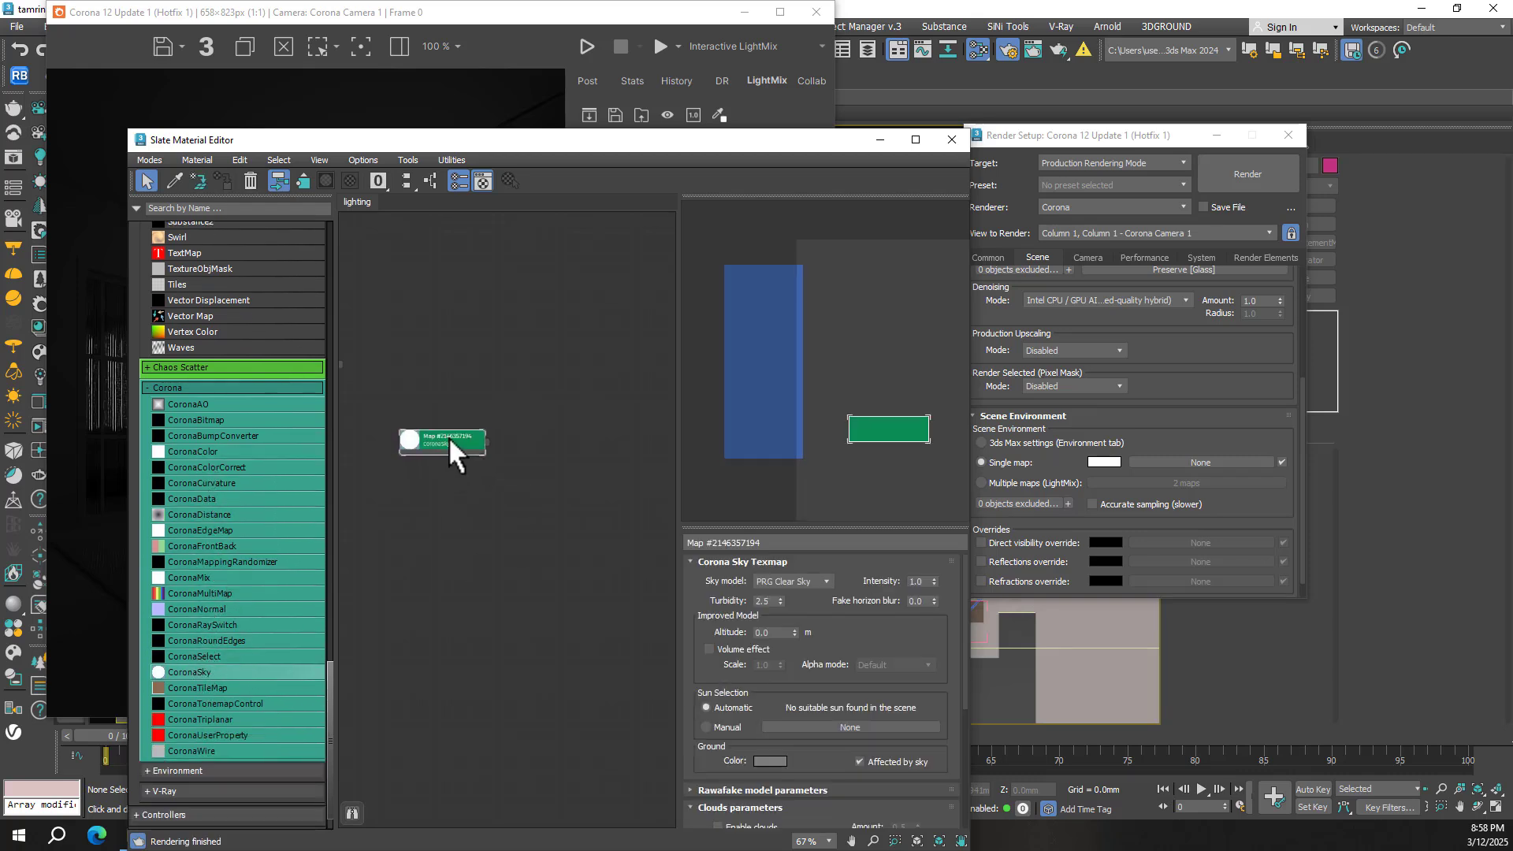
- Feed the sky through a CoronaColorCorrect at saturation -1 and assign it as the single environment map
{"action": "mouse_move", "coordinate": [206, 468]}
{"action": "left_mouse_down"}
{"action": "mouse_move", "coordinate": [600, 432]}
{"action": "mouse_move", "coordinate": [560, 395]}
{"action": "left_mouse_up"}
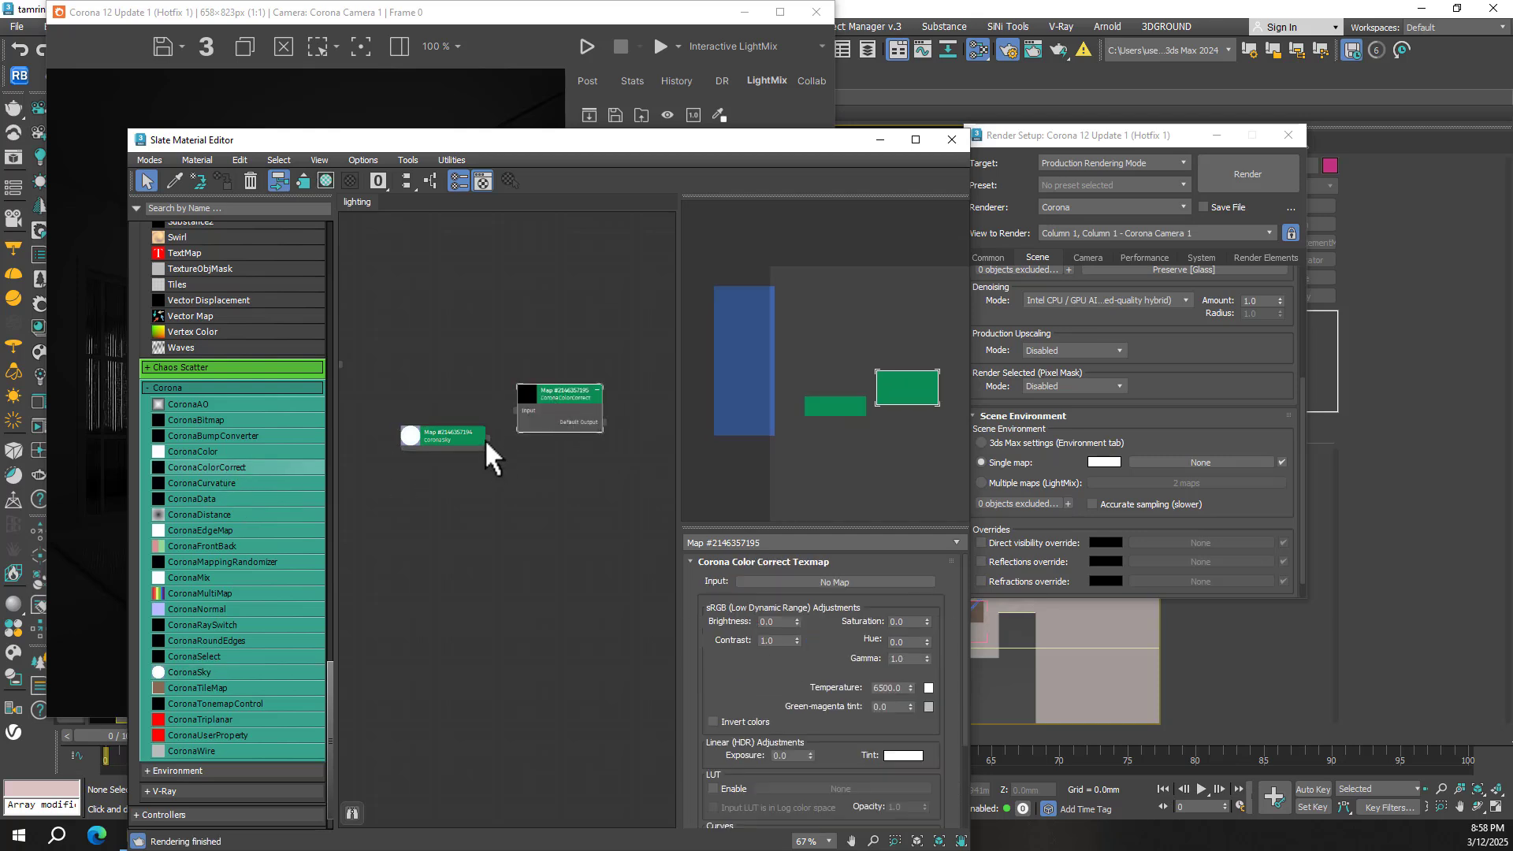
{"action": "left_click_drag", "start_coordinate": [485, 437], "coordinate": [513, 410]}
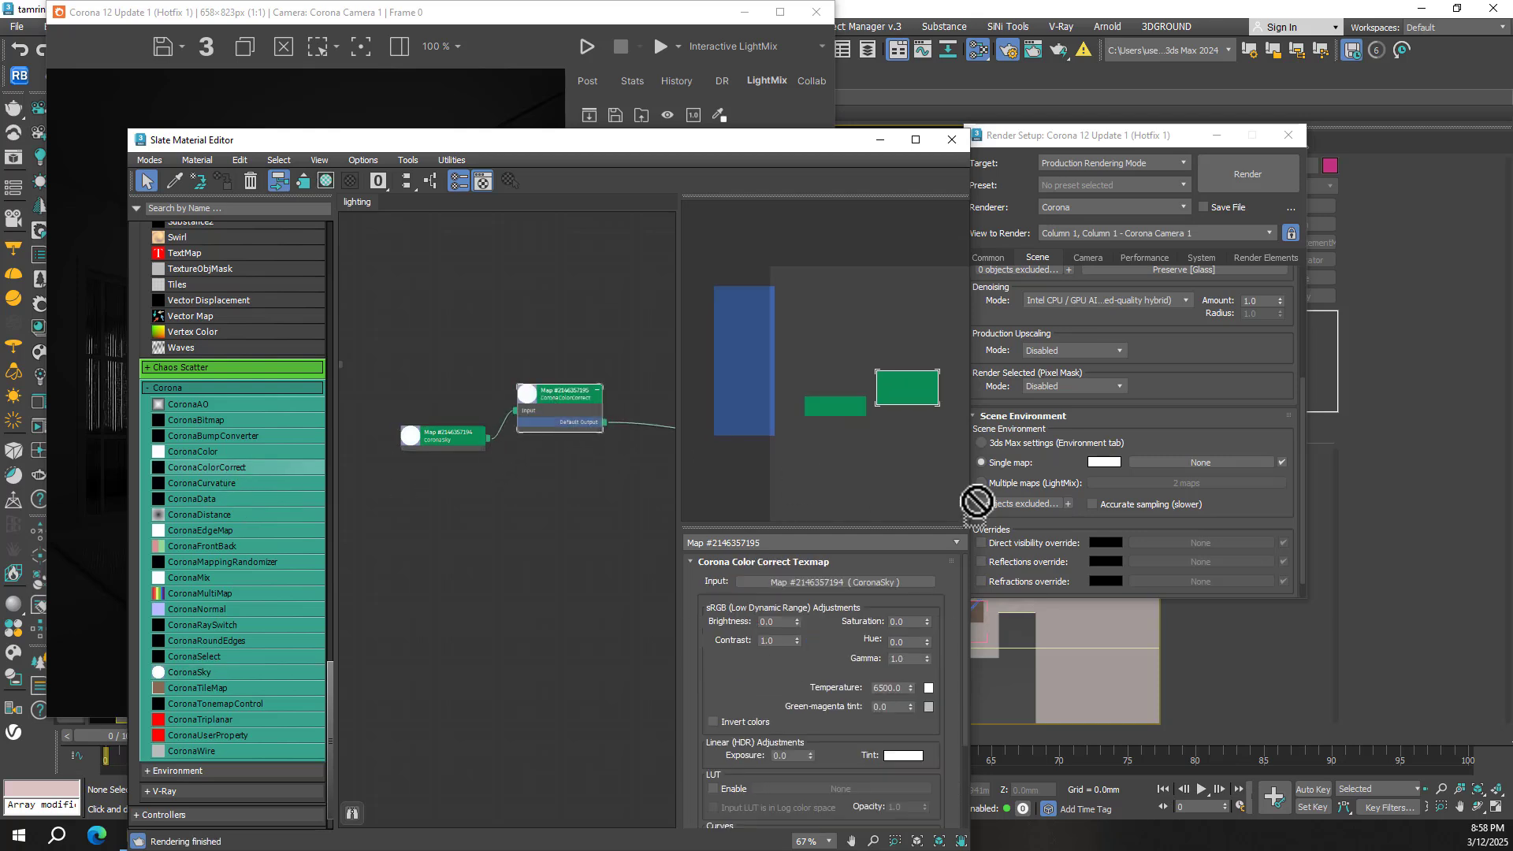
{"action": "left_click_drag", "start_coordinate": [604, 422], "coordinate": [1166, 465]}
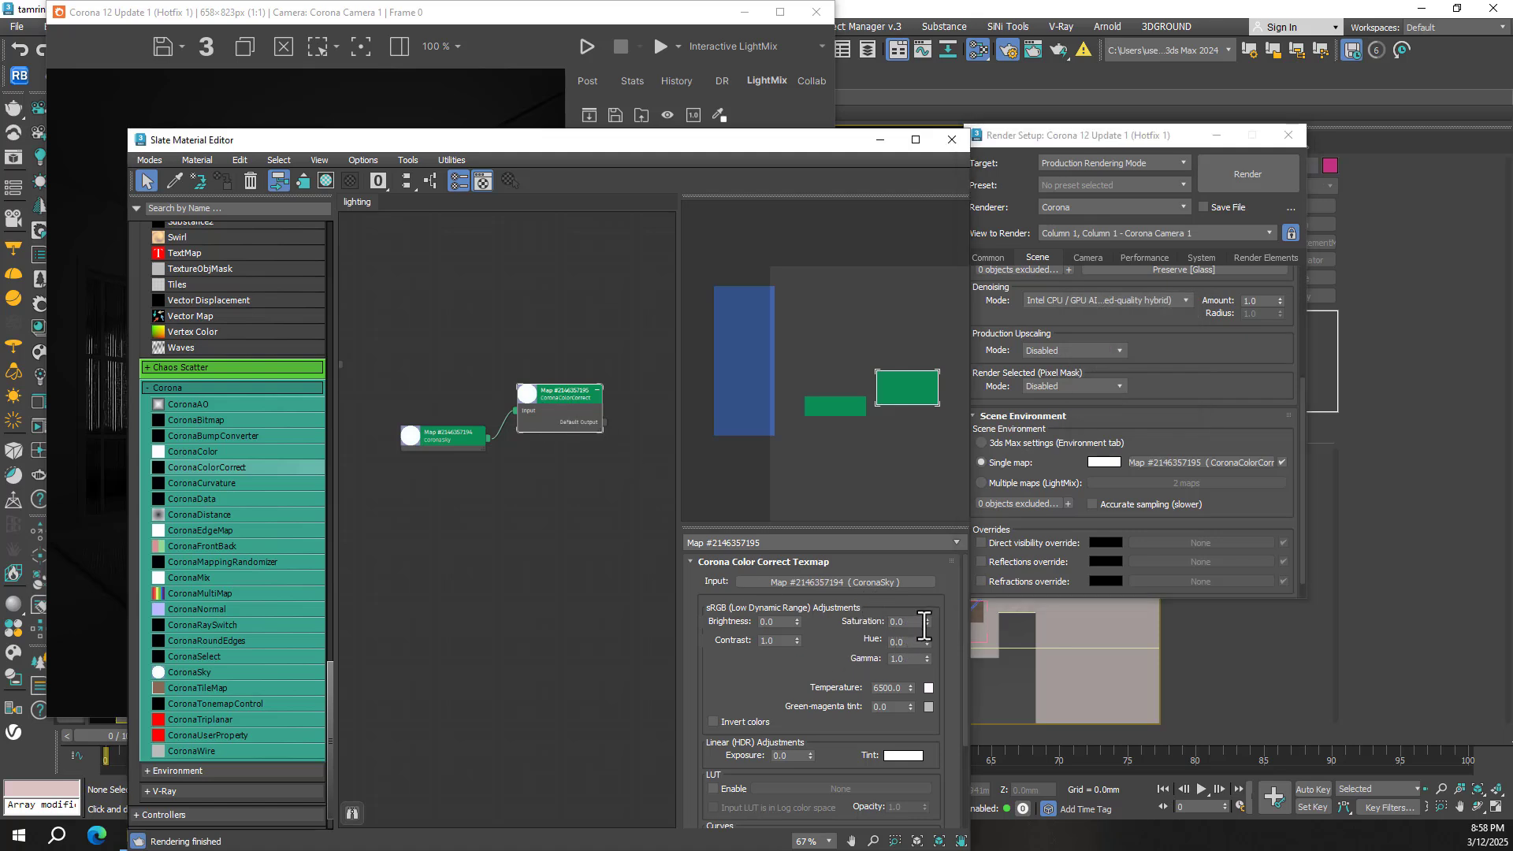
{"action": "right_click", "coordinate": [928, 623]}
{"action": "left_click", "coordinate": [450, 453]}
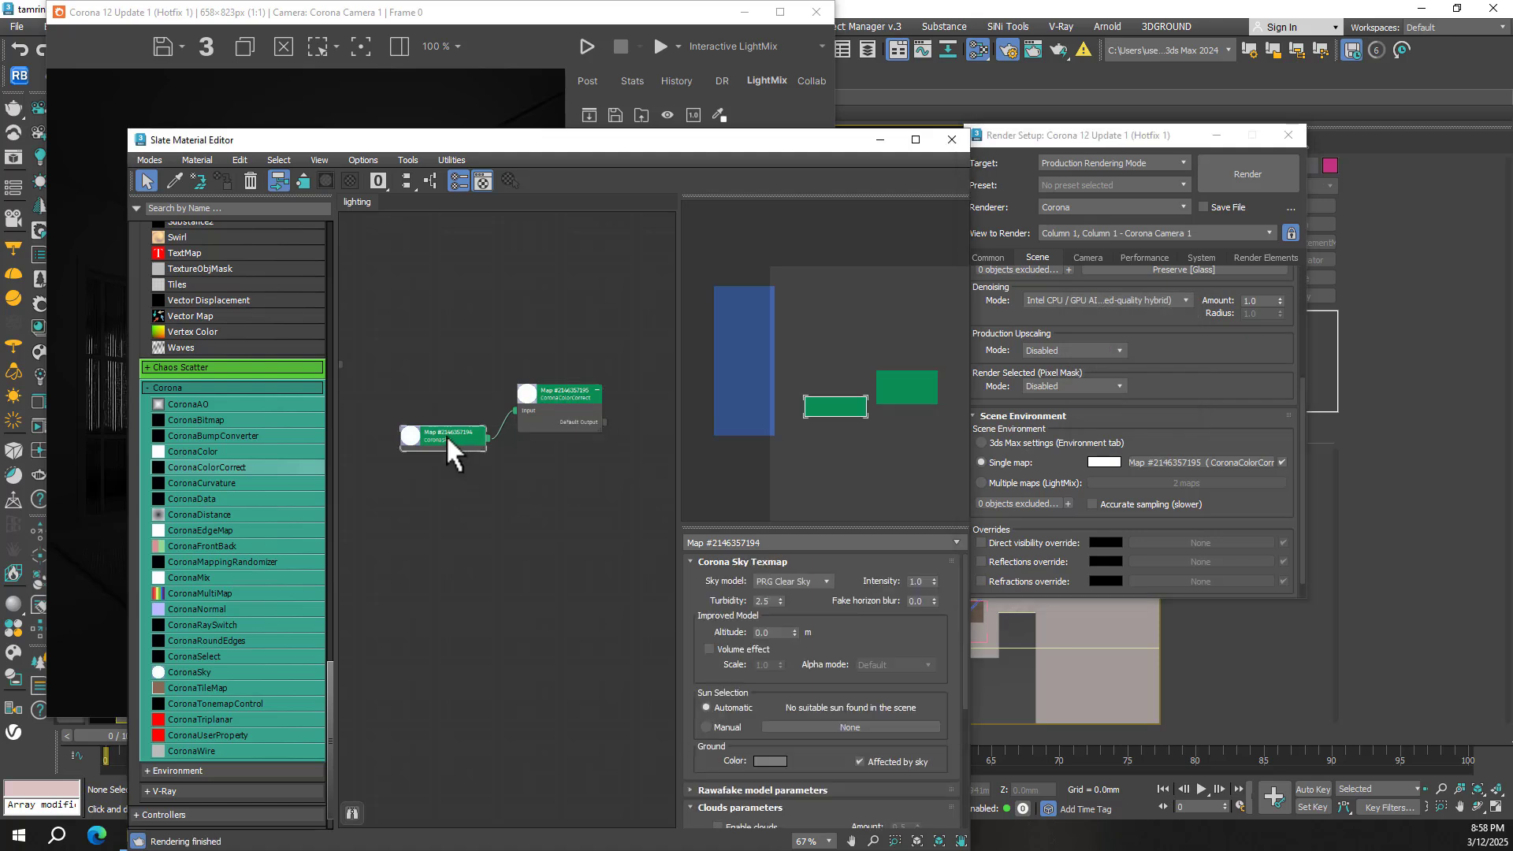
- Set Simple Exposure to 0.50 and ACES OT to 0.40 in the VFB tone mapping
{"action": "left_click", "coordinate": [879, 140]}
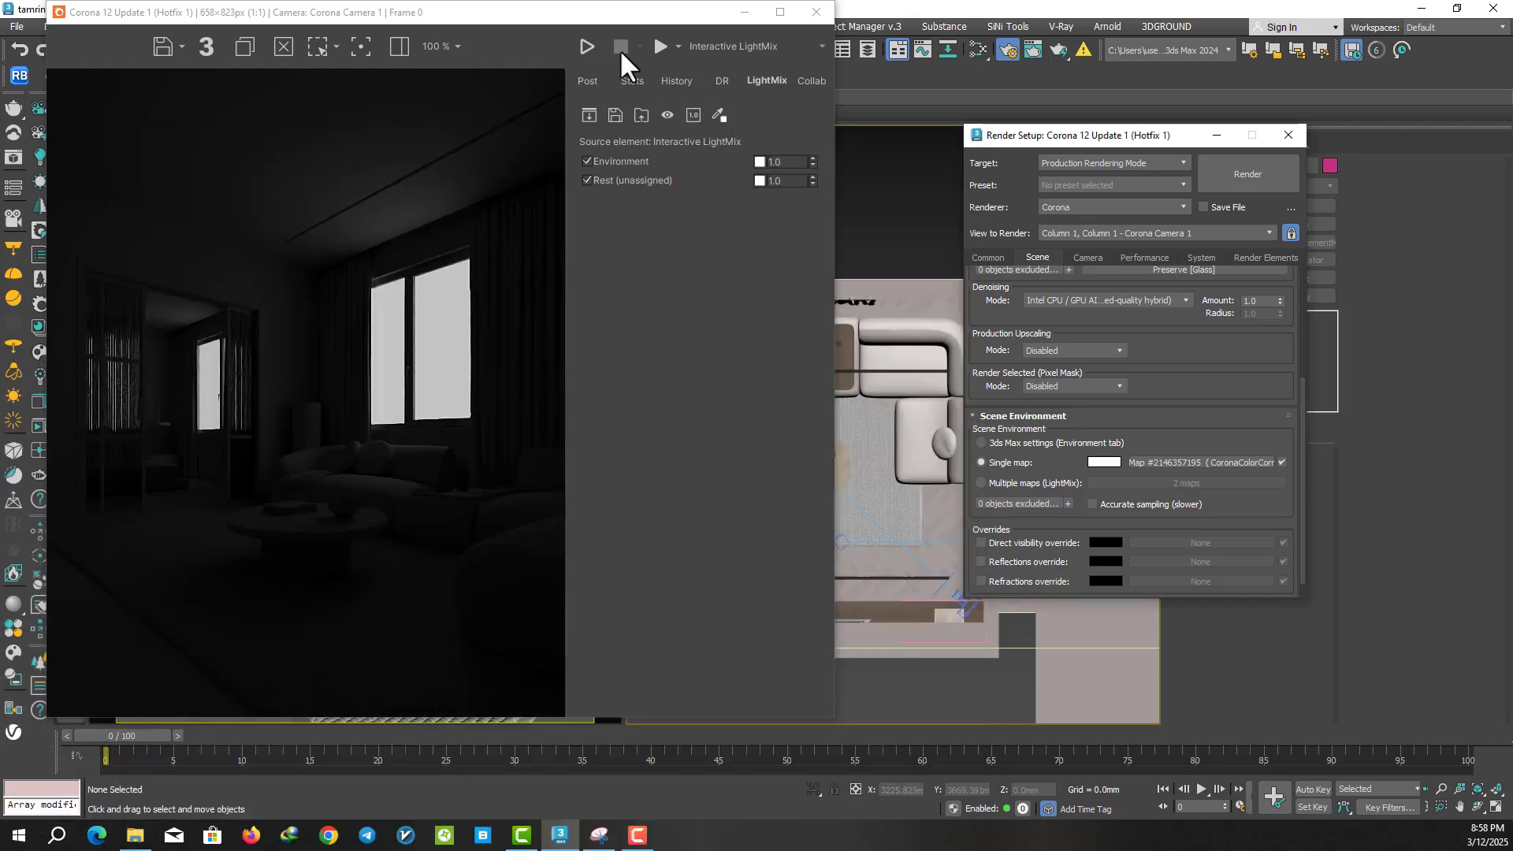
{"action": "left_click", "coordinate": [591, 81]}
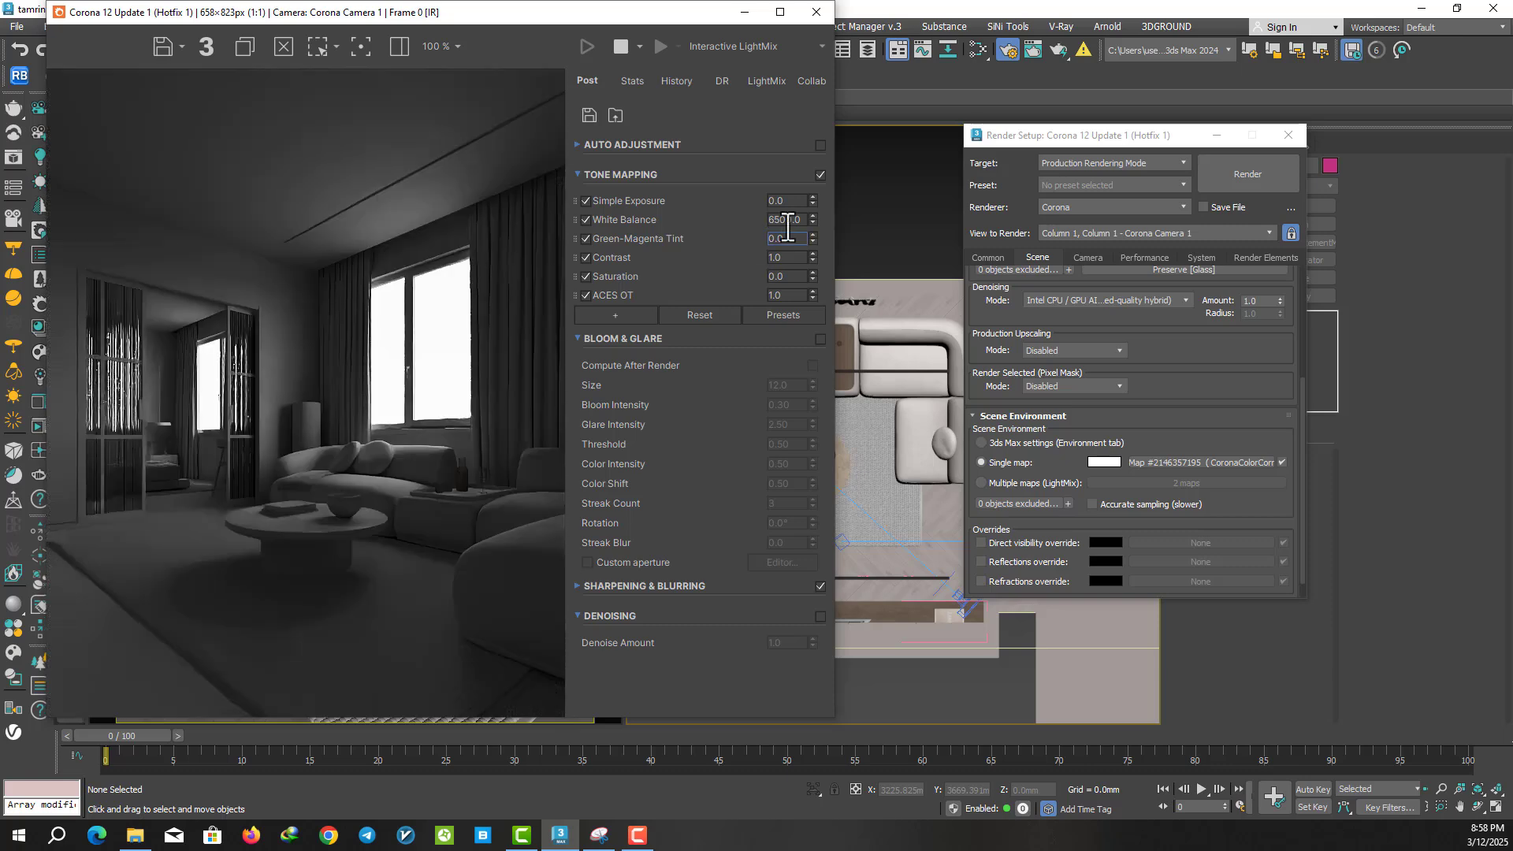
{"action": "left_click", "coordinate": [794, 202]}
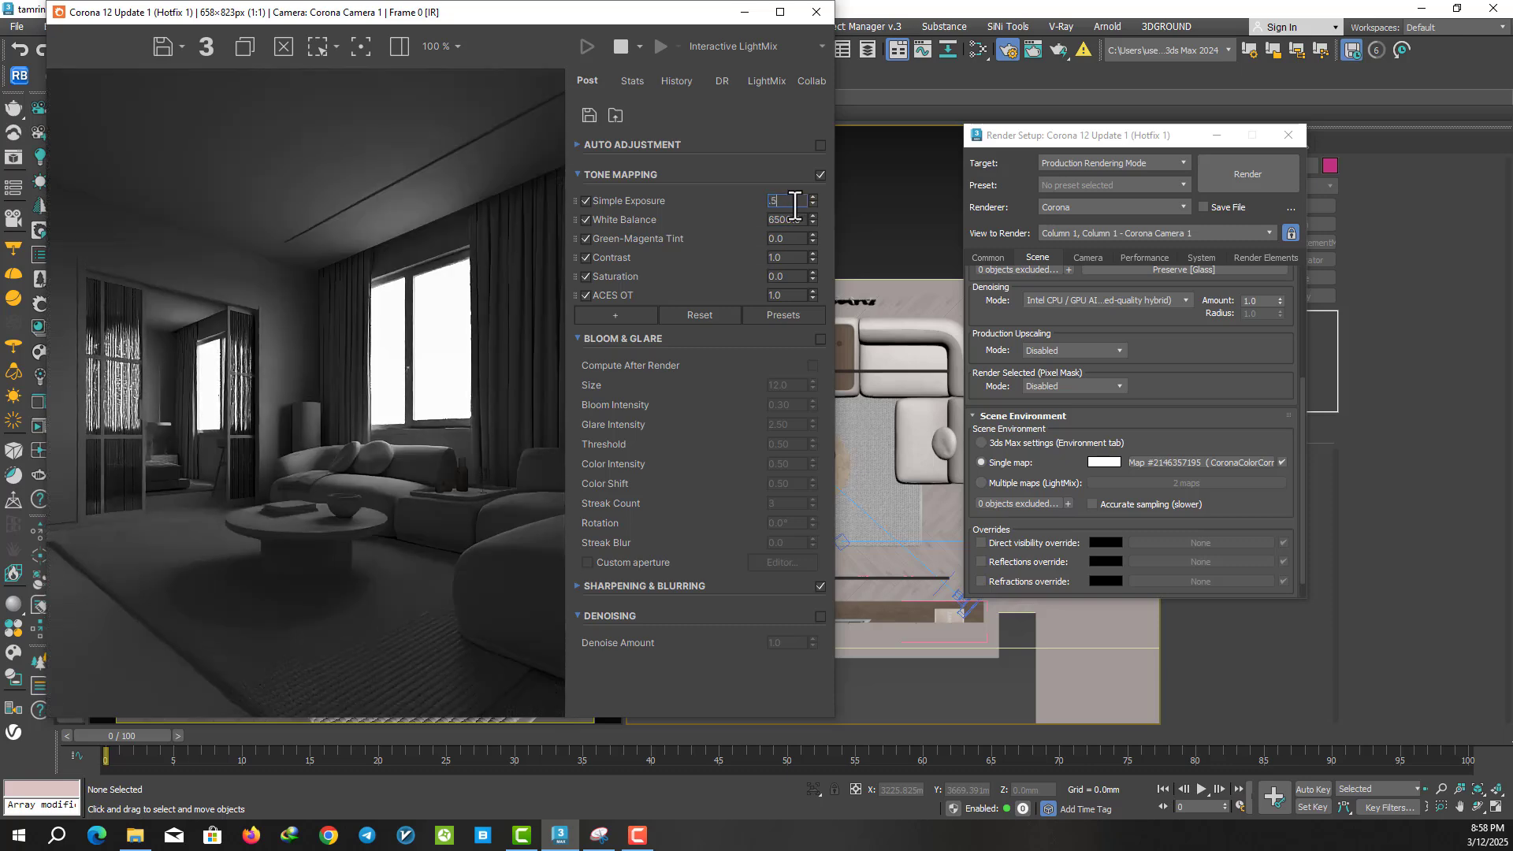
{"action": "key", "text": "Return"}
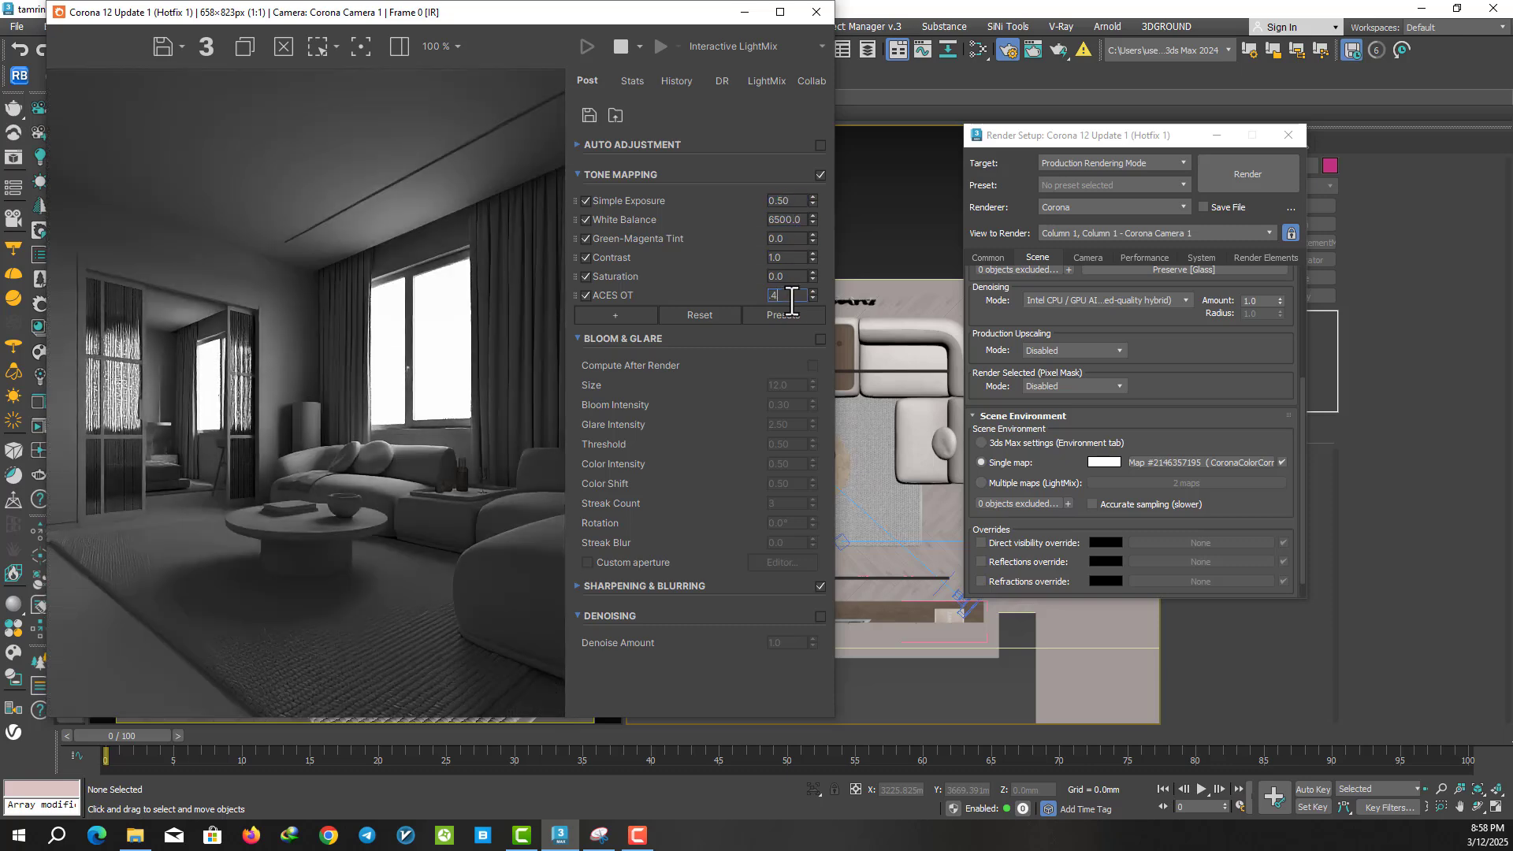
{"action": "key", "text": "Return"}
- Add Filmic mapping with Highlight Compression 1.0 and Rich Shadows 0.80, then stop the render
{"action": "left_click", "coordinate": [628, 312]}
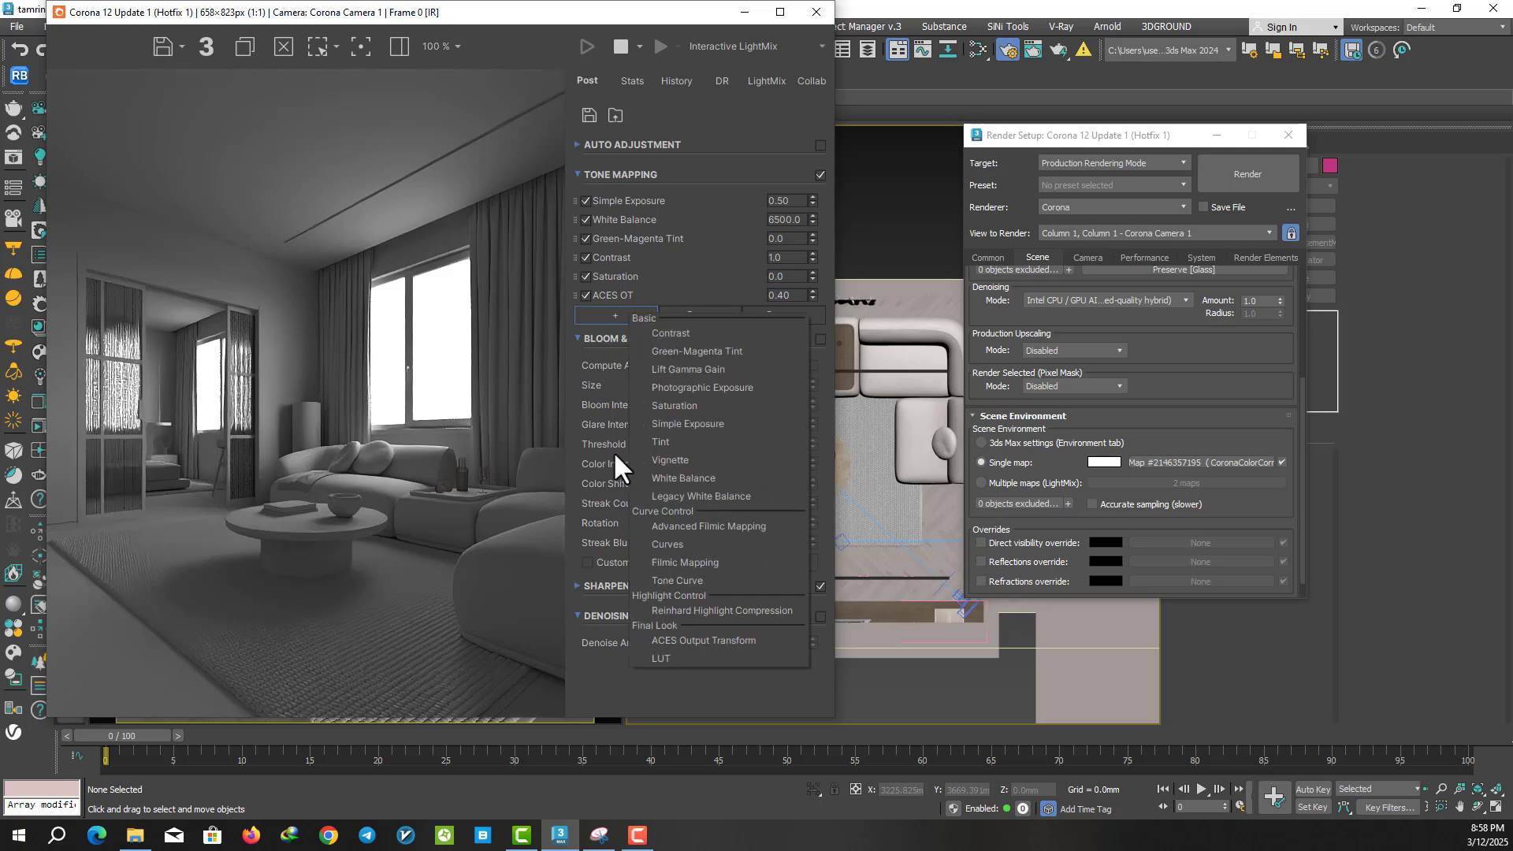
{"action": "left_click", "coordinate": [675, 562]}
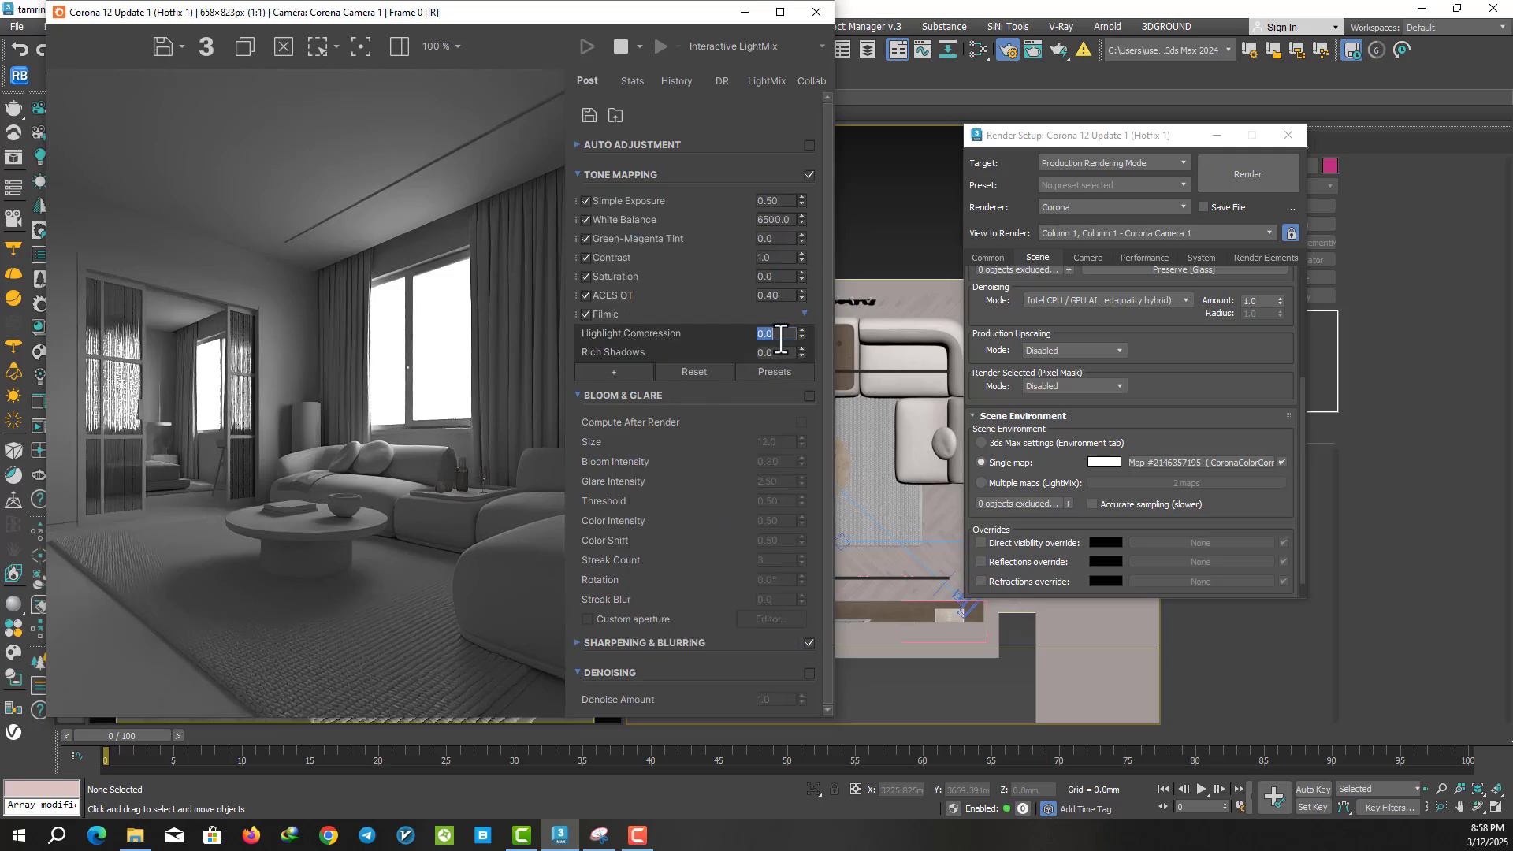
{"action": "type", "text": "1"}
{"action": "key", "text": "Return"}
{"action": "type", "text": "0.8"}
{"action": "key", "text": "Return"}
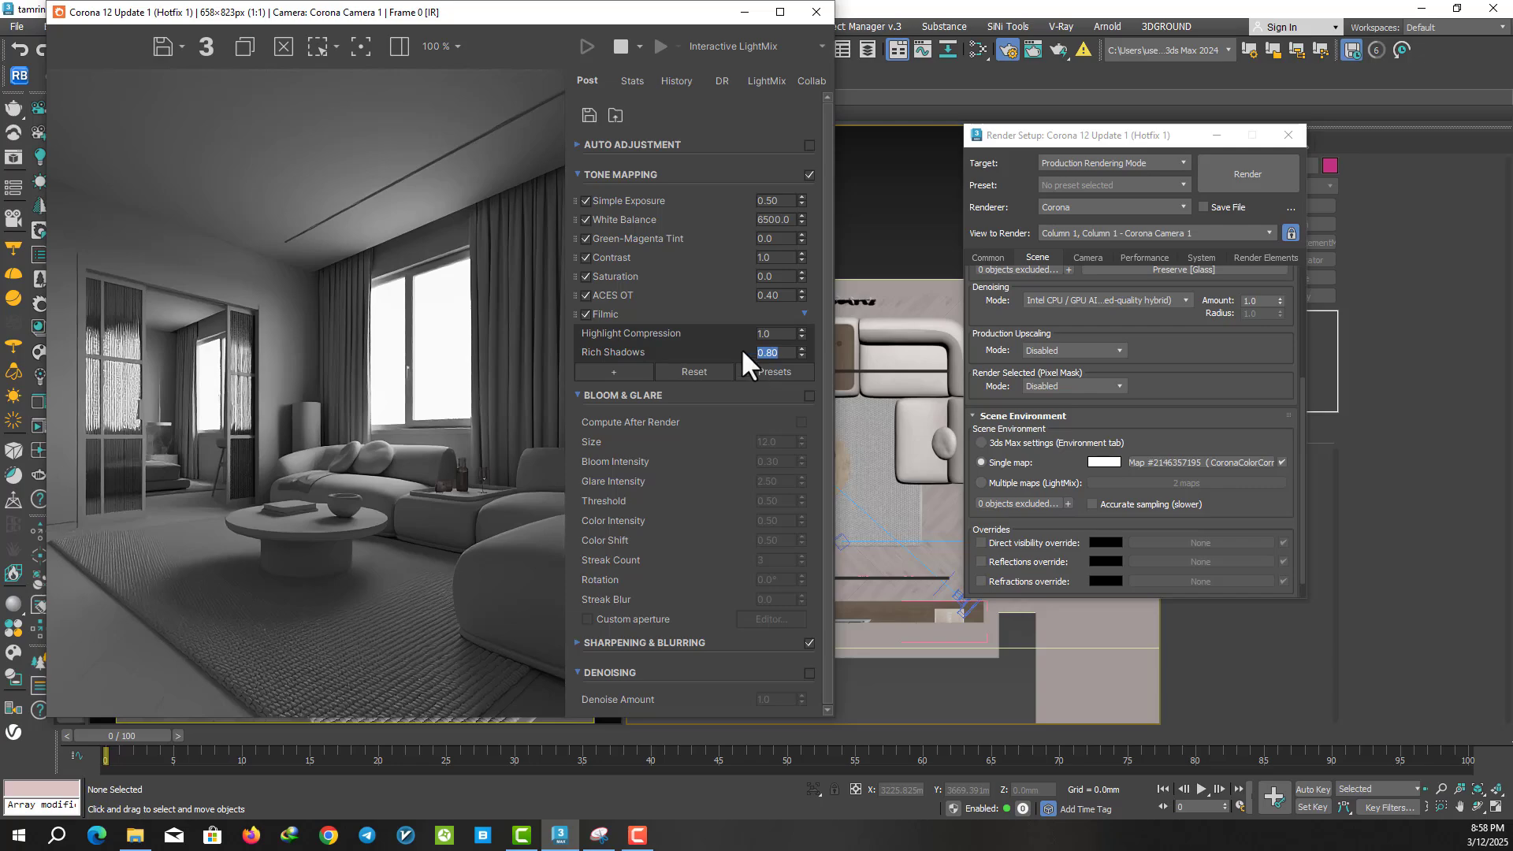
{"action": "left_click", "coordinate": [620, 45]}
{"action": "left_click", "coordinate": [976, 46]}
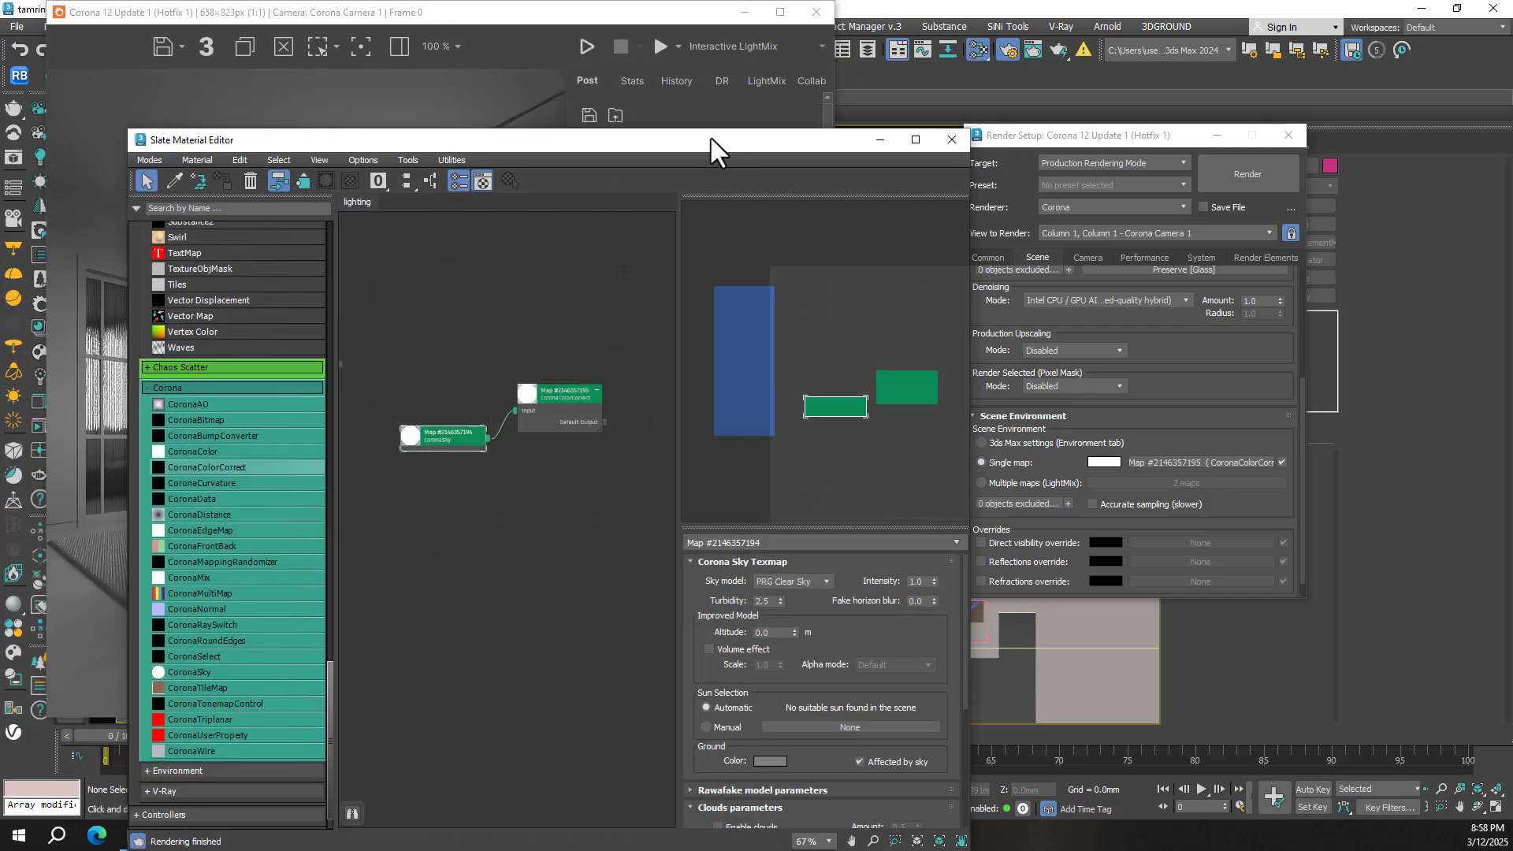
- Rearrange the material editor window so the render stays visible
{"action": "left_click_drag", "start_coordinate": [711, 139], "coordinate": [1251, 54]}
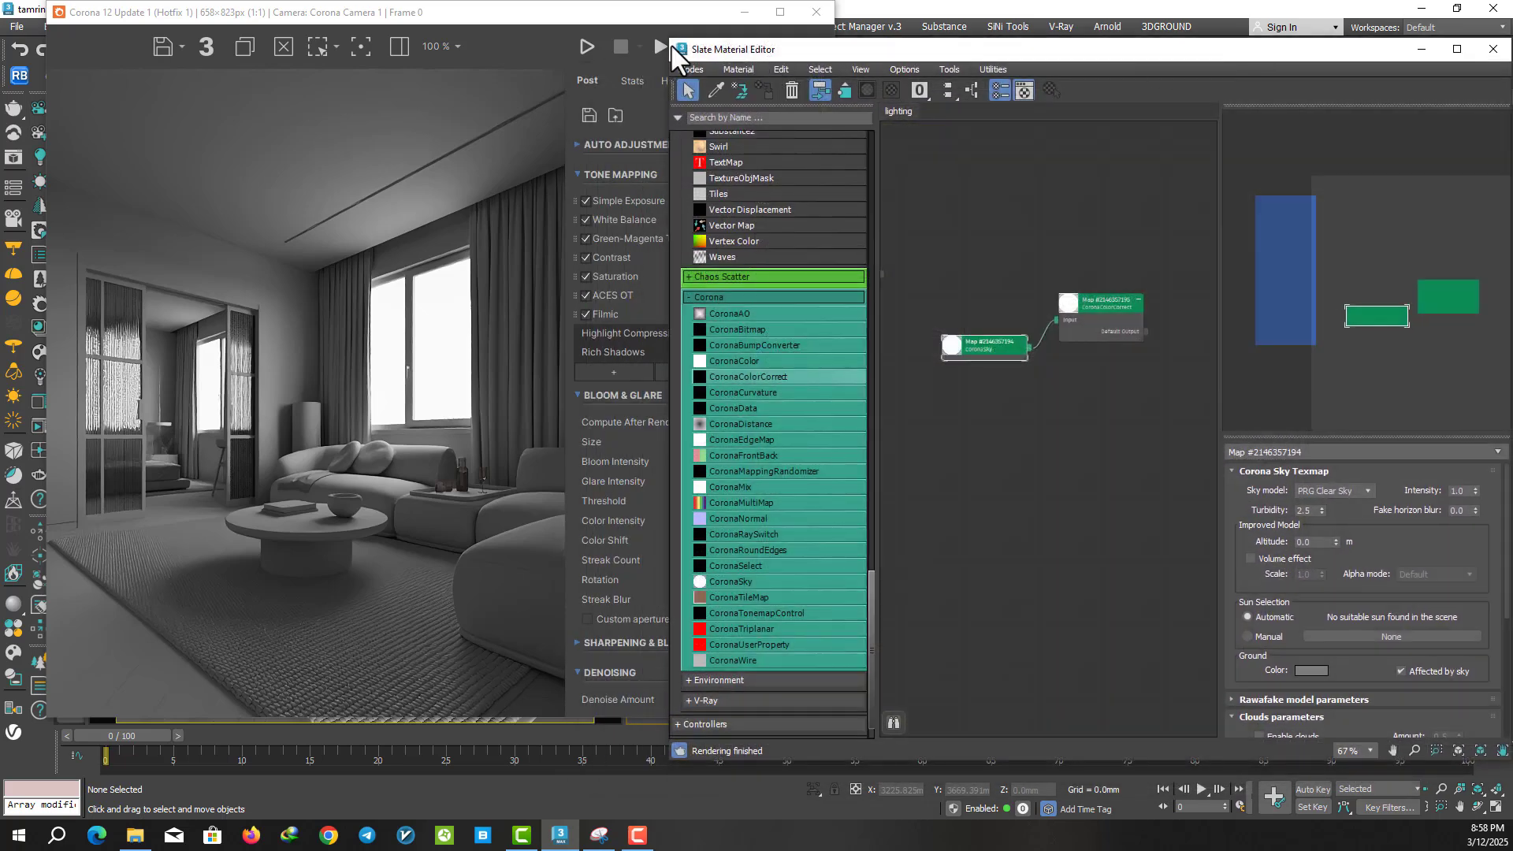
{"action": "left_click_drag", "start_coordinate": [671, 46], "coordinate": [769, 38]}
{"action": "left_click_drag", "start_coordinate": [654, 17], "coordinate": [620, 20]}
{"action": "left_click_drag", "start_coordinate": [1182, 302], "coordinate": [1162, 305]}
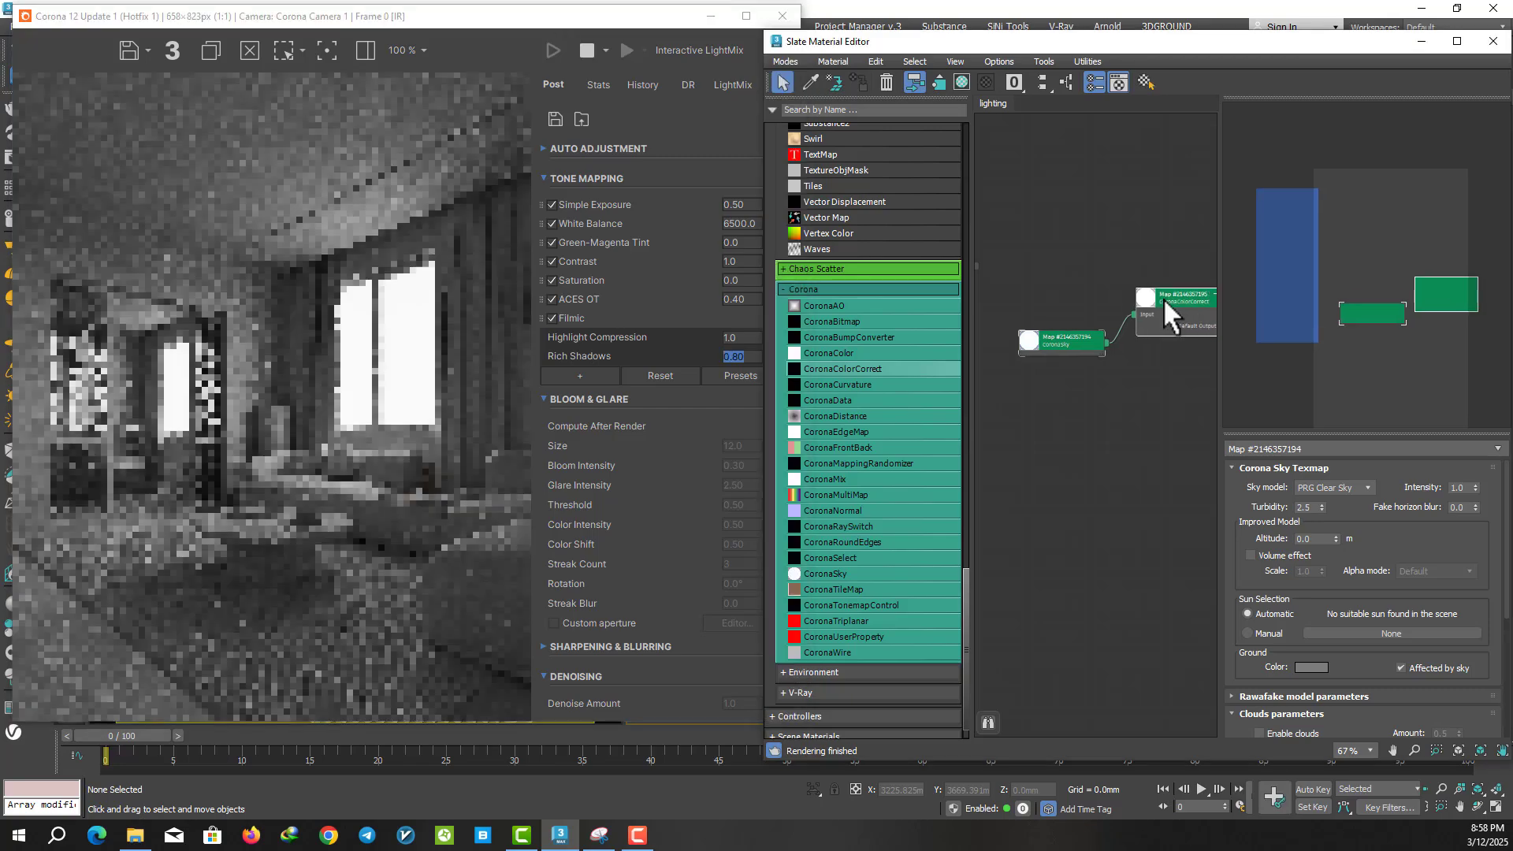
- Test the CoronaSky Fake horizon blur at 1.0, then reset it to 0.0
{"action": "double_click", "coordinate": [1470, 507]}
{"action": "type", "text": "1"}
{"action": "key", "text": "Return"}
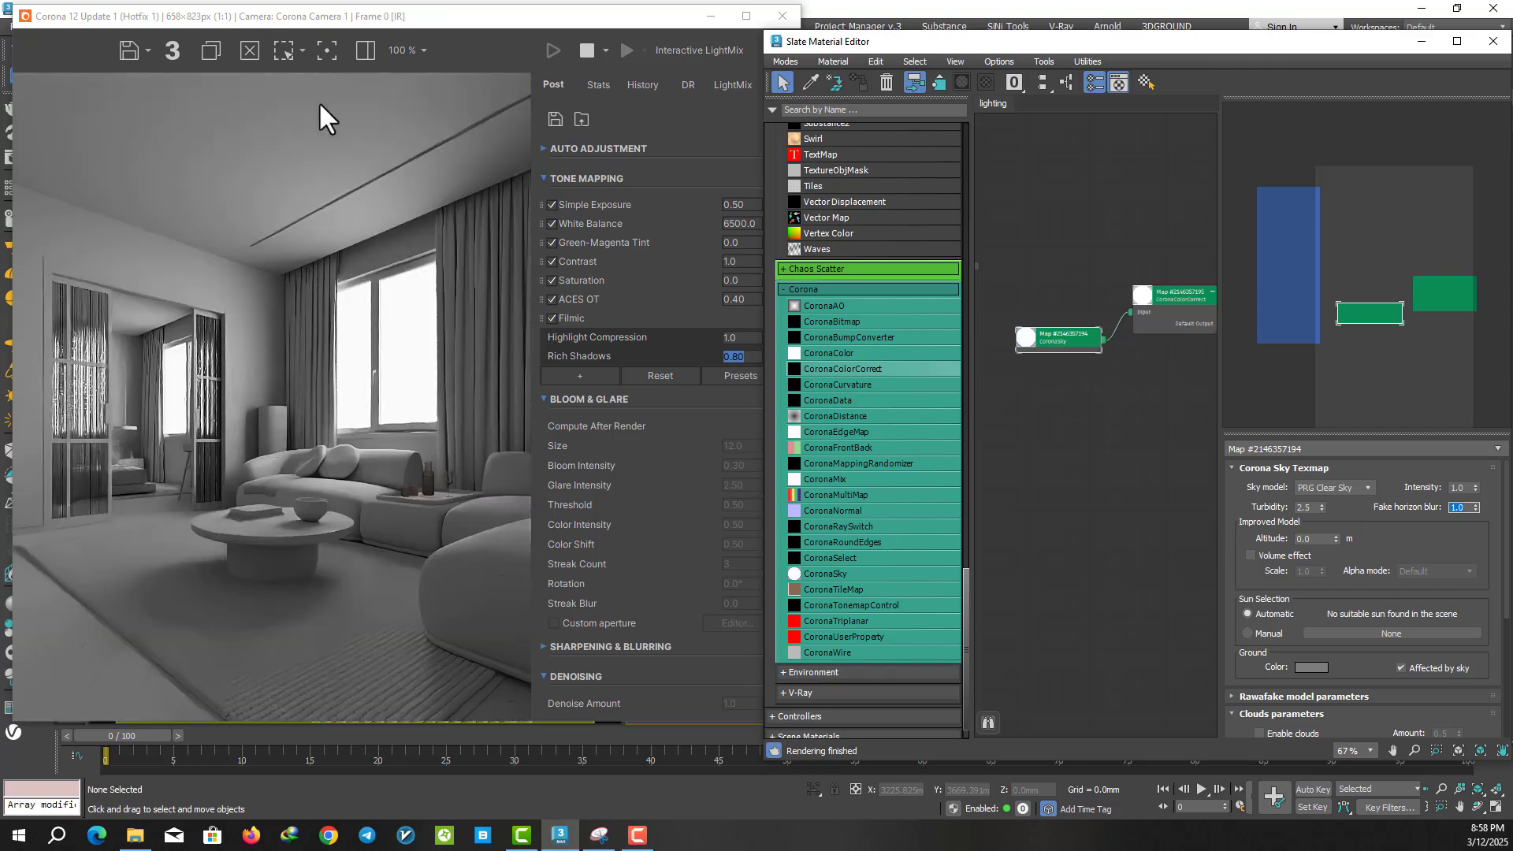
{"action": "type", "text": "0"}
{"action": "key", "text": "Return"}
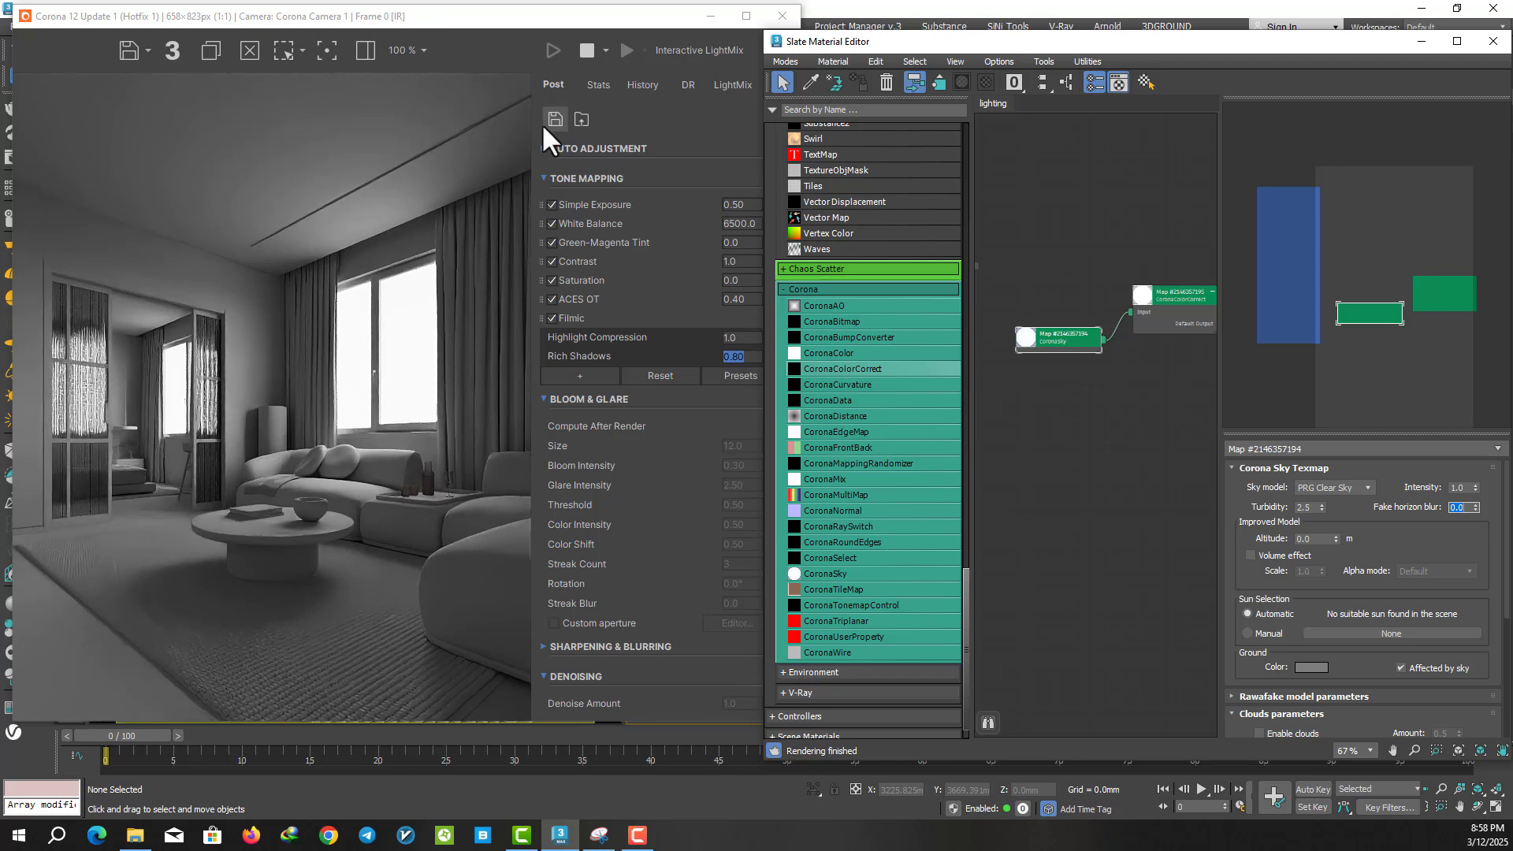
- Open the VFB history and set the sky's Fake horizon blur to 1.0
{"action": "left_click", "coordinate": [624, 86]}
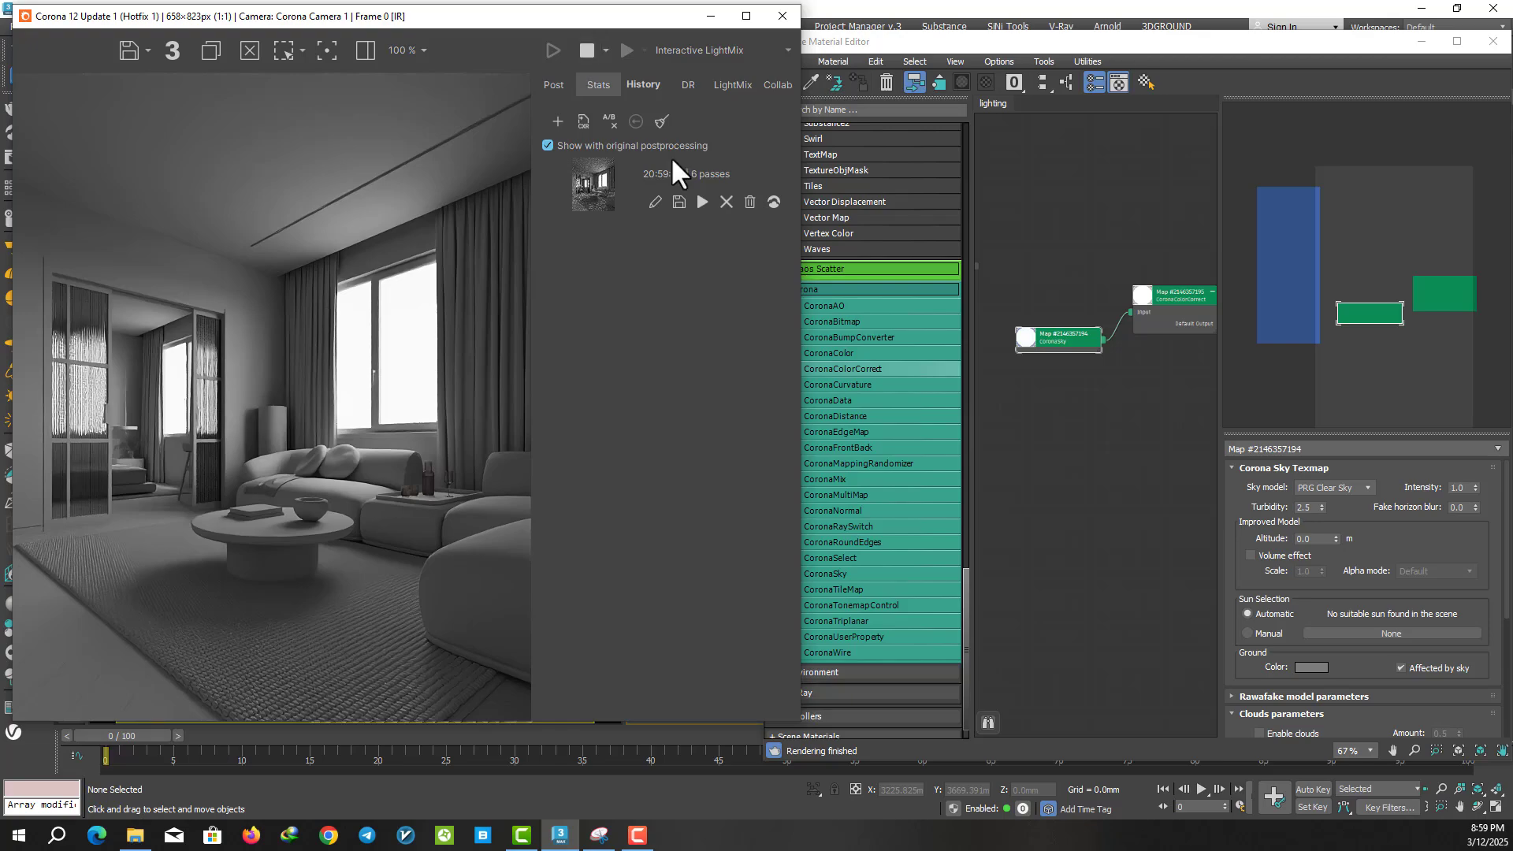
{"action": "left_click", "coordinate": [1464, 508]}
{"action": "type", "text": "1"}
{"action": "key", "text": "Return"}
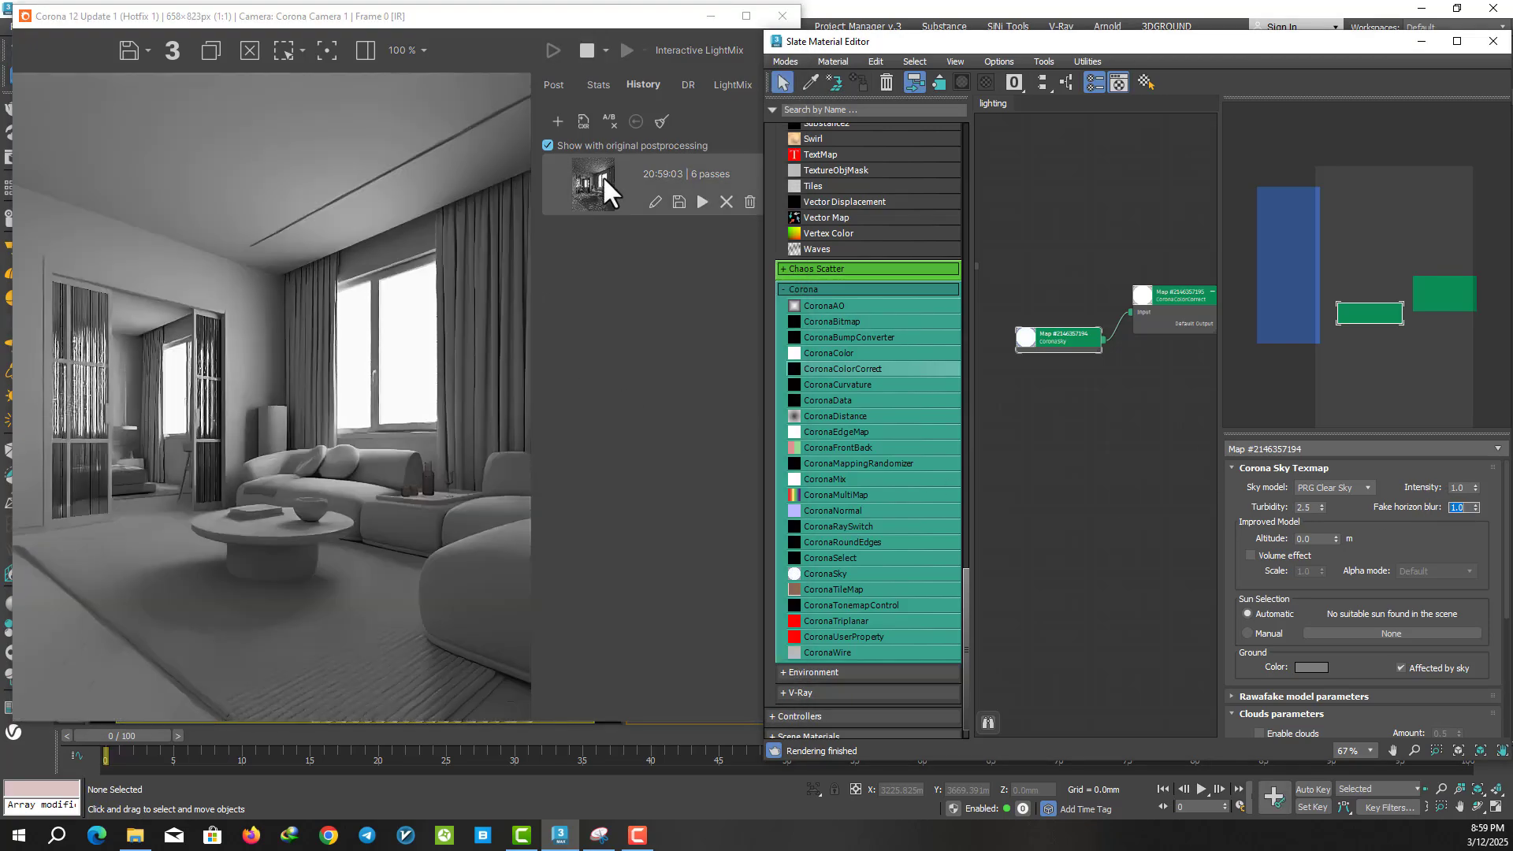
- Save the render to history, set the two snapshots as A and B, and sweep the compare divider
{"action": "left_click", "coordinate": [557, 121]}
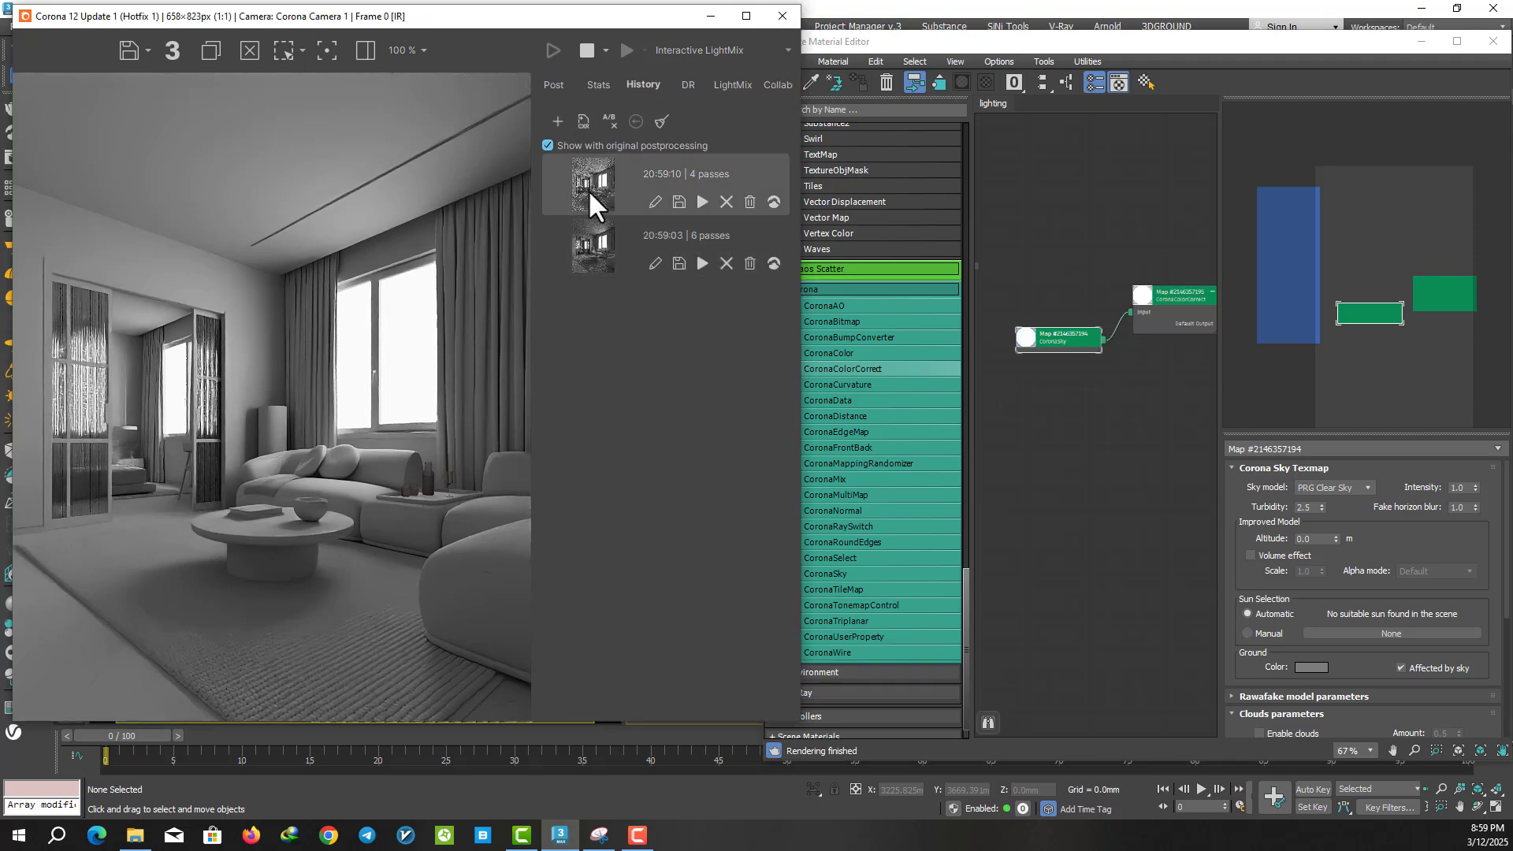
{"action": "left_click", "coordinate": [588, 189]}
{"action": "right_click", "coordinate": [594, 244]}
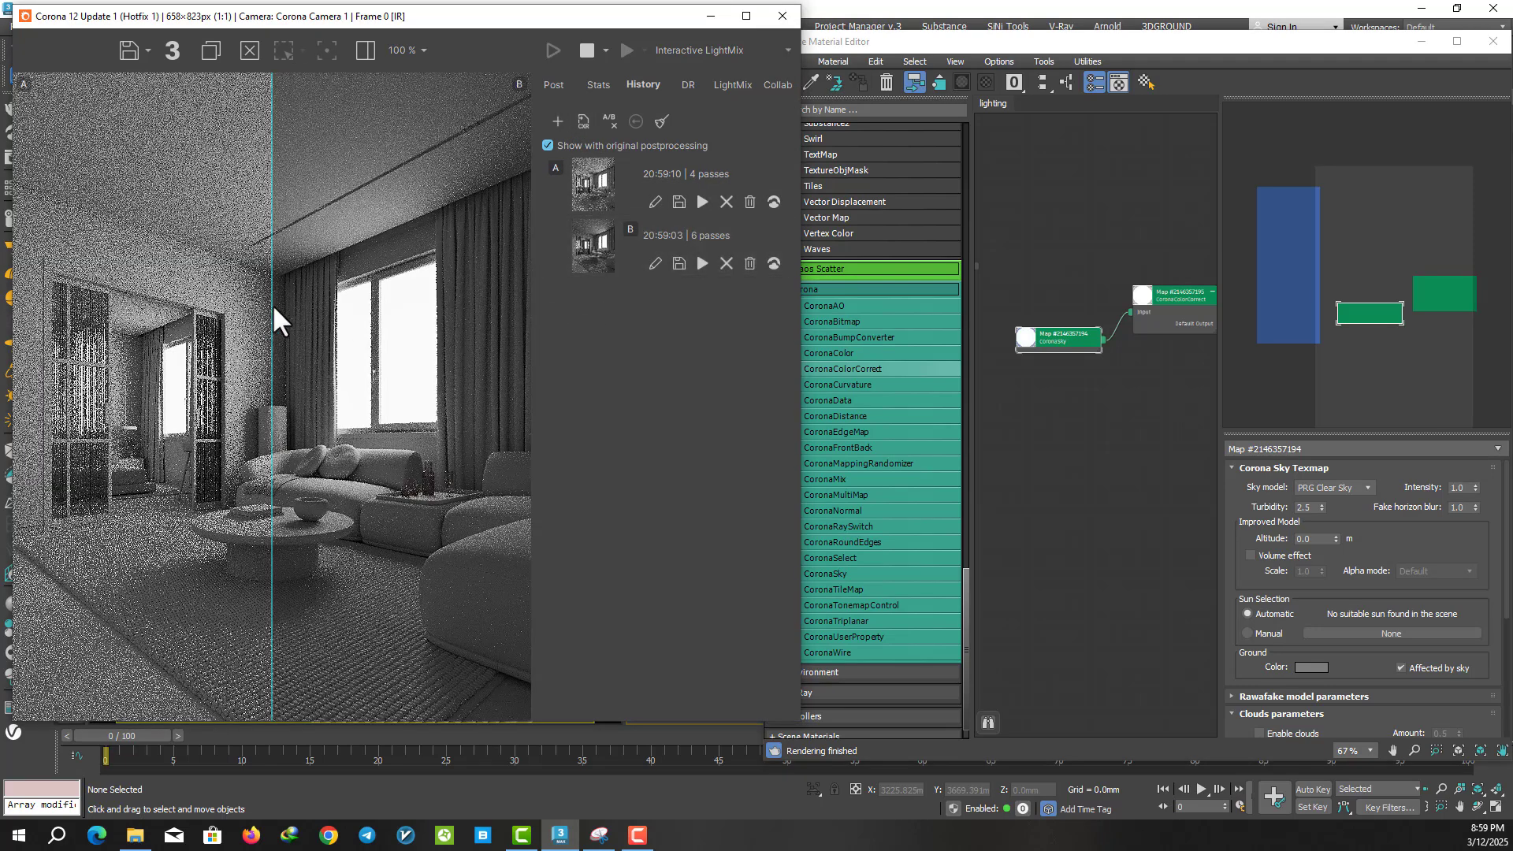
{"action": "mouse_move", "coordinate": [272, 304]}
{"action": "left_mouse_down"}
{"action": "mouse_move", "coordinate": [19, 316]}
{"action": "mouse_move", "coordinate": [536, 334]}
{"action": "mouse_move", "coordinate": [13, 371]}
{"action": "mouse_move", "coordinate": [587, 353]}
{"action": "mouse_move", "coordinate": [365, 385]}
{"action": "mouse_move", "coordinate": [12, 390]}
{"action": "mouse_move", "coordinate": [403, 382]}
{"action": "mouse_move", "coordinate": [301, 394]}
{"action": "left_mouse_up"}
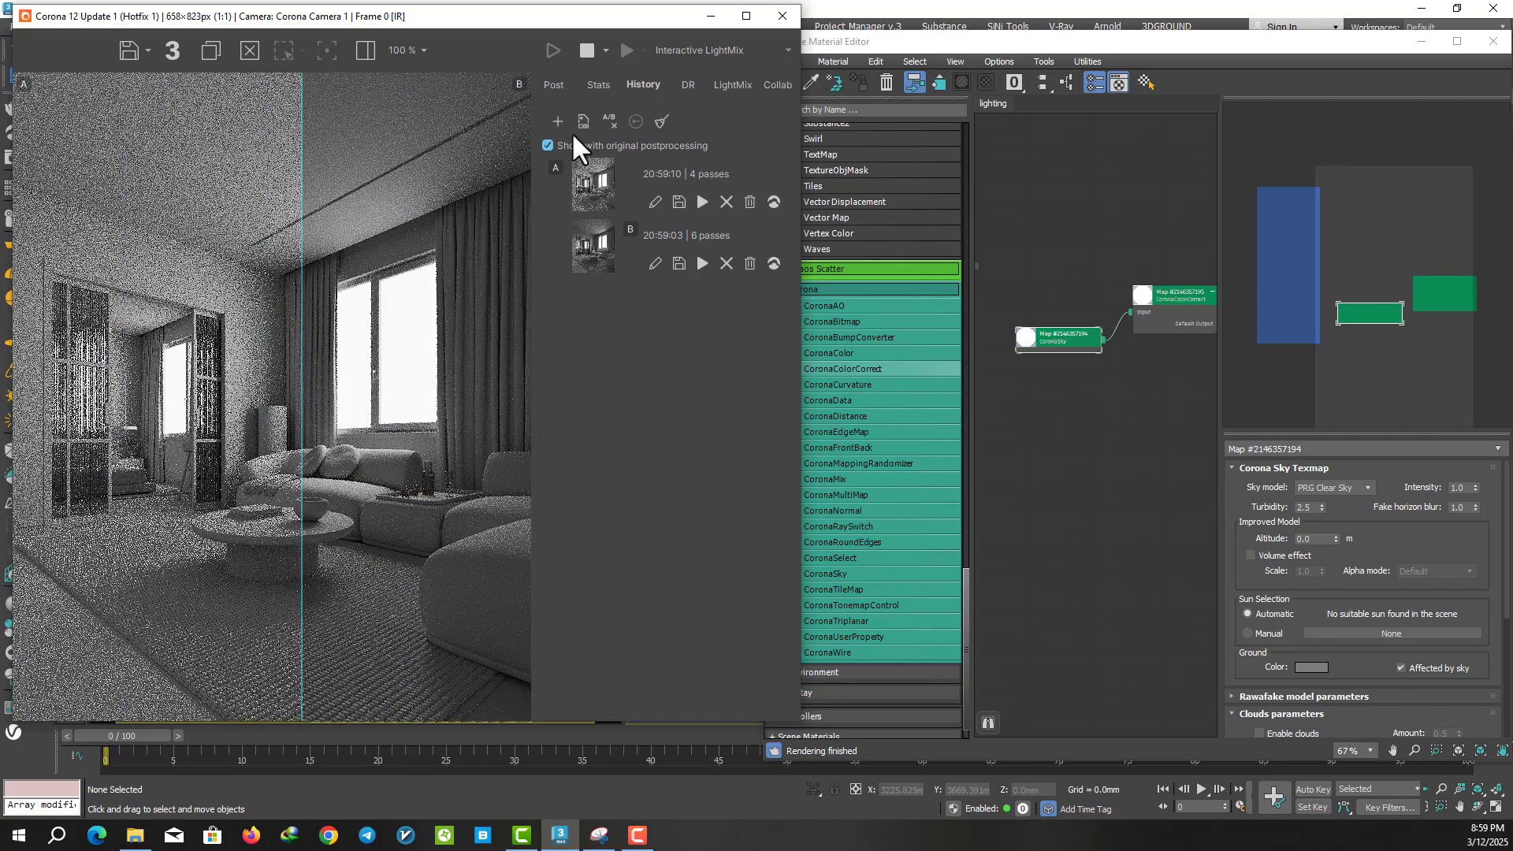
{"action": "left_click", "coordinate": [552, 84]}
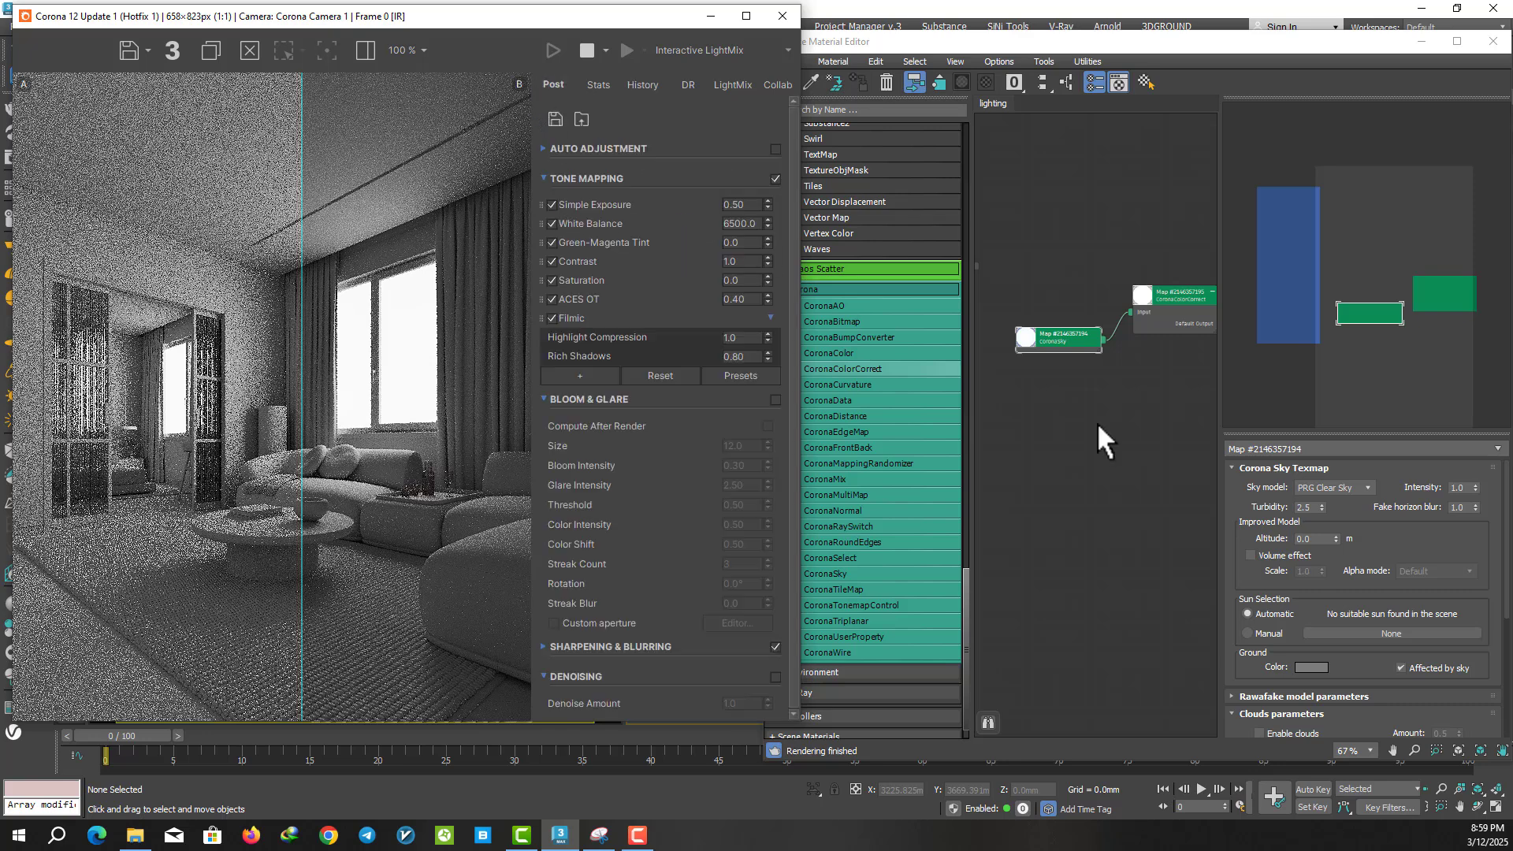
{"action": "left_click", "coordinate": [1469, 509]}
{"action": "type", "text": "0.5"}
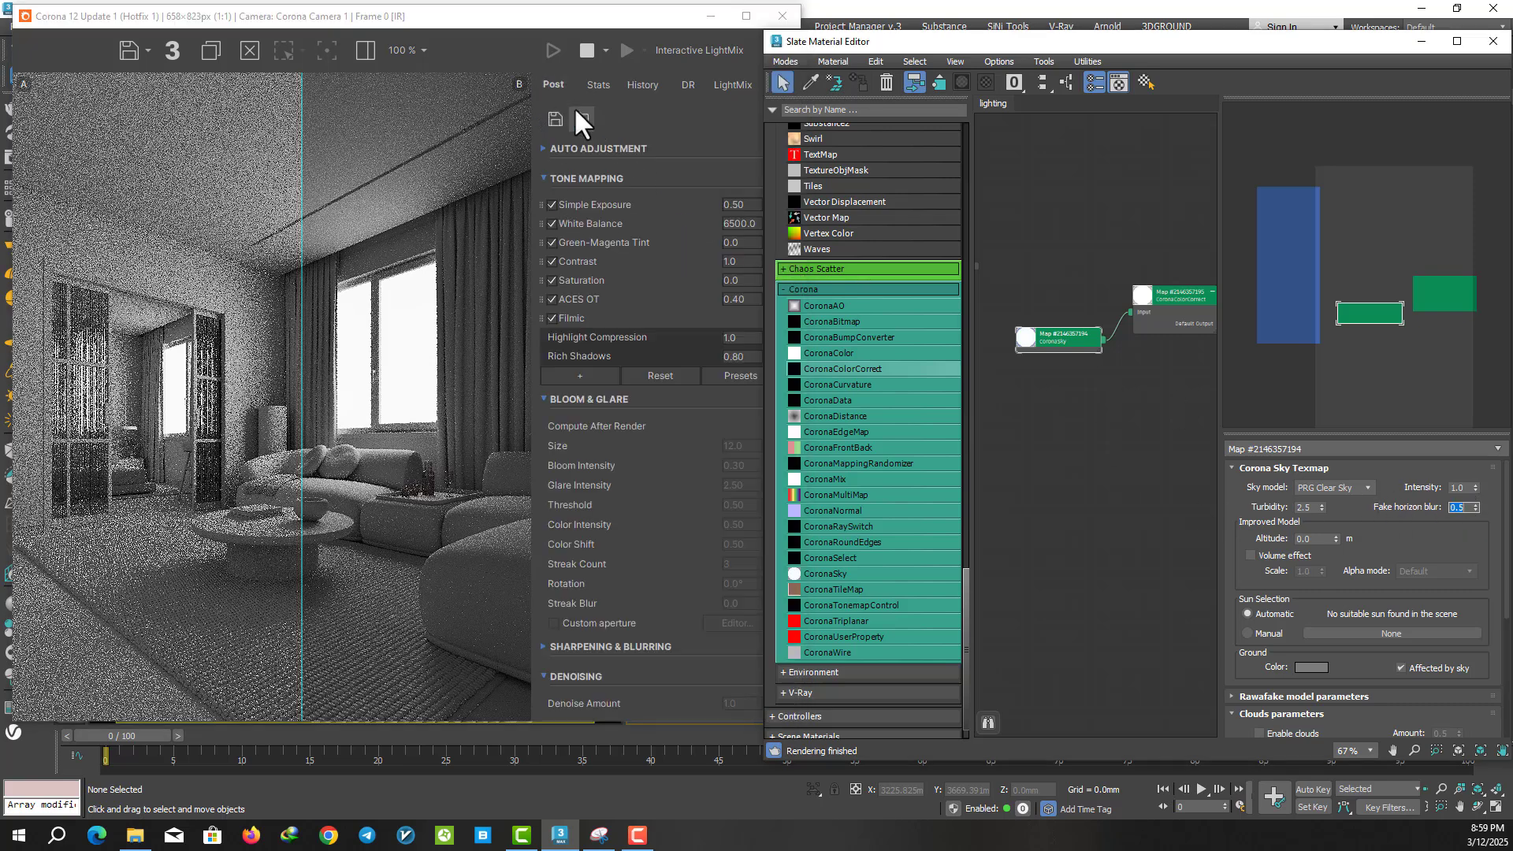
- Set the sky's Fake horizon blur to 0.65
{"action": "left_click", "coordinate": [546, 41]}
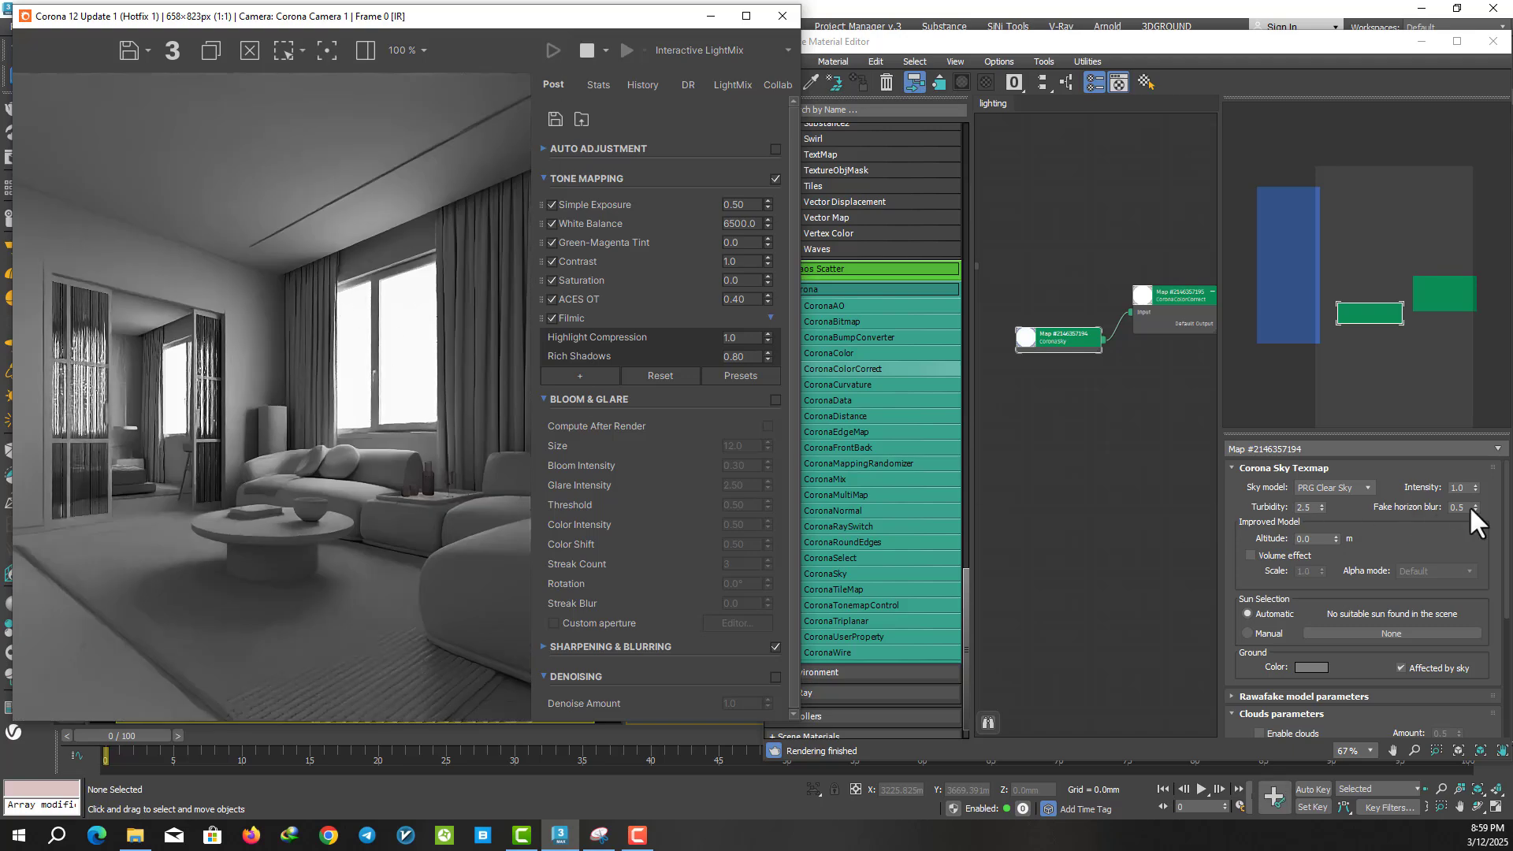
{"action": "left_click", "coordinate": [1468, 505]}
{"action": "double_click", "coordinate": [1459, 508]}
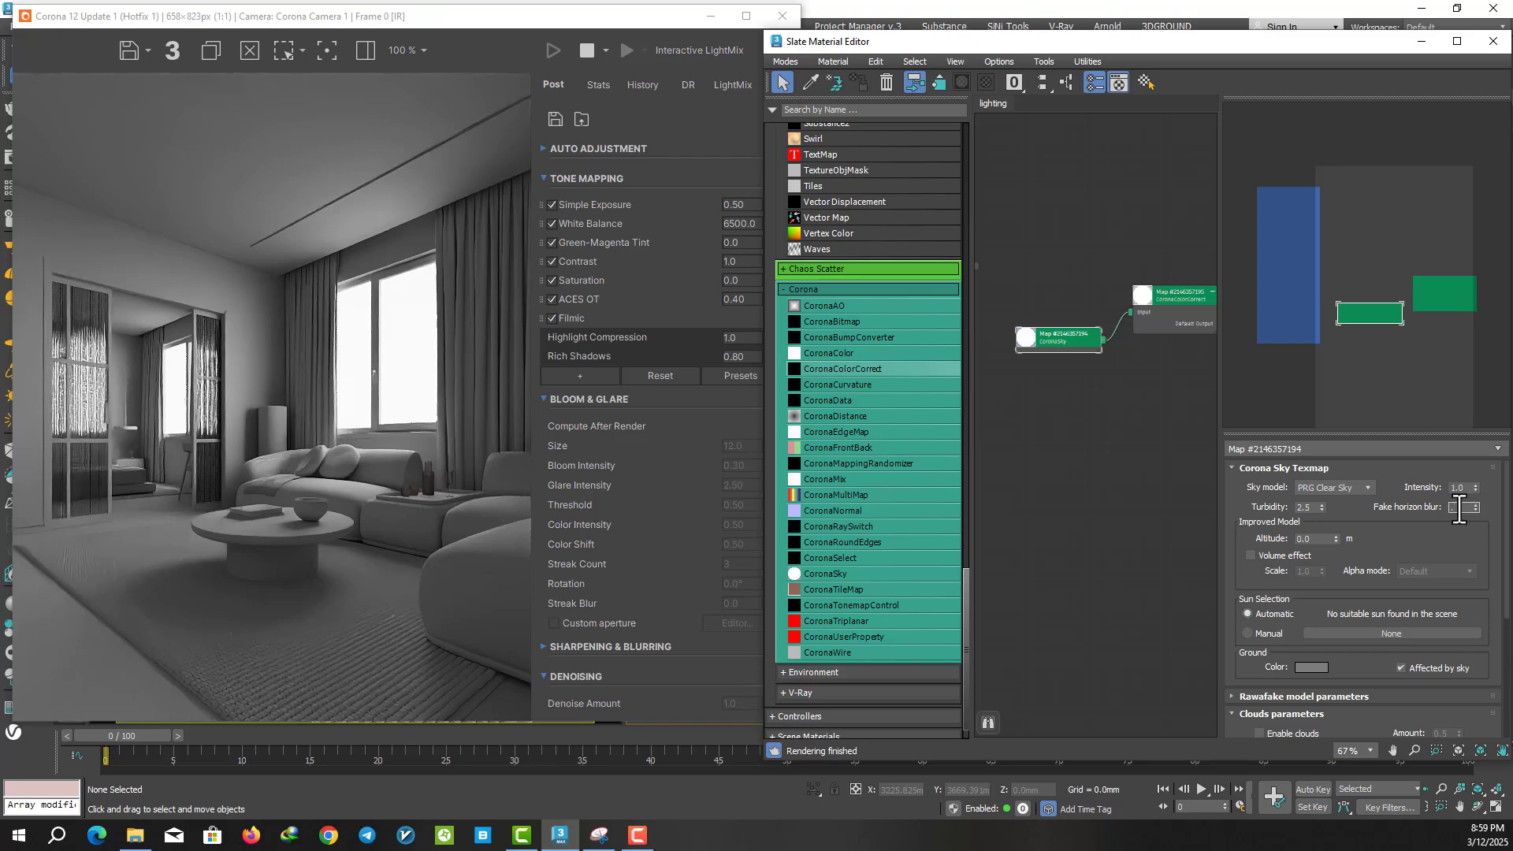
{"action": "type", "text": "0.65"}
{"action": "key", "text": "Return"}
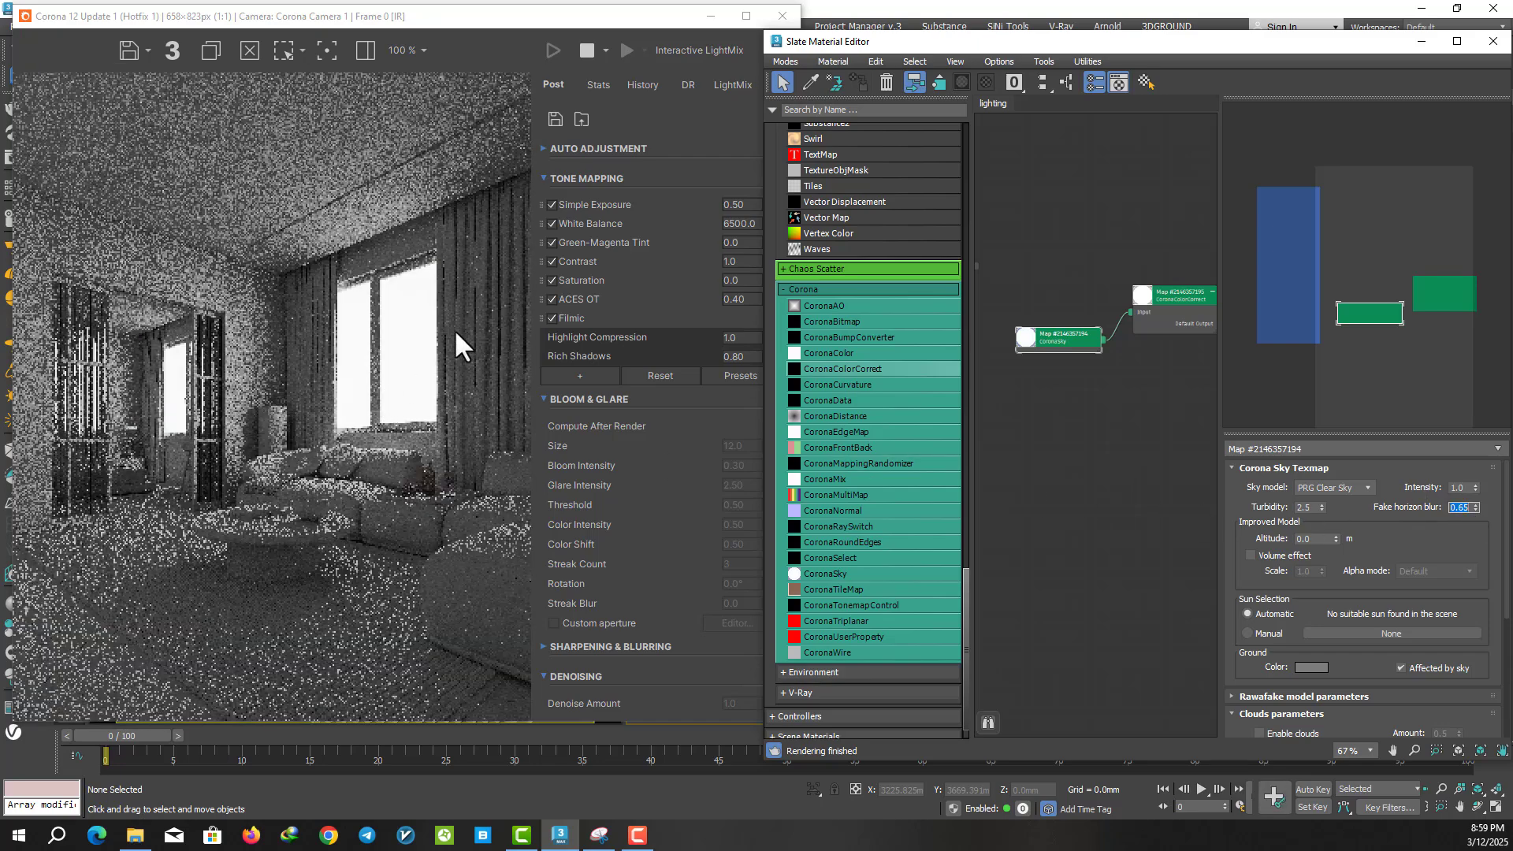
{"action": "left_click_drag", "start_coordinate": [378, 23], "coordinate": [370, 26]}
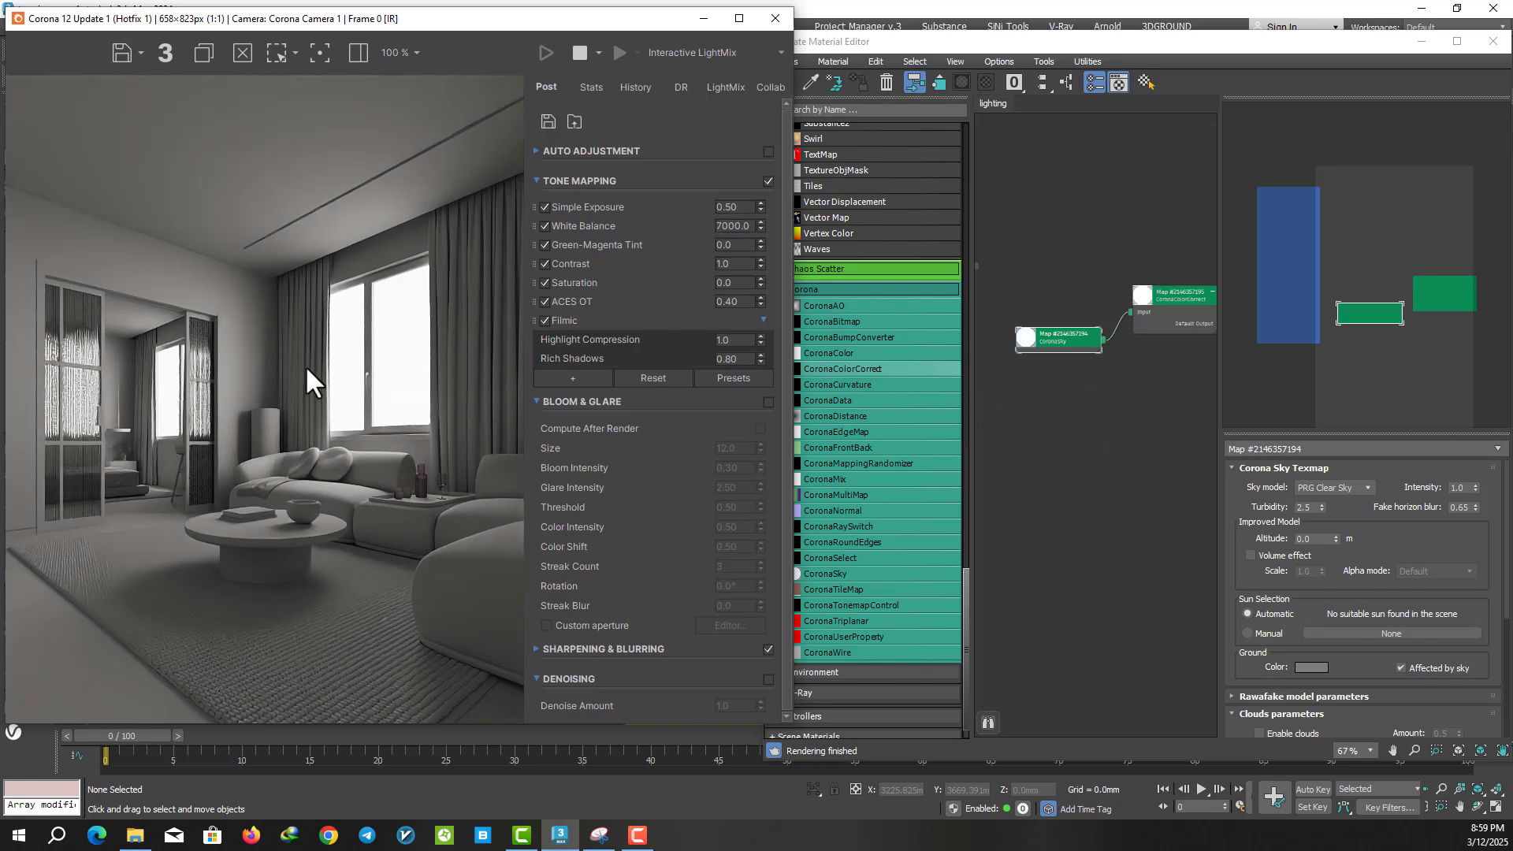
- Stop the interactive render, minimize the Slate Material Editor and close Render Setup
{"action": "left_click", "coordinate": [582, 53]}
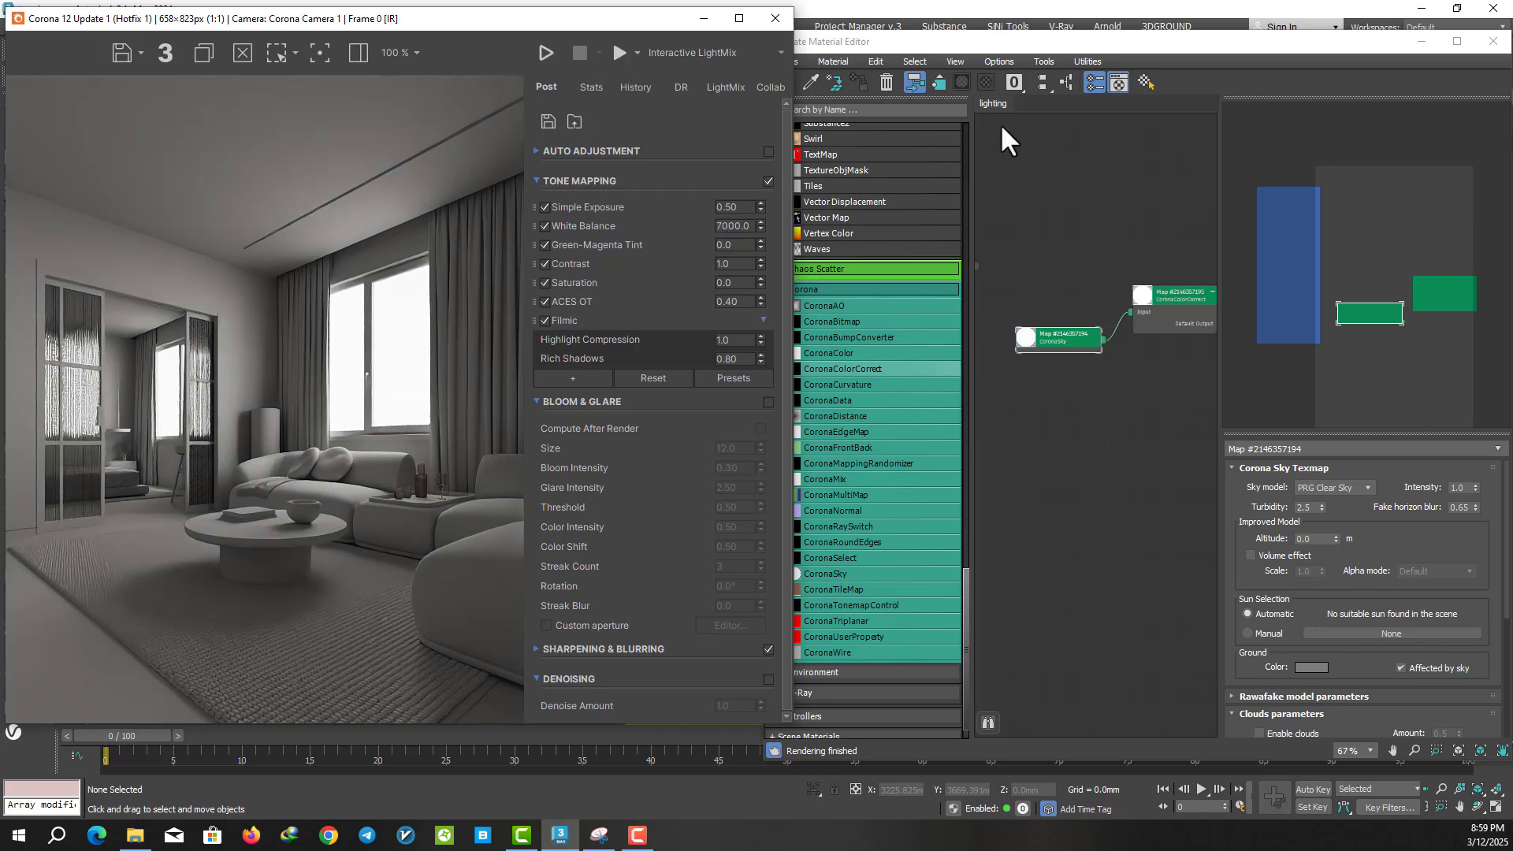
{"action": "left_click", "coordinate": [1047, 47]}
{"action": "left_click", "coordinate": [1391, 40]}
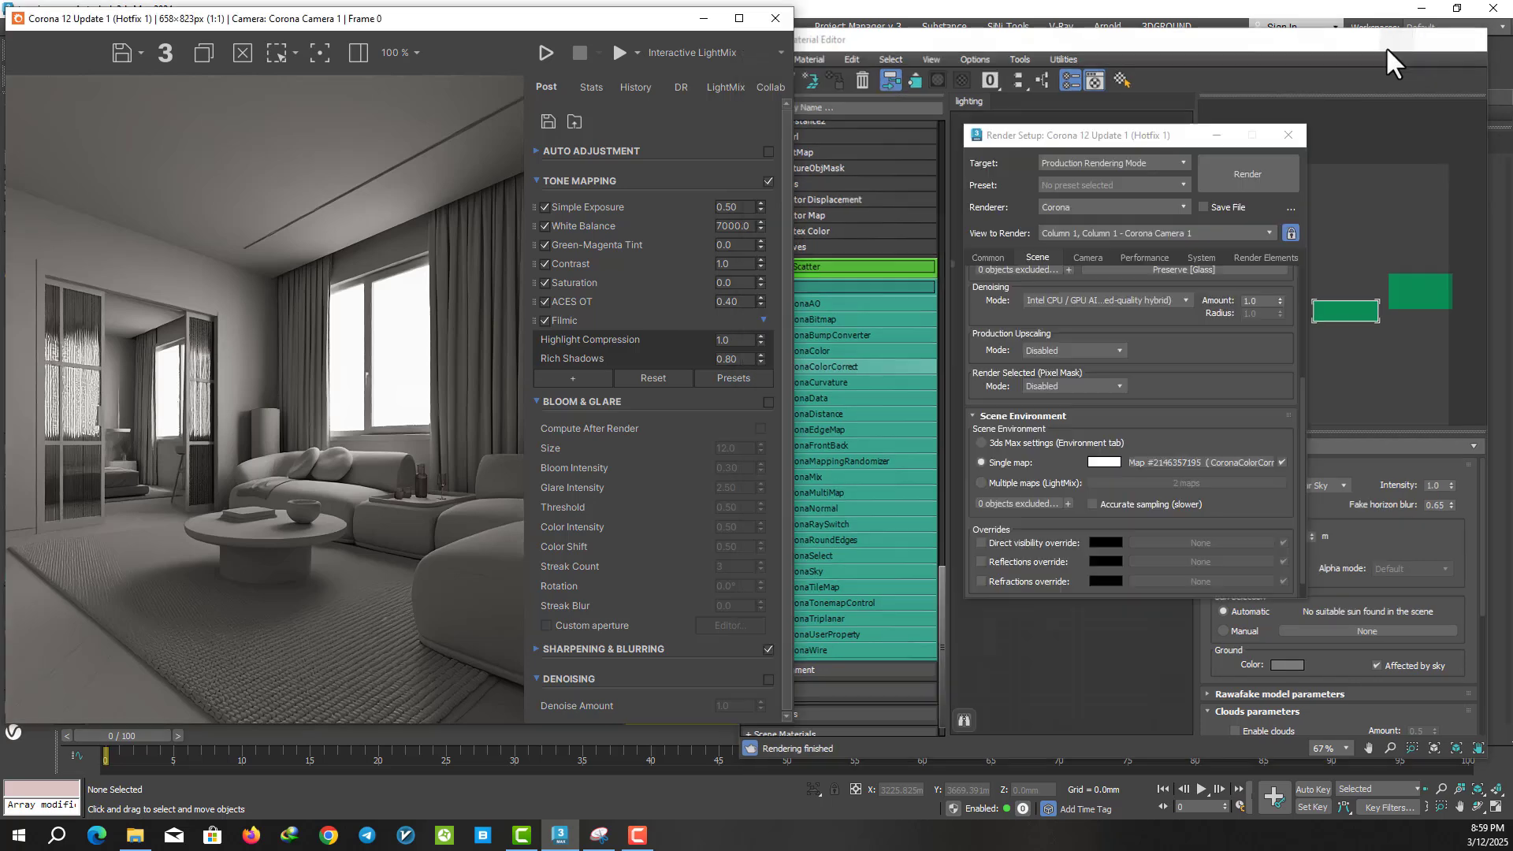
{"action": "left_click", "coordinate": [1292, 130]}
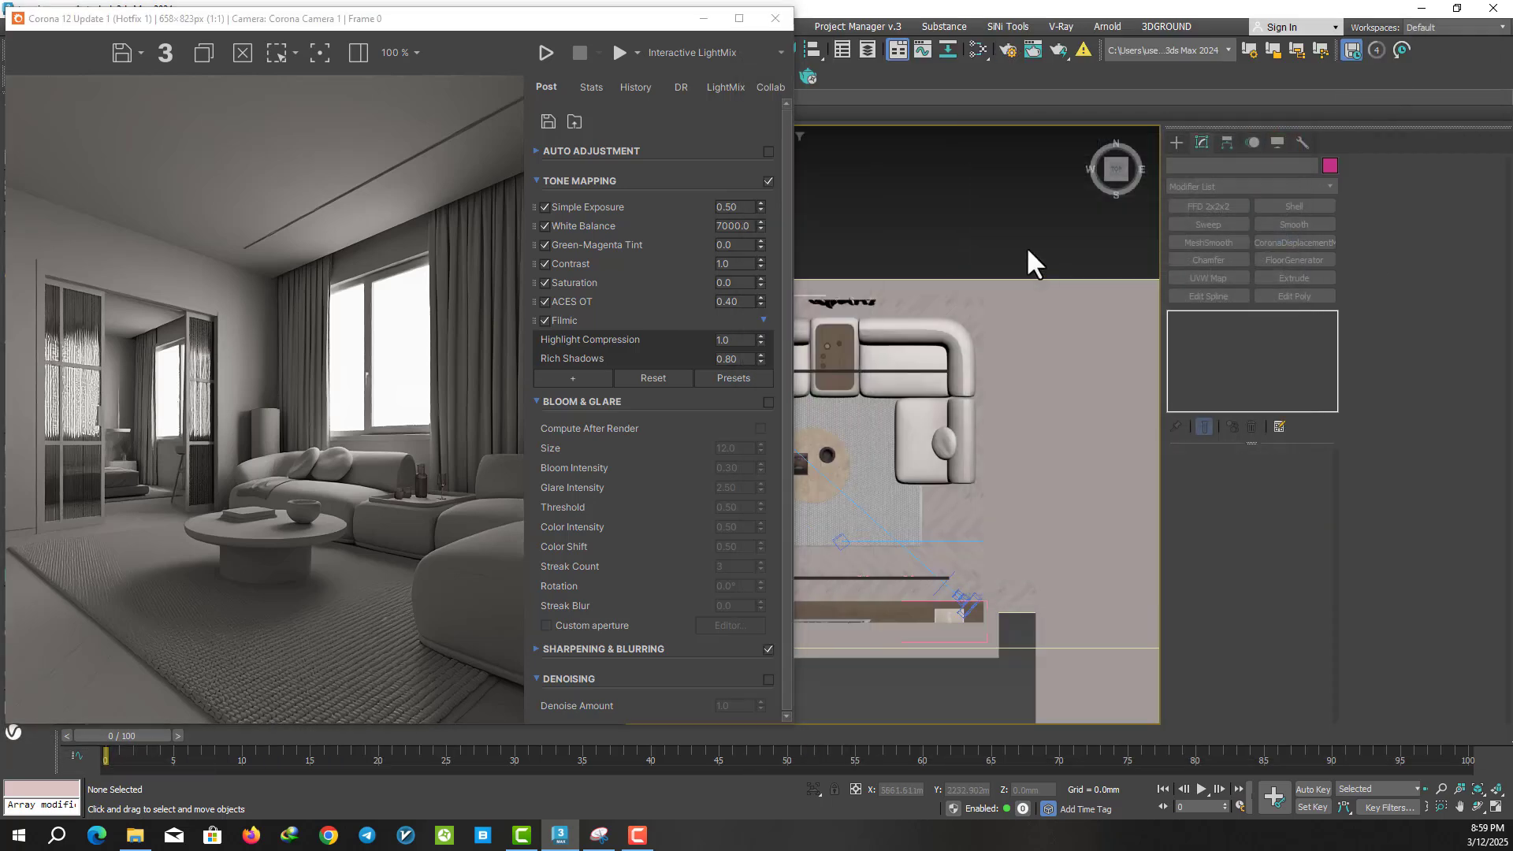
- Choose the CoronaLight creation tool with its shape set to Rectangle
{"action": "mouse_move", "coordinate": [1026, 246]}
{"action": "middle_mouse_down", "text": "alt"}
{"action": "mouse_move", "coordinate": [1040, 495]}
{"action": "mouse_move", "coordinate": [861, 433]}
{"action": "middle_mouse_up", "text": "alt"}
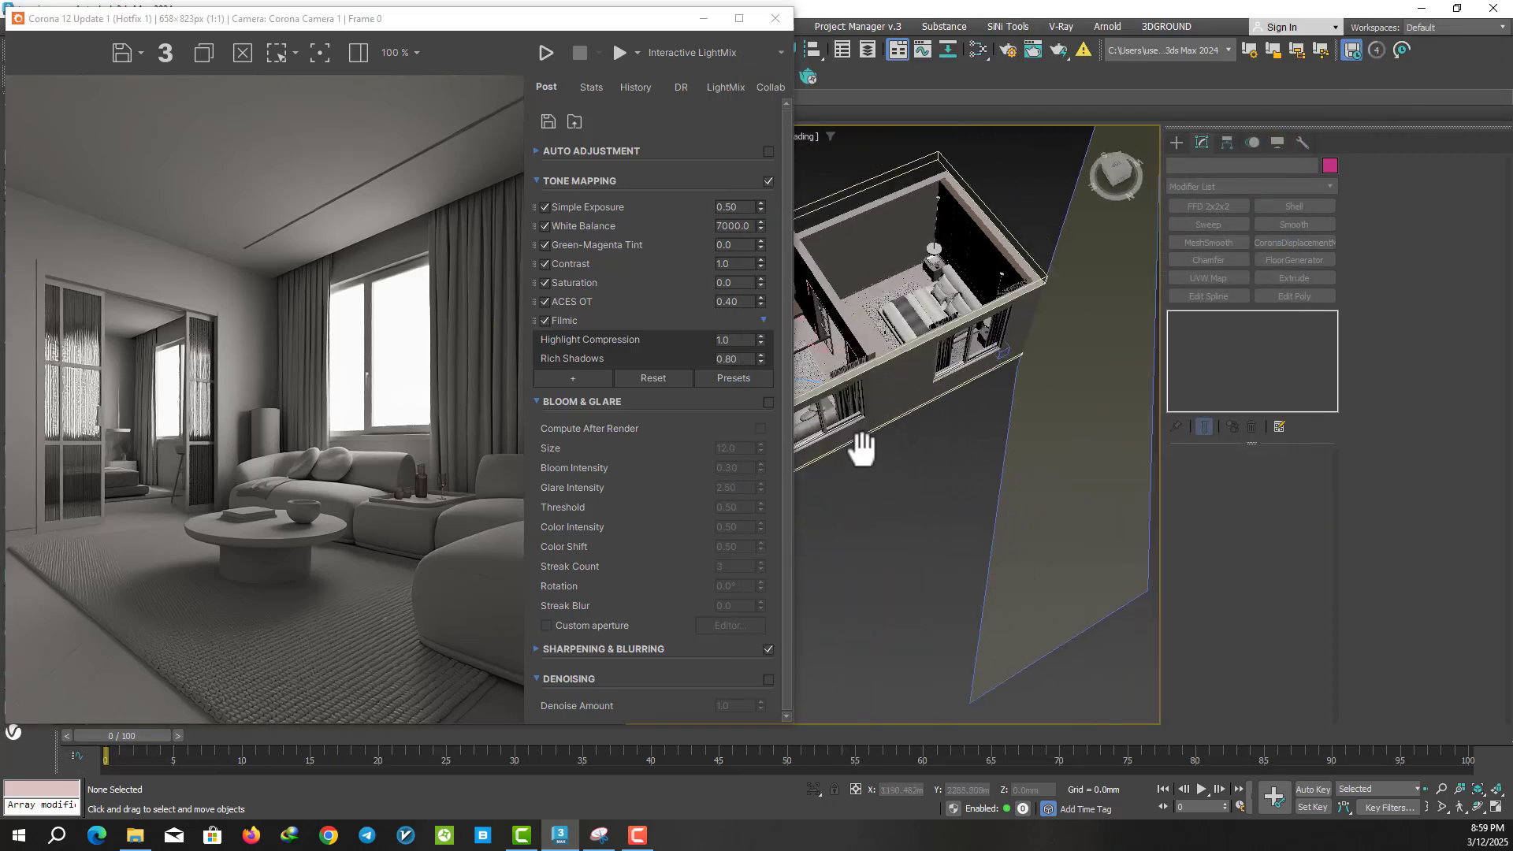
{"action": "scroll", "coordinate": [959, 426], "scroll_direction": "up", "scroll_amount": 3}
{"action": "scroll", "coordinate": [1056, 347], "scroll_direction": "up", "scroll_amount": 5}
{"action": "left_click", "coordinate": [1177, 142]}
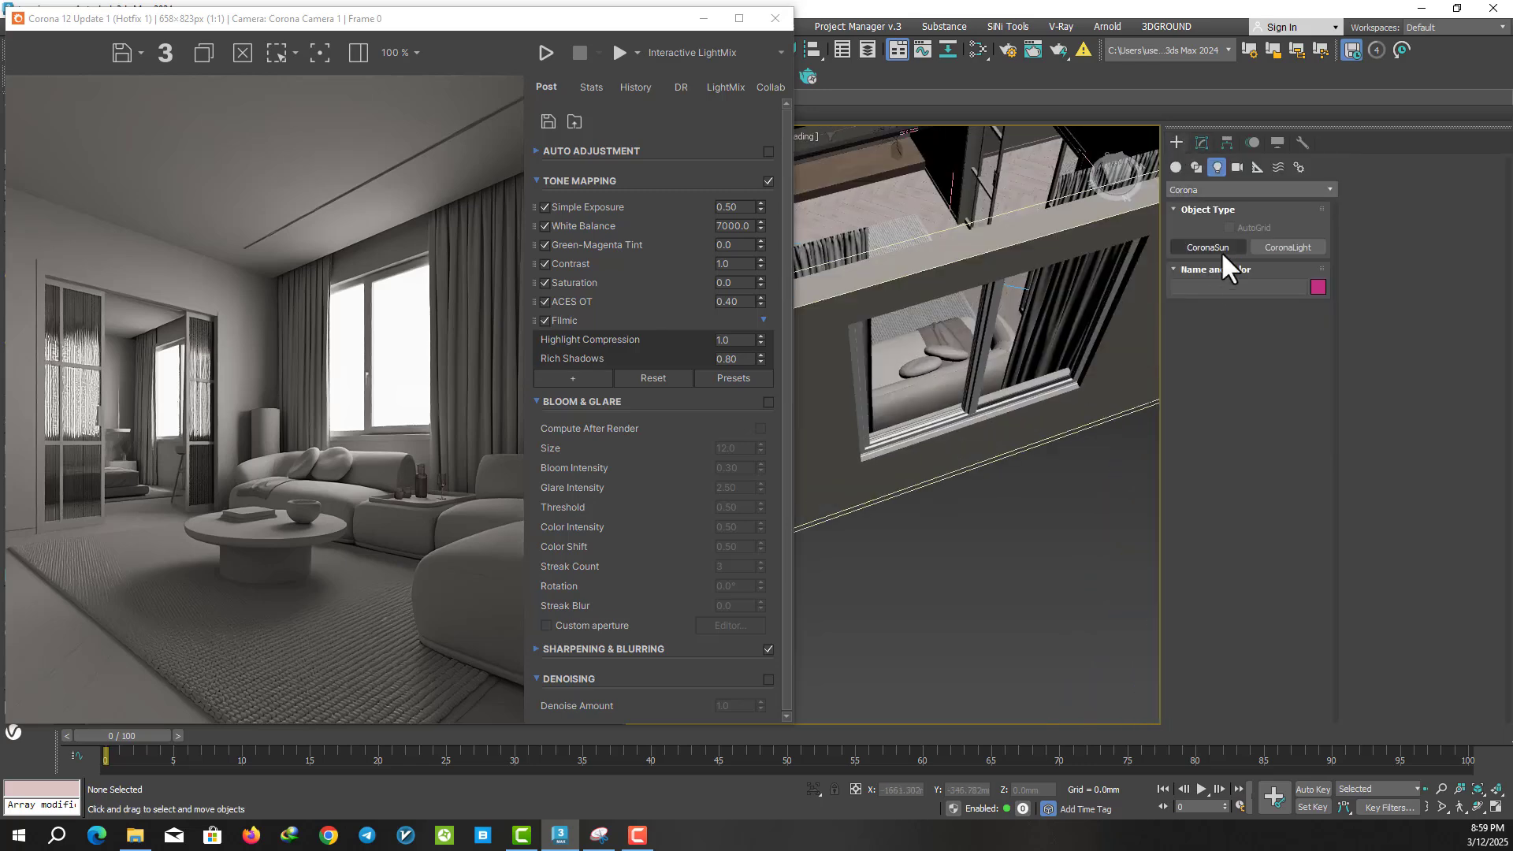
{"action": "left_click", "coordinate": [1272, 247]}
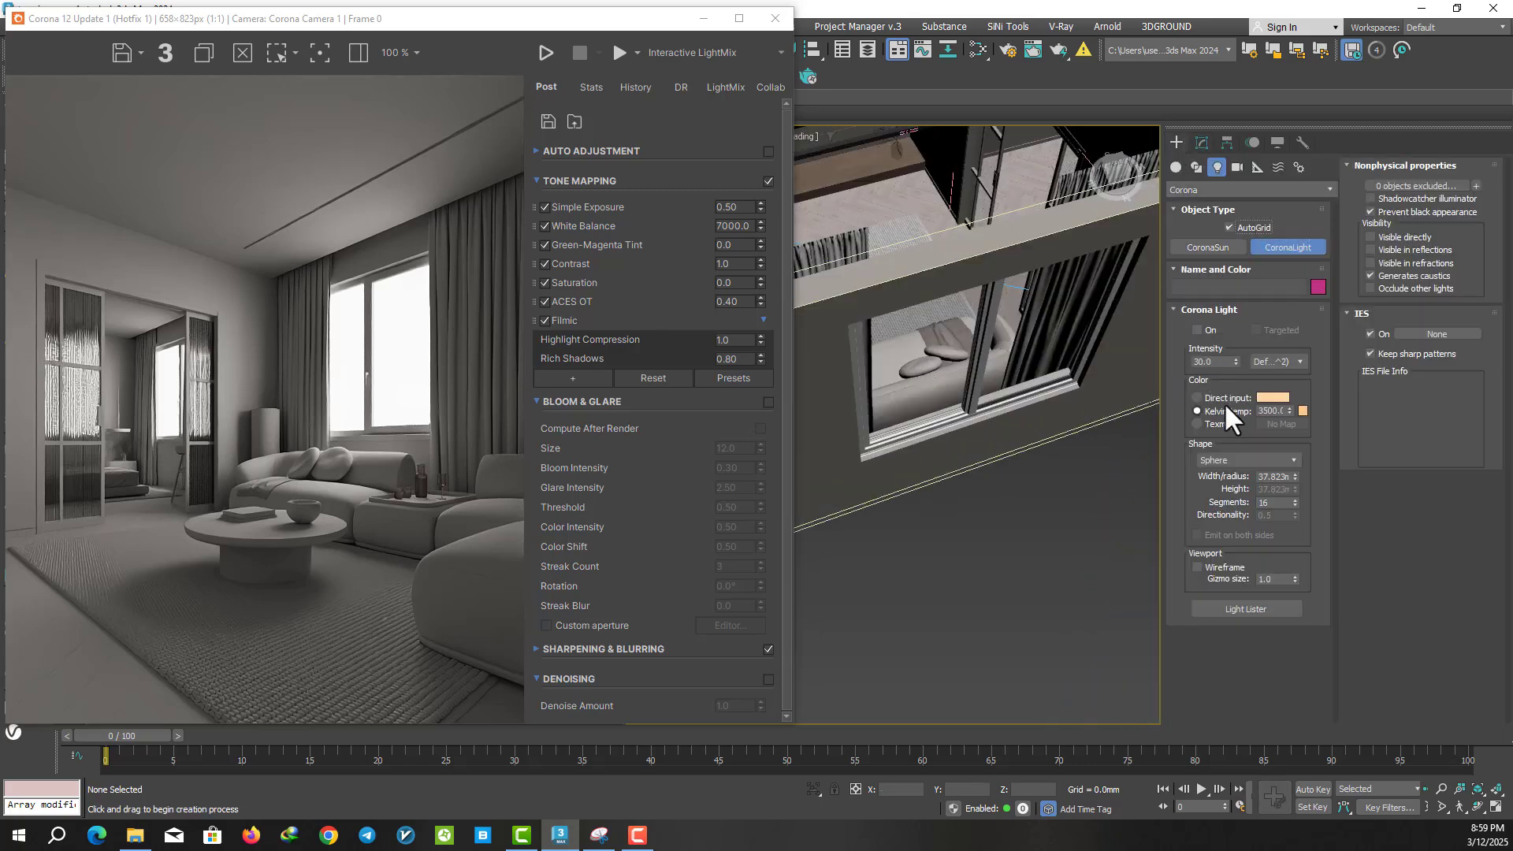
{"action": "left_click", "coordinate": [1245, 460]}
{"action": "left_click", "coordinate": [1230, 486]}
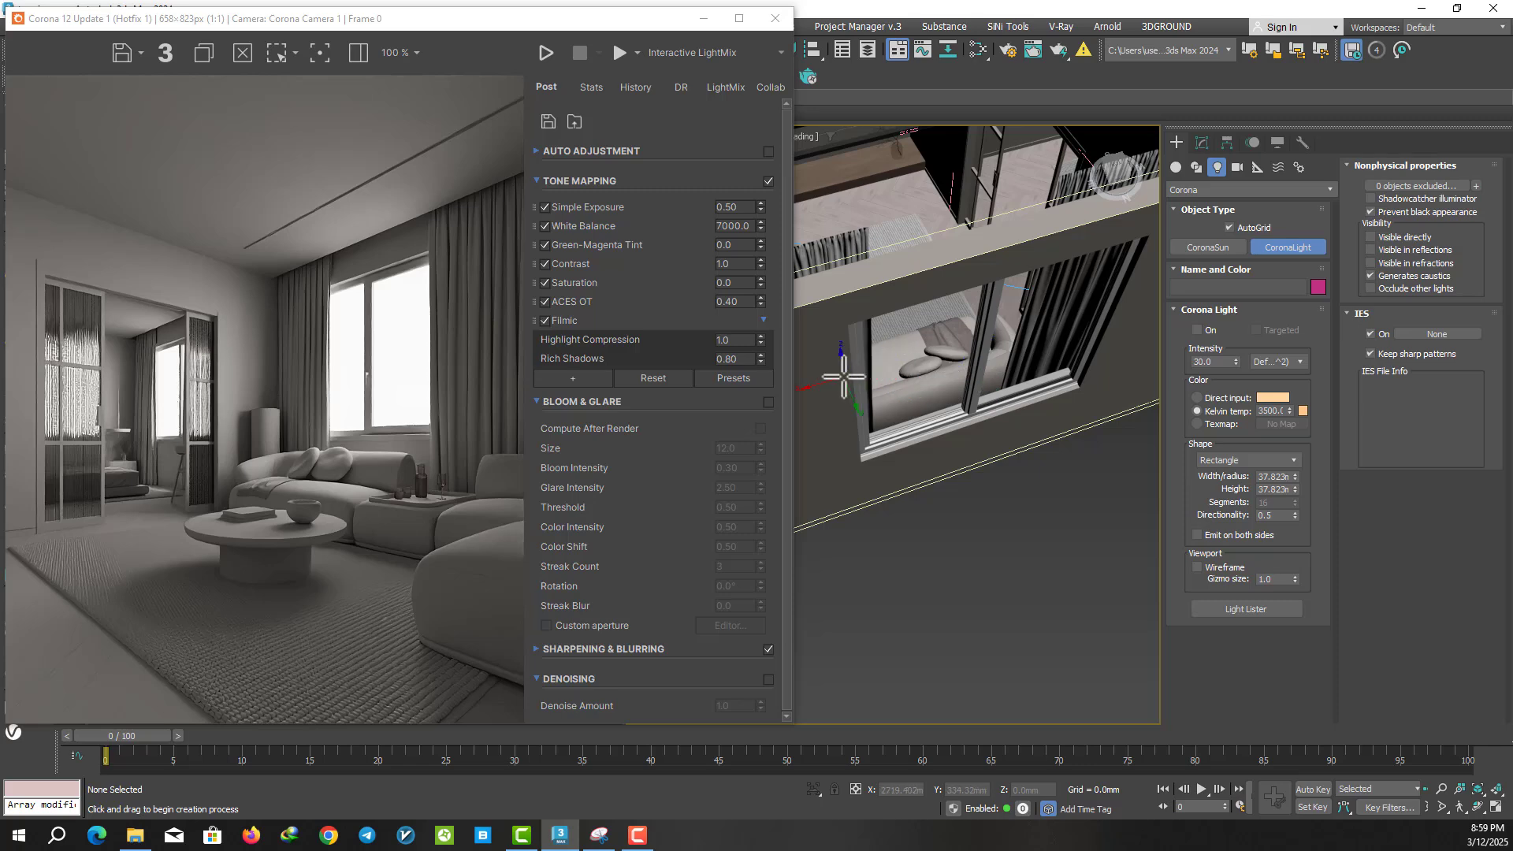
- Draw the rectangle light across the living-room window and raise it on Z
{"action": "mouse_move", "coordinate": [843, 378]}
{"action": "middle_mouse_down", "text": "alt"}
{"action": "mouse_move", "coordinate": [943, 379]}
{"action": "mouse_move", "coordinate": [912, 320]}
{"action": "middle_mouse_up", "text": "alt"}
{"action": "left_click_drag", "start_coordinate": [885, 297], "coordinate": [959, 348]}
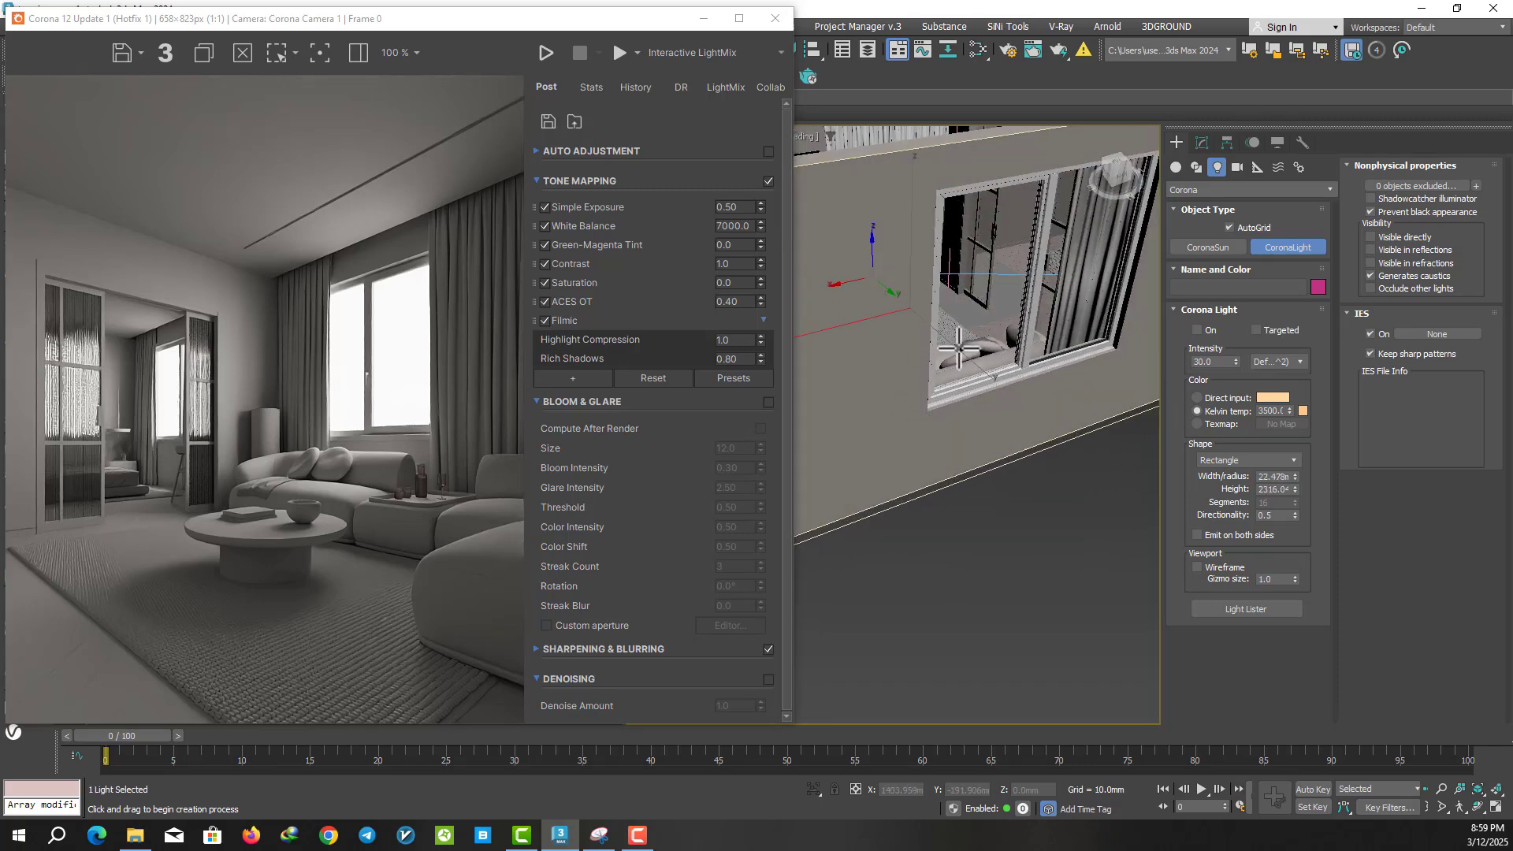
{"action": "middle_click_drag", "start_coordinate": [959, 347], "coordinate": [907, 315], "text": "alt"}
{"action": "left_click_drag", "start_coordinate": [618, 27], "coordinate": [635, 128]}
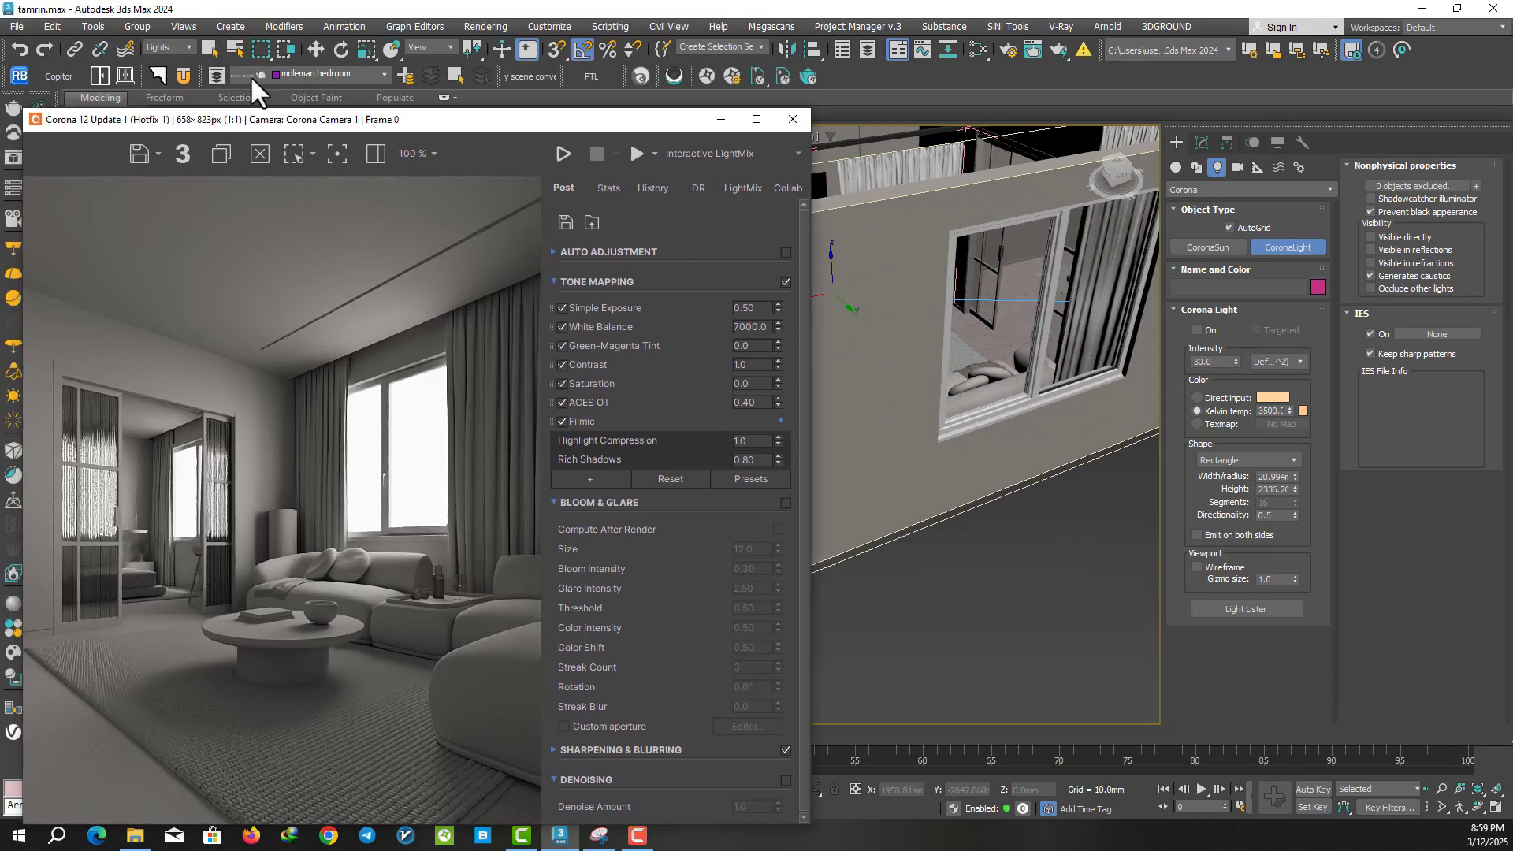
{"action": "left_click", "coordinate": [164, 51]}
{"action": "mouse_move", "coordinate": [885, 321]}
{"action": "left_mouse_down"}
{"action": "mouse_move", "coordinate": [934, 363]}
{"action": "mouse_move", "coordinate": [998, 365]}
{"action": "left_mouse_up"}
{"action": "key", "text": "w"}
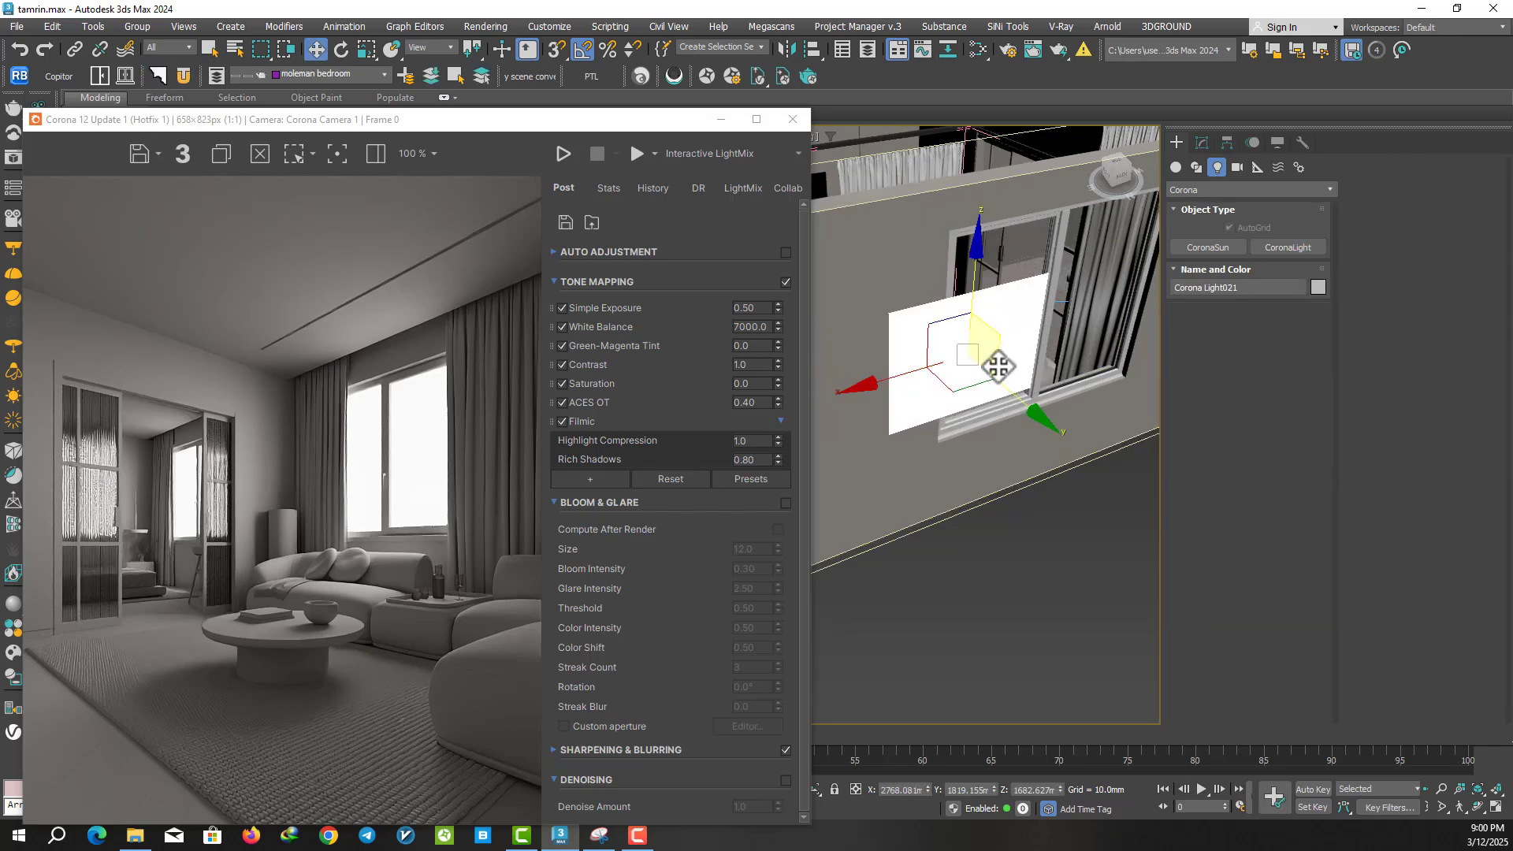
{"action": "mouse_move", "coordinate": [999, 366]}
{"action": "middle_mouse_down", "text": "alt"}
{"action": "mouse_move", "coordinate": [1012, 406]}
{"action": "mouse_move", "coordinate": [919, 432]}
{"action": "mouse_move", "coordinate": [1035, 424]}
{"action": "mouse_move", "coordinate": [935, 500]}
{"action": "mouse_move", "coordinate": [962, 439]}
{"action": "middle_mouse_up", "text": "alt"}
{"action": "left_click_drag", "start_coordinate": [962, 433], "coordinate": [981, 392]}
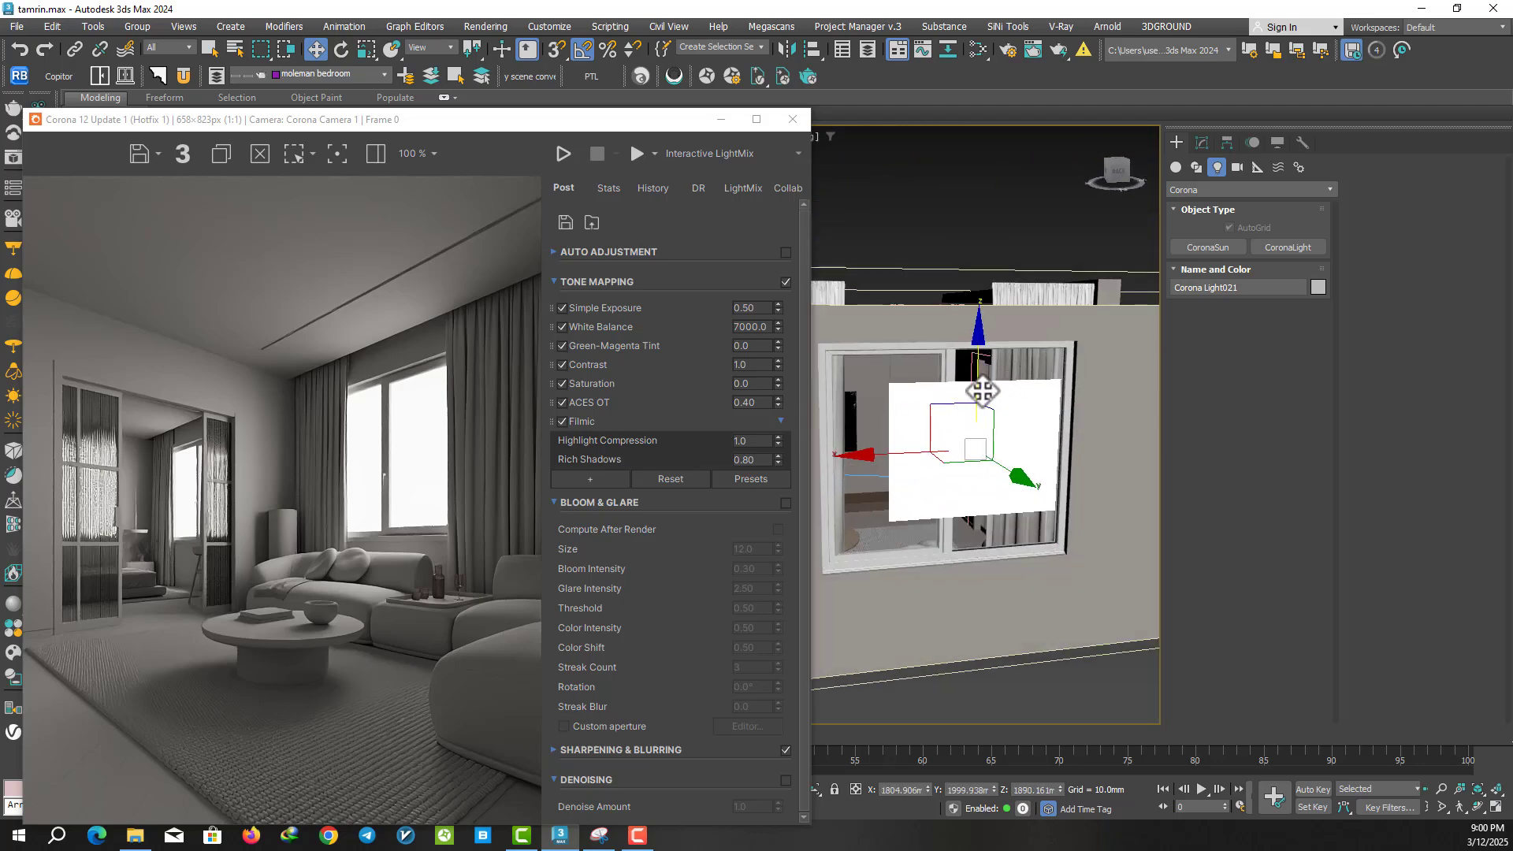
{"action": "middle_click_drag", "start_coordinate": [982, 392], "coordinate": [1050, 439], "text": "alt"}
- Slide the window light sideways along X and switch the right viewport to Top
{"action": "left_click", "coordinate": [720, 119]}
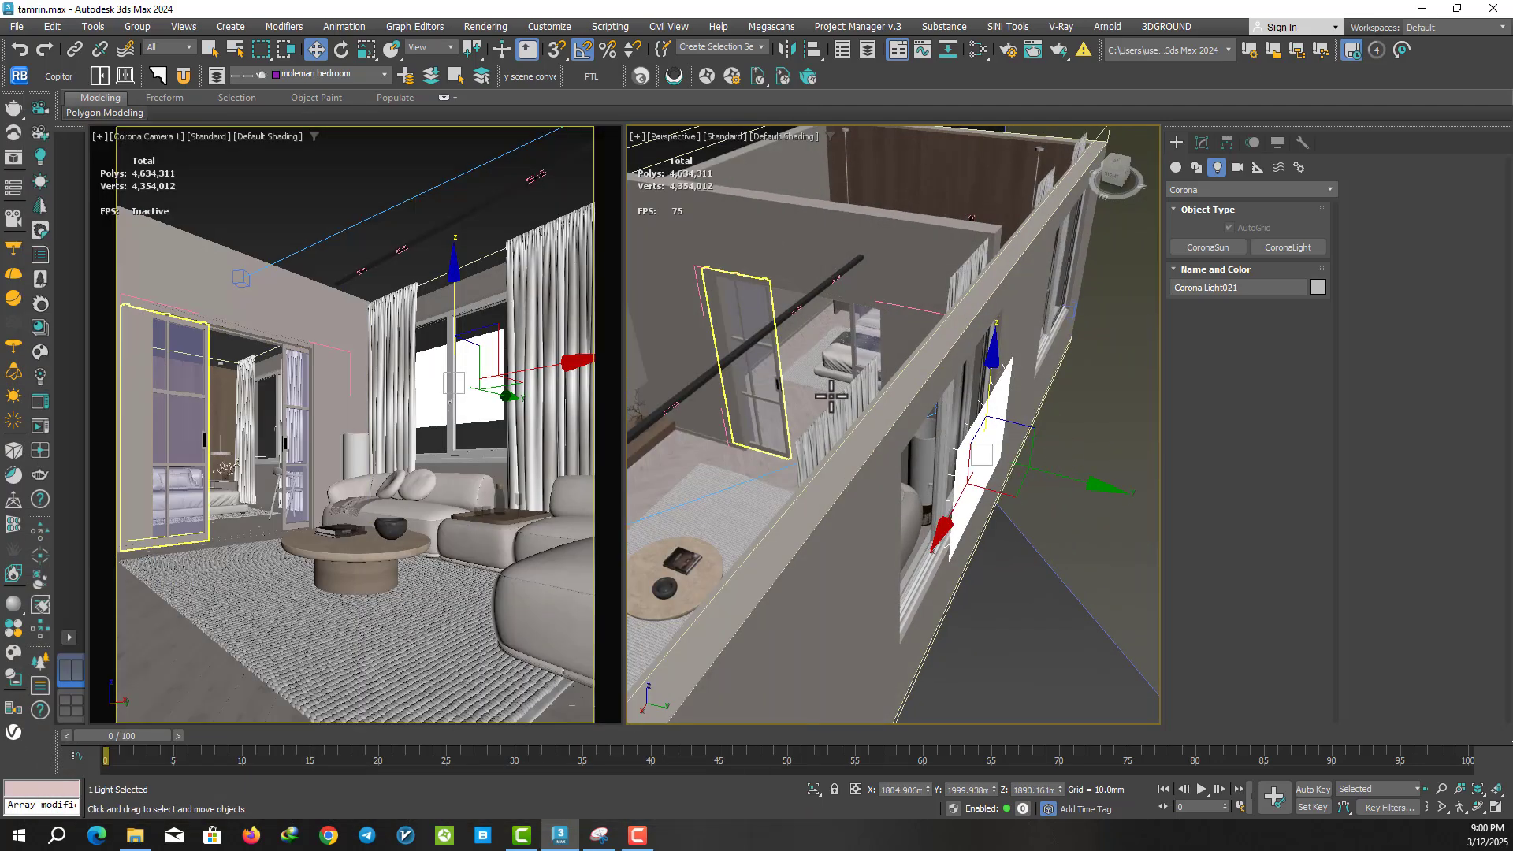
{"action": "middle_click_drag", "start_coordinate": [831, 394], "coordinate": [945, 339], "text": "alt"}
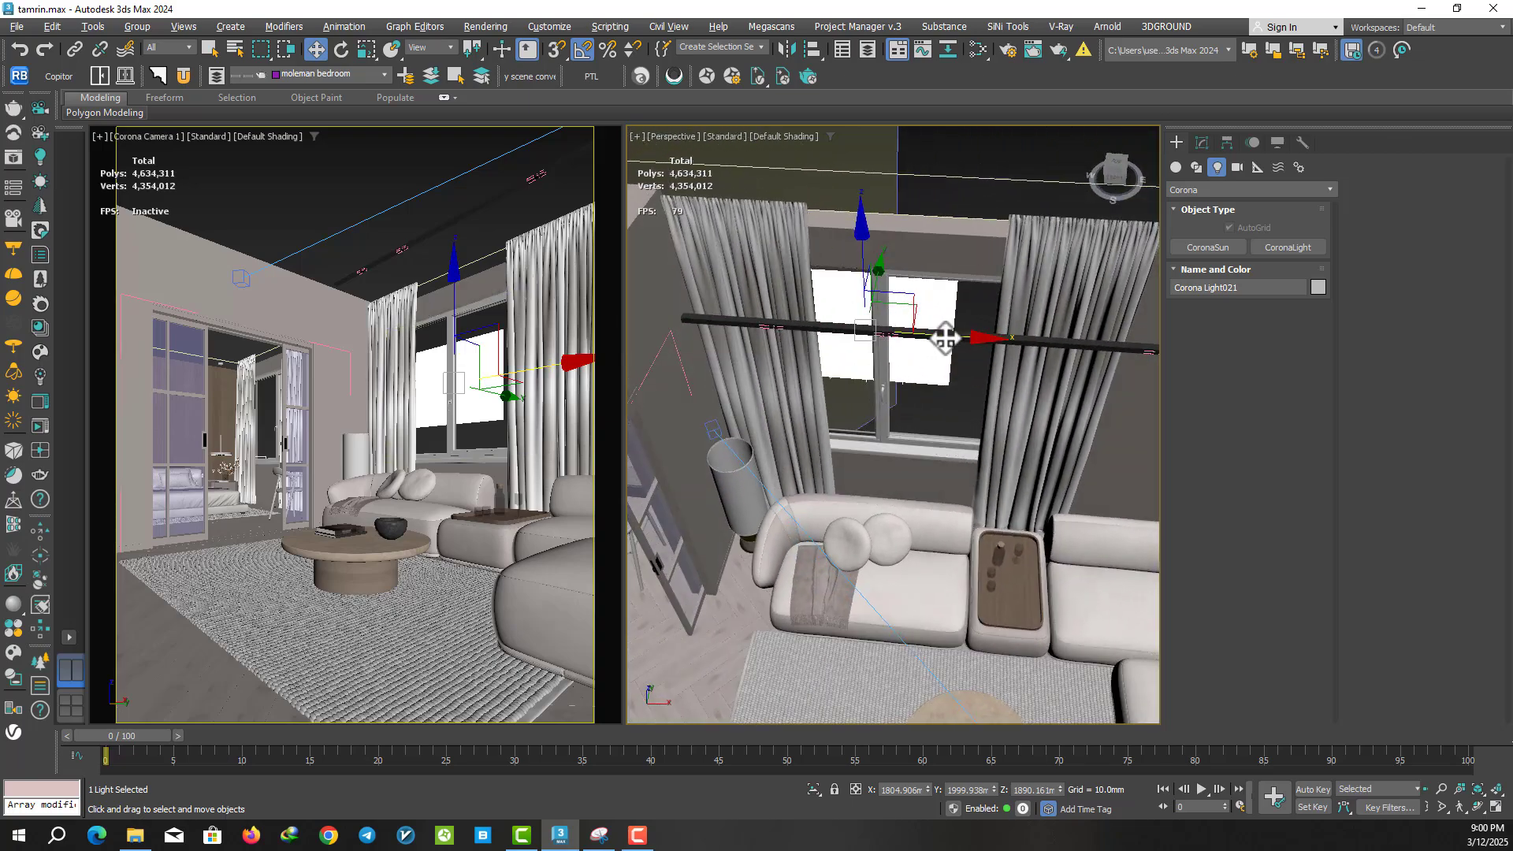
{"action": "left_click_drag", "start_coordinate": [945, 339], "coordinate": [978, 339]}
{"action": "key", "text": "t"}
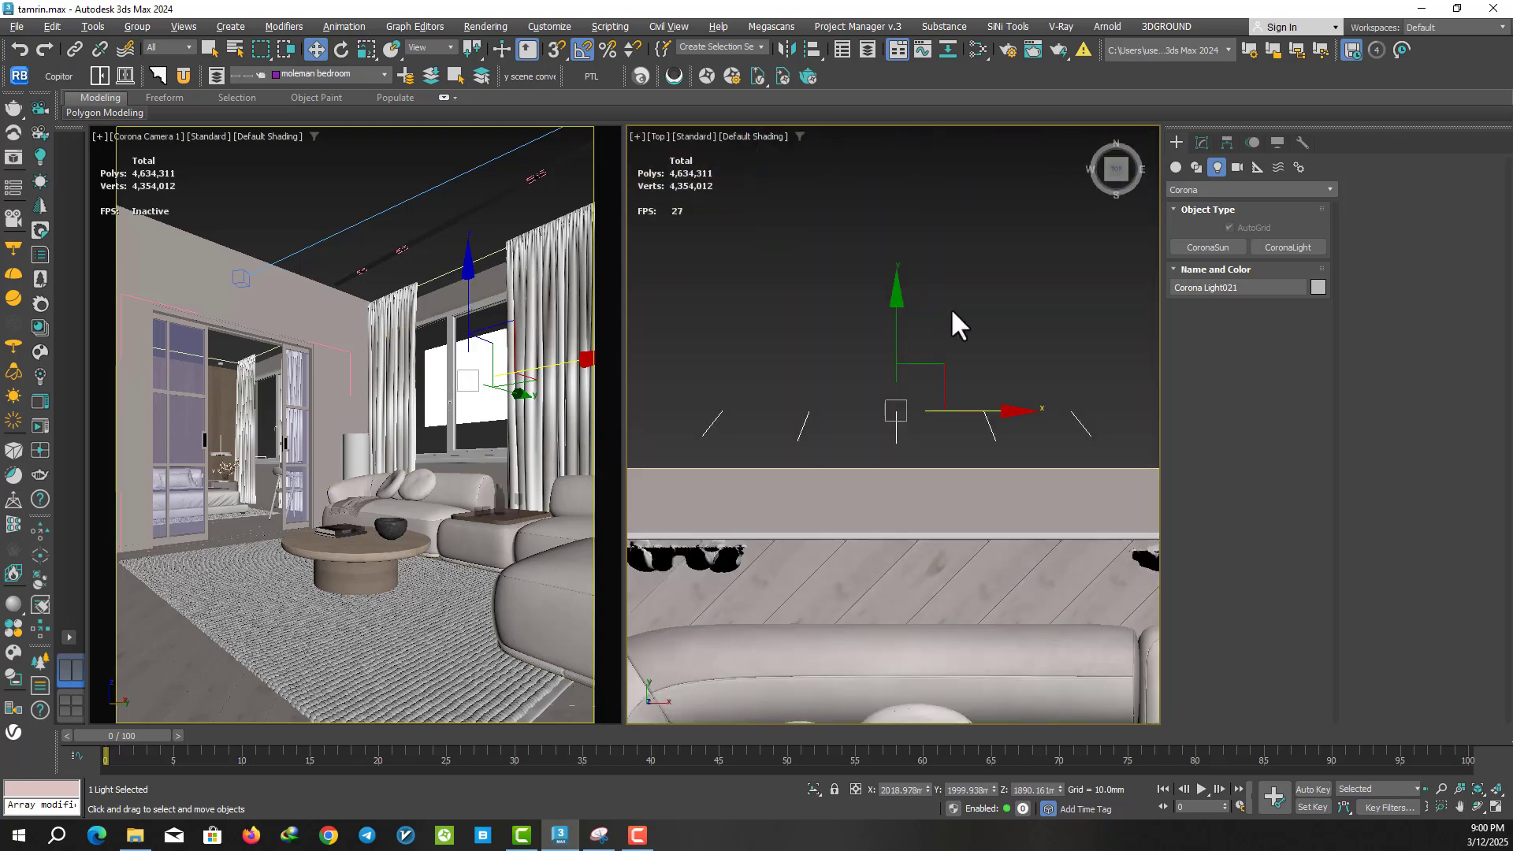
- Set Corona Light021's Kelvin colour temperature to 6500 in the Modify panel
{"action": "left_click", "coordinate": [1201, 143]}
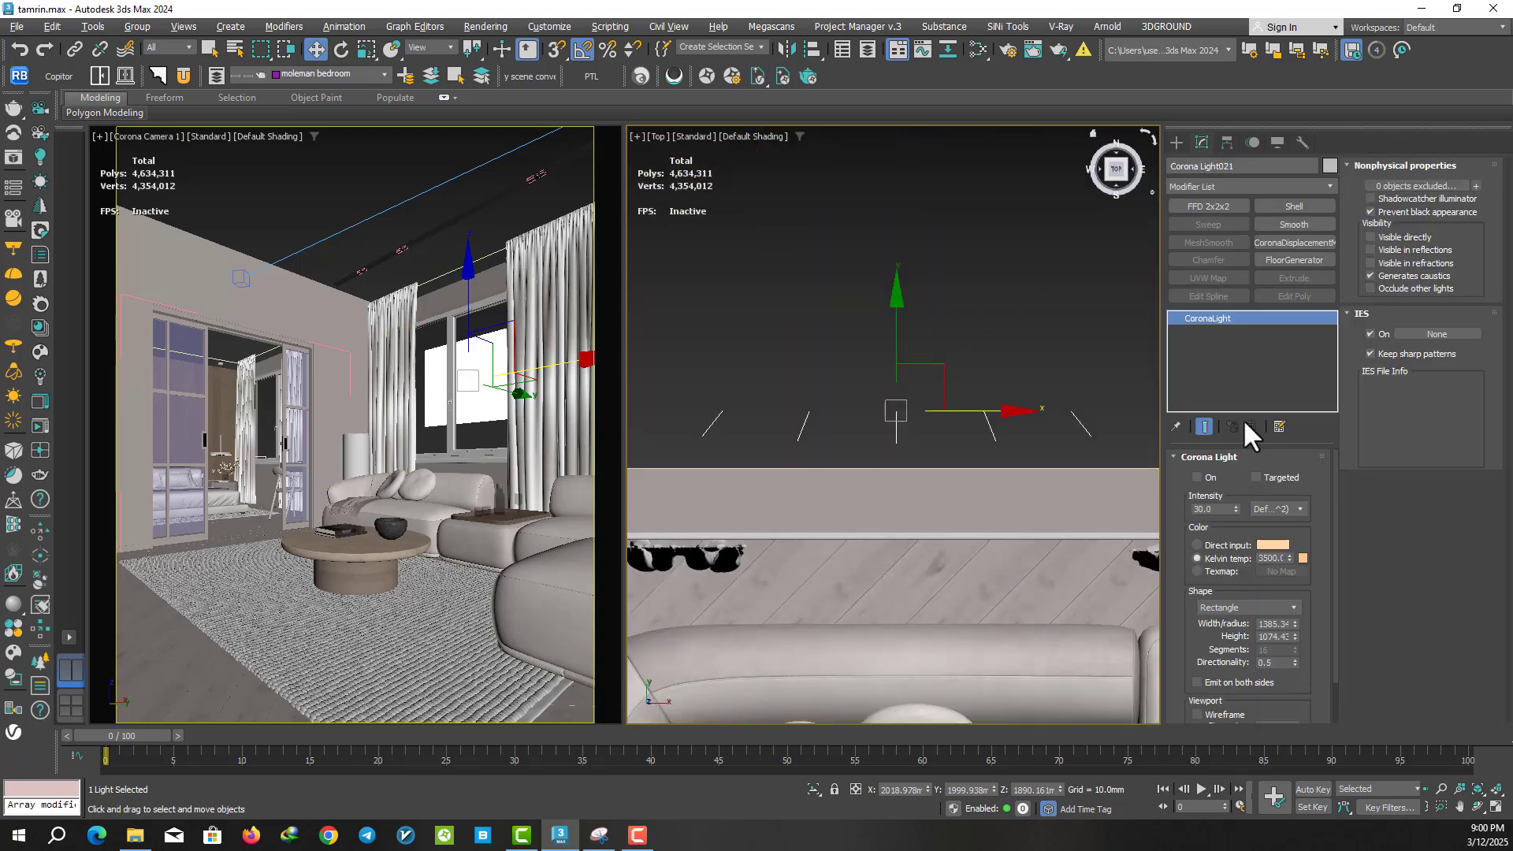
{"action": "double_click", "coordinate": [1269, 558]}
{"action": "type", "text": "6500"}
{"action": "key", "text": "Return"}
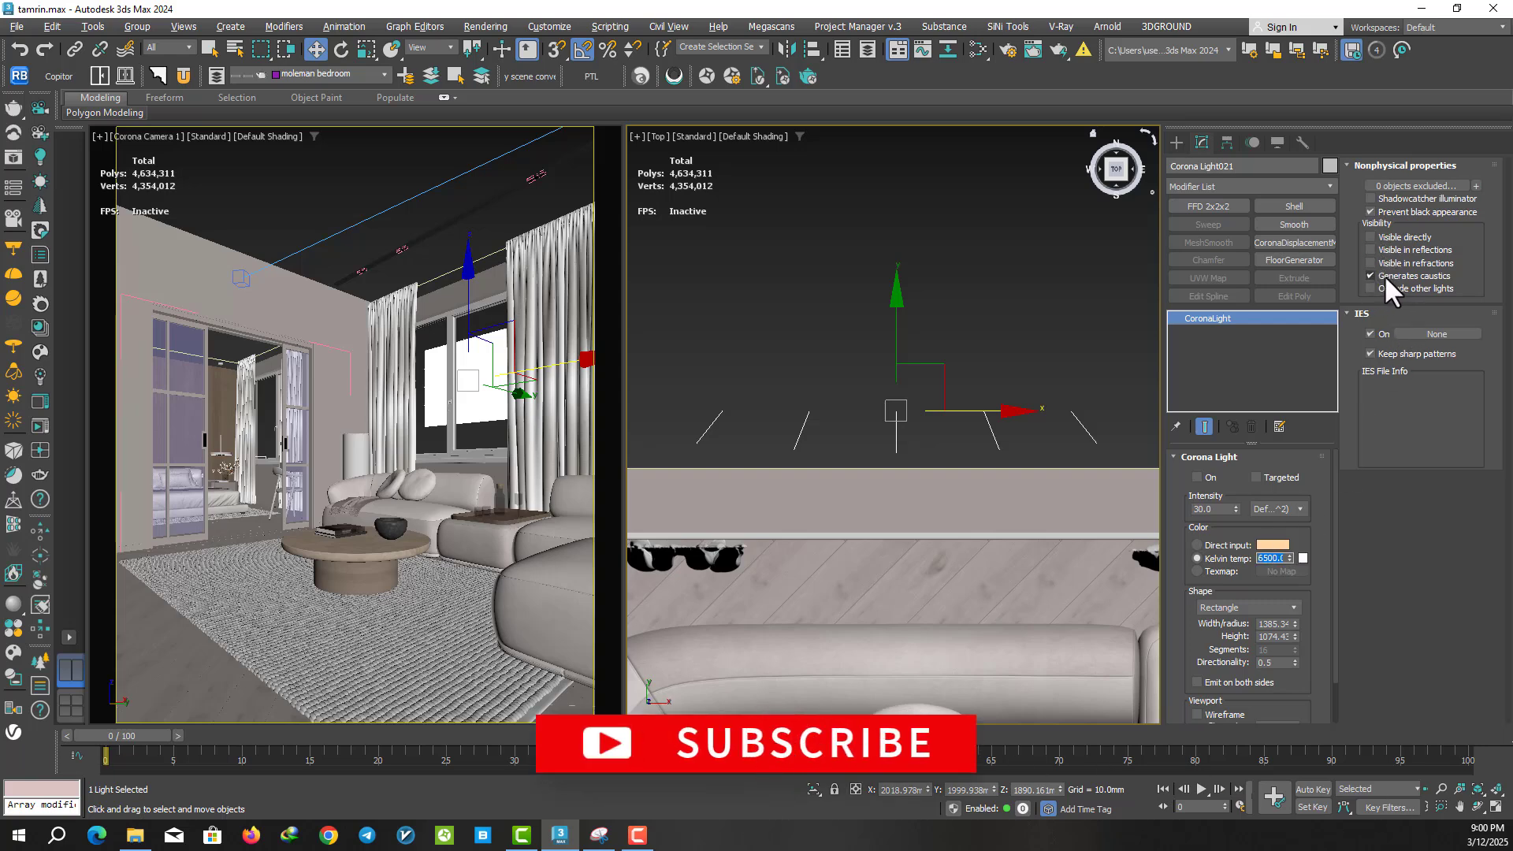
{"action": "scroll", "coordinate": [1206, 564], "scroll_direction": "down", "scroll_amount": 2}
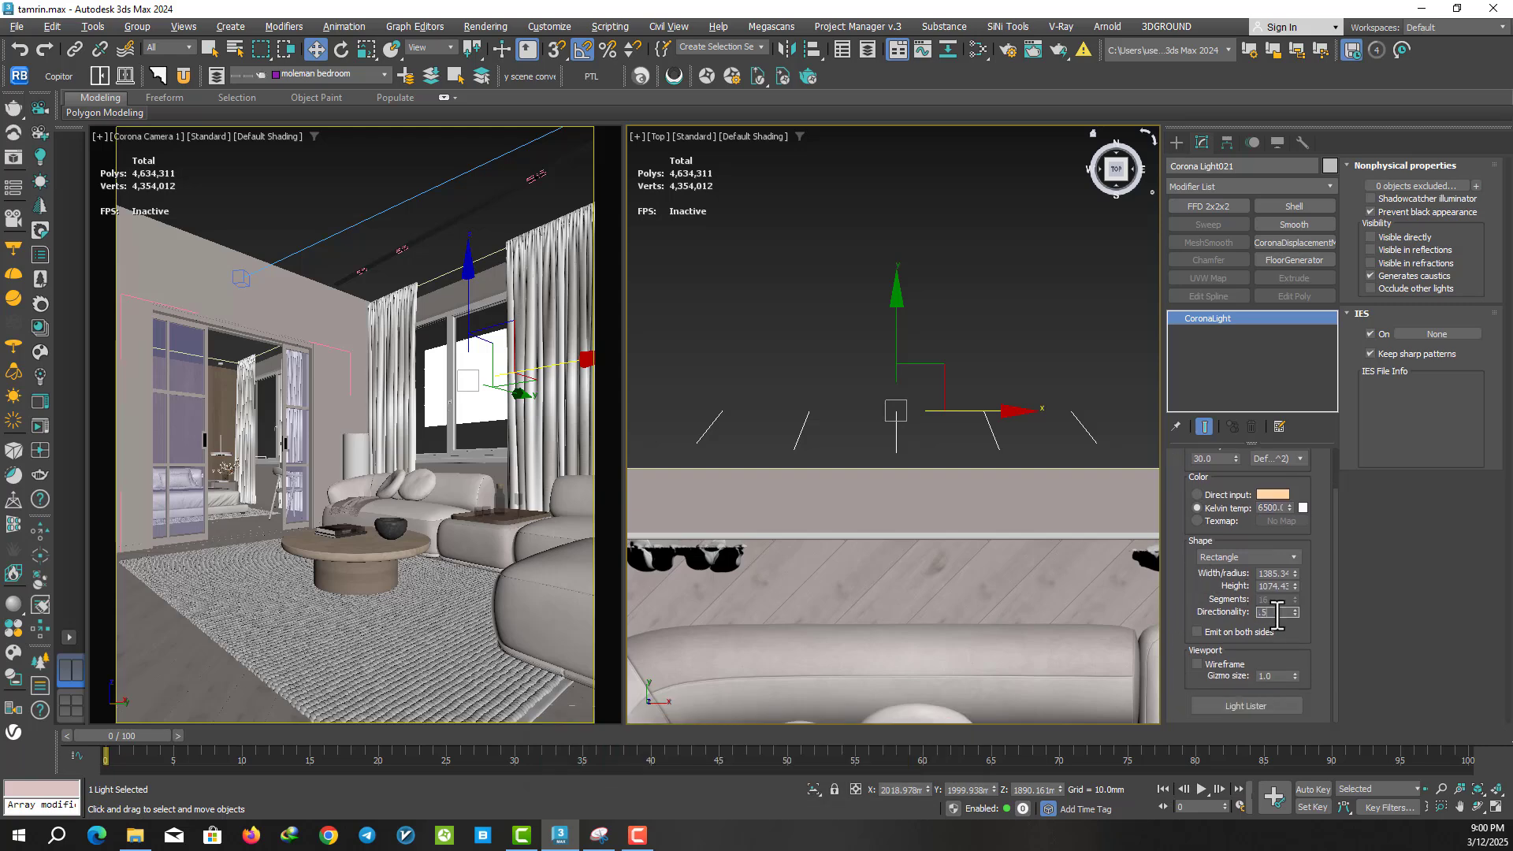
{"action": "middle_click_drag", "start_coordinate": [956, 541], "coordinate": [1003, 433]}
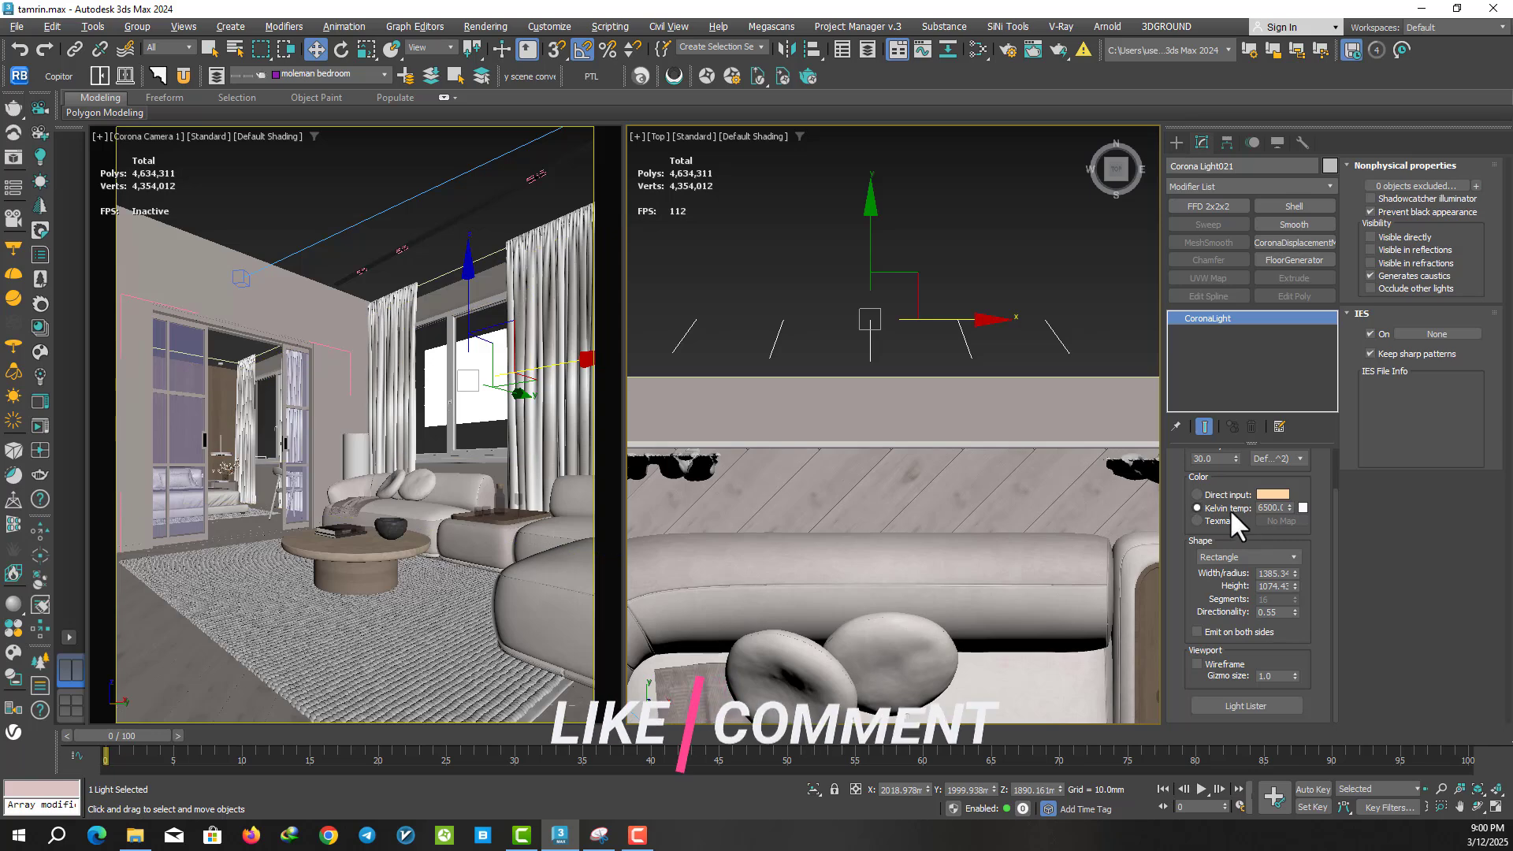
{"action": "scroll", "coordinate": [1239, 511], "scroll_direction": "up", "scroll_amount": 1}
{"action": "scroll", "coordinate": [1238, 511], "scroll_direction": "up", "scroll_amount": 1}
{"action": "scroll", "coordinate": [896, 408], "scroll_direction": "down", "scroll_amount": 4}
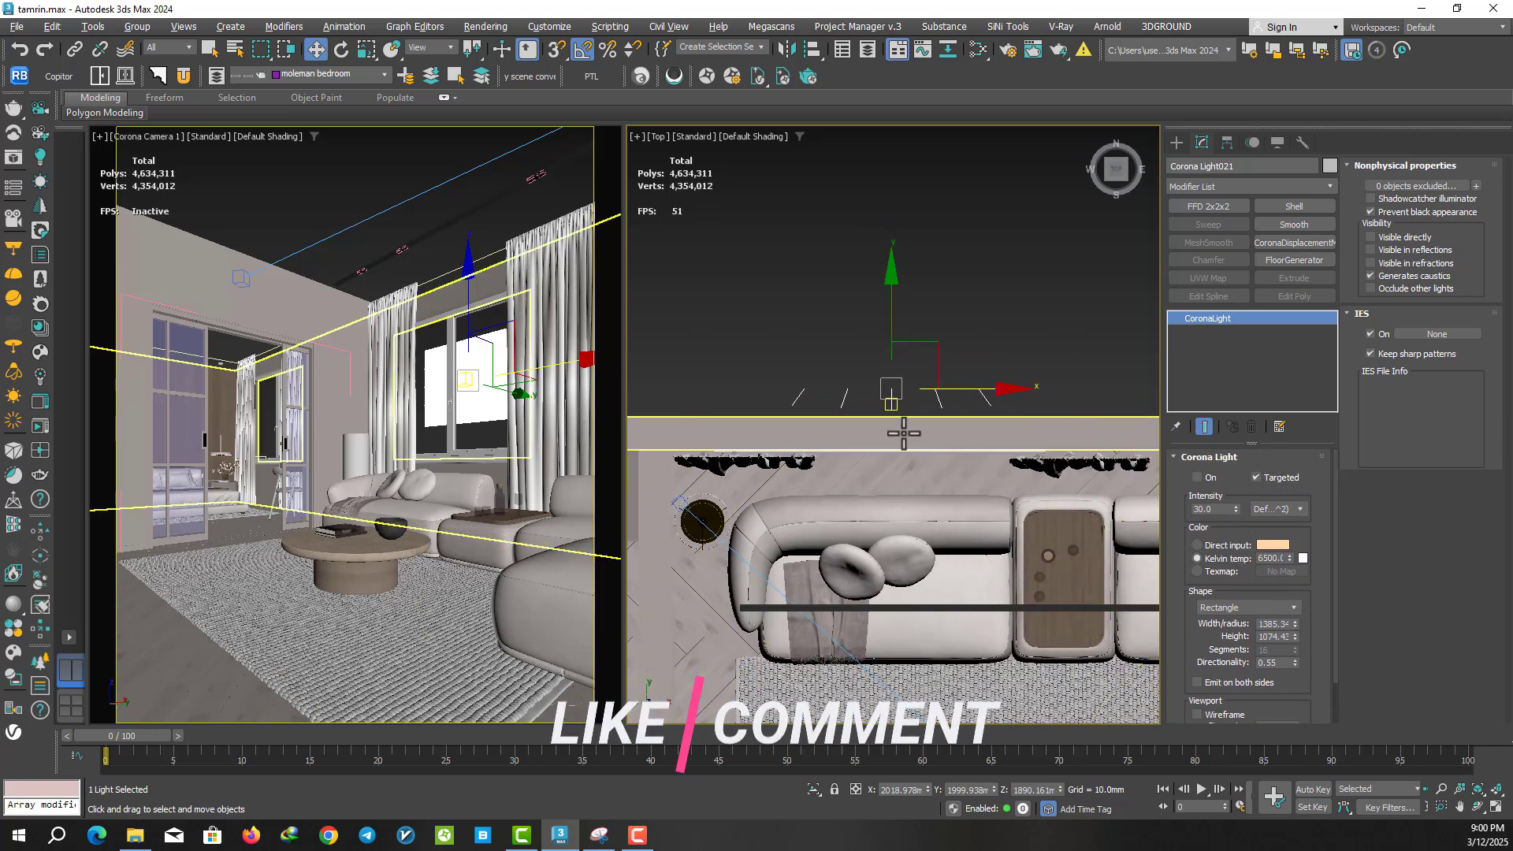
- Select Corona Light021.Target and lower it onto the coffee table in a Front wireframe view
{"action": "left_click", "coordinate": [890, 405]}
{"action": "scroll", "coordinate": [905, 432], "scroll_direction": "down", "scroll_amount": 3}
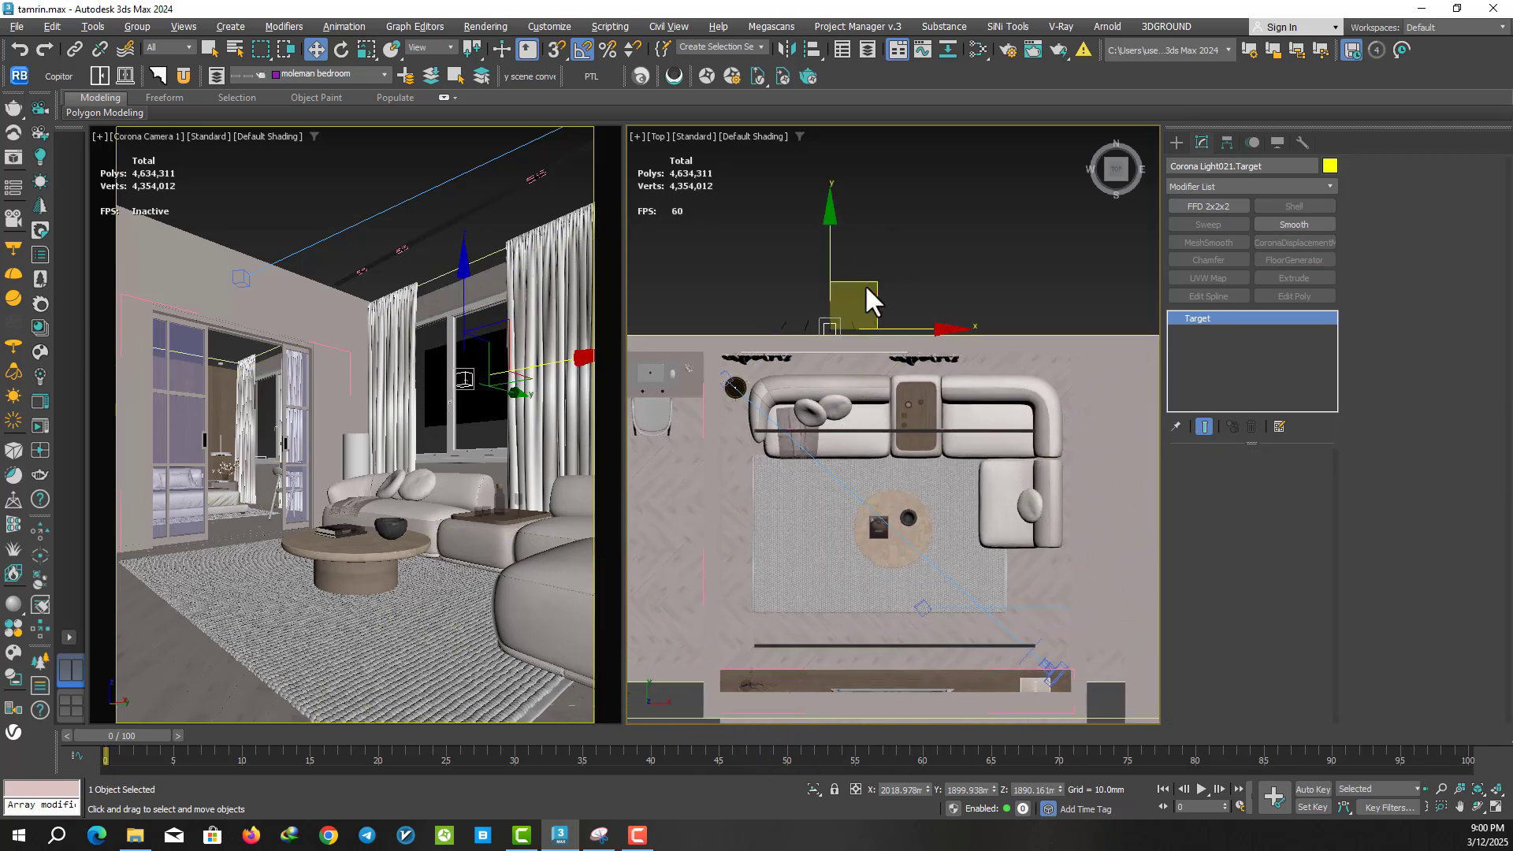
{"action": "left_click_drag", "start_coordinate": [866, 288], "coordinate": [929, 483]}
{"action": "key", "text": "f"}
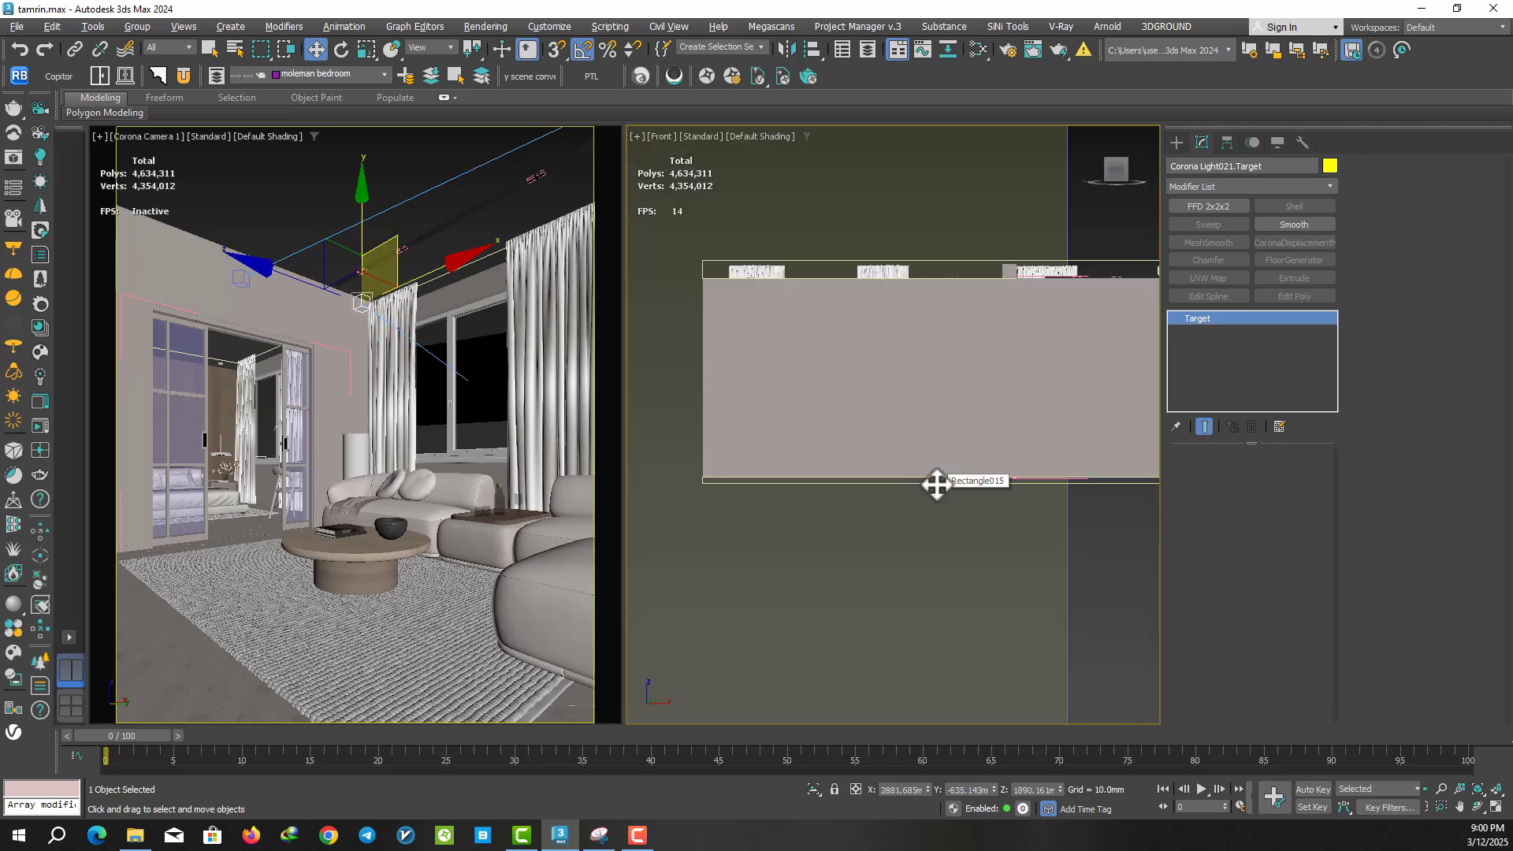
{"action": "scroll", "coordinate": [907, 469], "scroll_direction": "up", "scroll_amount": 3}
{"action": "key", "text": "F3"}
{"action": "scroll", "coordinate": [898, 418], "scroll_direction": "down", "scroll_amount": 5}
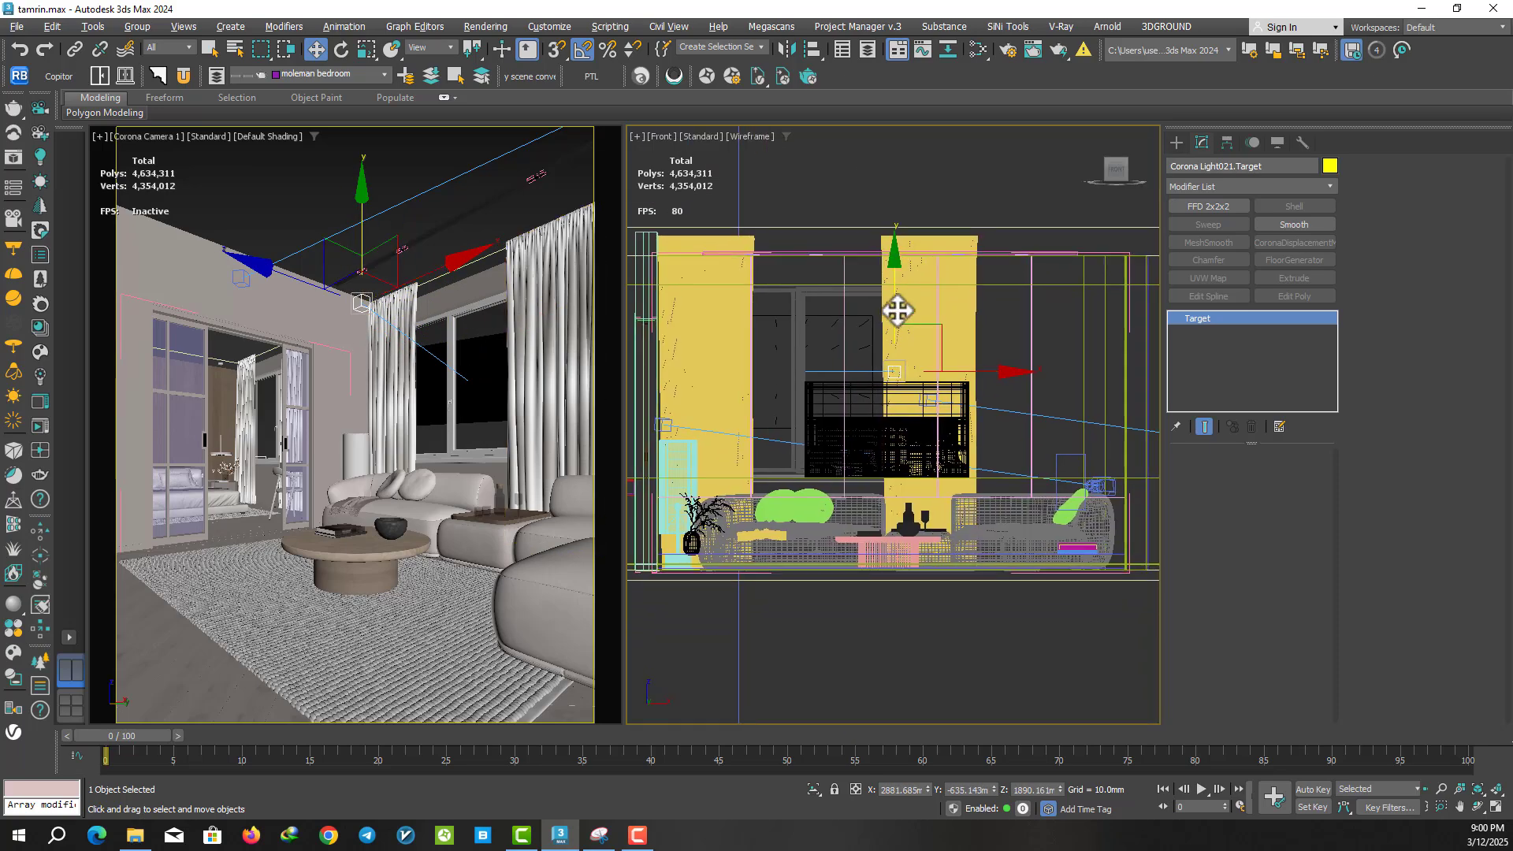
{"action": "left_click_drag", "start_coordinate": [899, 439], "coordinate": [899, 482]}
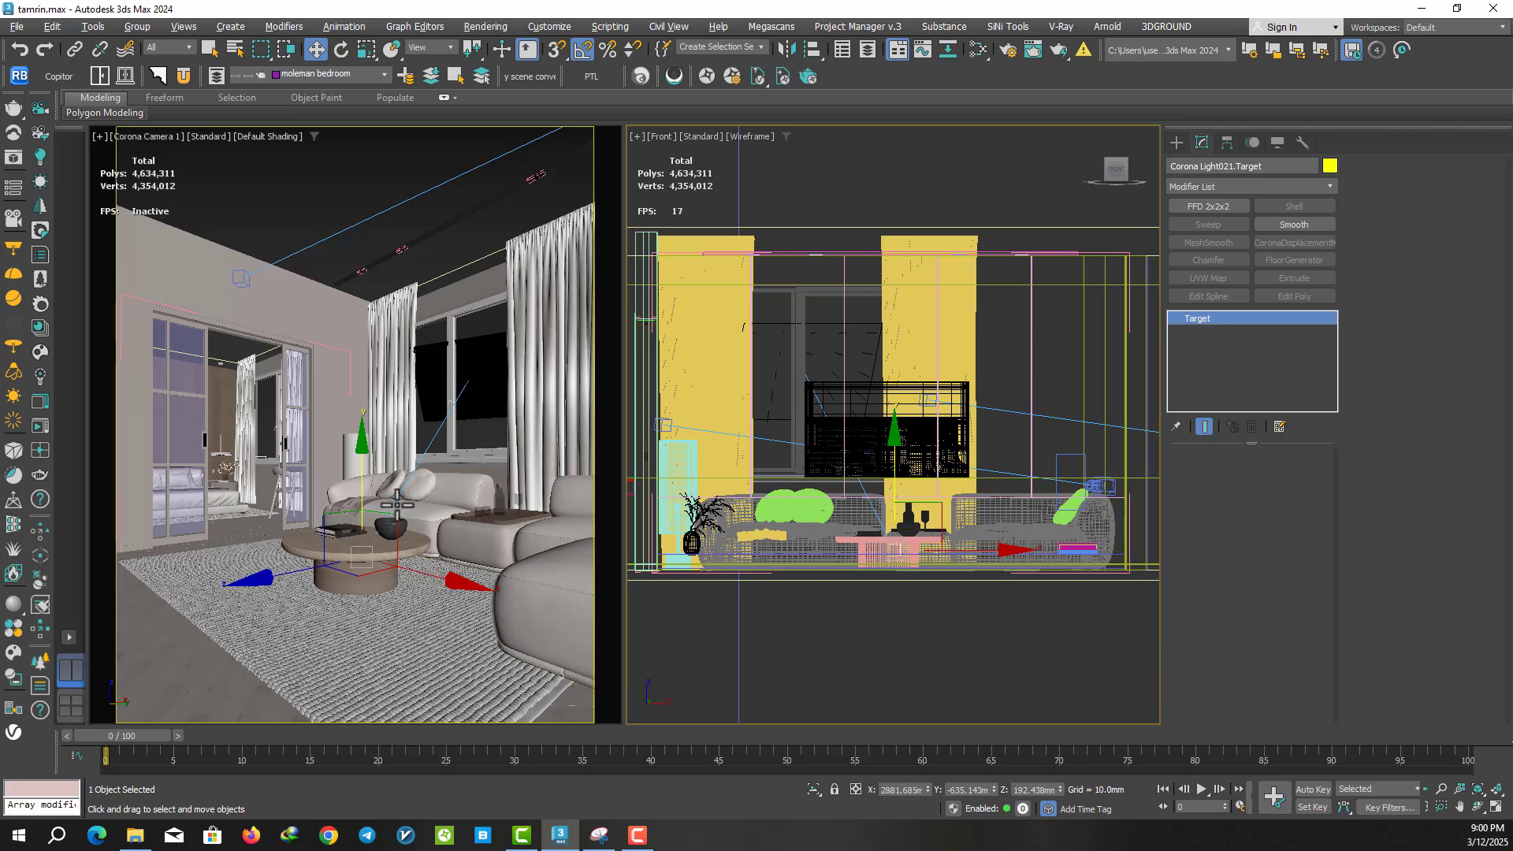
{"action": "mouse_move", "coordinate": [368, 476]}
{"action": "left_mouse_down"}
{"action": "mouse_move", "coordinate": [368, 441]}
{"action": "mouse_move", "coordinate": [369, 473]}
{"action": "left_mouse_up"}
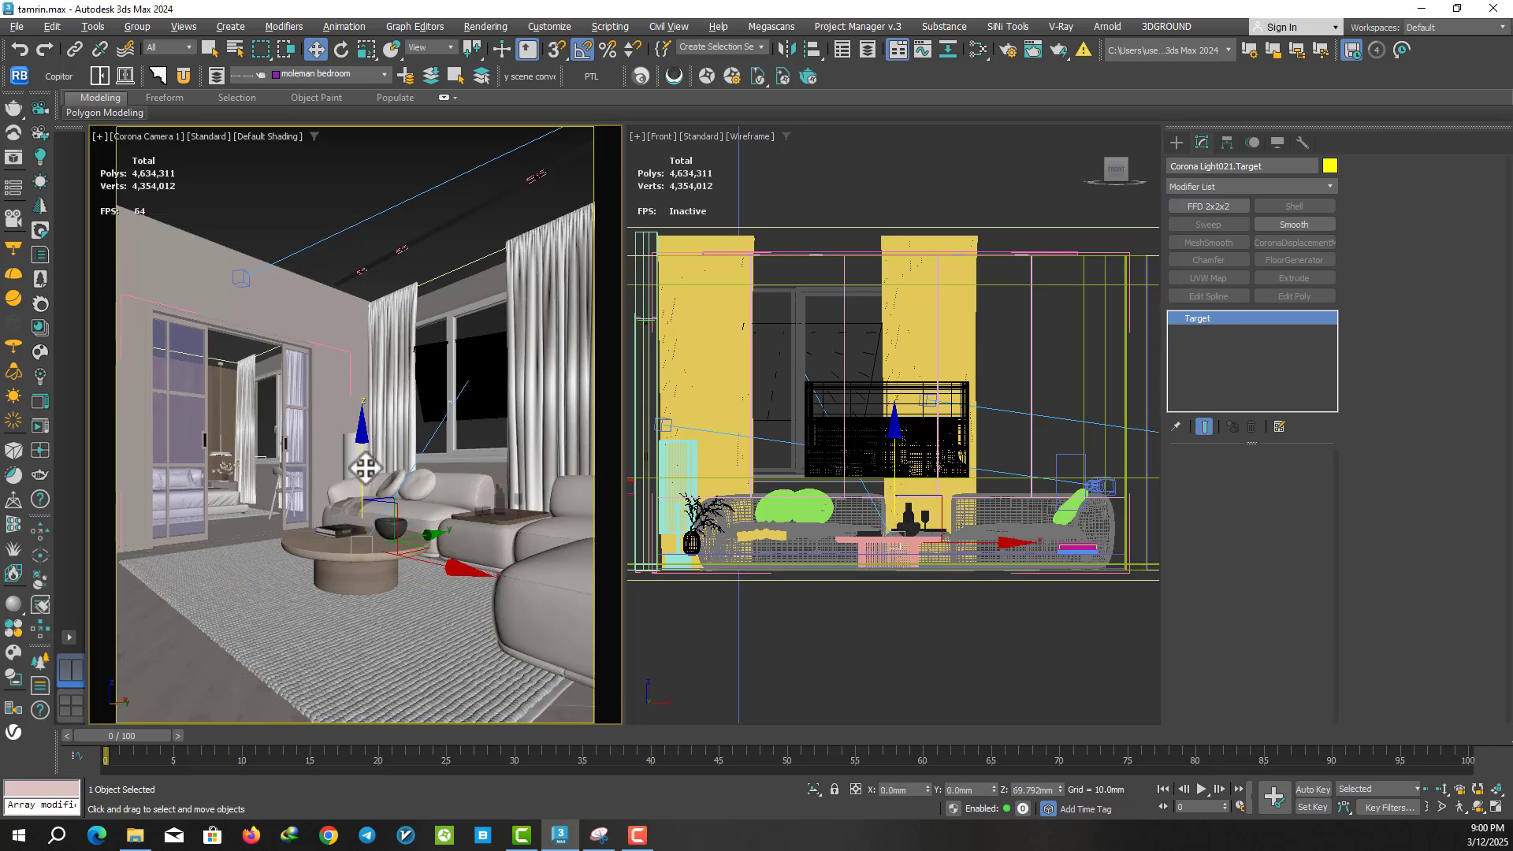
- Start an interactive render and select Corona Light021 itself rather than its target
{"action": "left_click", "coordinate": [39, 400]}
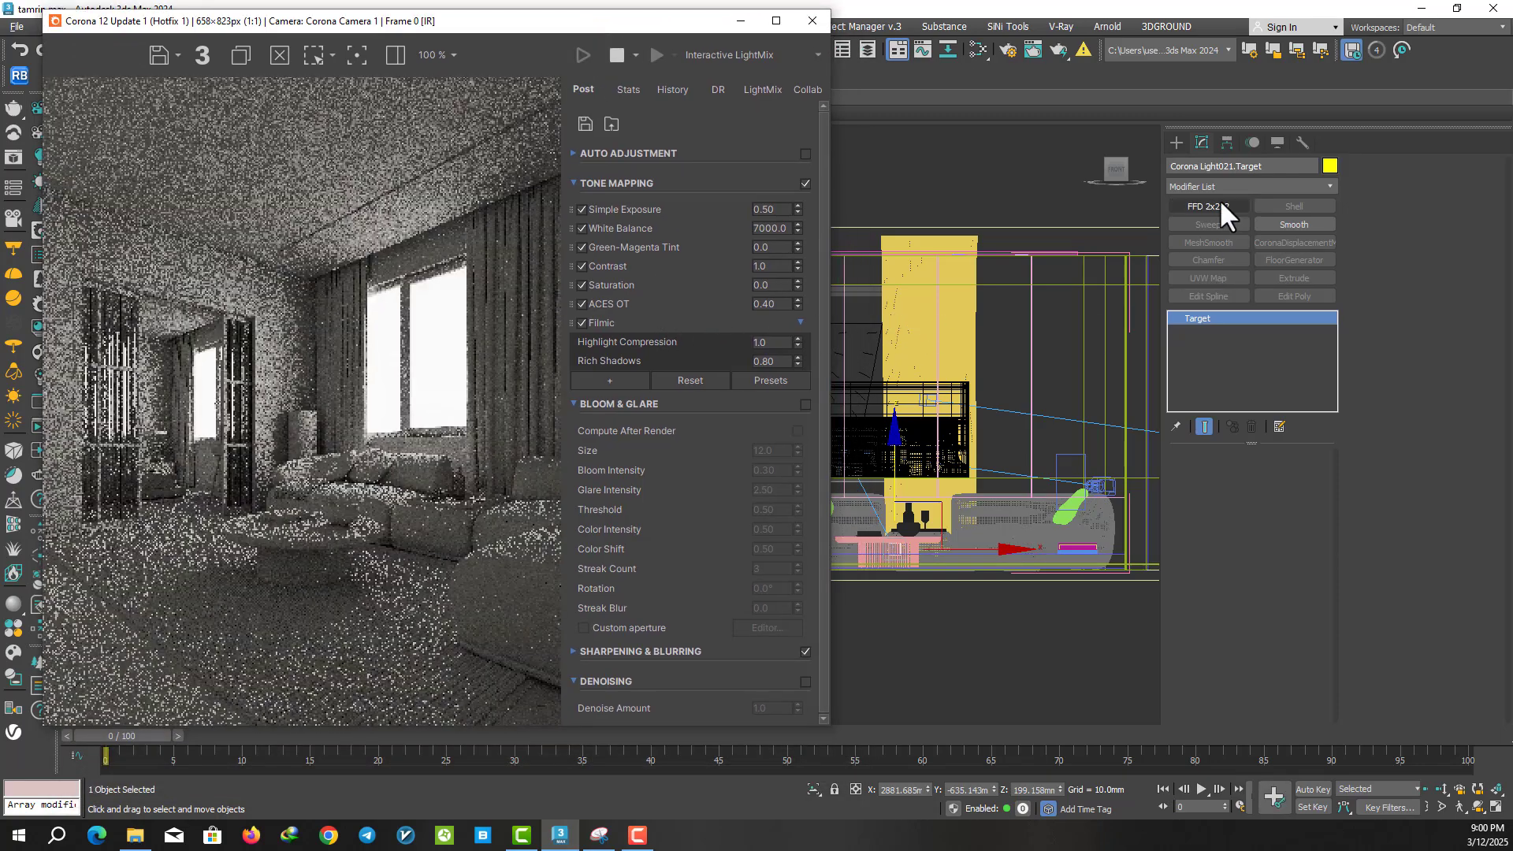
{"action": "left_click_drag", "start_coordinate": [564, 22], "coordinate": [415, 37]}
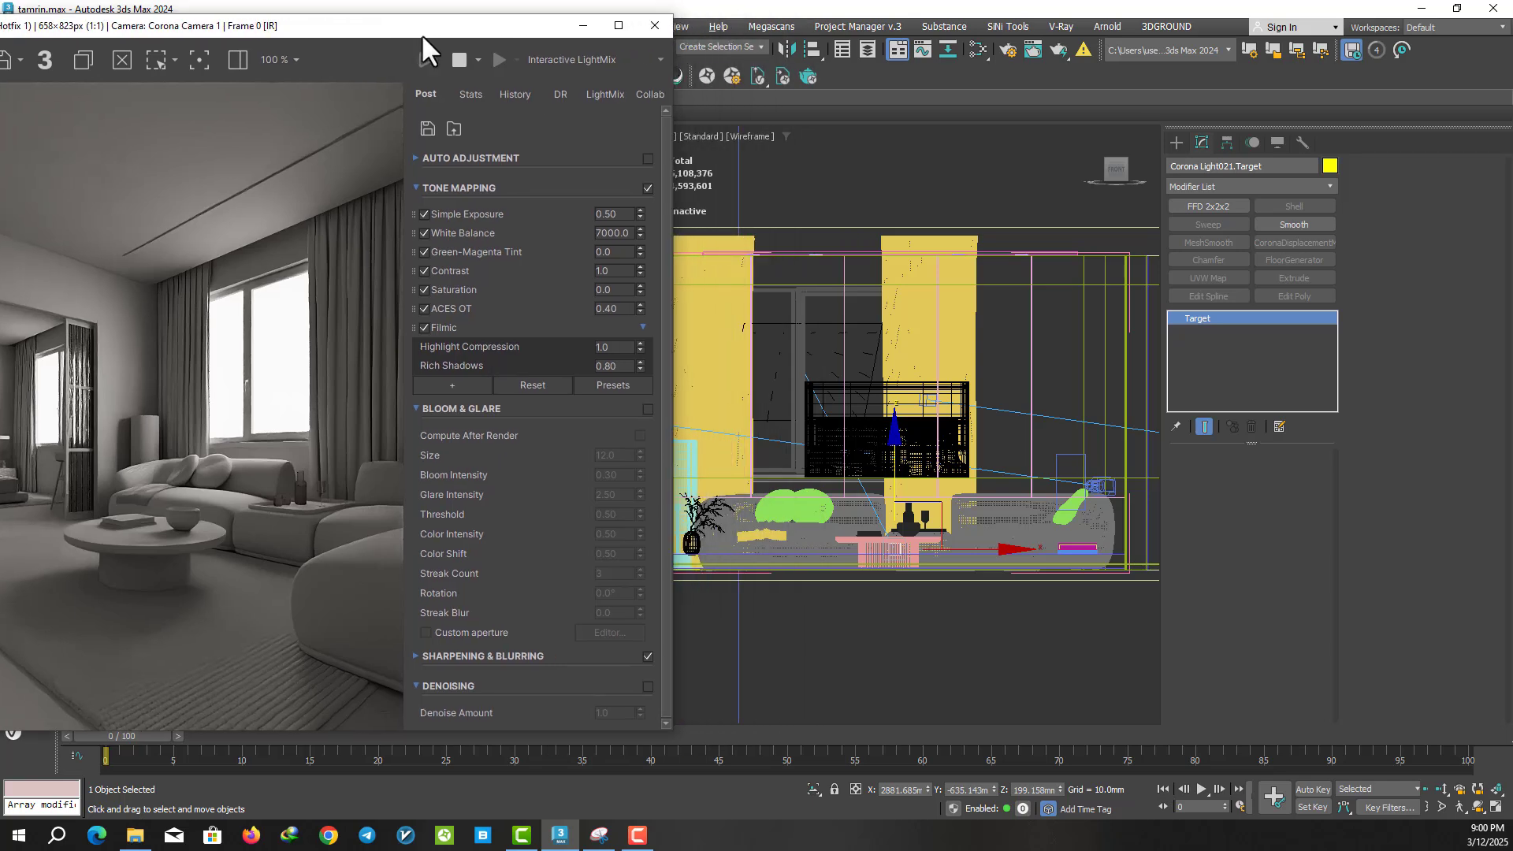
{"action": "left_click", "coordinate": [839, 341]}
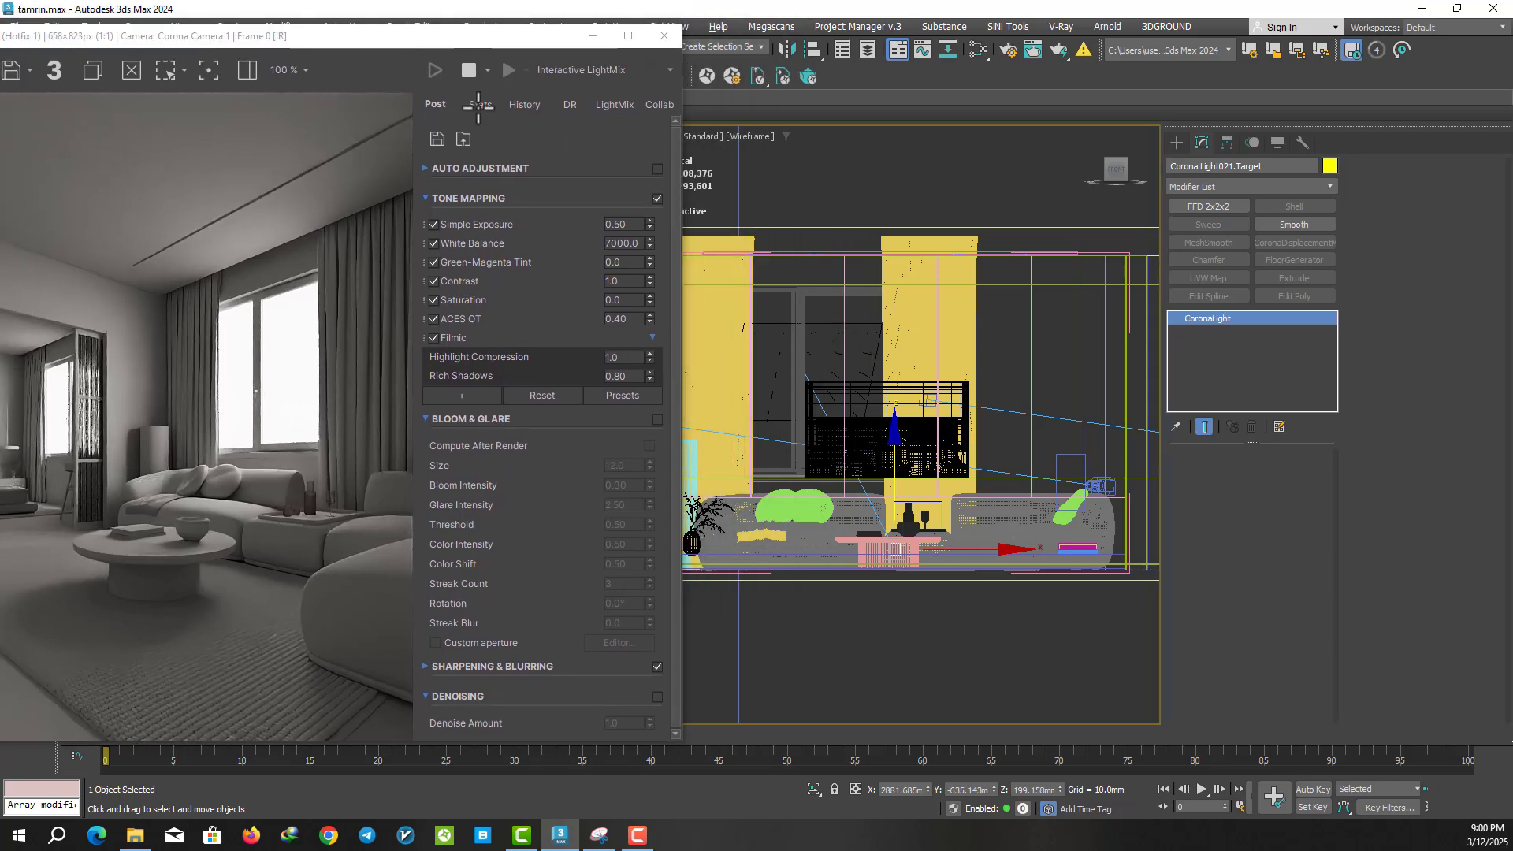
{"action": "left_click_drag", "start_coordinate": [421, 36], "coordinate": [595, 40]}
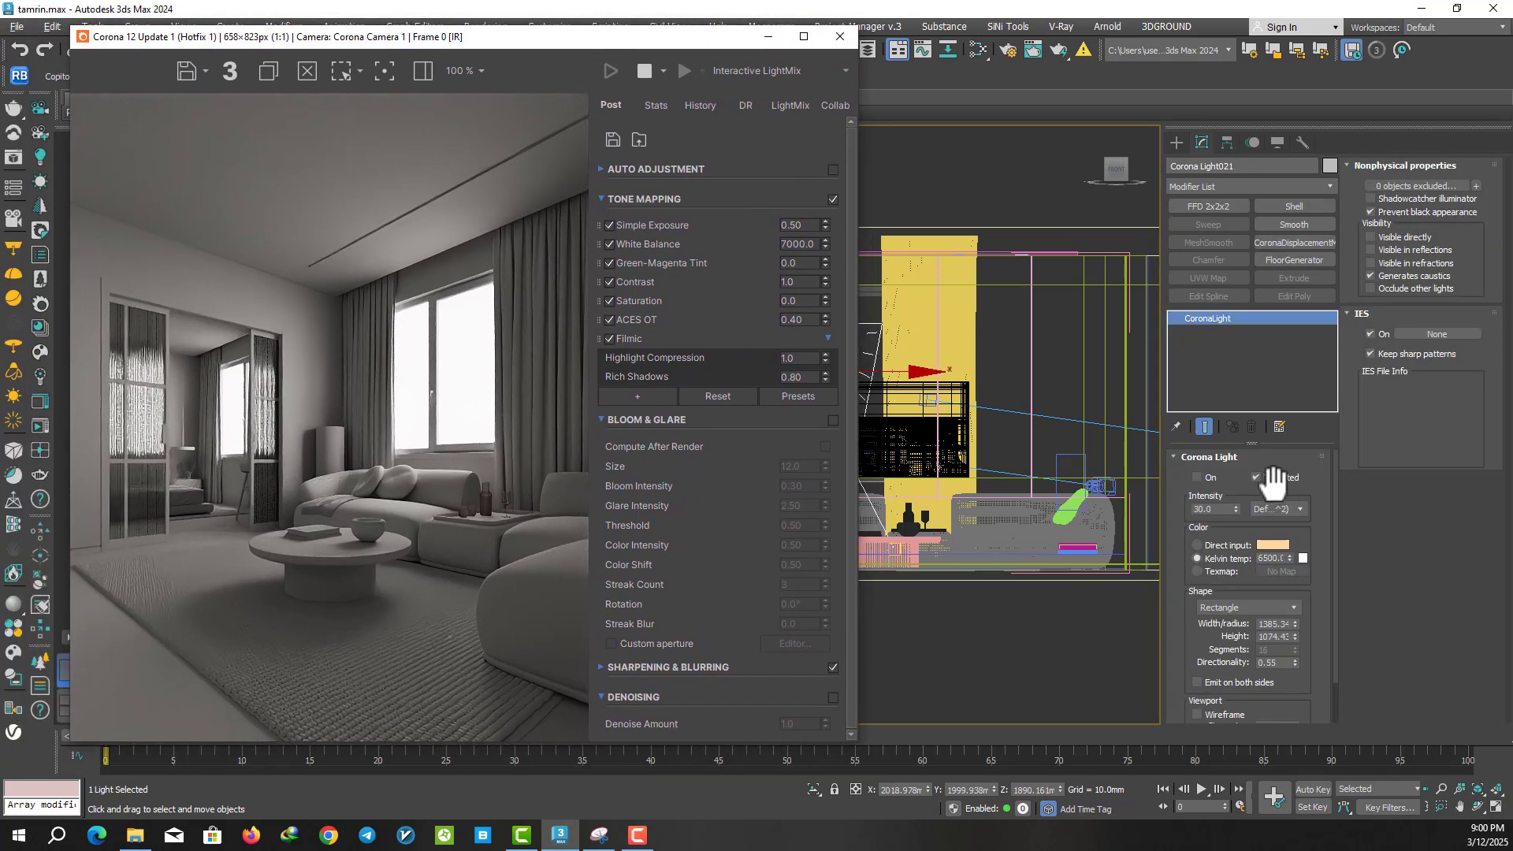
- Switch Corona Light021 on at intensity 2.5, then toggle it off and on to compare
{"action": "left_click", "coordinate": [1208, 479]}
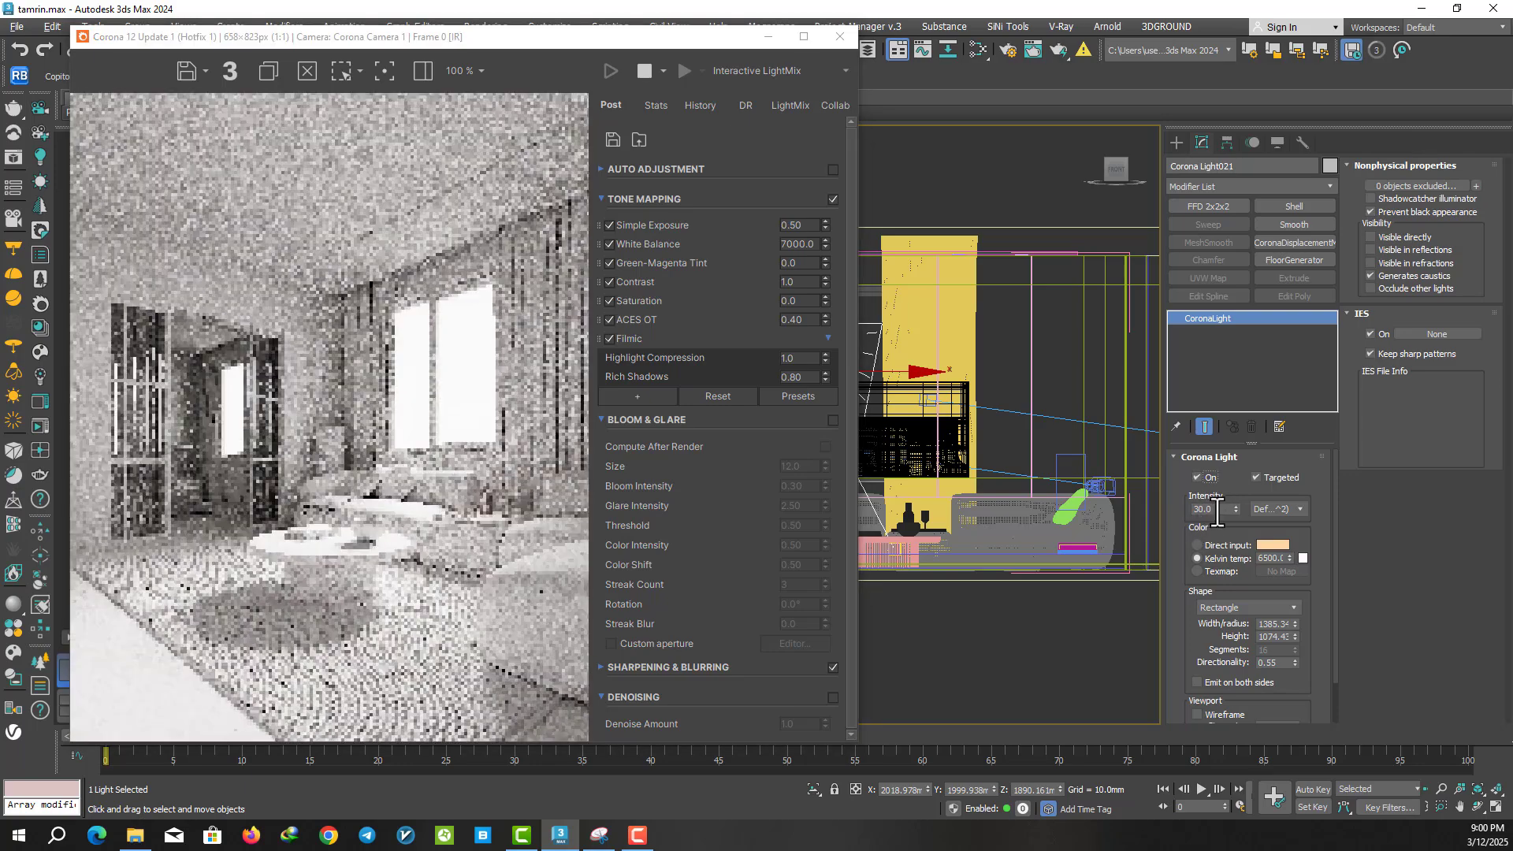
{"action": "double_click", "coordinate": [1218, 512]}
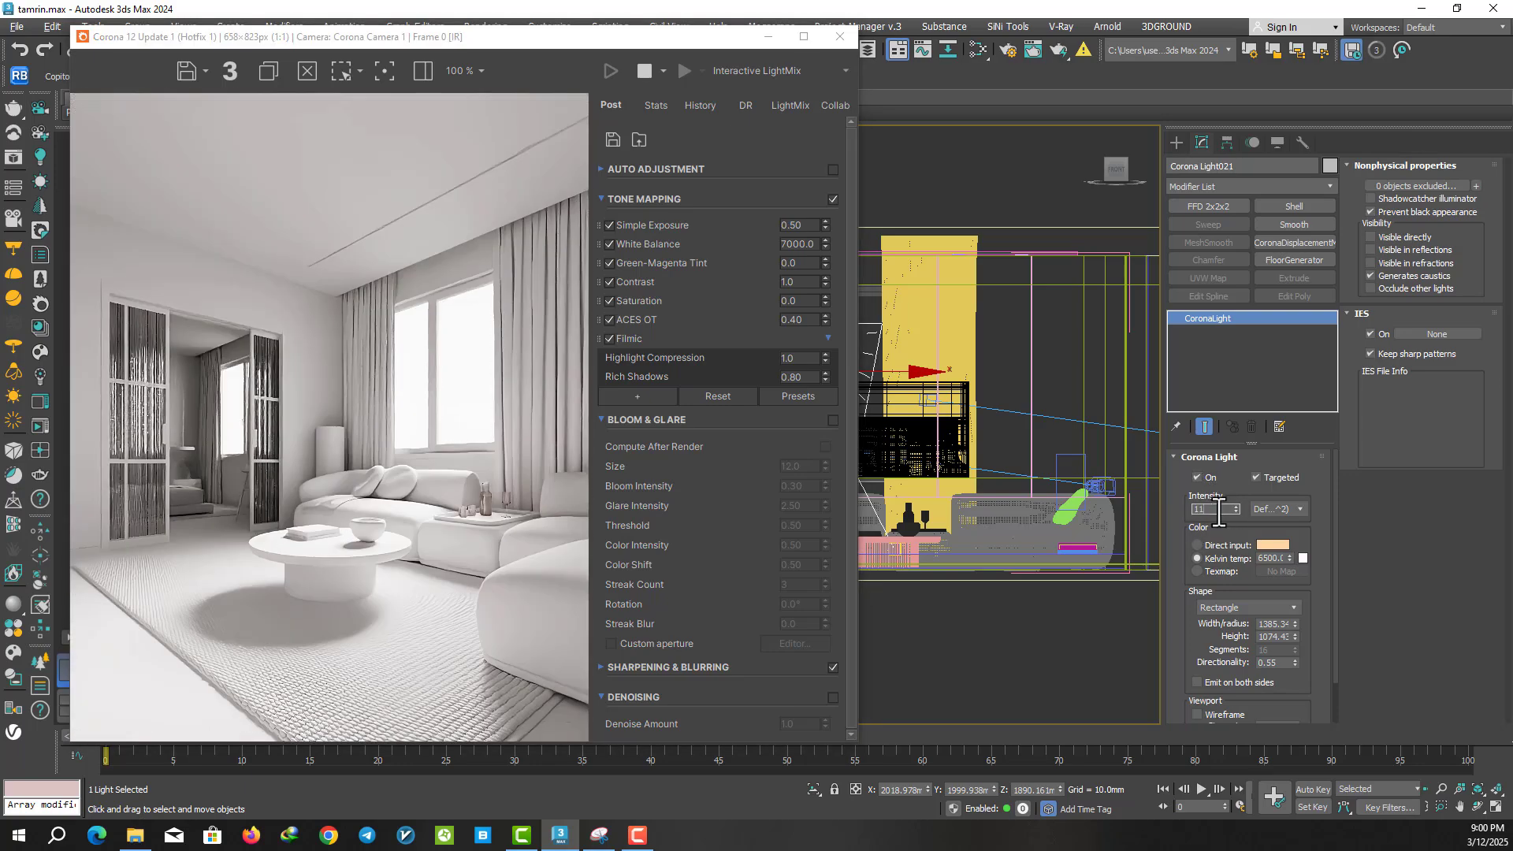
{"action": "type", "text": "11"}
{"action": "key", "text": "Return"}
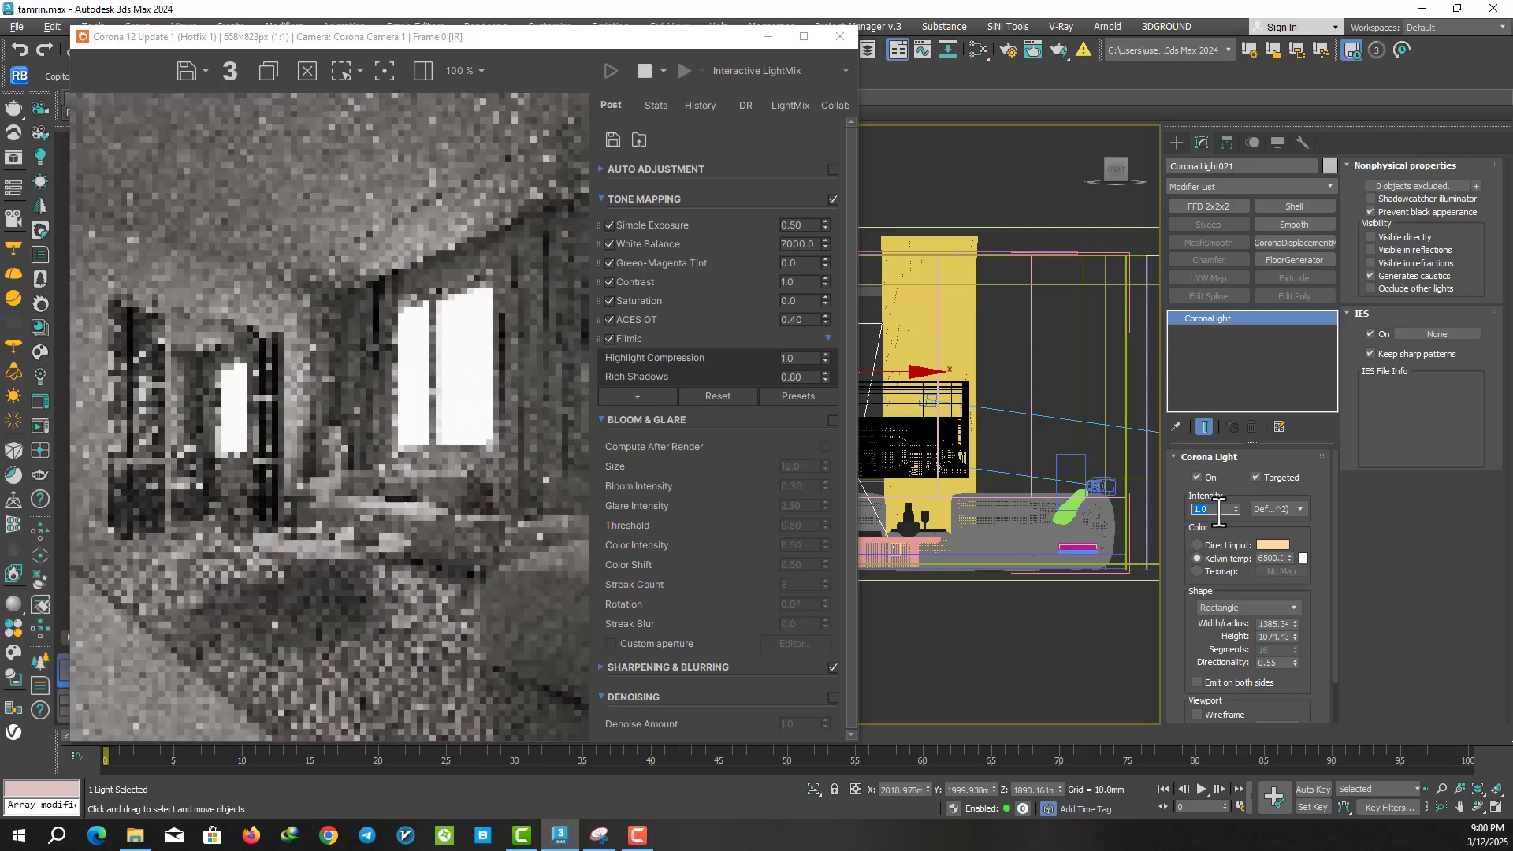
{"action": "type", "text": "2"}
{"action": "key", "text": "Return"}
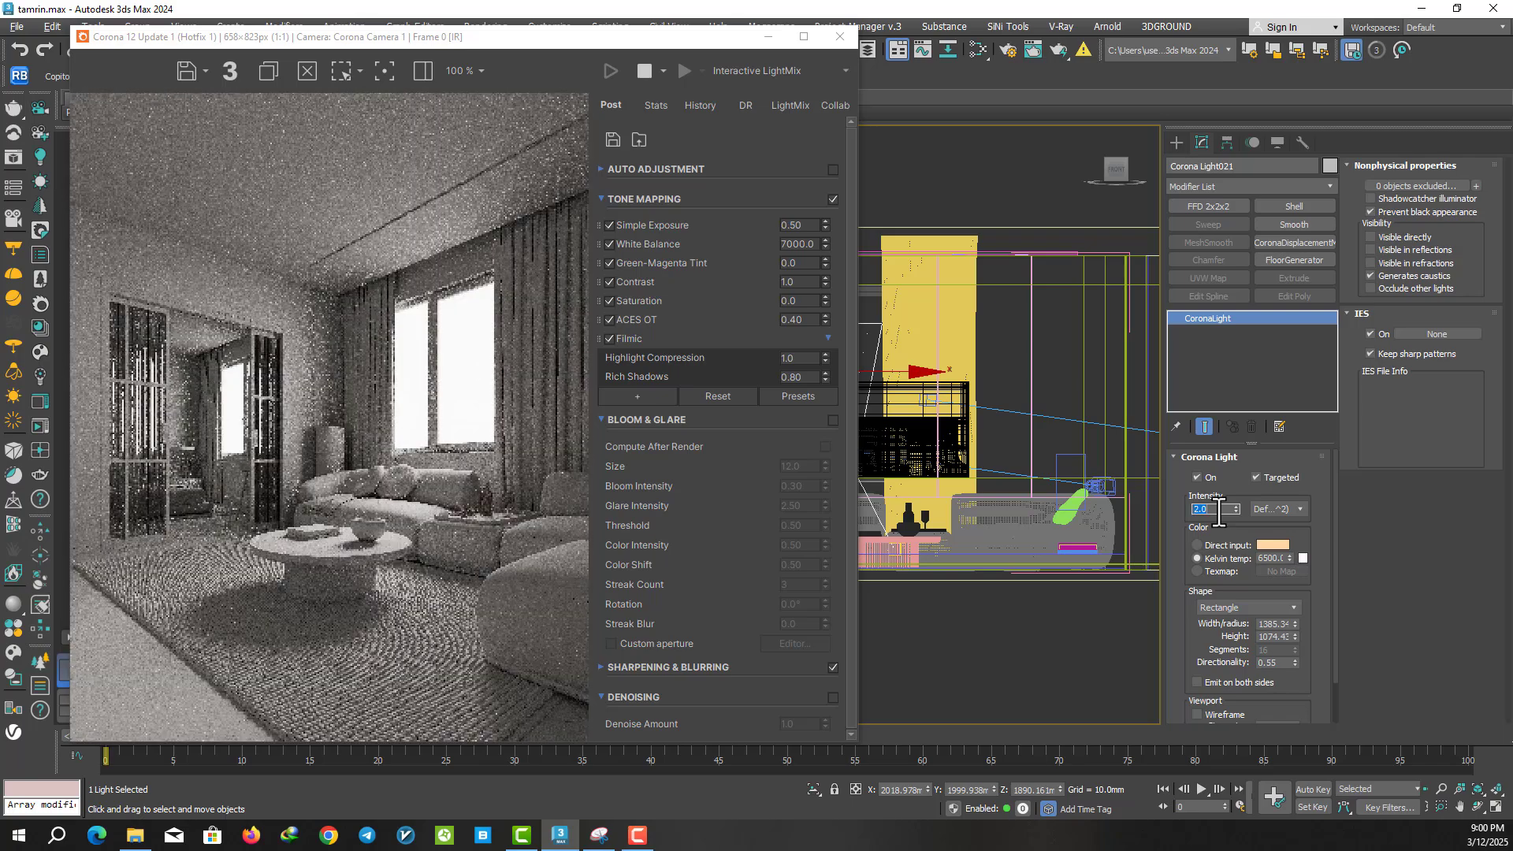
{"action": "type", "text": "5"}
{"action": "key", "text": "Return"}
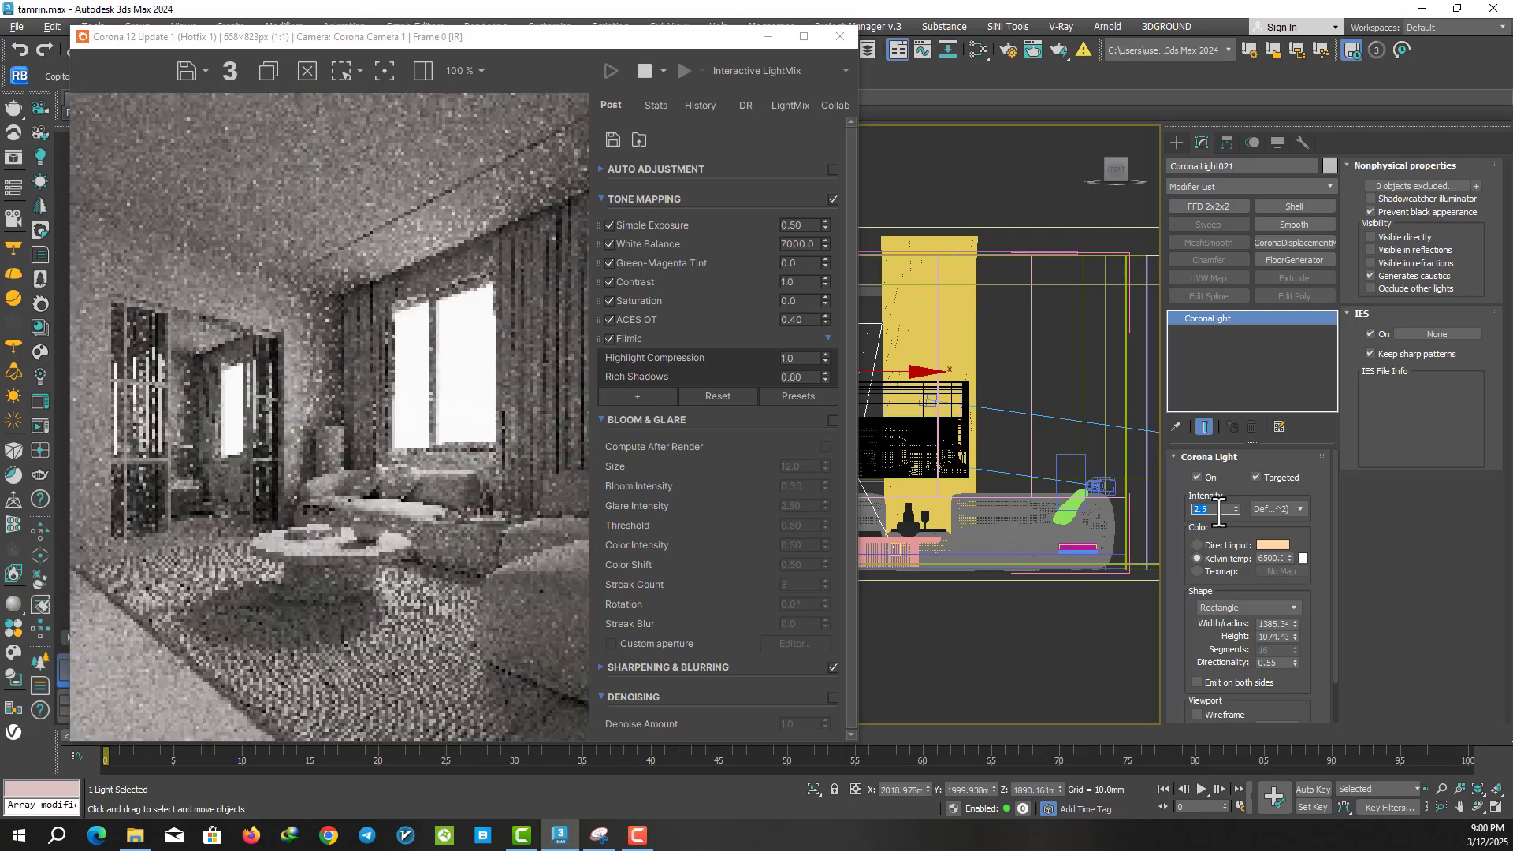
{"action": "left_click", "coordinate": [1198, 476]}
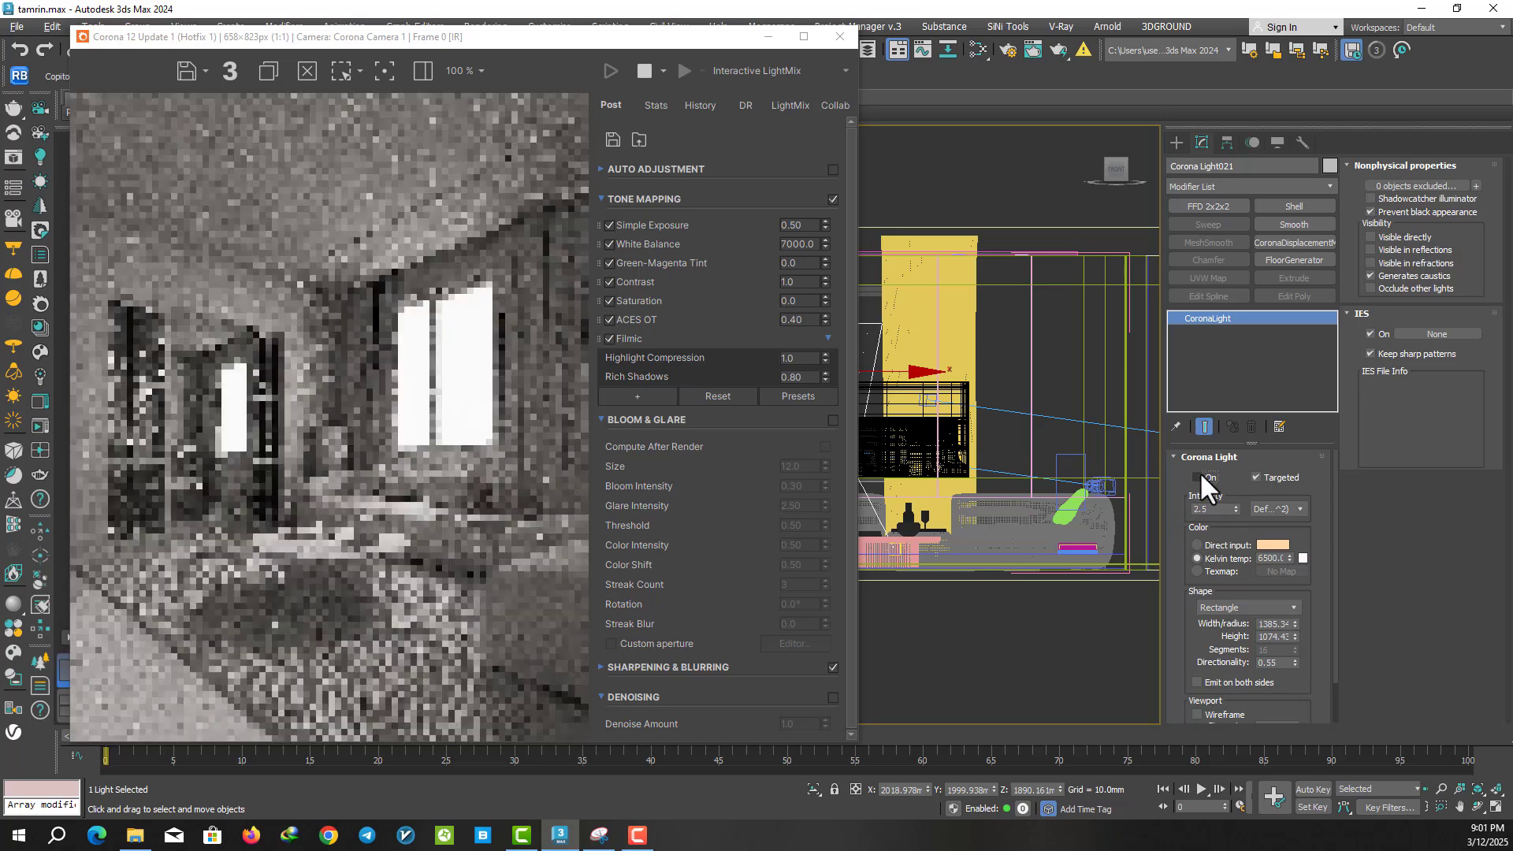
{"action": "left_click", "coordinate": [1198, 477]}
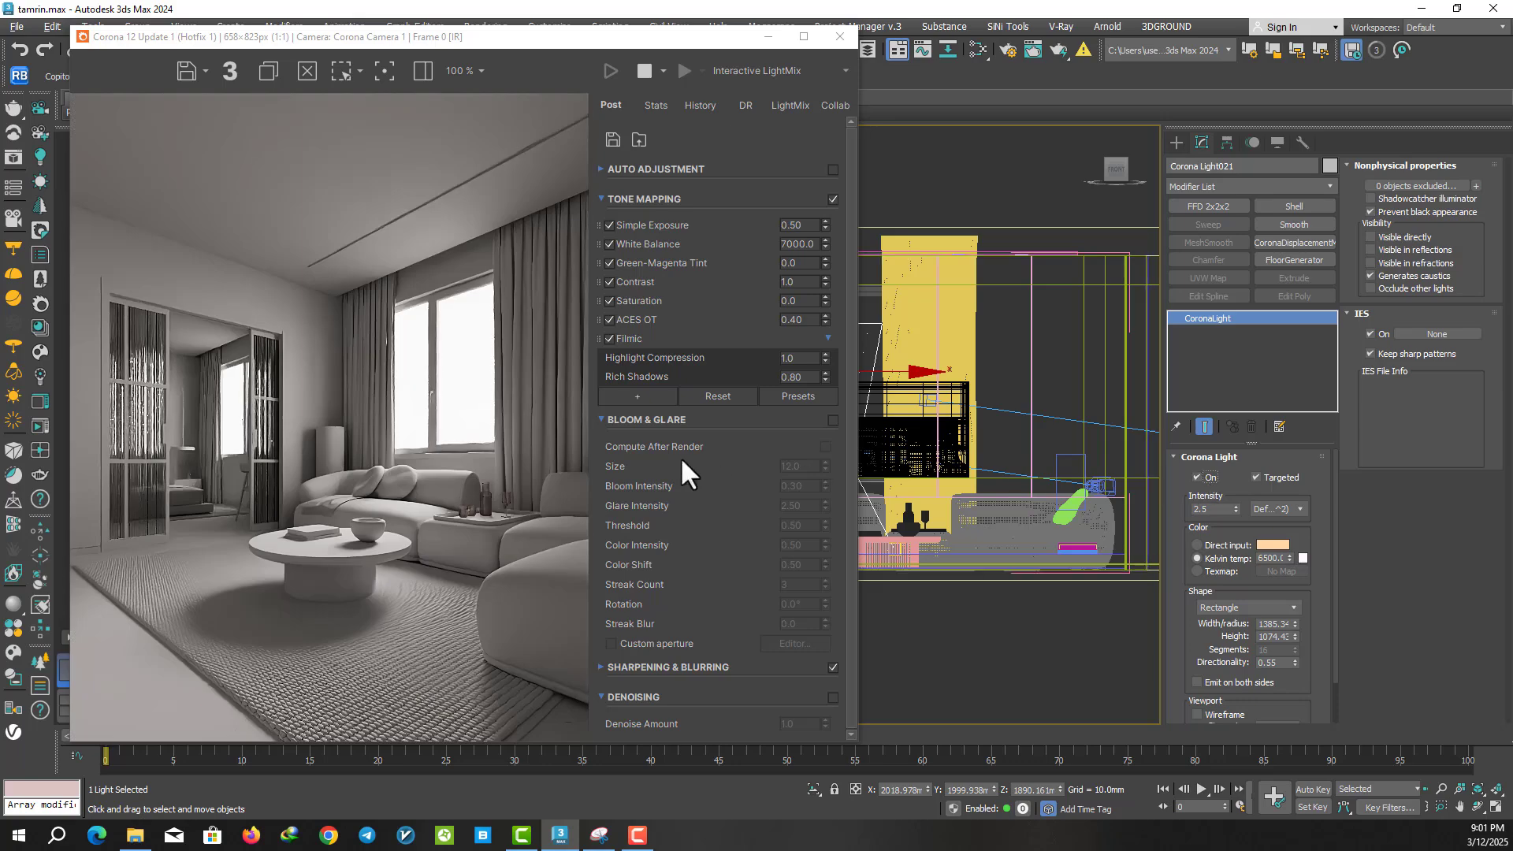
- Stop the render, uncheck Mtl. override in Render Setup's Scene settings, and restart interactive rendering
{"action": "left_click", "coordinate": [640, 70]}
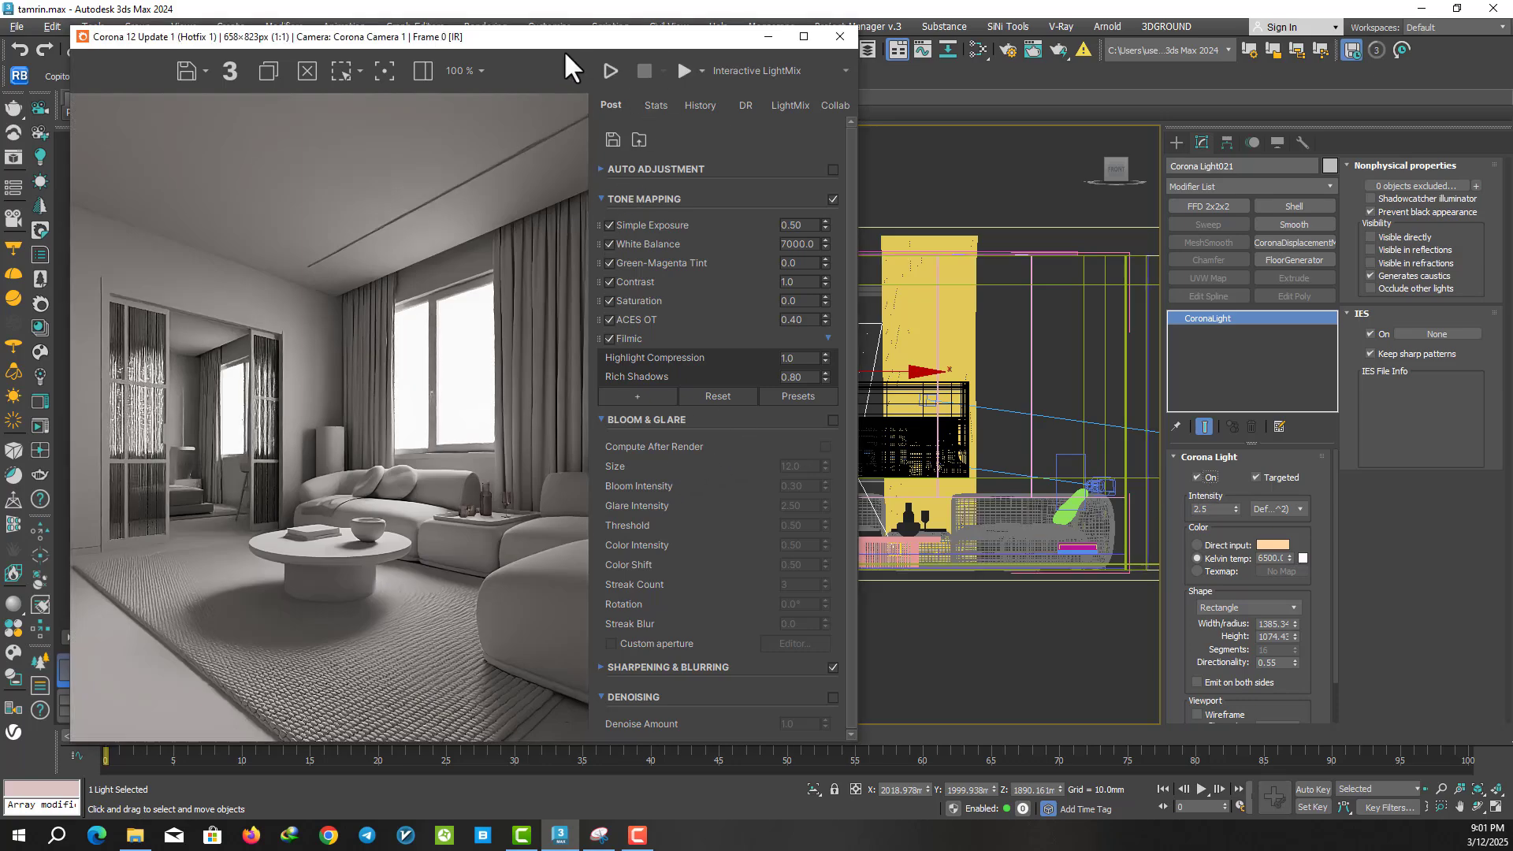
{"action": "left_click", "coordinate": [1006, 48]}
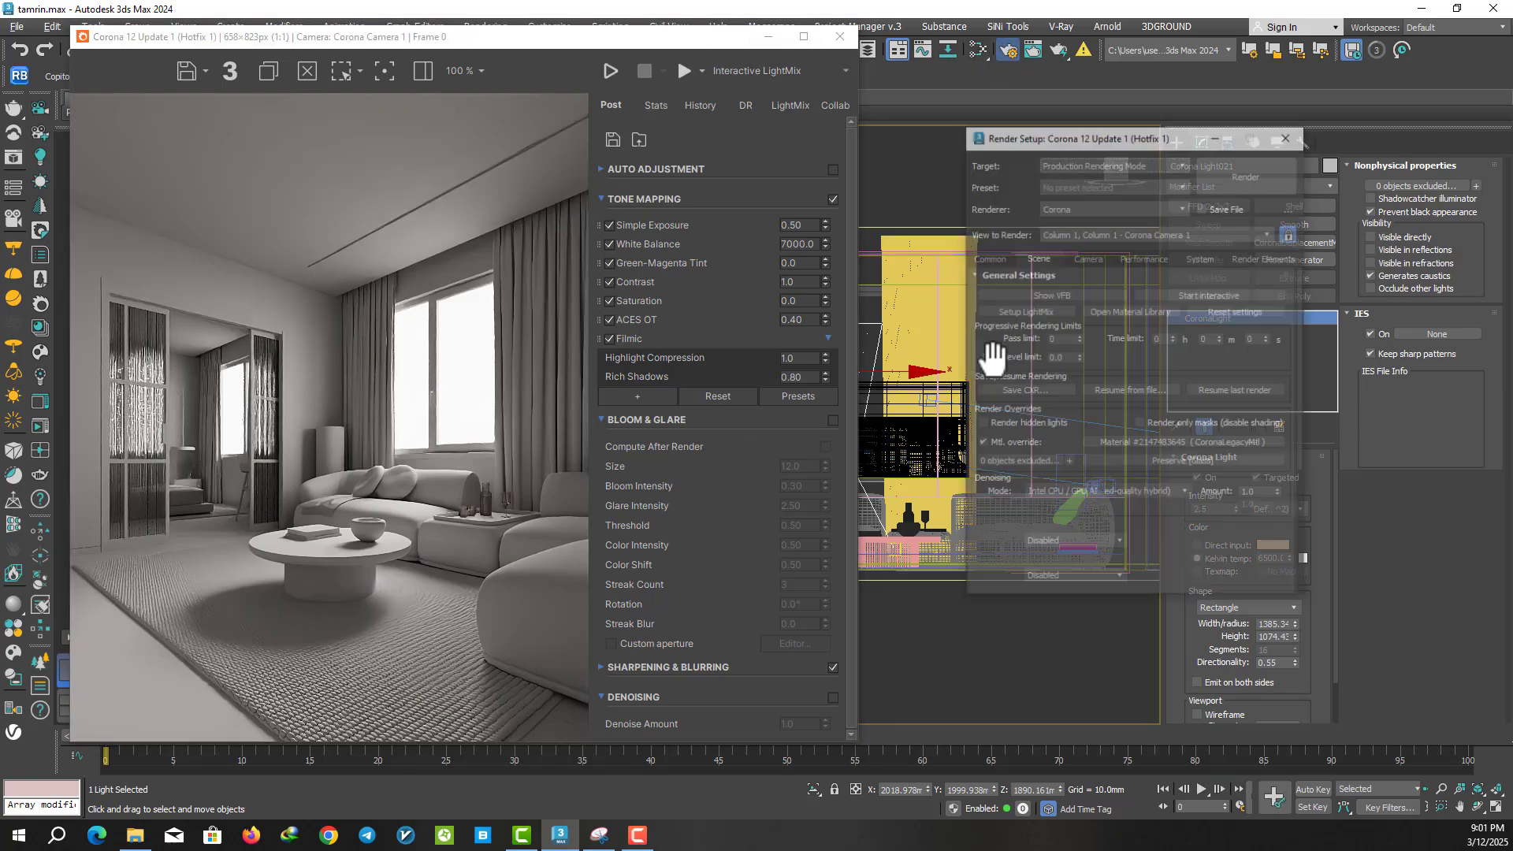
{"action": "left_click_drag", "start_coordinate": [1124, 355], "coordinate": [1128, 297]}
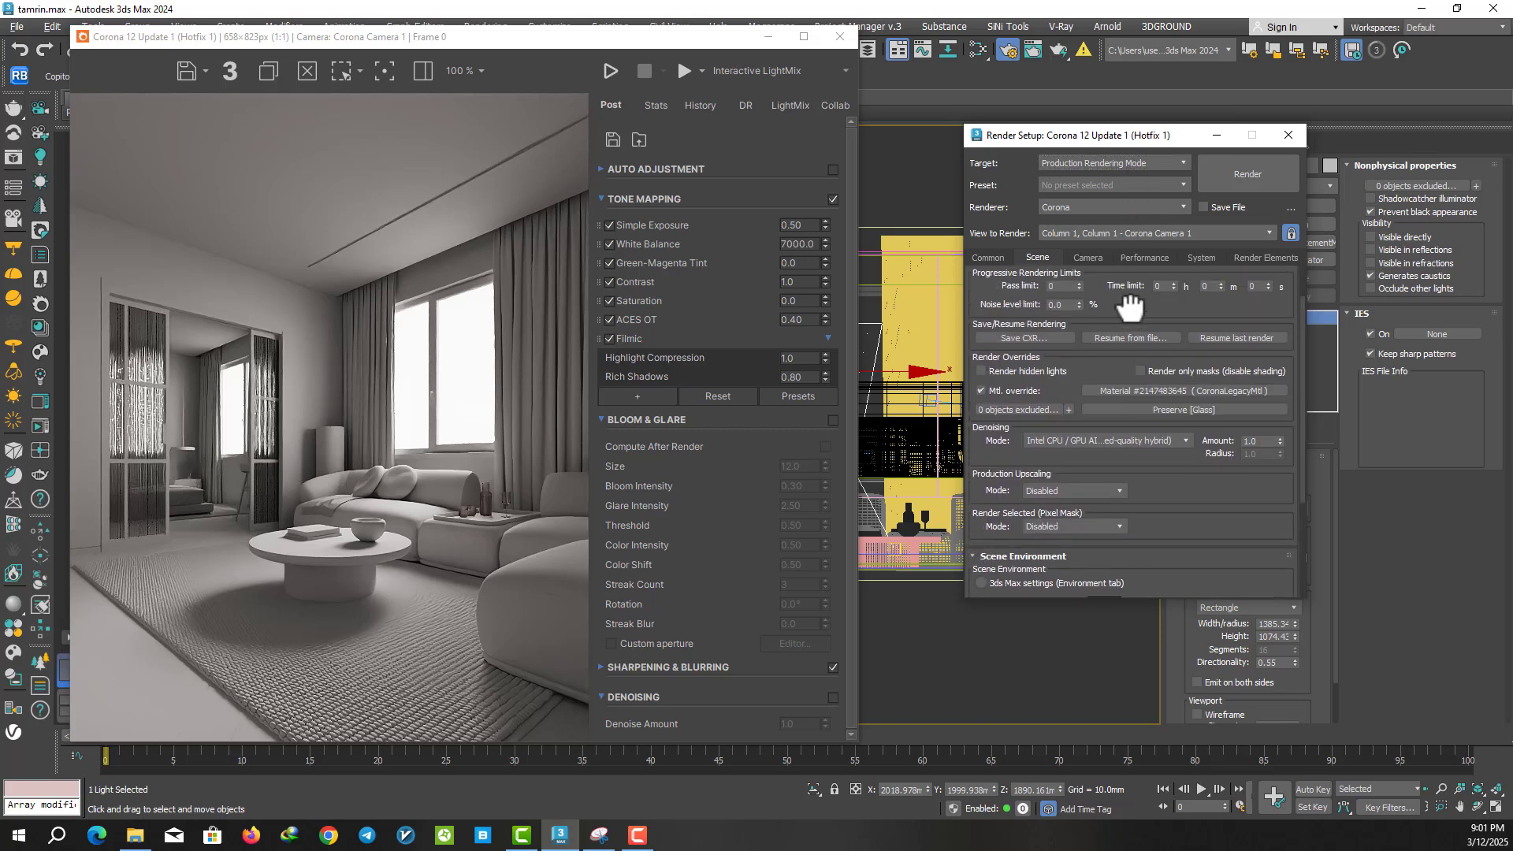
{"action": "left_click", "coordinate": [1017, 390]}
{"action": "left_click", "coordinate": [1287, 135]}
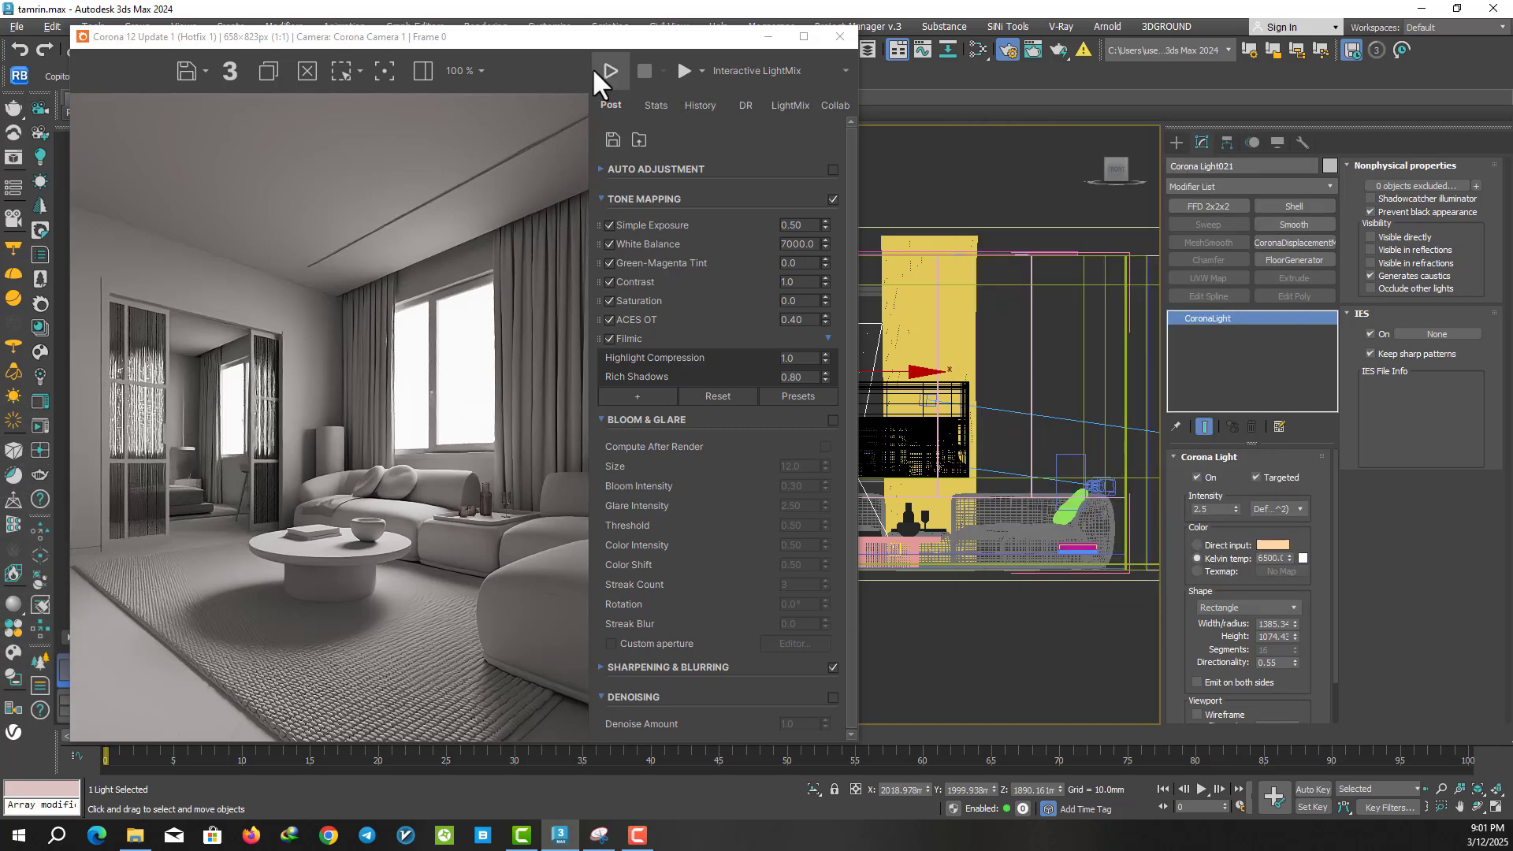
{"action": "left_click", "coordinate": [610, 71]}
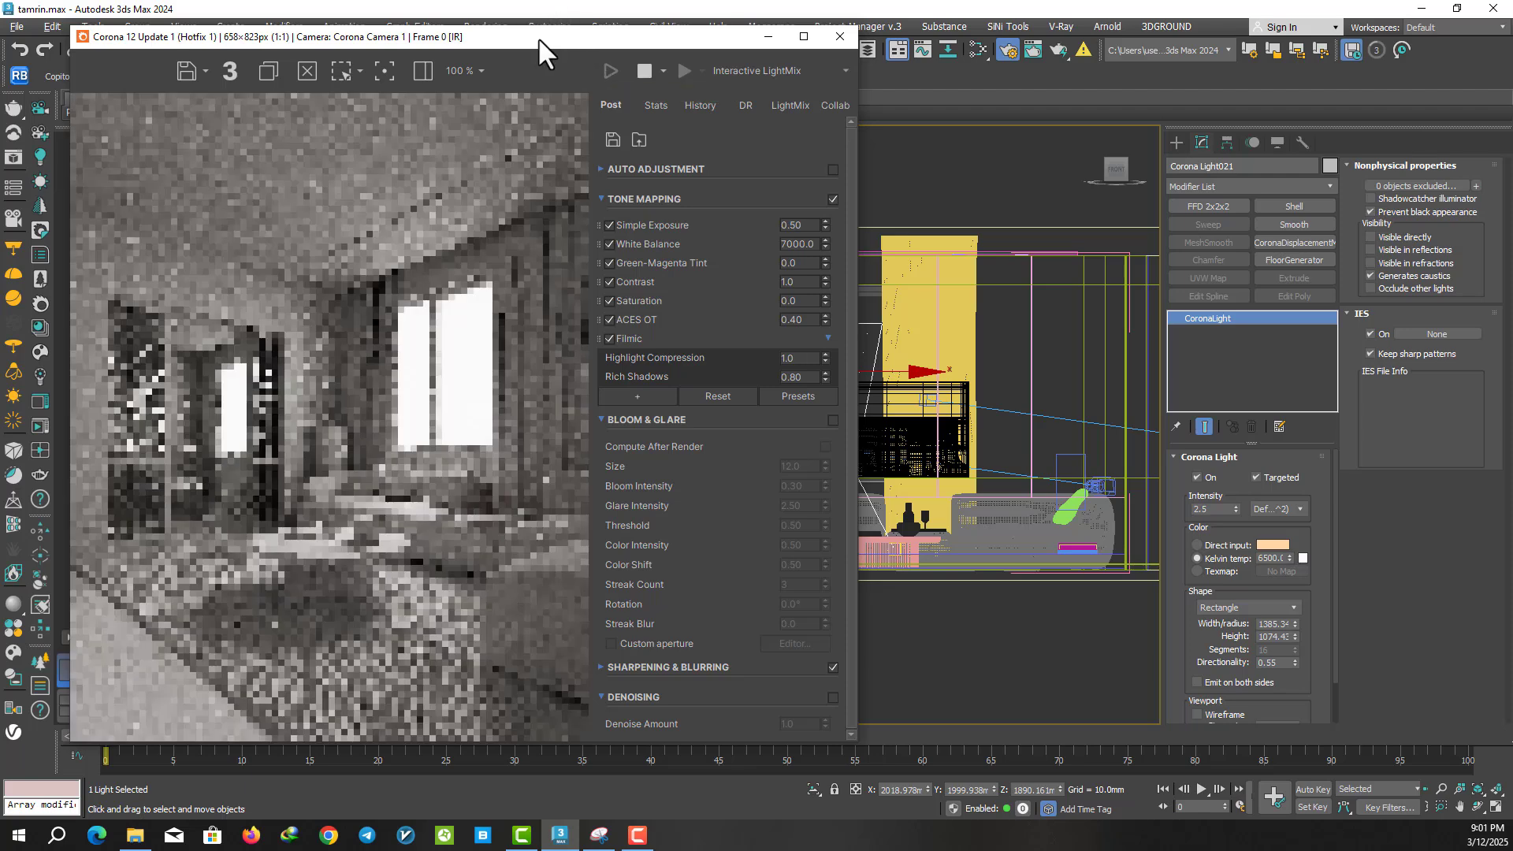
{"action": "left_click_drag", "start_coordinate": [536, 37], "coordinate": [508, 36]}
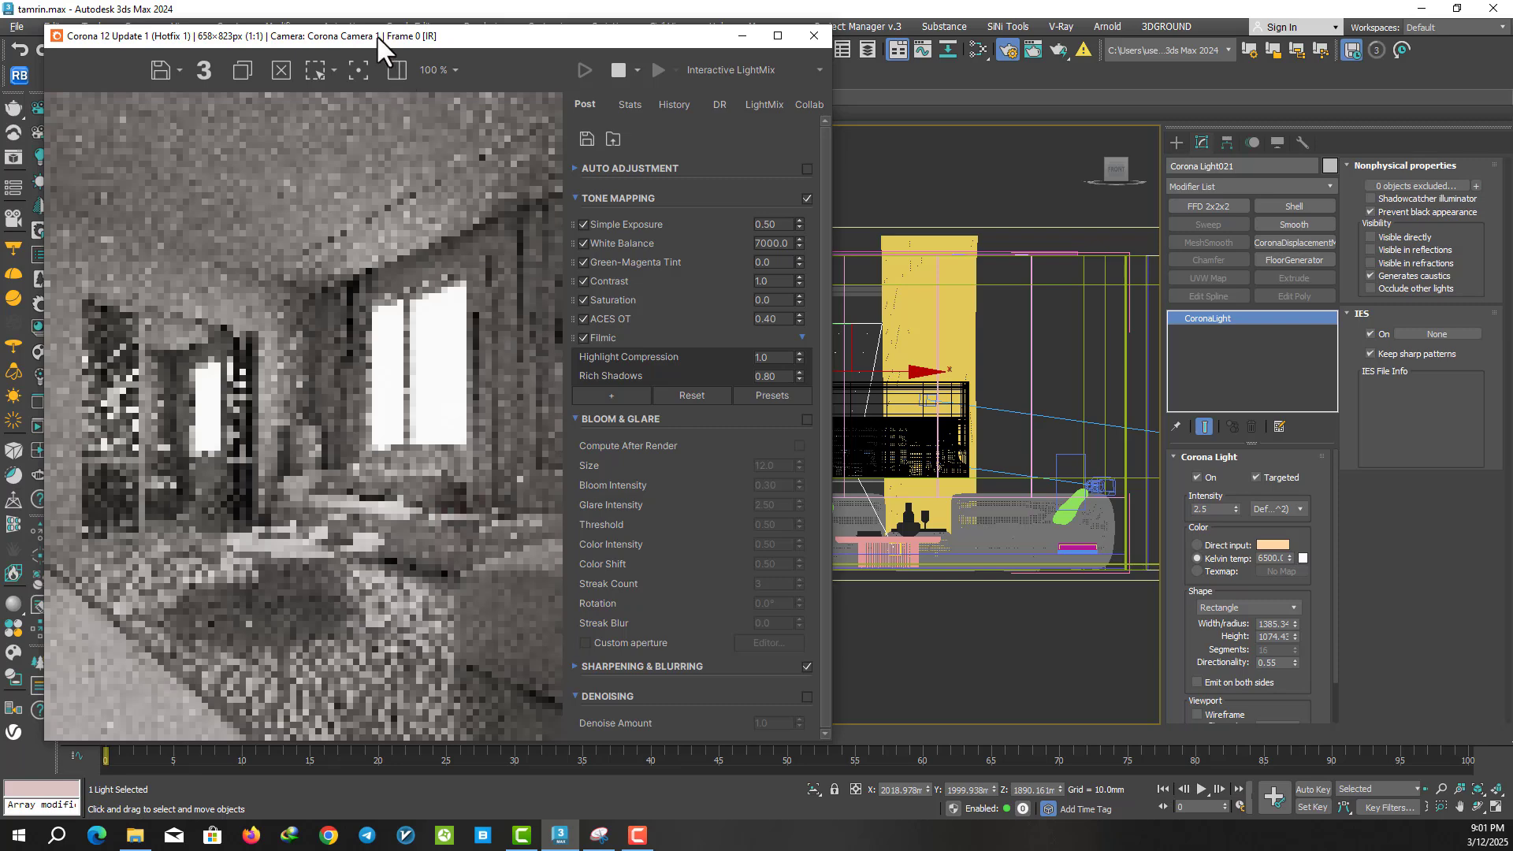
- Raise Simple Exposure to 1.0 and add an Adanmq_Contraste_Hard LUT at 0.30 opacity
{"action": "left_click_drag", "start_coordinate": [377, 35], "coordinate": [371, 31]}
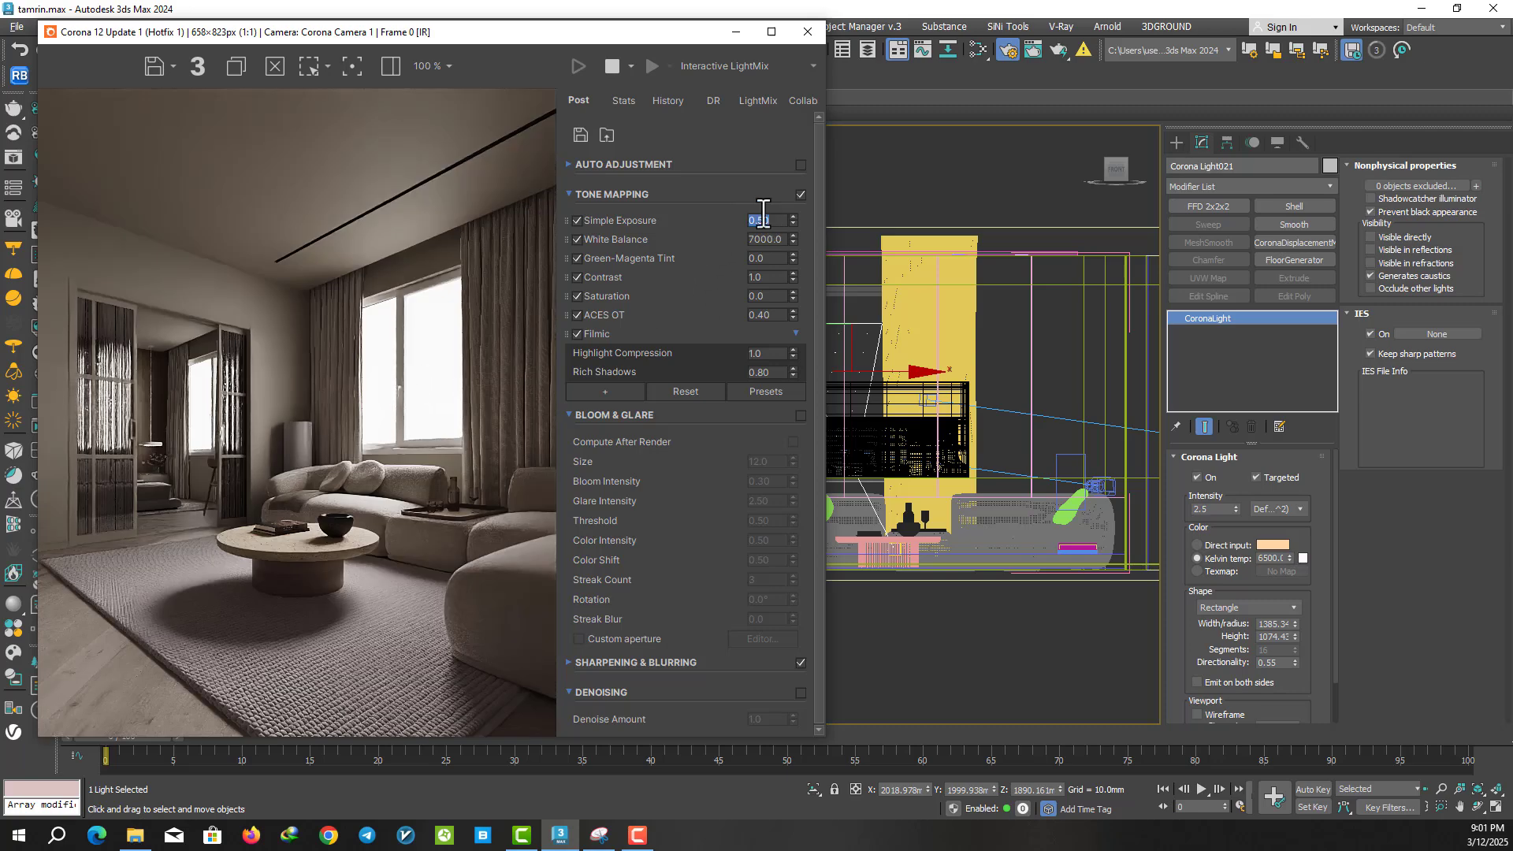
{"action": "type", "text": "1"}
{"action": "key", "text": "Return"}
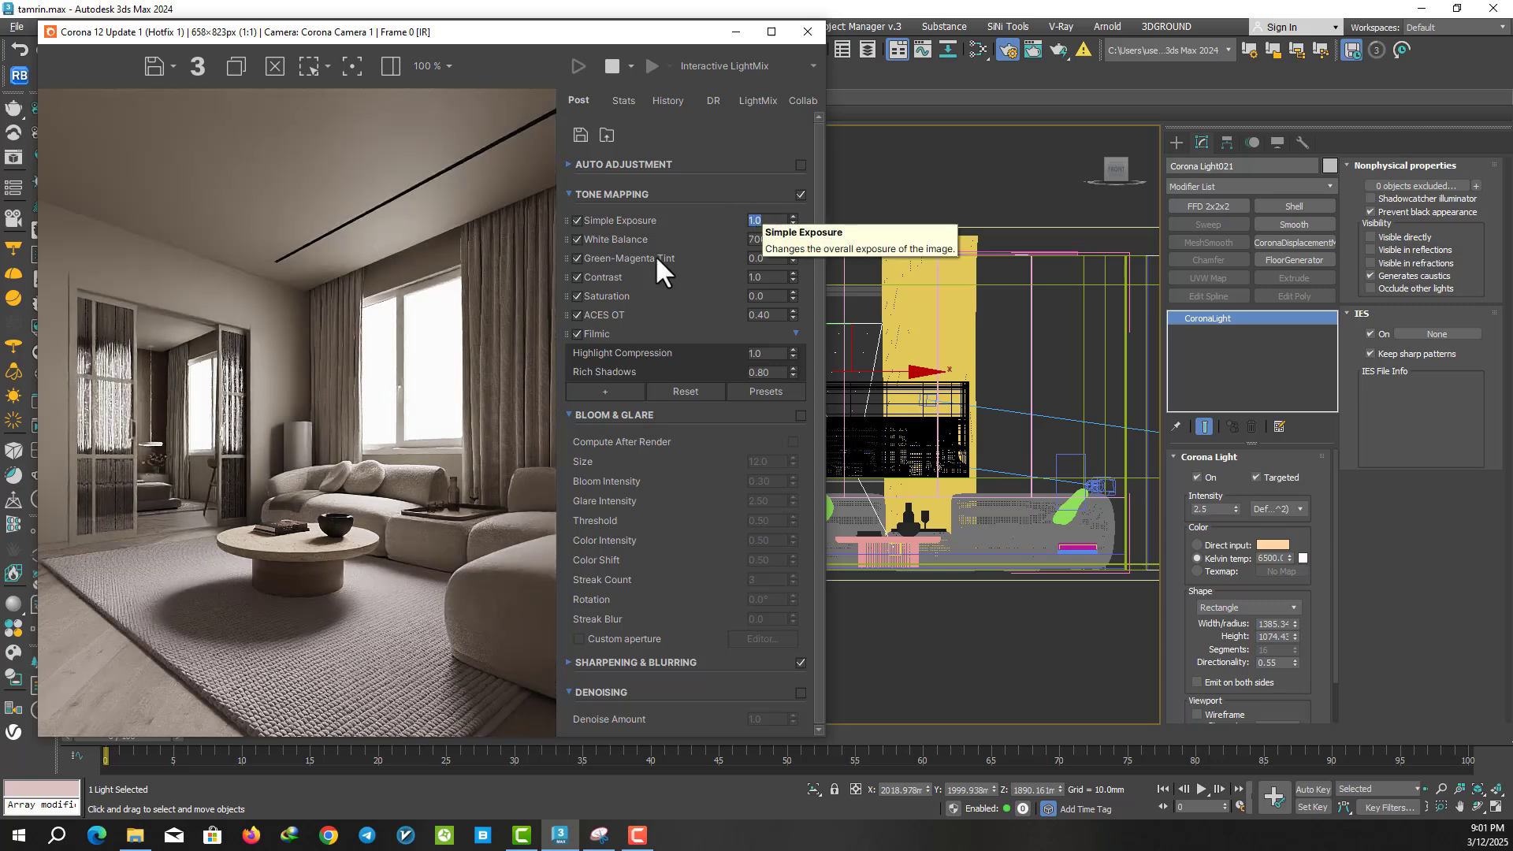
{"action": "left_click", "coordinate": [612, 391]}
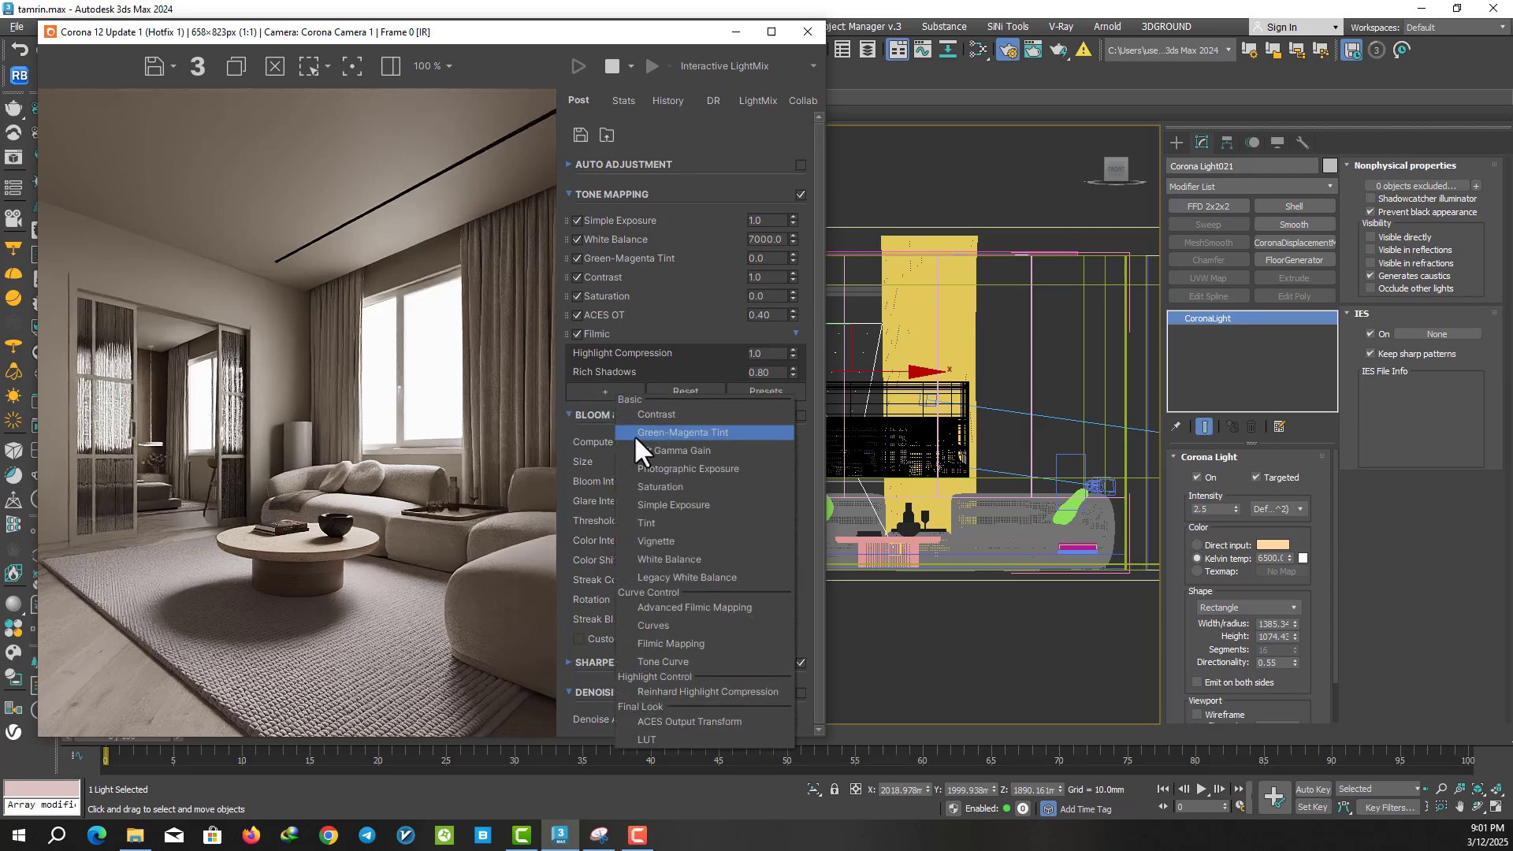
{"action": "left_click", "coordinate": [662, 737]}
{"action": "left_click", "coordinate": [666, 394]}
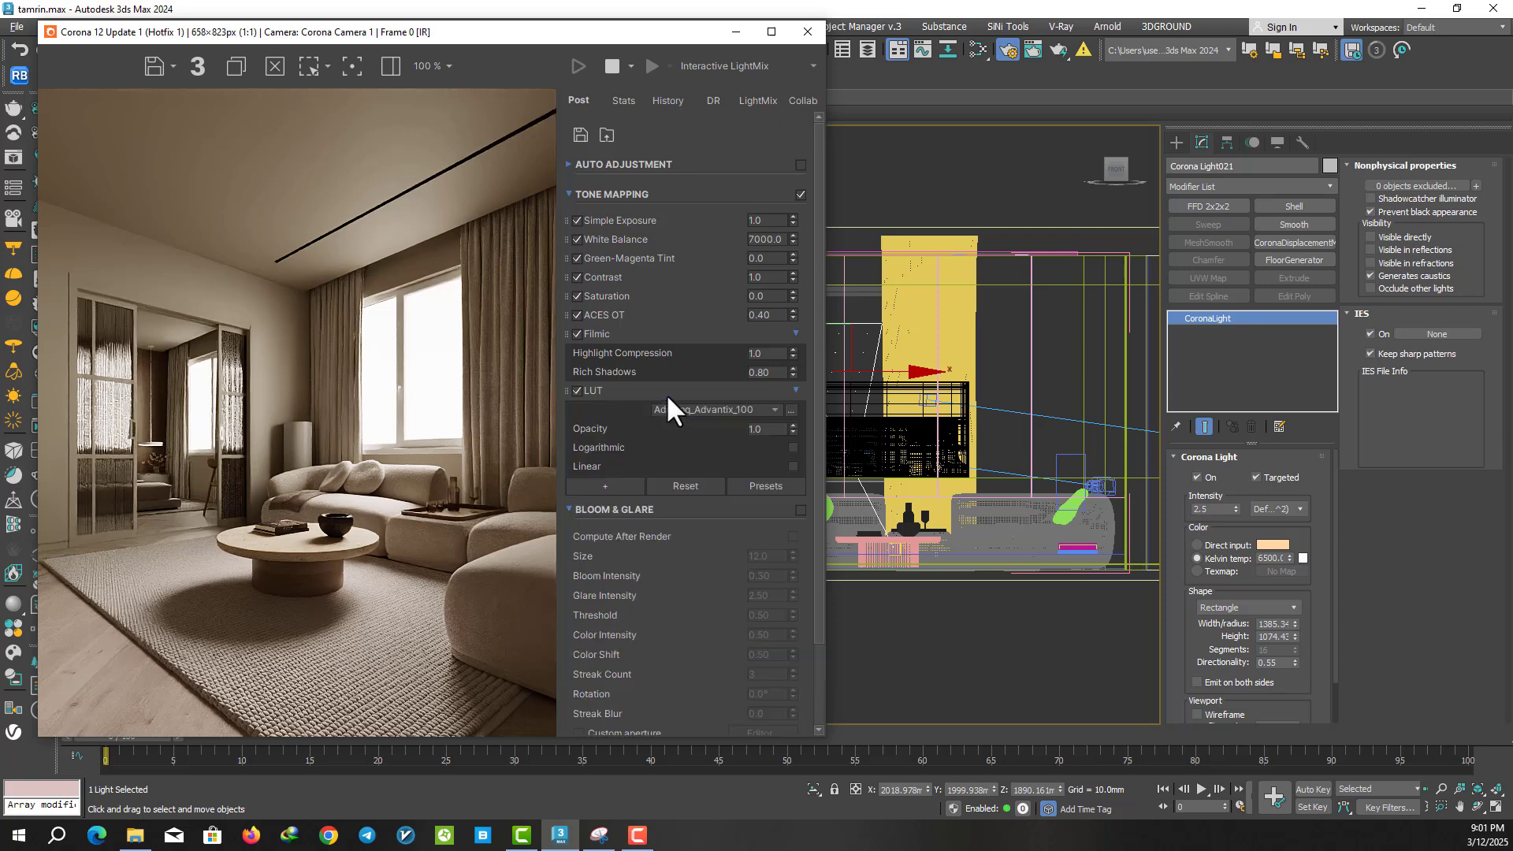
{"action": "left_click", "coordinate": [729, 412]}
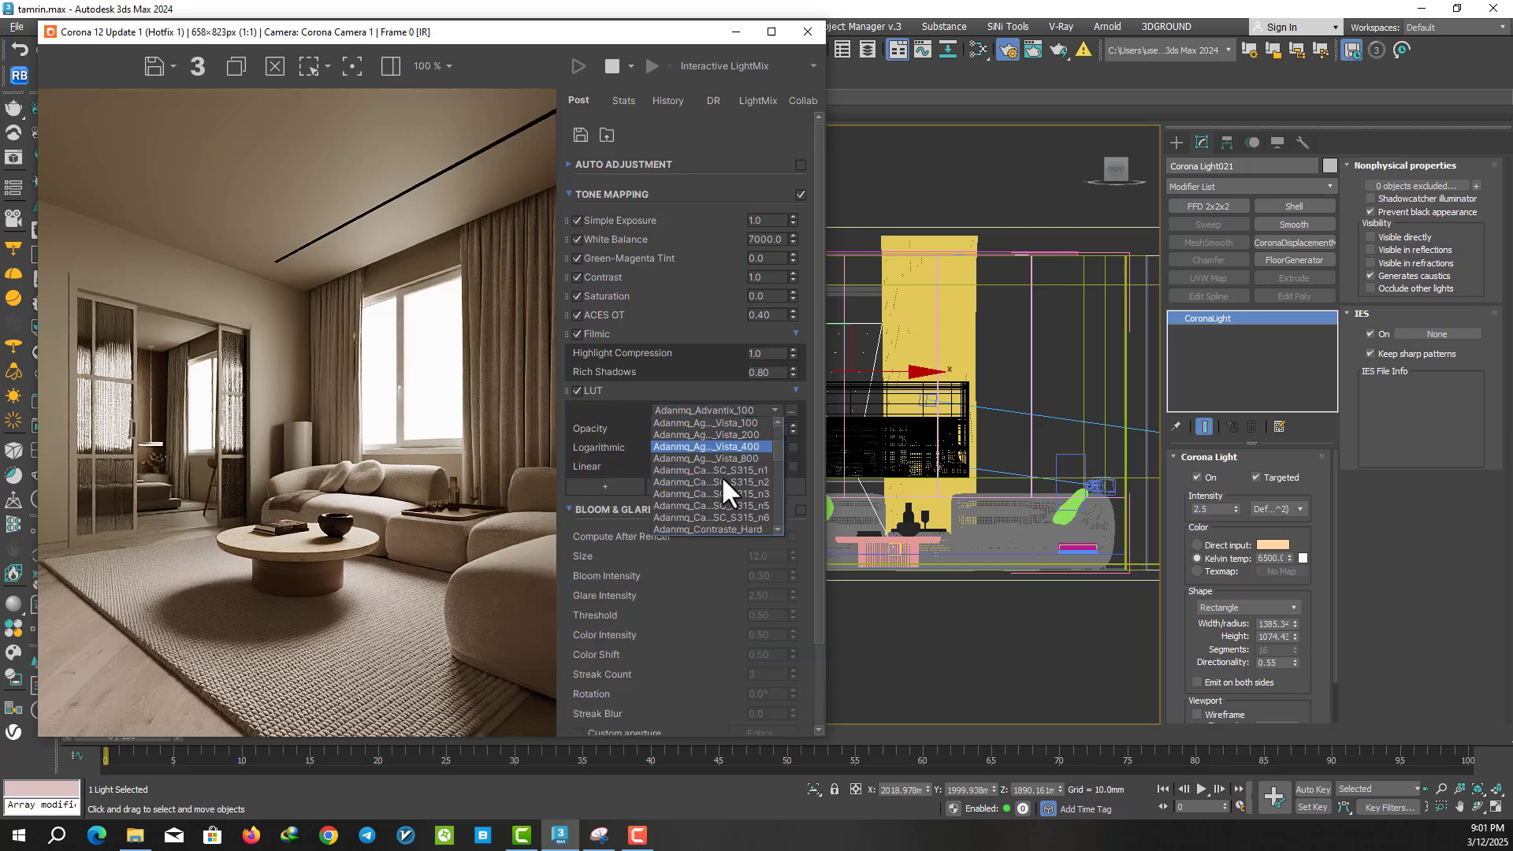
{"action": "scroll", "coordinate": [722, 476], "scroll_direction": "down", "scroll_amount": 2}
{"action": "left_click", "coordinate": [721, 483]}
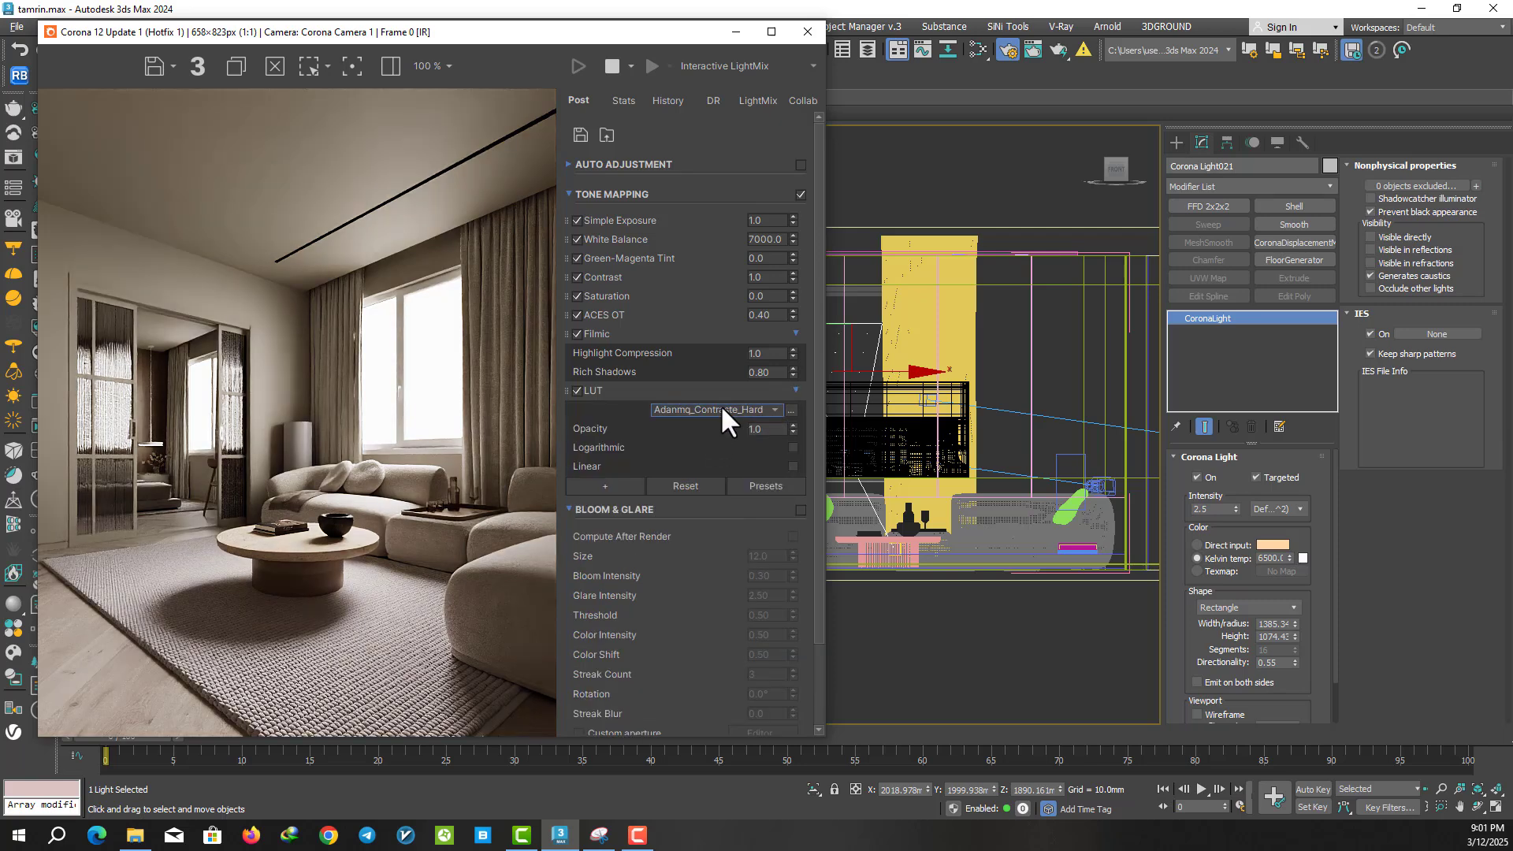
{"action": "scroll", "coordinate": [720, 405], "scroll_direction": "down", "scroll_amount": 1}
{"action": "type", "text": "0.3"}
{"action": "key", "text": "Return"}
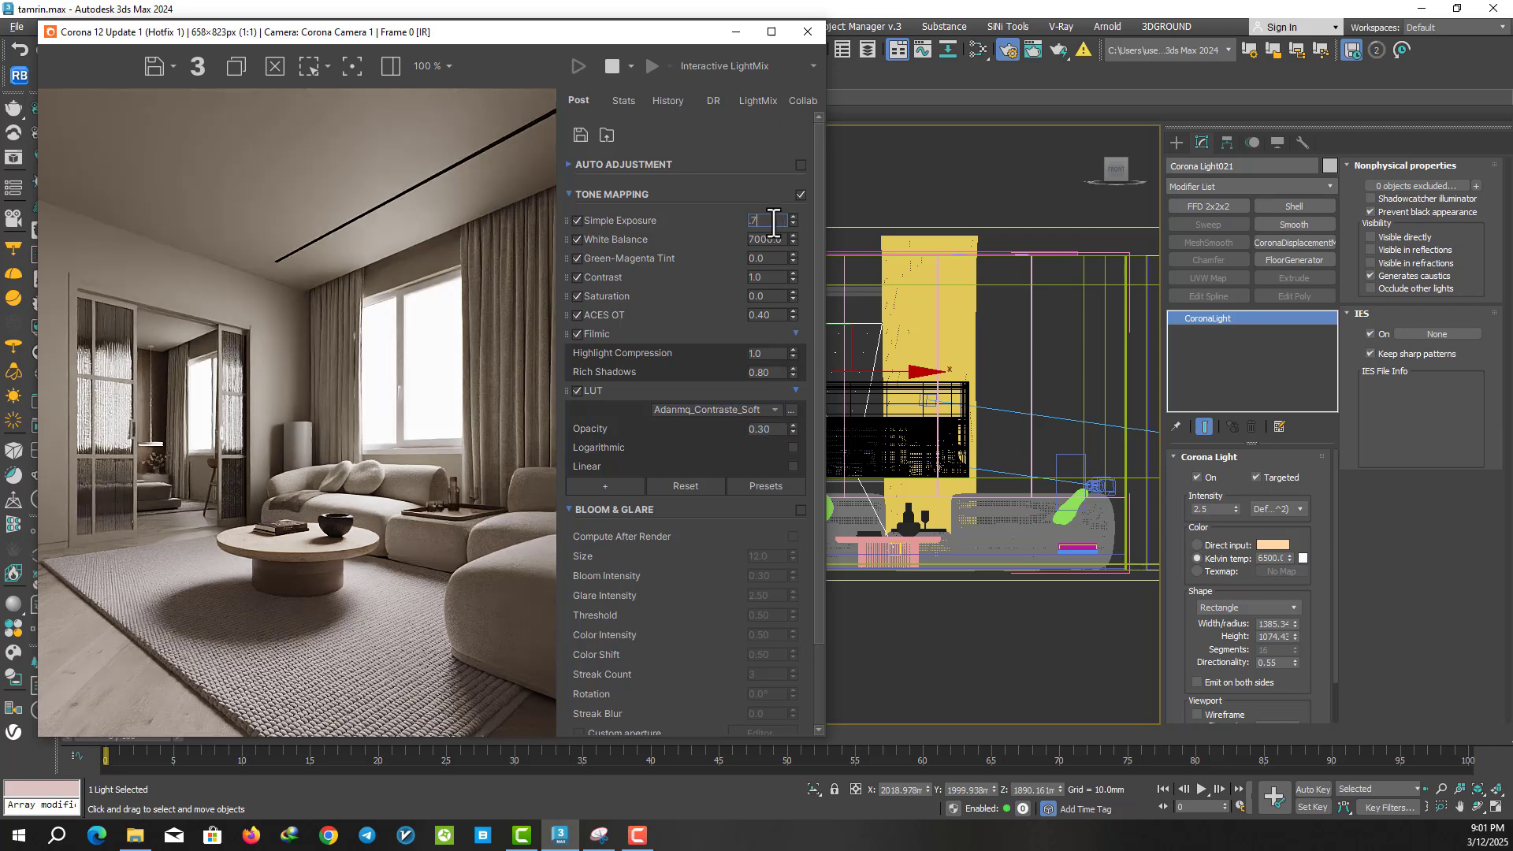
- Lower exposure to 0.80, add Highlight Compression of 1.30, and close the frame buffer
{"action": "key", "text": "Return"}
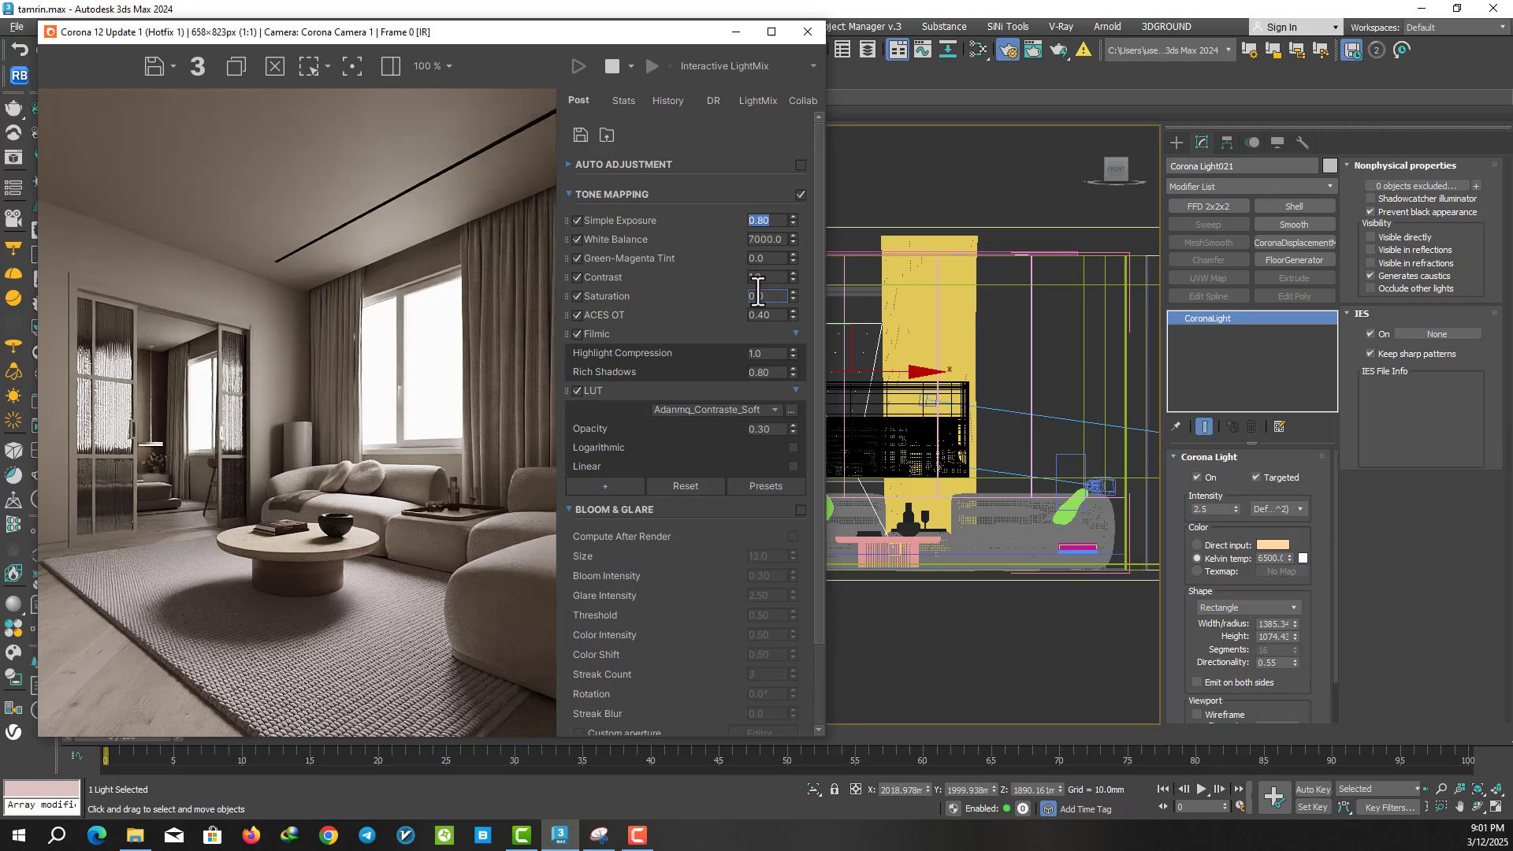
{"action": "left_click", "coordinate": [612, 485]}
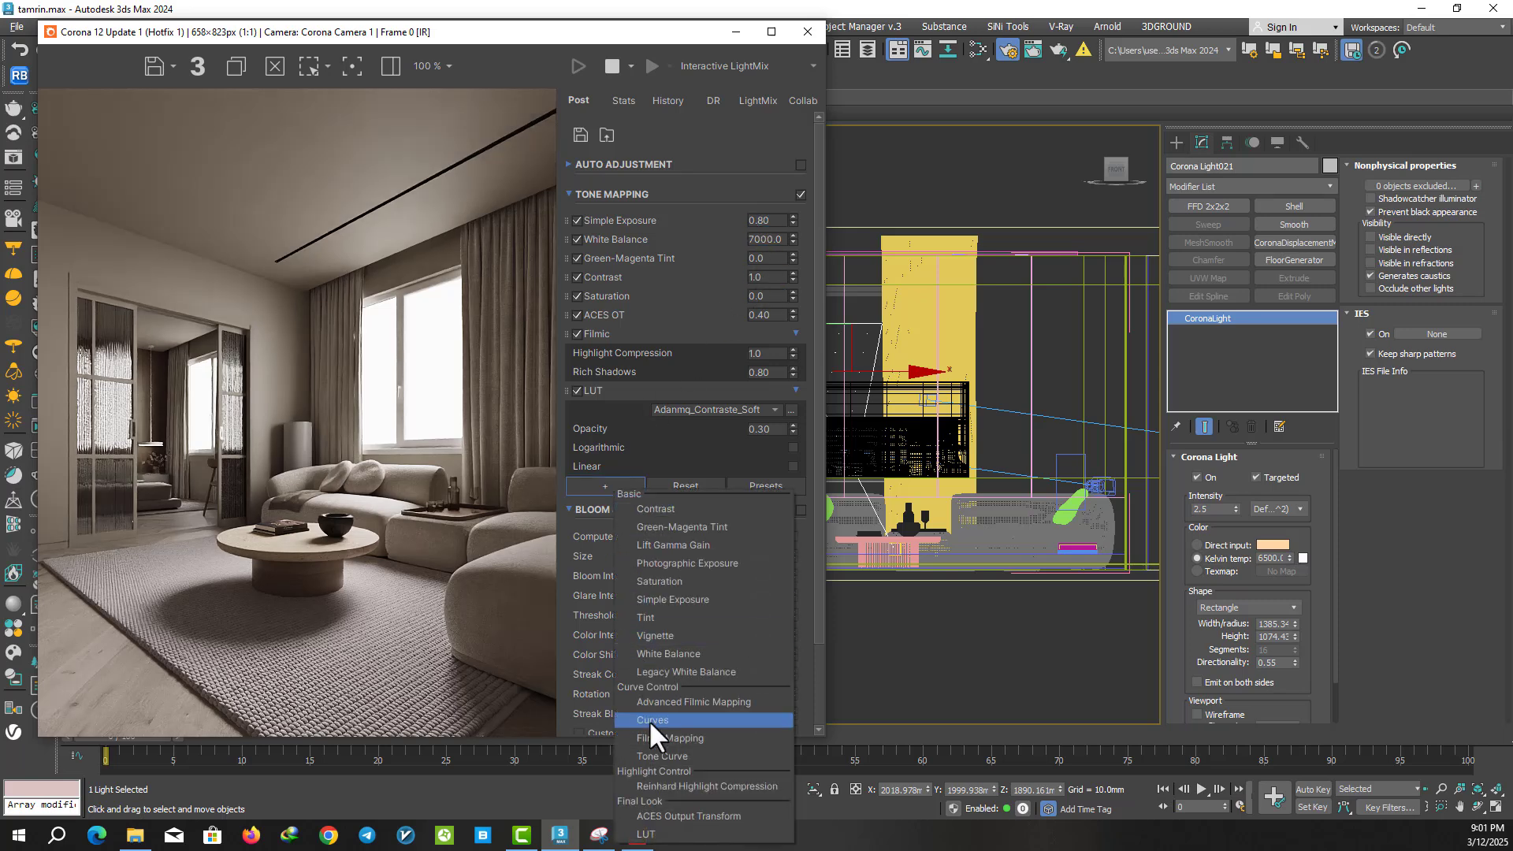
{"action": "left_click", "coordinate": [656, 778]}
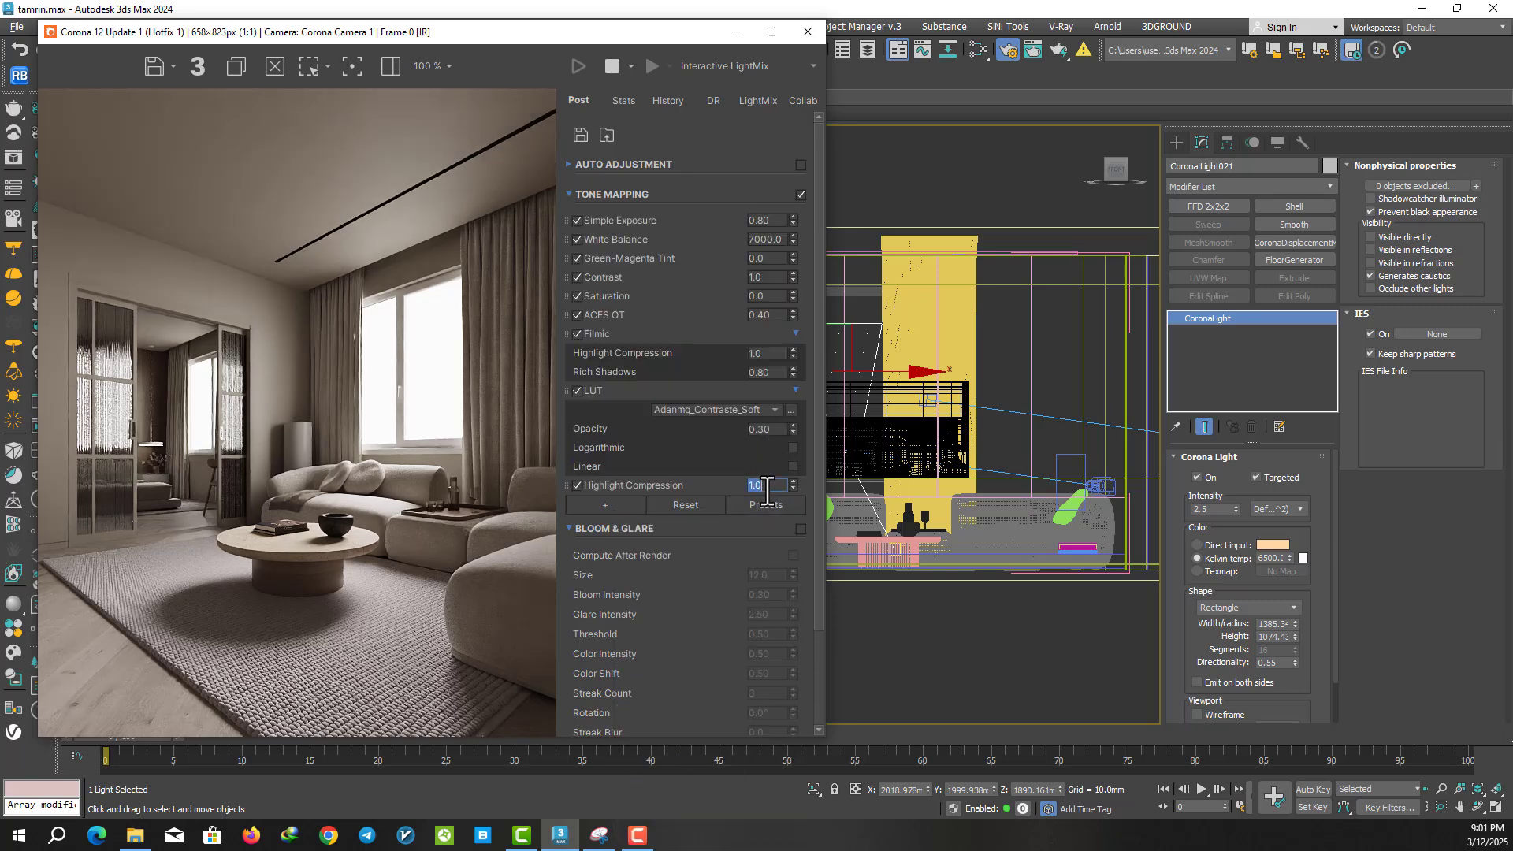
{"action": "type", "text": "1.3"}
{"action": "key", "text": "Return"}
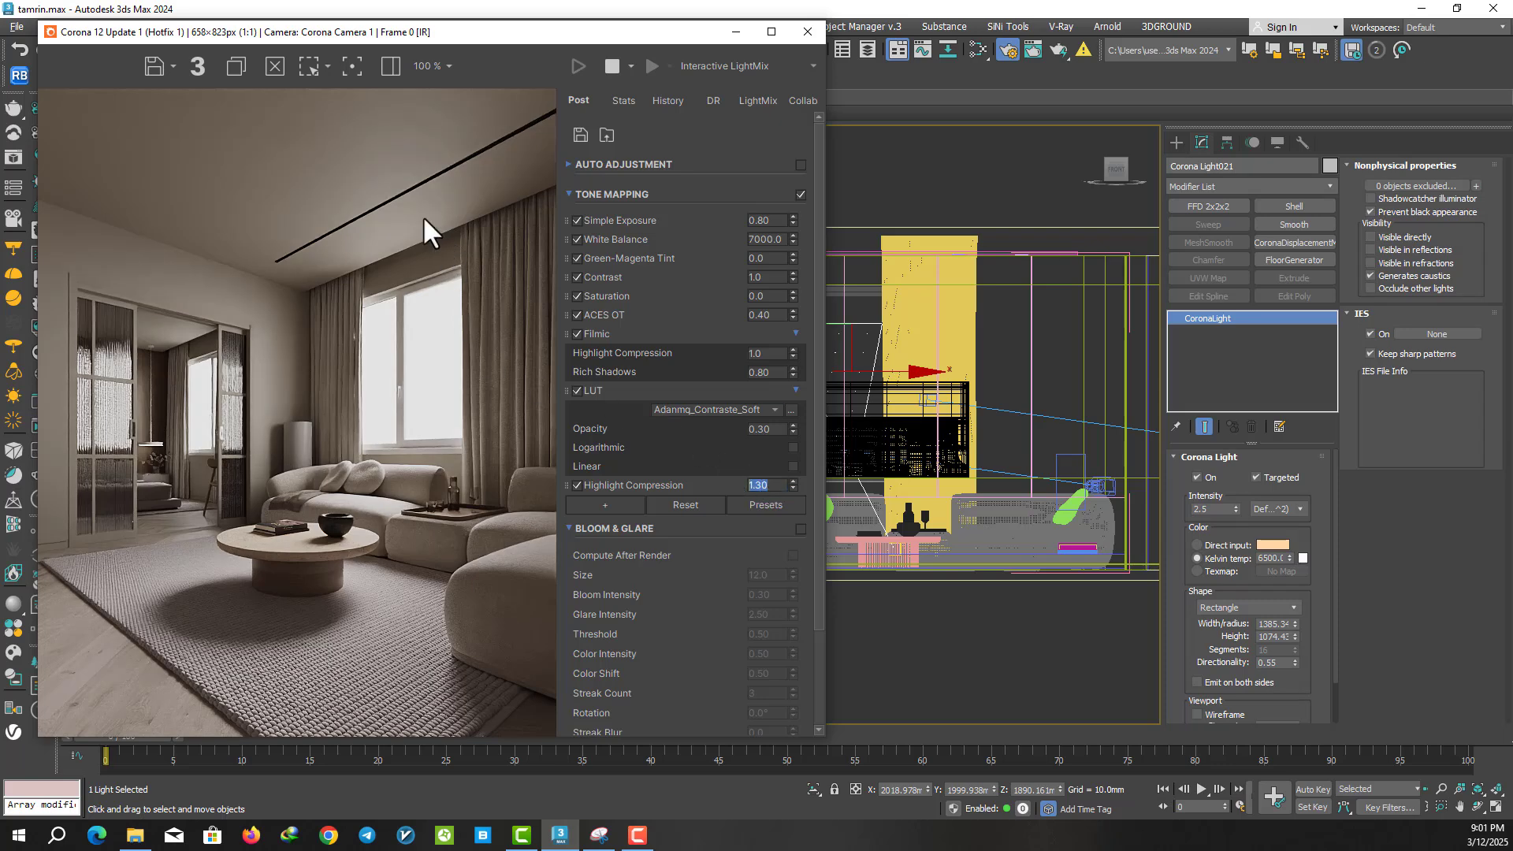
{"action": "left_click_drag", "start_coordinate": [390, 32], "coordinate": [386, 22]}
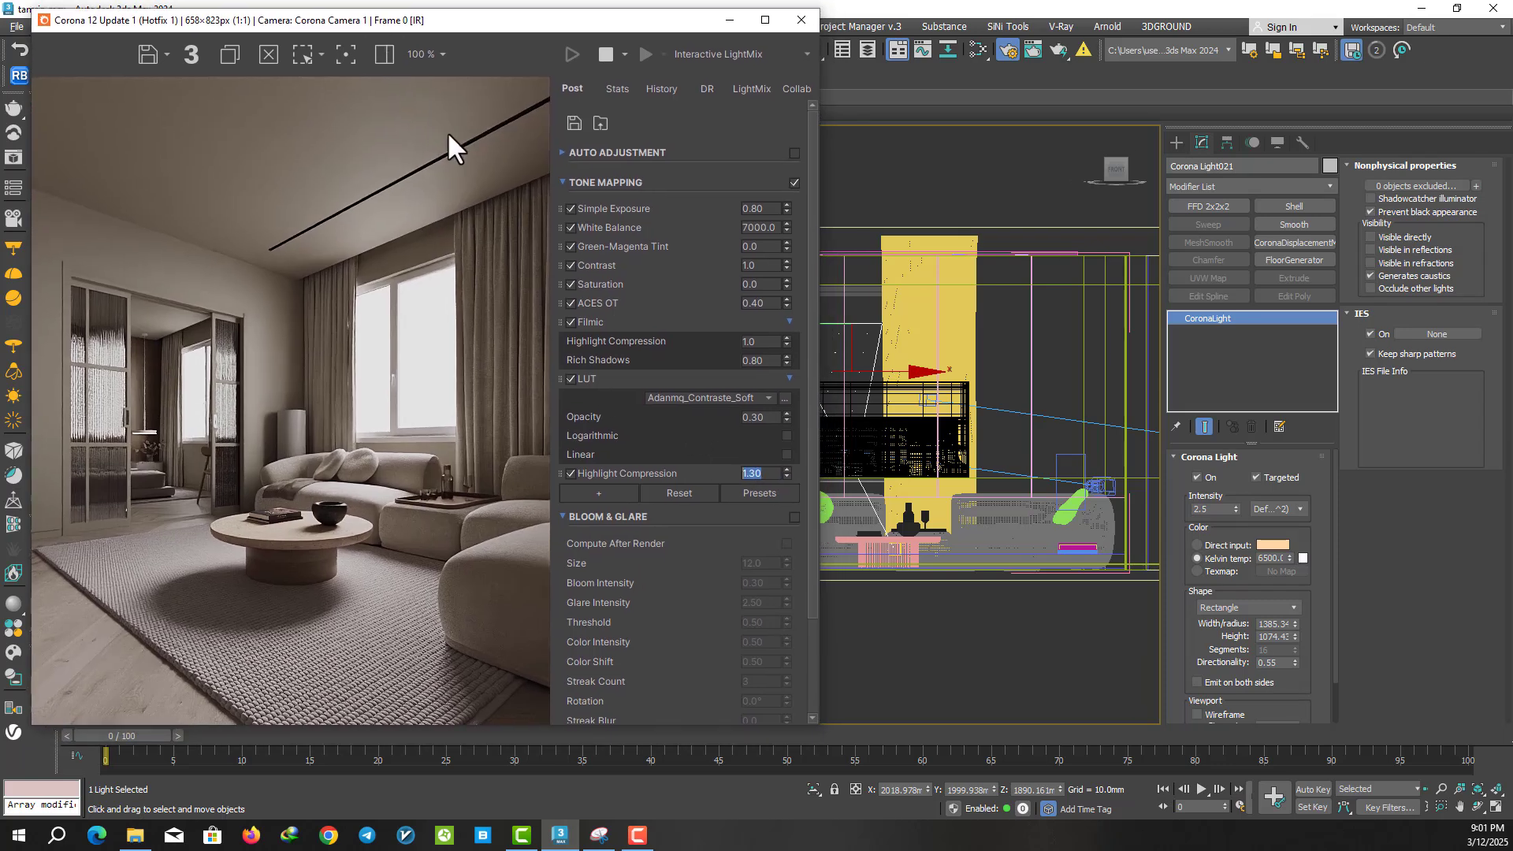
{"action": "left_click", "coordinate": [801, 20]}
{"action": "left_click", "coordinate": [896, 182]}
- Create a sphere-shaped Corona light at the floor lamp in the Top view
{"action": "key", "text": "t"}
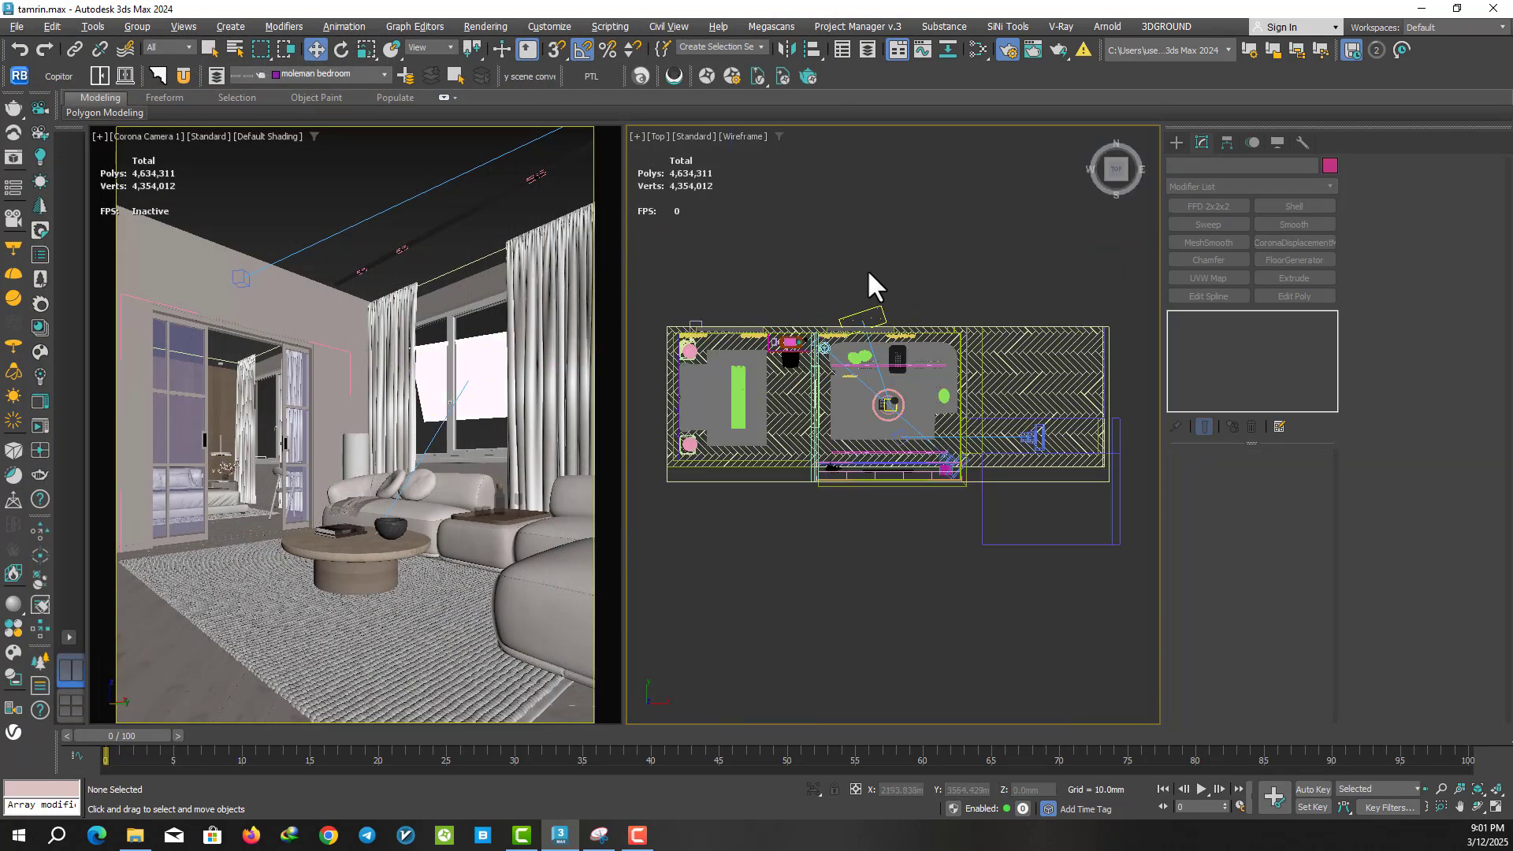
{"action": "left_click", "coordinate": [1177, 143]}
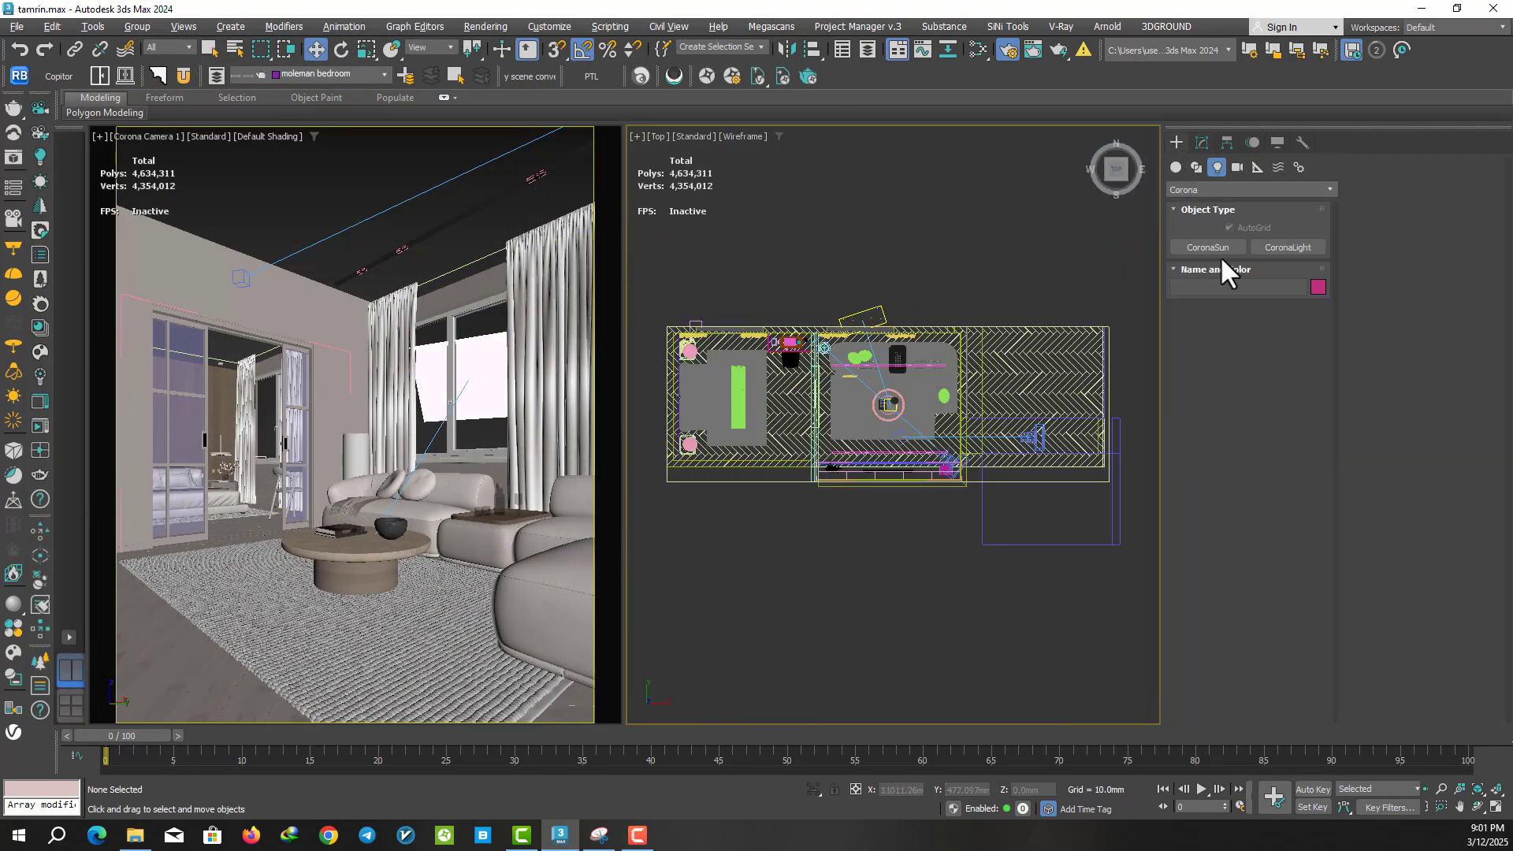
{"action": "left_click", "coordinate": [1270, 248]}
{"action": "left_click", "coordinate": [1221, 461]}
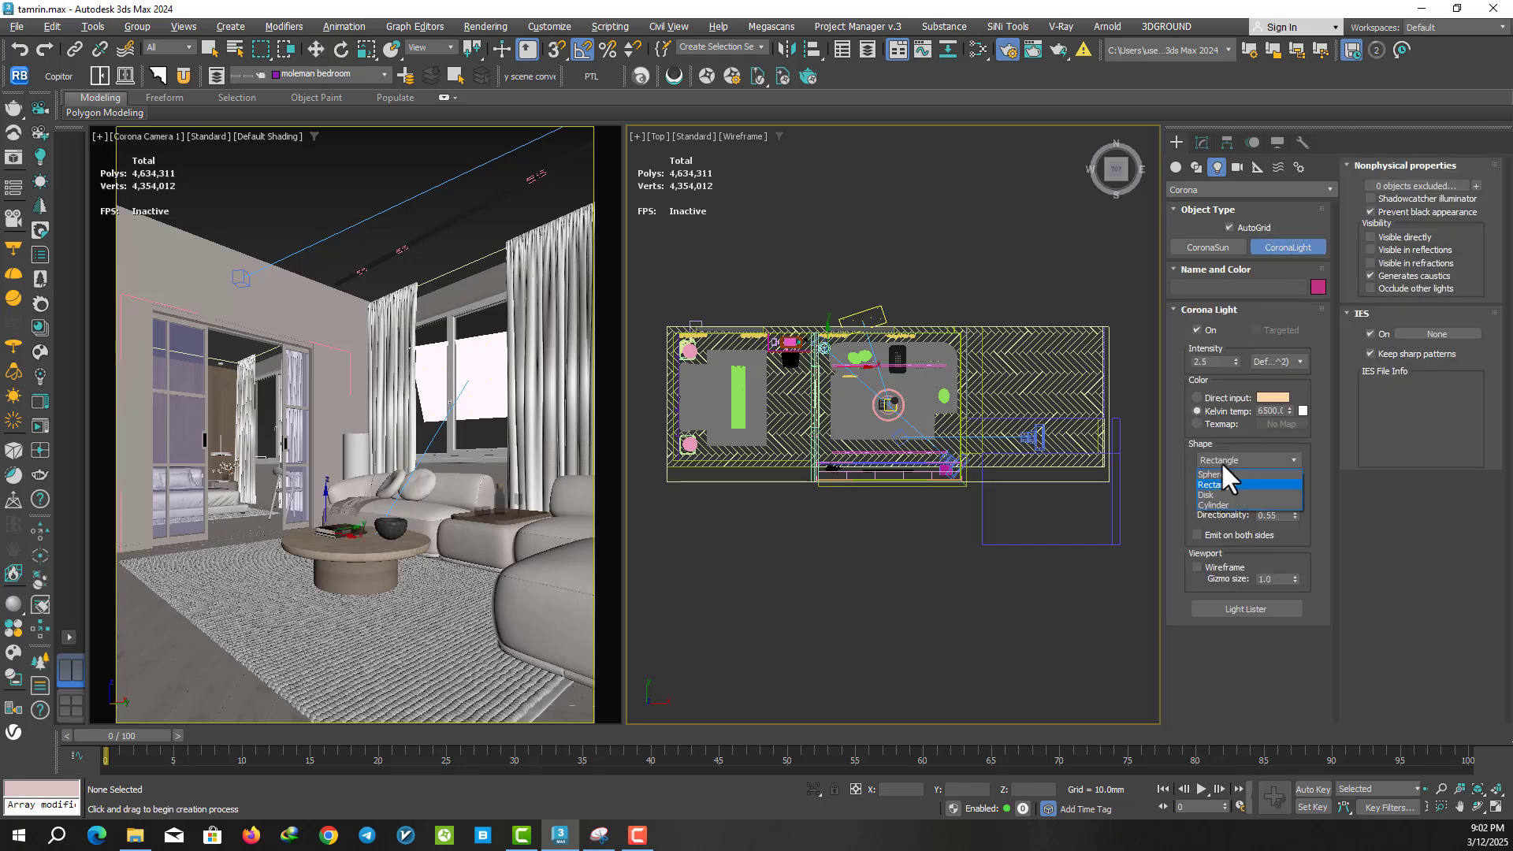
{"action": "left_click", "coordinate": [1220, 473]}
{"action": "left_click", "coordinate": [882, 394]}
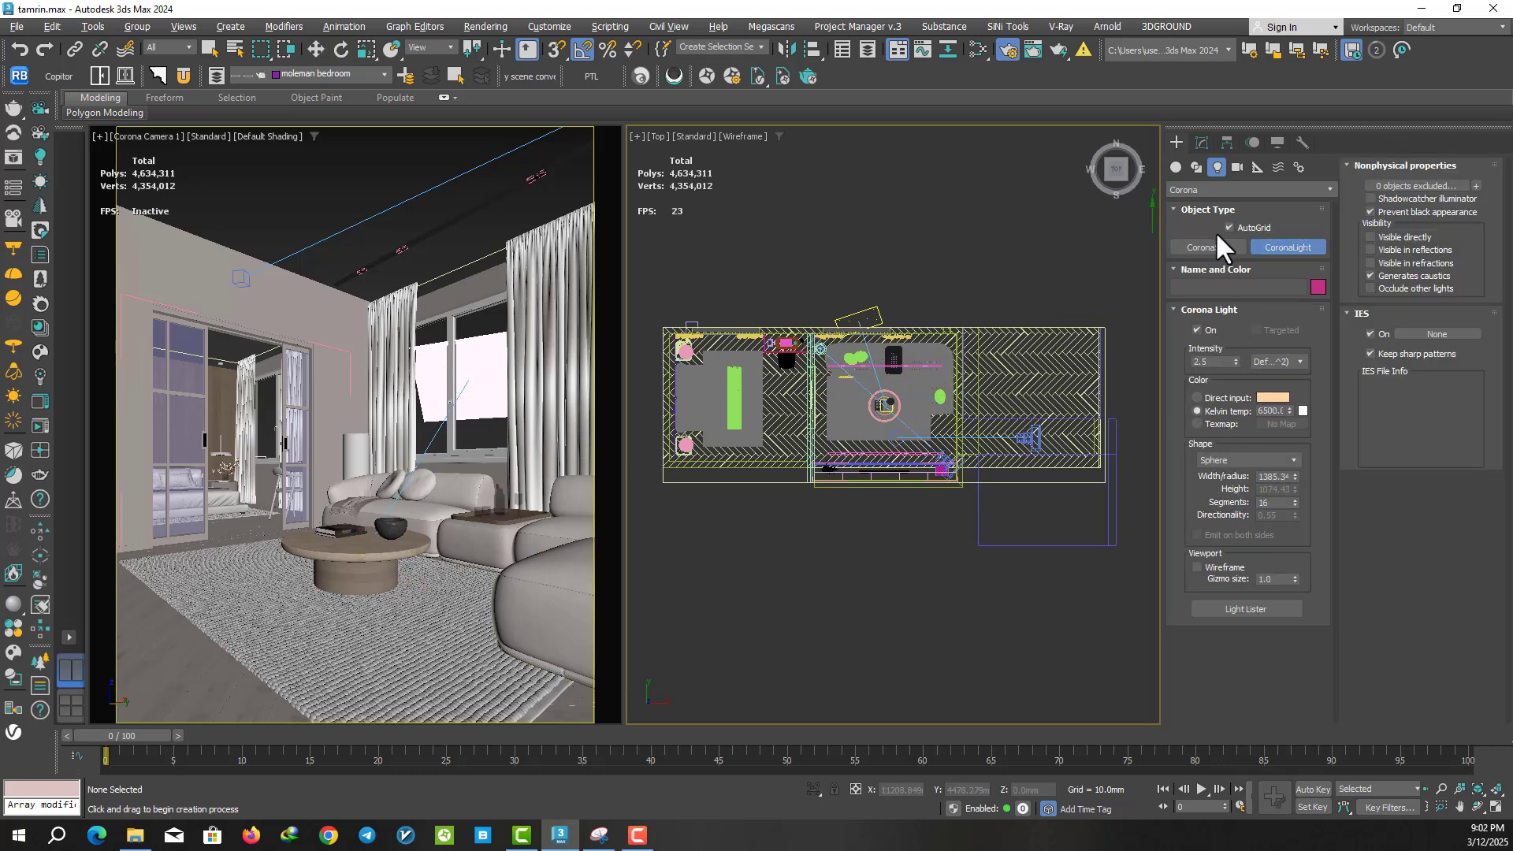
{"action": "scroll", "coordinate": [888, 323], "scroll_direction": "up", "scroll_amount": 5}
{"action": "scroll", "coordinate": [835, 355], "scroll_direction": "up", "scroll_amount": 5}
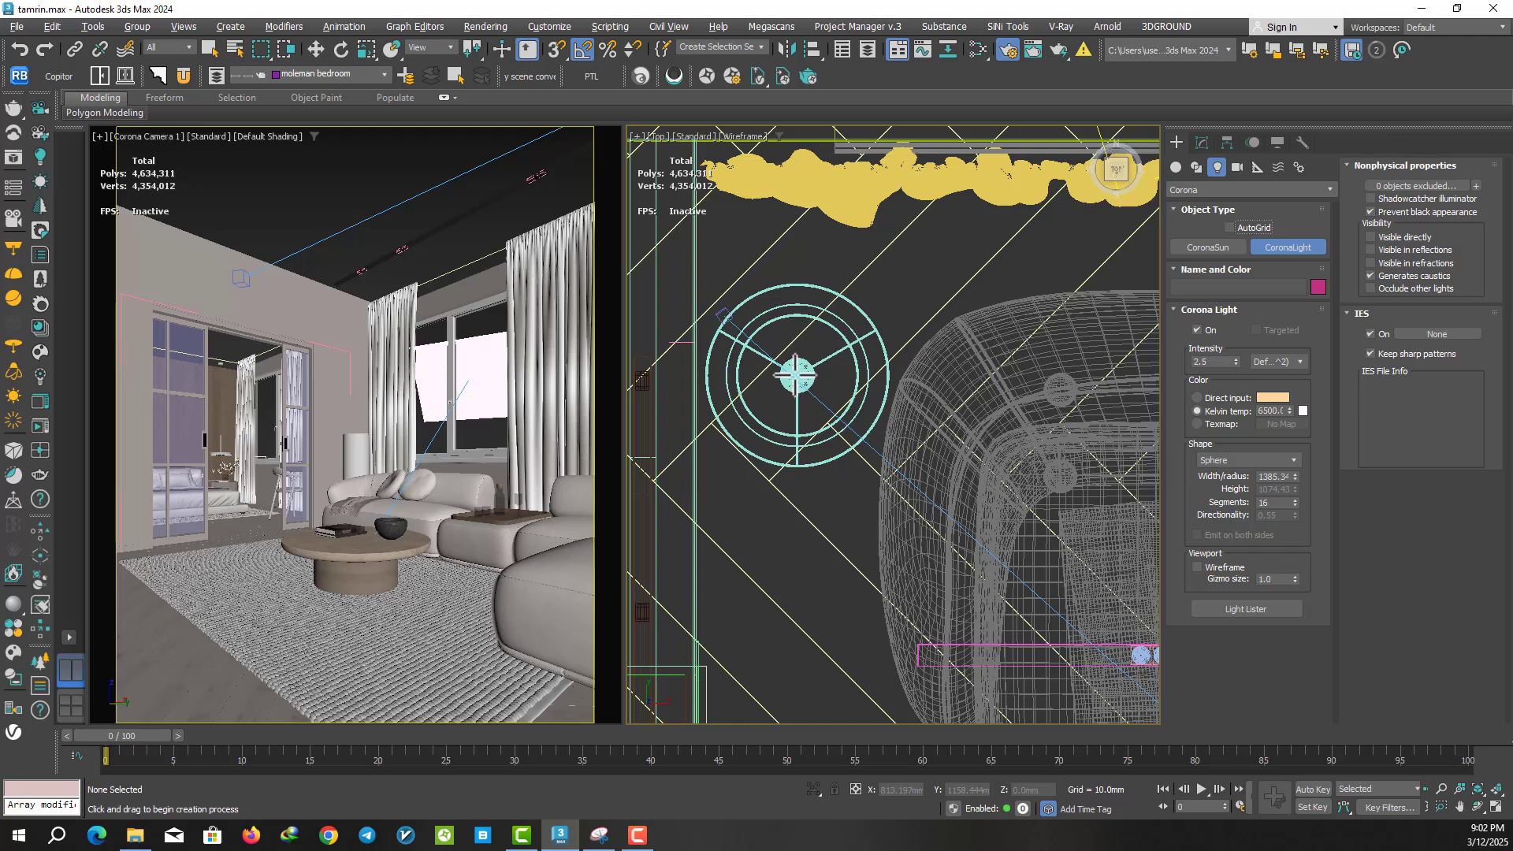
{"action": "left_click", "coordinate": [801, 383]}
{"action": "right_click", "coordinate": [827, 355]}
- Isolate the lamp with the new light and raise the light to mid-pole in Front view
{"action": "left_click", "coordinate": [855, 323]}
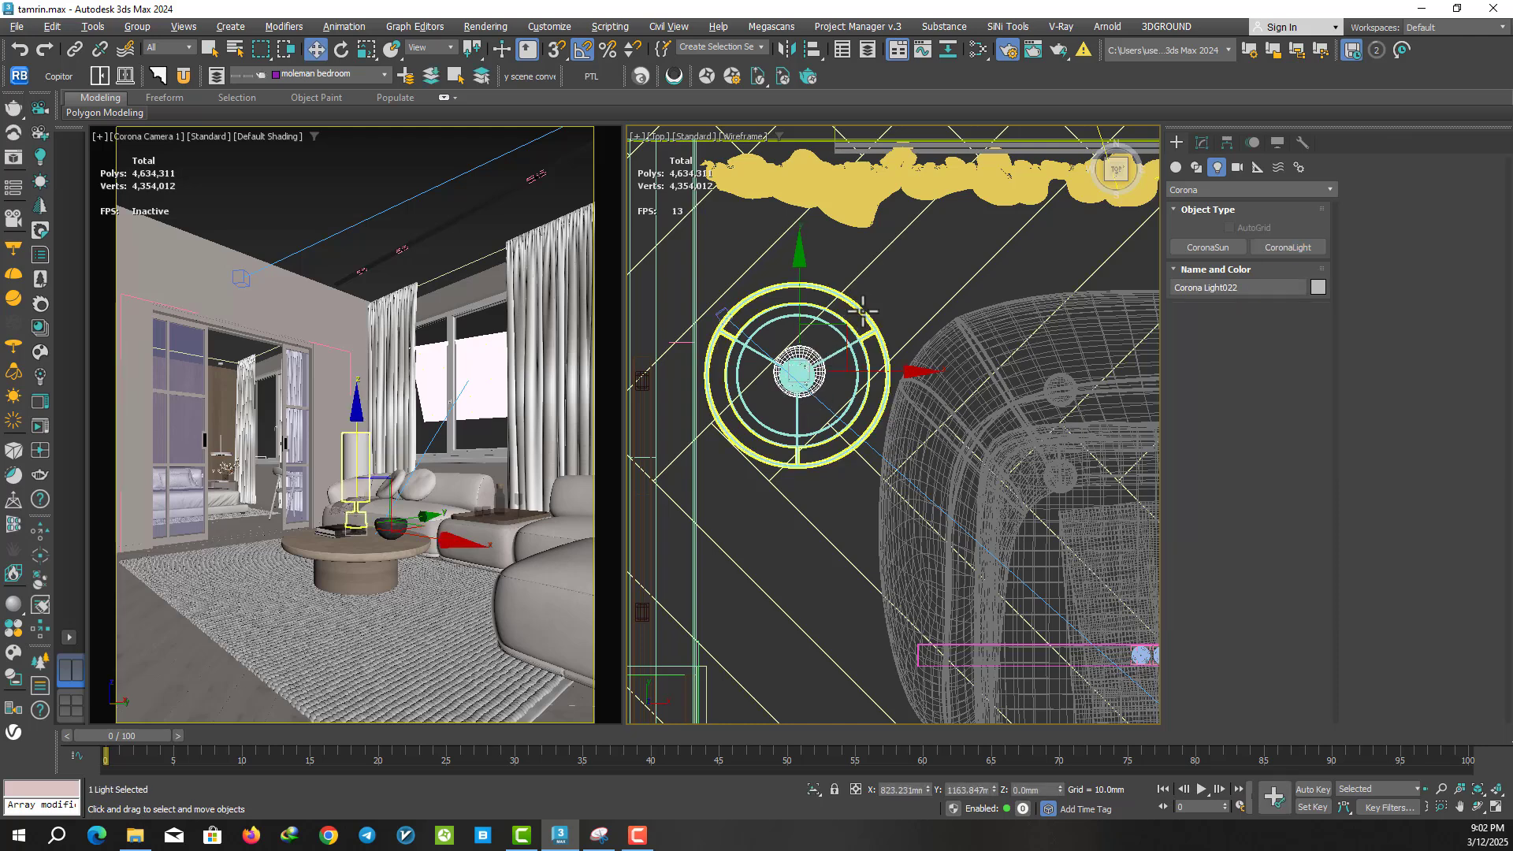
{"action": "key", "text": "alt+q"}
{"action": "key", "text": "f"}
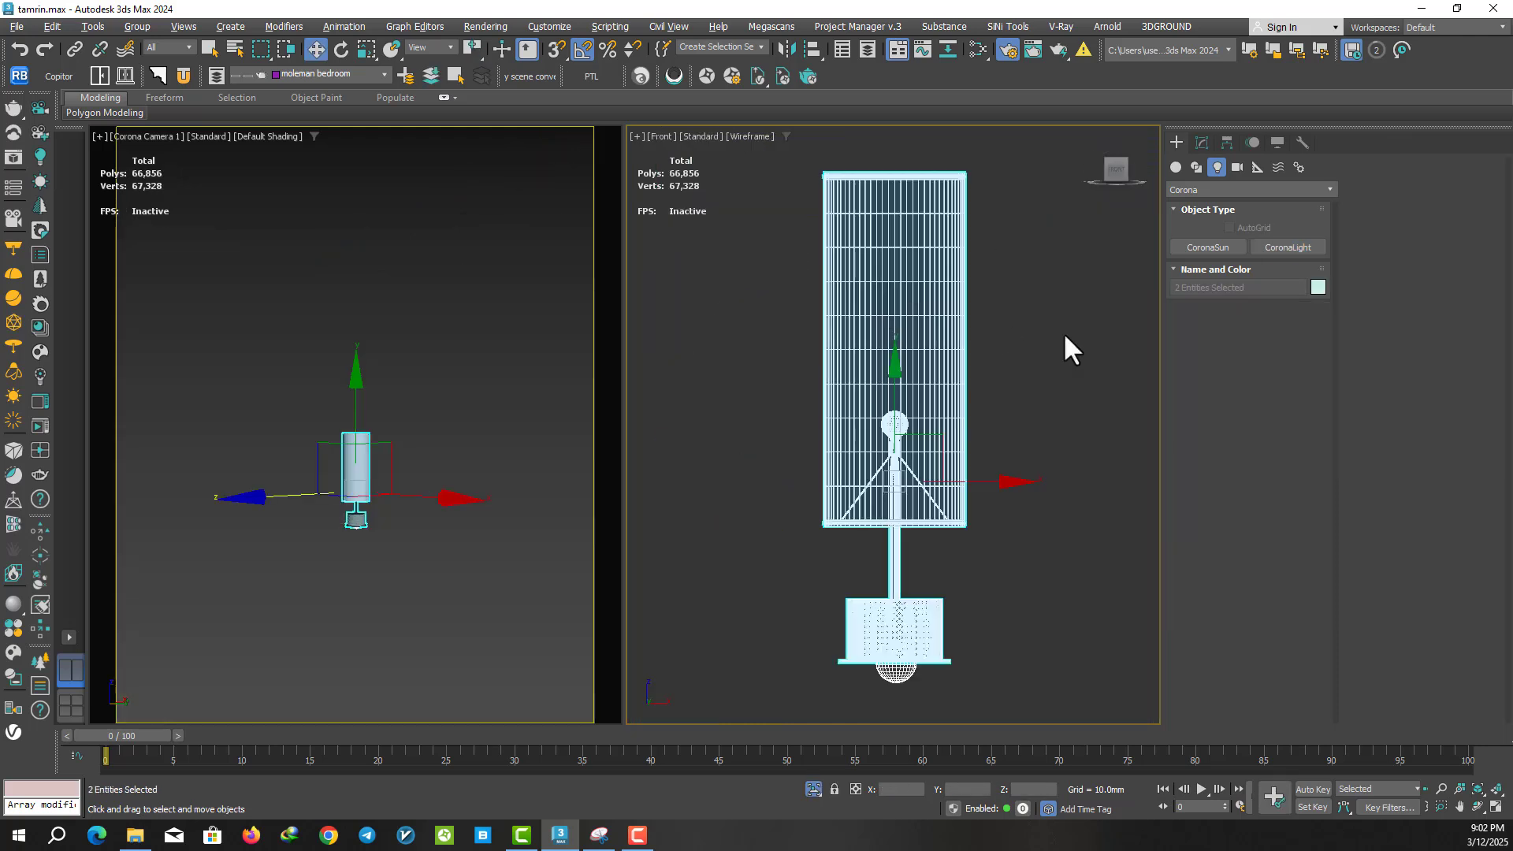
{"action": "left_click", "coordinate": [896, 669]}
{"action": "left_click_drag", "start_coordinate": [896, 581], "coordinate": [893, 302]}
{"action": "scroll", "coordinate": [894, 302], "scroll_direction": "up", "scroll_amount": 5}
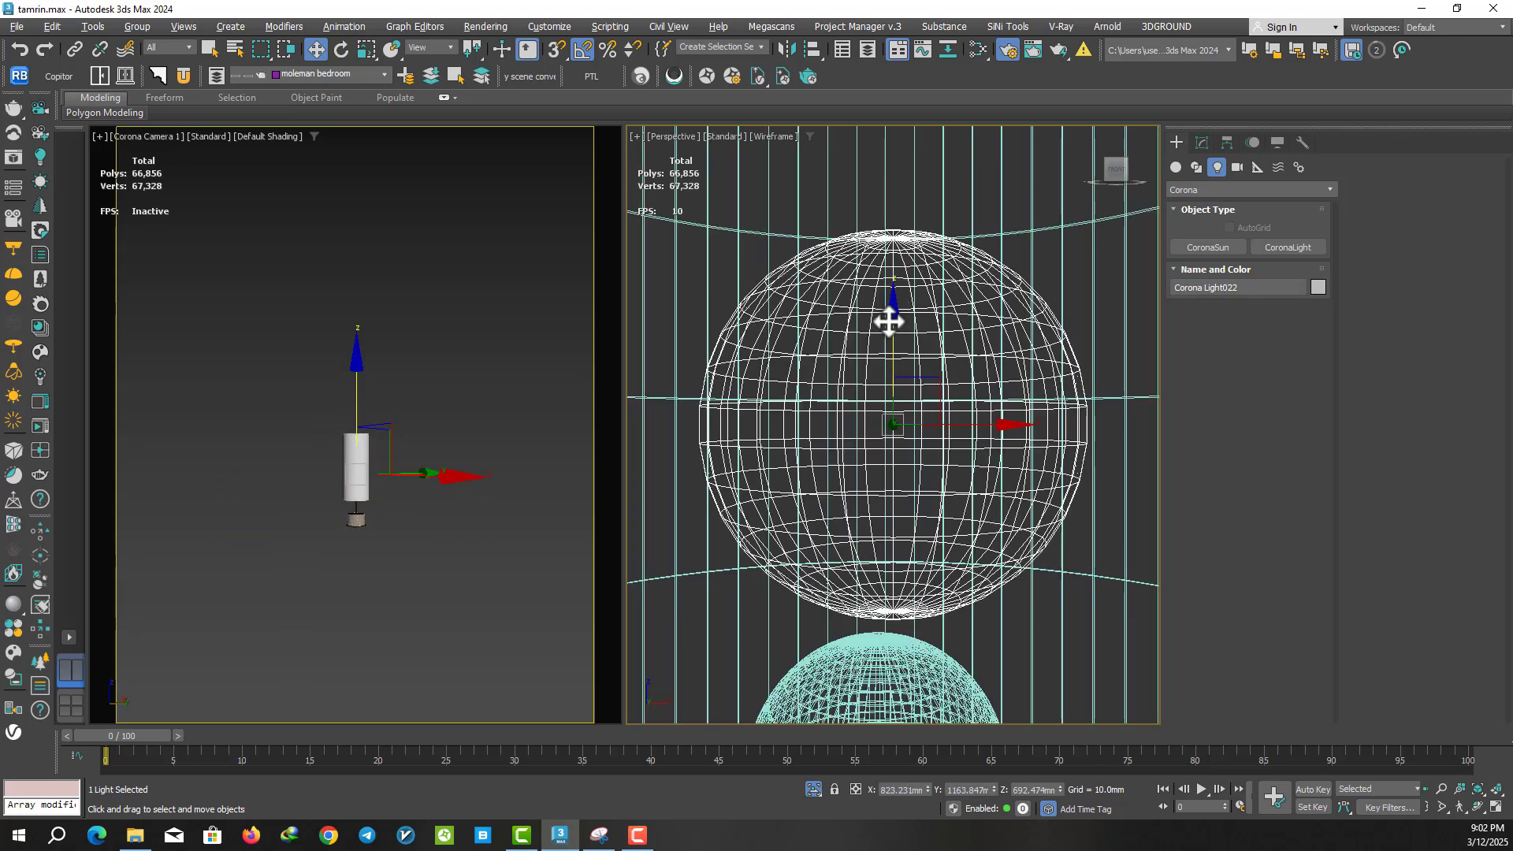
{"action": "key", "text": "p"}
{"action": "scroll", "coordinate": [888, 338], "scroll_direction": "down", "scroll_amount": 5}
{"action": "mouse_move", "coordinate": [889, 338]}
{"action": "middle_mouse_down", "text": "alt"}
{"action": "mouse_move", "coordinate": [925, 465]}
{"action": "mouse_move", "coordinate": [895, 476]}
{"action": "mouse_move", "coordinate": [868, 378]}
{"action": "middle_mouse_up", "text": "alt"}
- Stretch the sphere light vertically, lift it inside the shade, and end isolation
{"action": "key", "text": "f"}
{"action": "key", "text": "F3"}
{"action": "scroll", "coordinate": [877, 384], "scroll_direction": "down", "scroll_amount": 3}
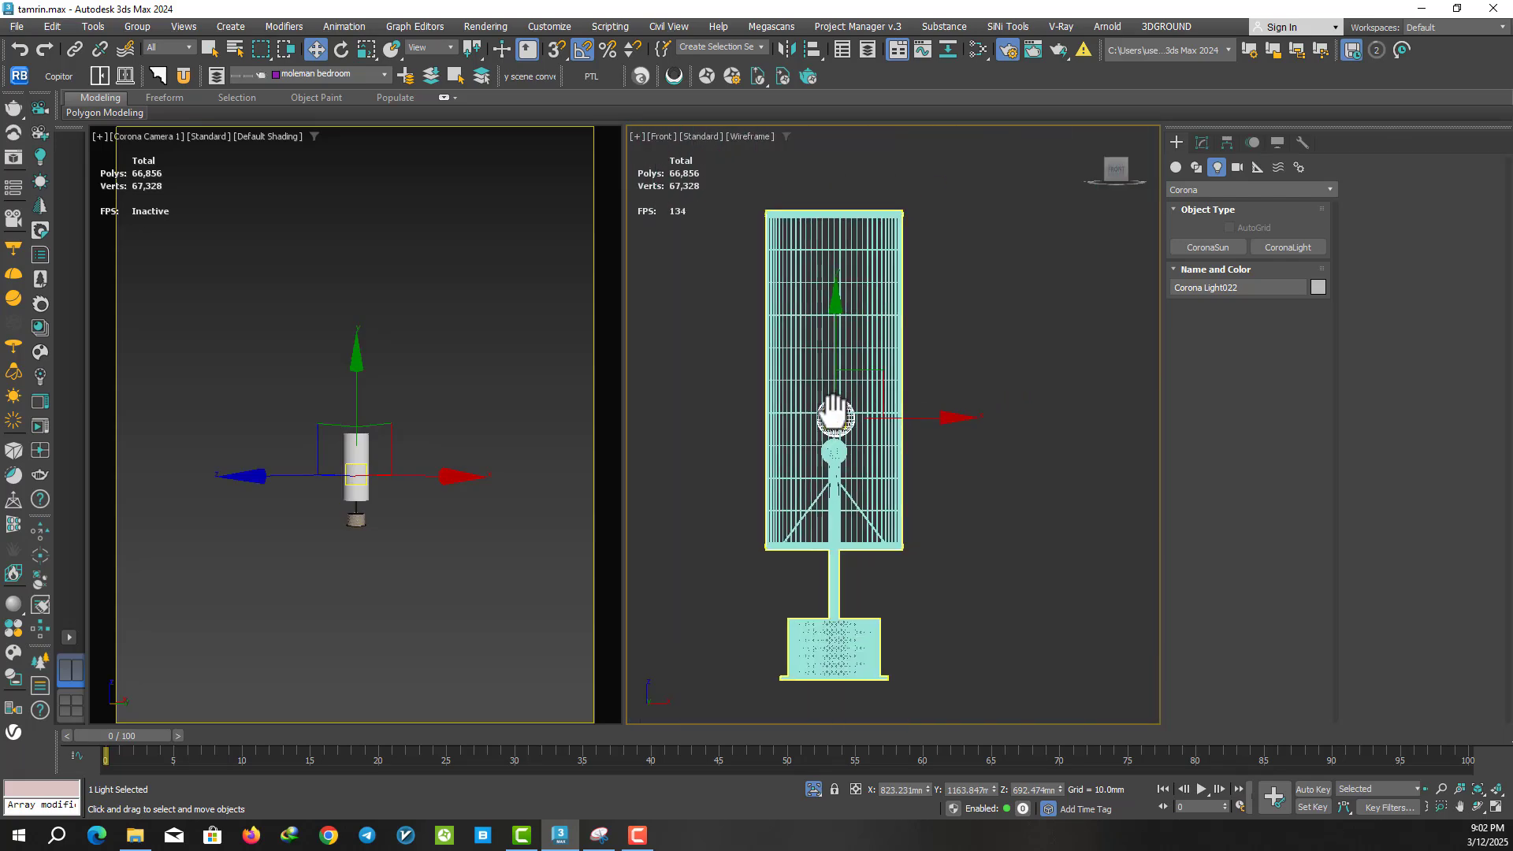
{"action": "key", "text": "r"}
{"action": "left_click_drag", "start_coordinate": [827, 321], "coordinate": [831, 230]}
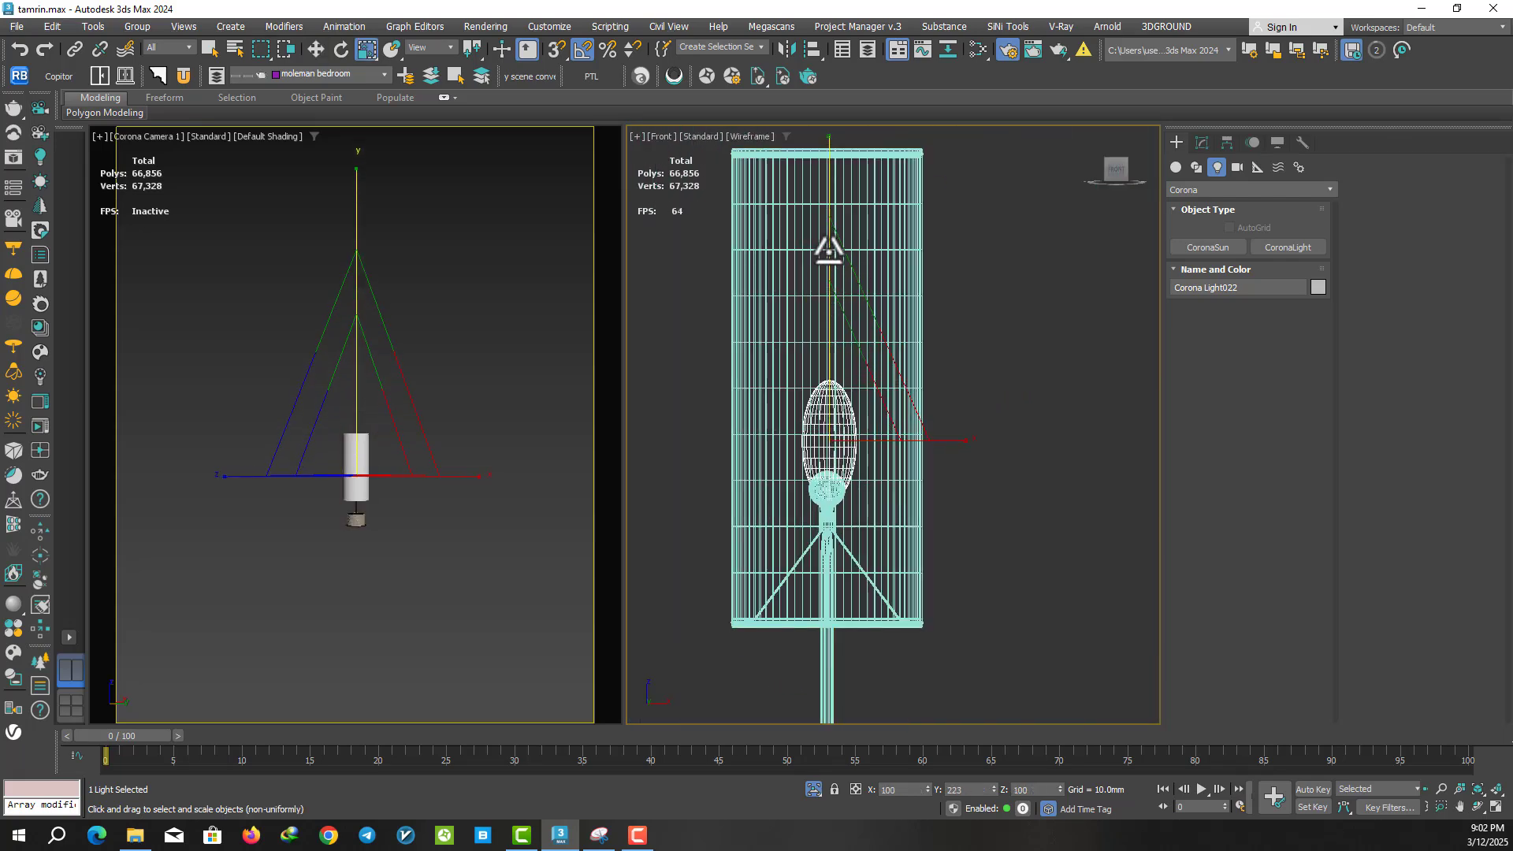
{"action": "key", "text": "w"}
{"action": "left_click_drag", "start_coordinate": [830, 362], "coordinate": [818, 312]}
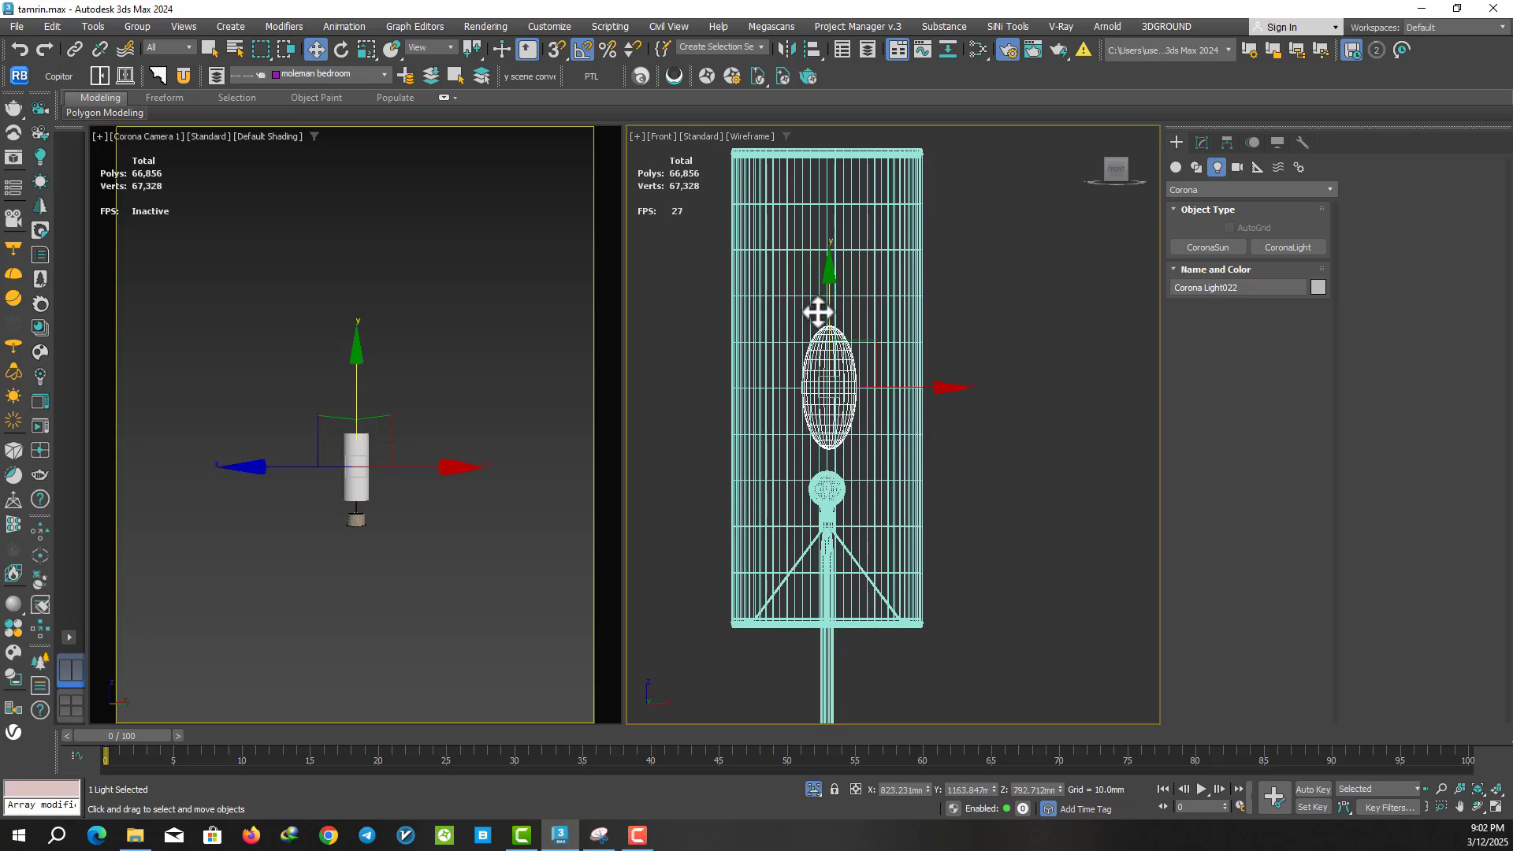
{"action": "left_click", "coordinate": [1202, 143]}
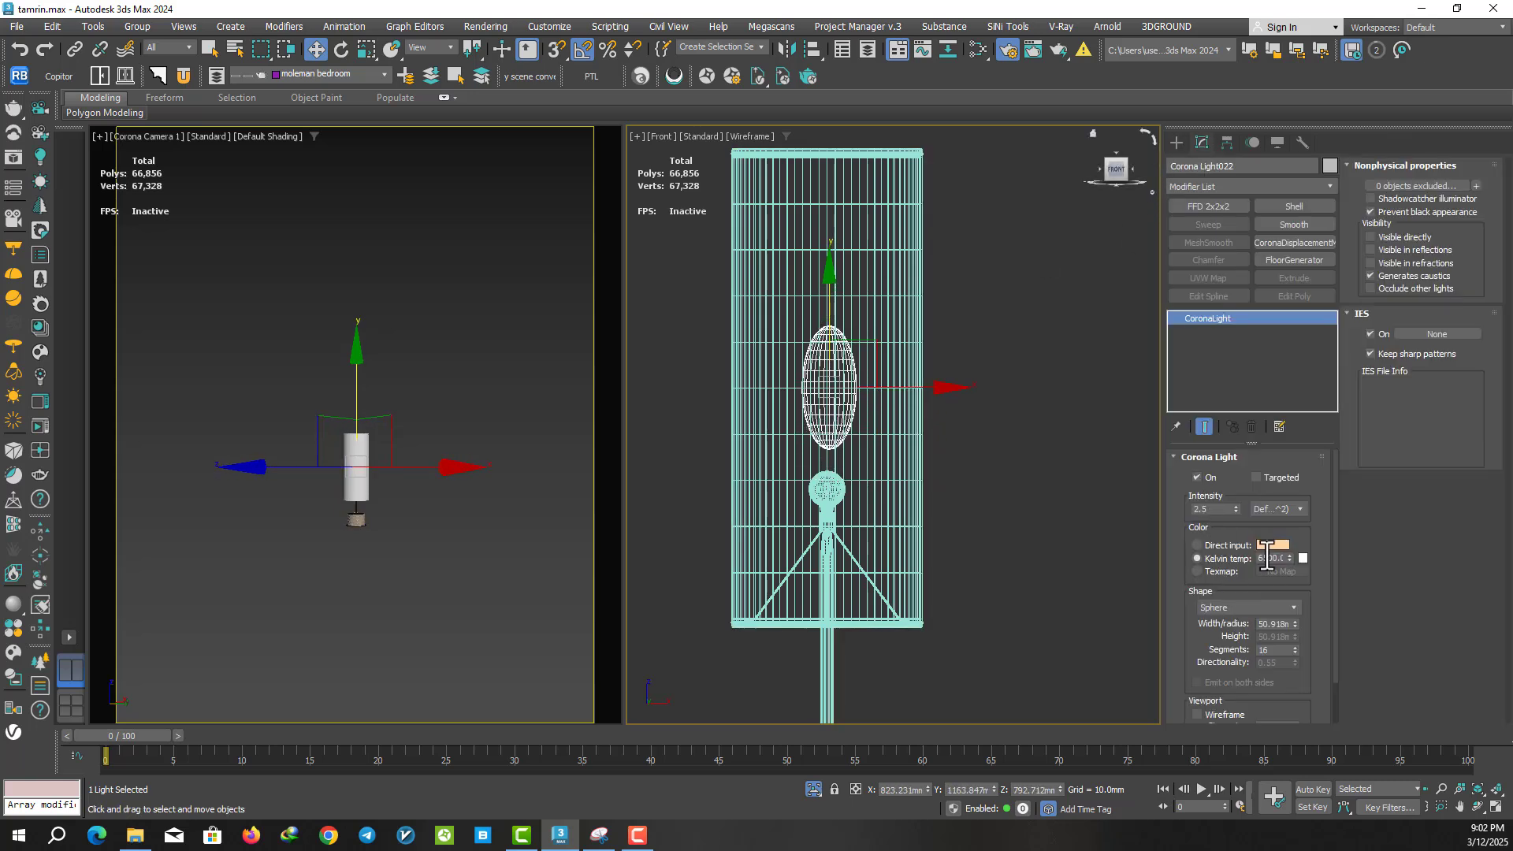
{"action": "left_click", "coordinate": [450, 311]}
{"action": "left_click", "coordinate": [812, 787]}
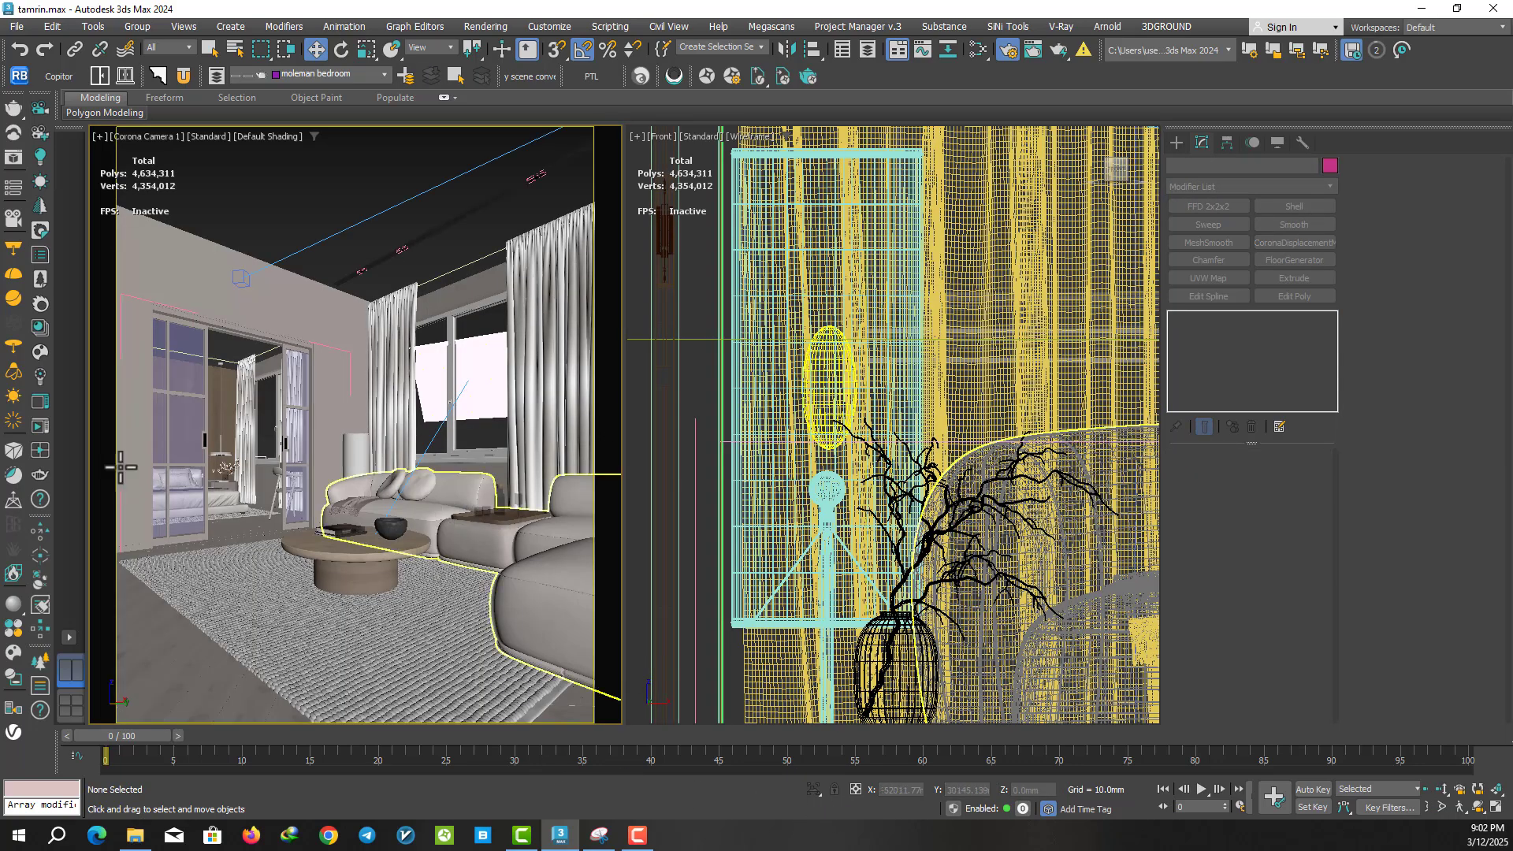
- Start an interactive render and set Corona Light022's intensity to 10
{"action": "left_click", "coordinate": [43, 429]}
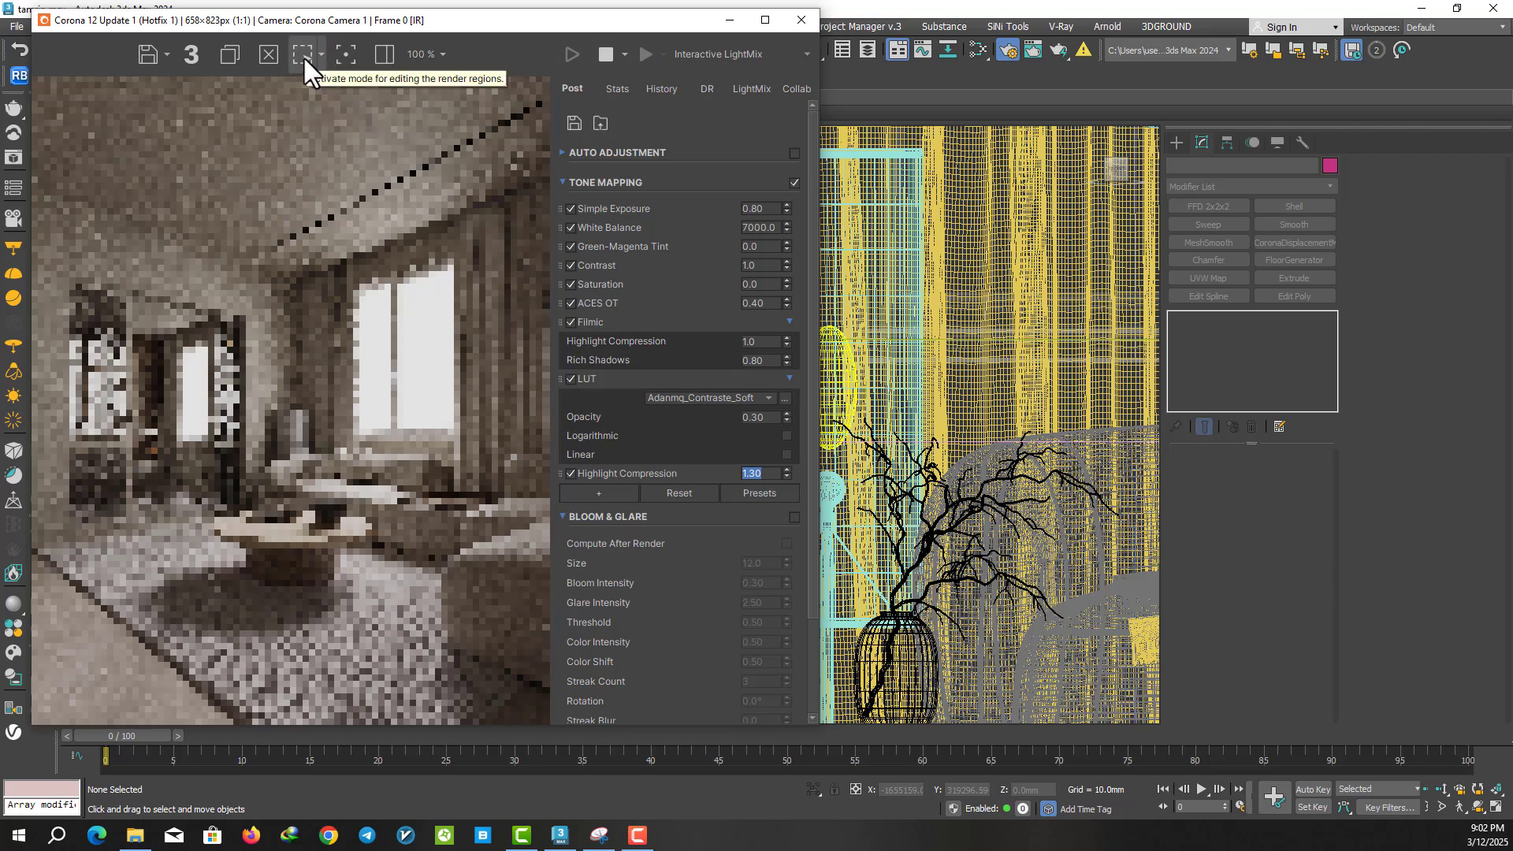
{"action": "left_click_drag", "start_coordinate": [353, 22], "coordinate": [357, 20]}
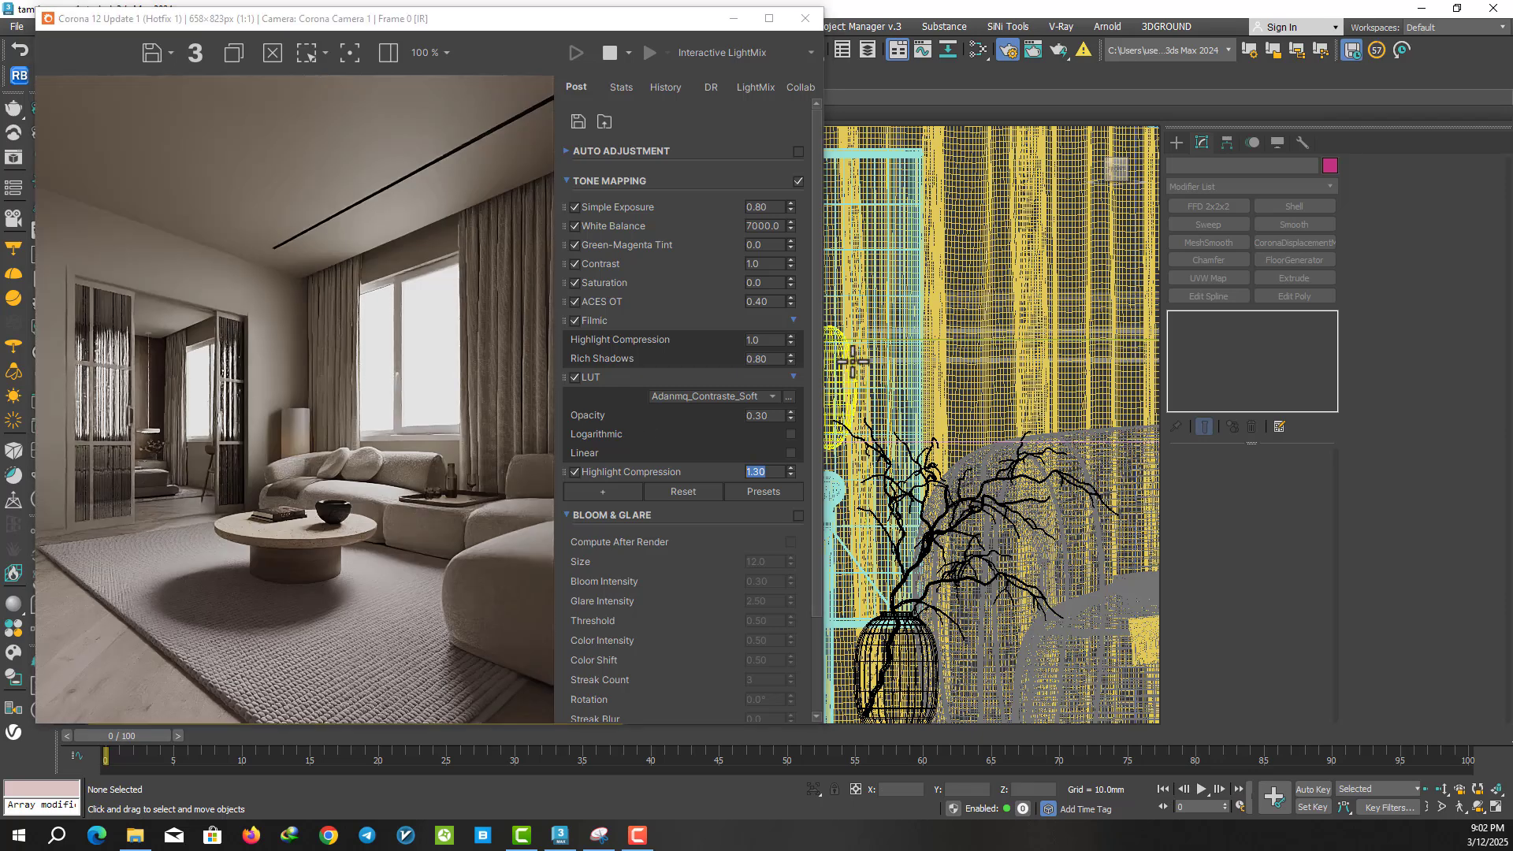
{"action": "left_click", "coordinate": [855, 361]}
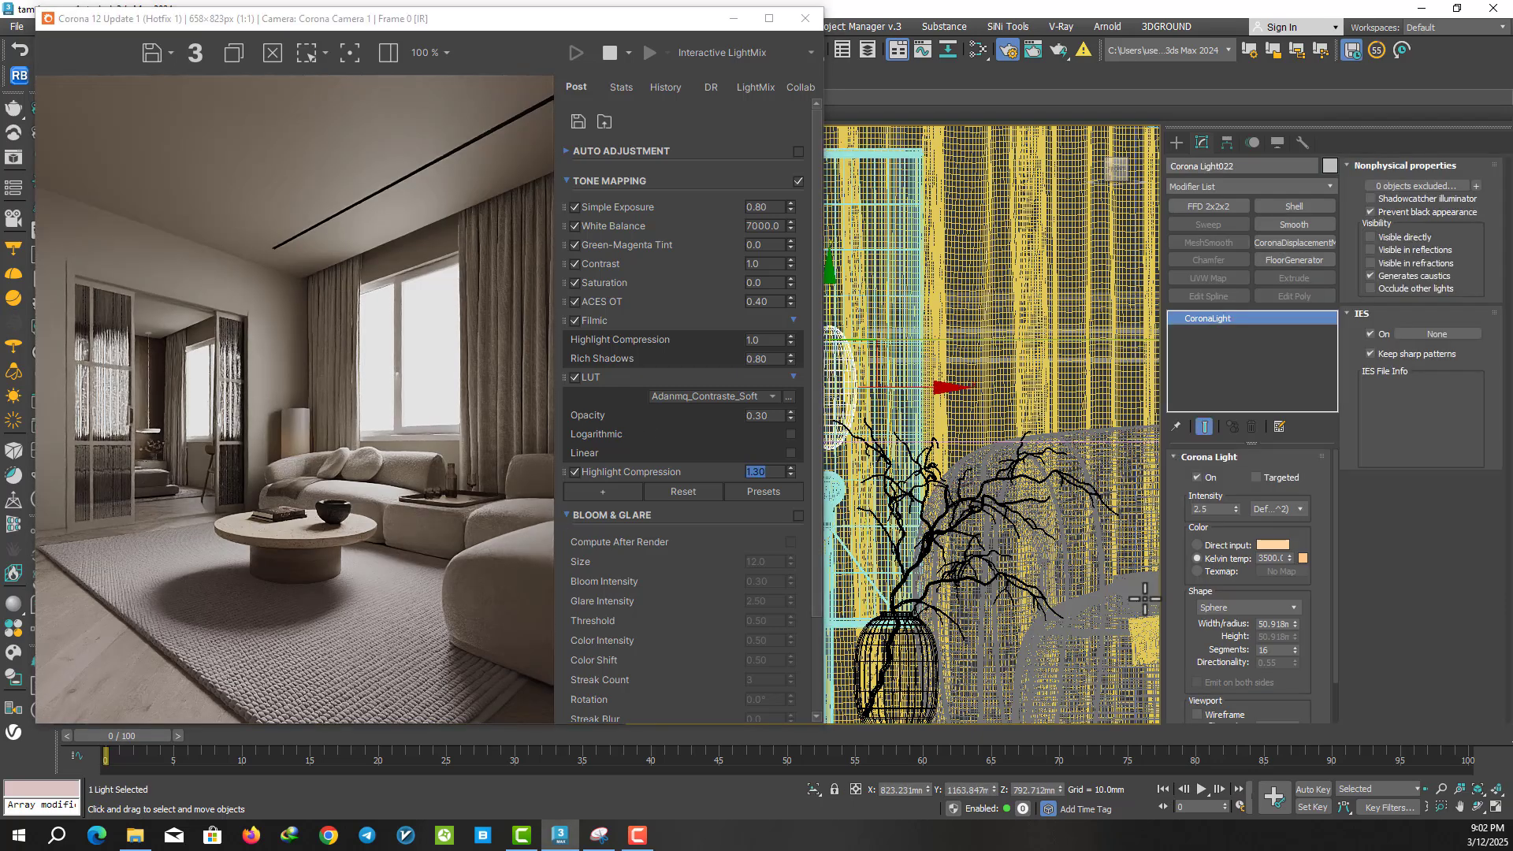
{"action": "double_click", "coordinate": [1213, 511]}
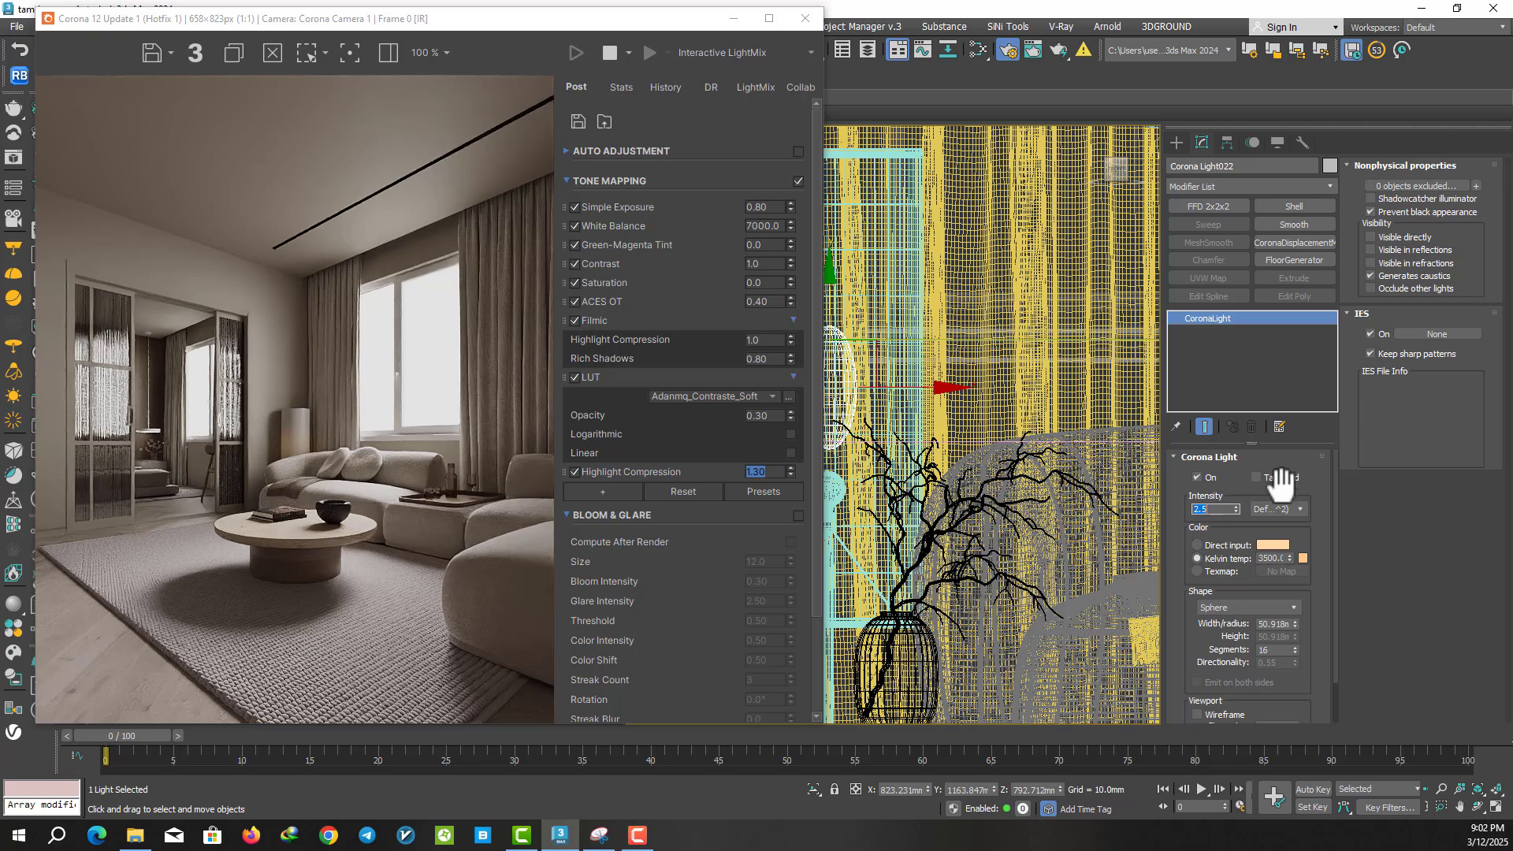
{"action": "type", "text": "10"}
{"action": "key", "text": "Return"}
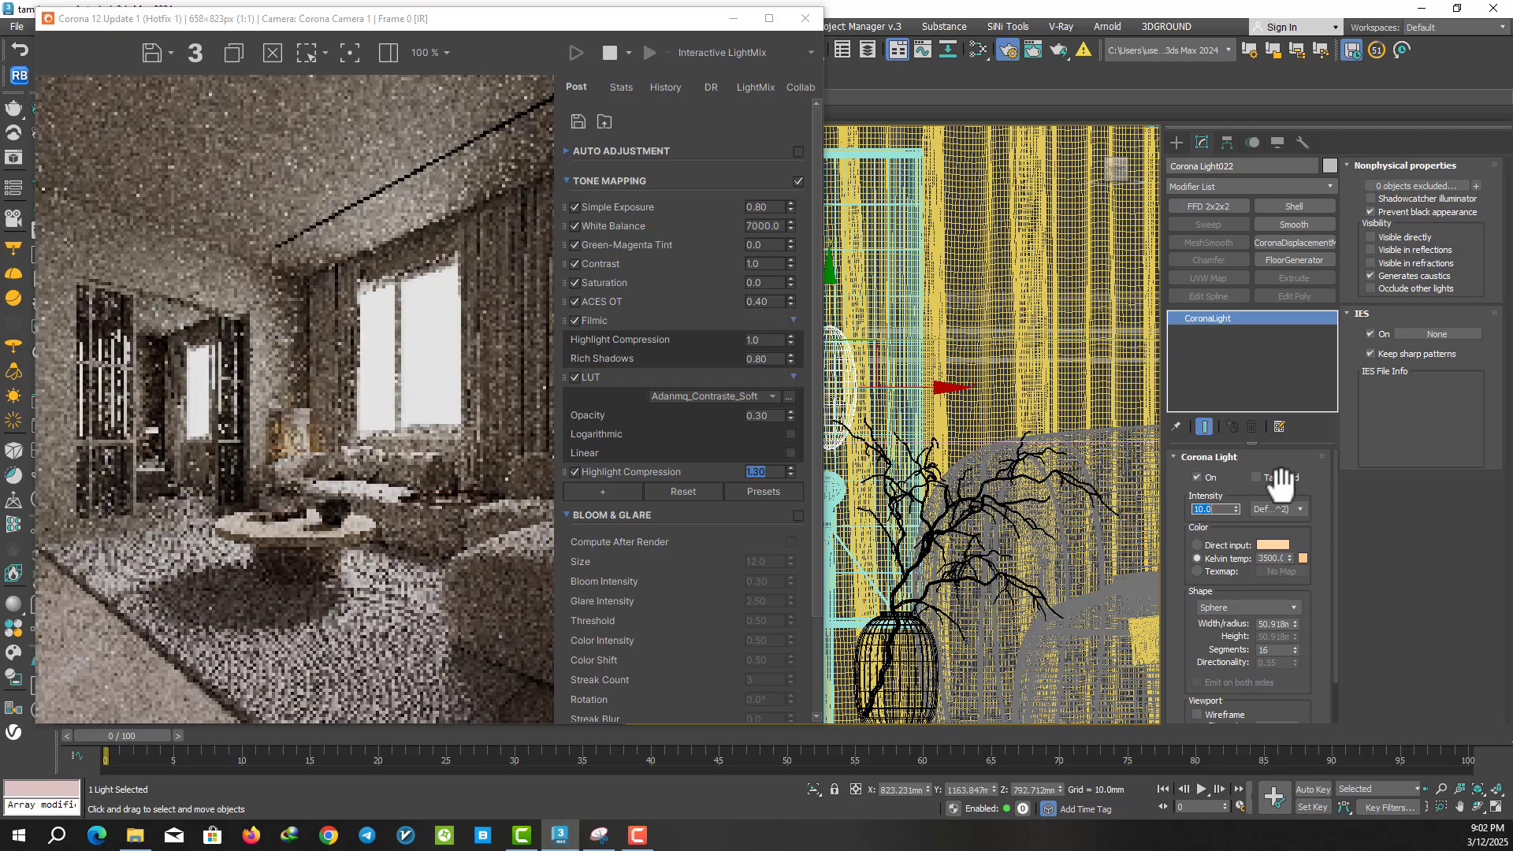
- Raise Corona Light022's intensity to 25, stop the render and close the frame buffer
{"action": "scroll", "coordinate": [331, 469], "scroll_direction": "up", "scroll_amount": 1}
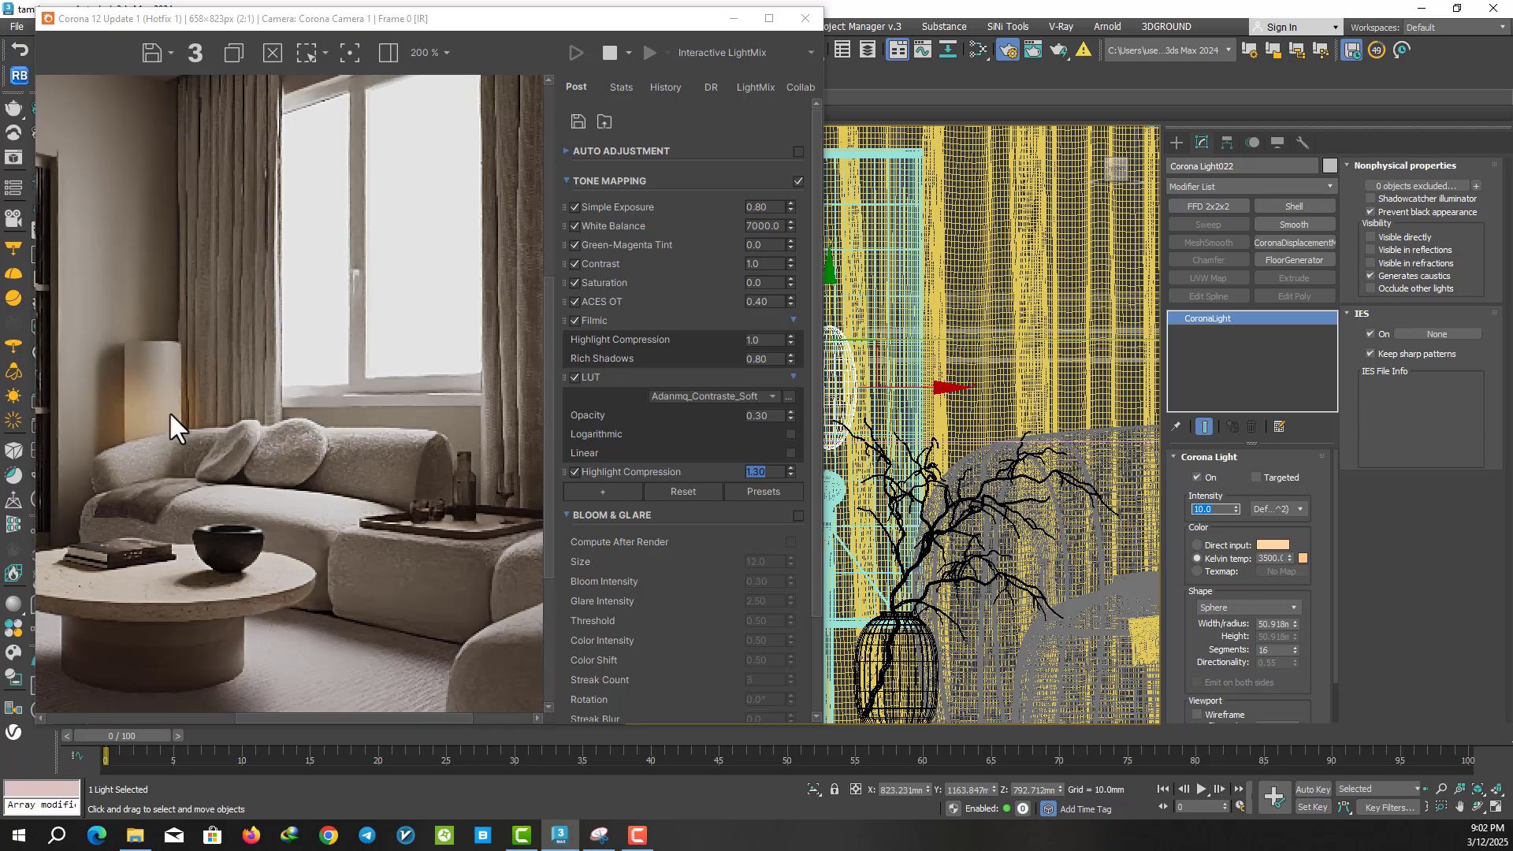
{"action": "scroll", "coordinate": [297, 430], "scroll_direction": "down", "scroll_amount": 1}
{"action": "scroll", "coordinate": [281, 426], "scroll_direction": "up", "scroll_amount": 2}
{"action": "scroll", "coordinate": [281, 426], "scroll_direction": "down", "scroll_amount": 2}
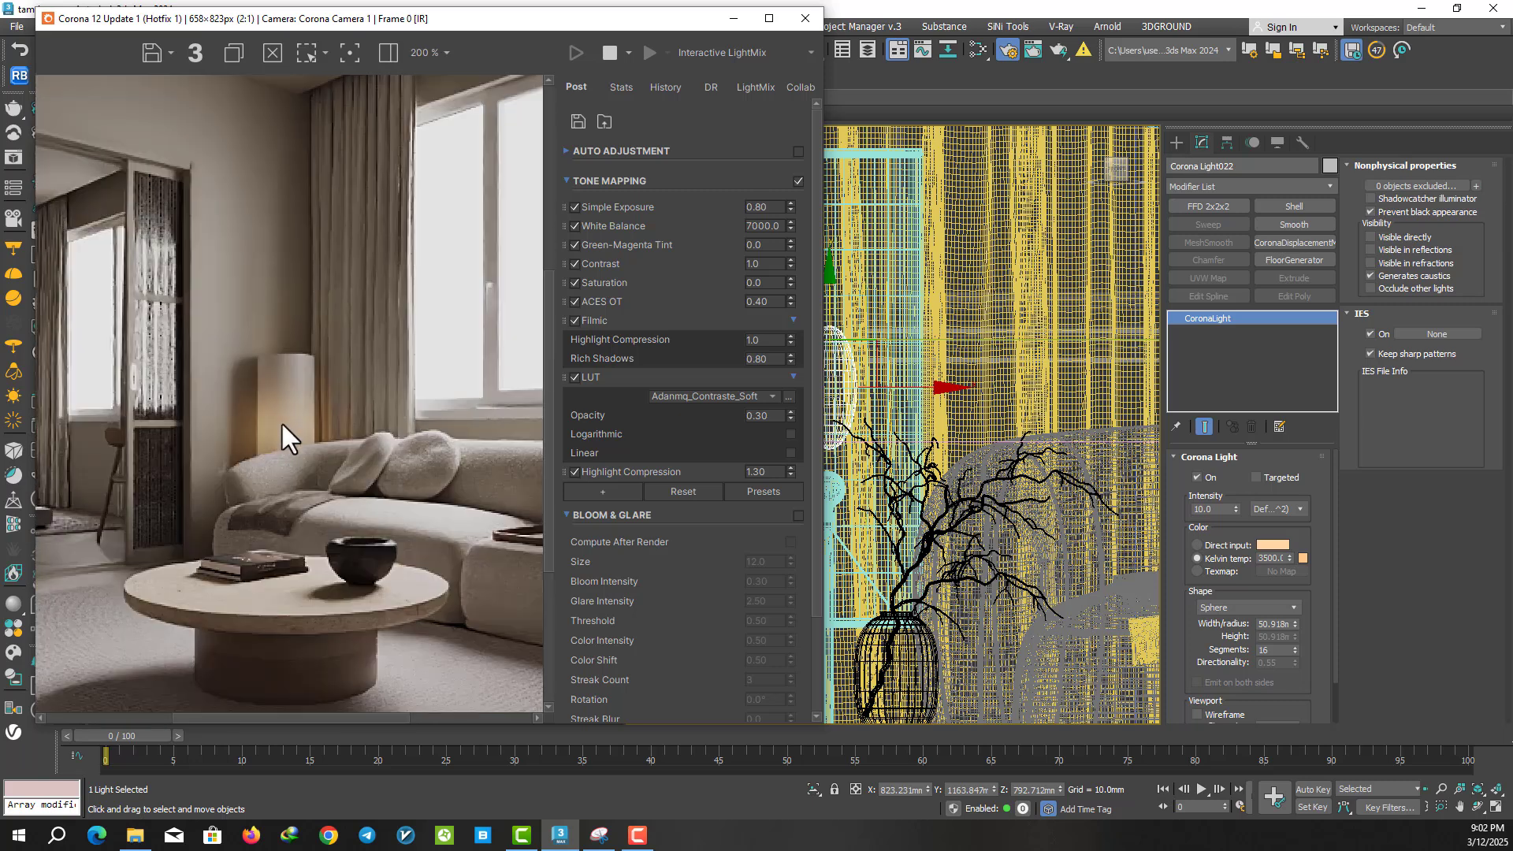
{"action": "double_click", "coordinate": [1210, 509]}
{"action": "type", "text": "25"}
{"action": "key", "text": "Return"}
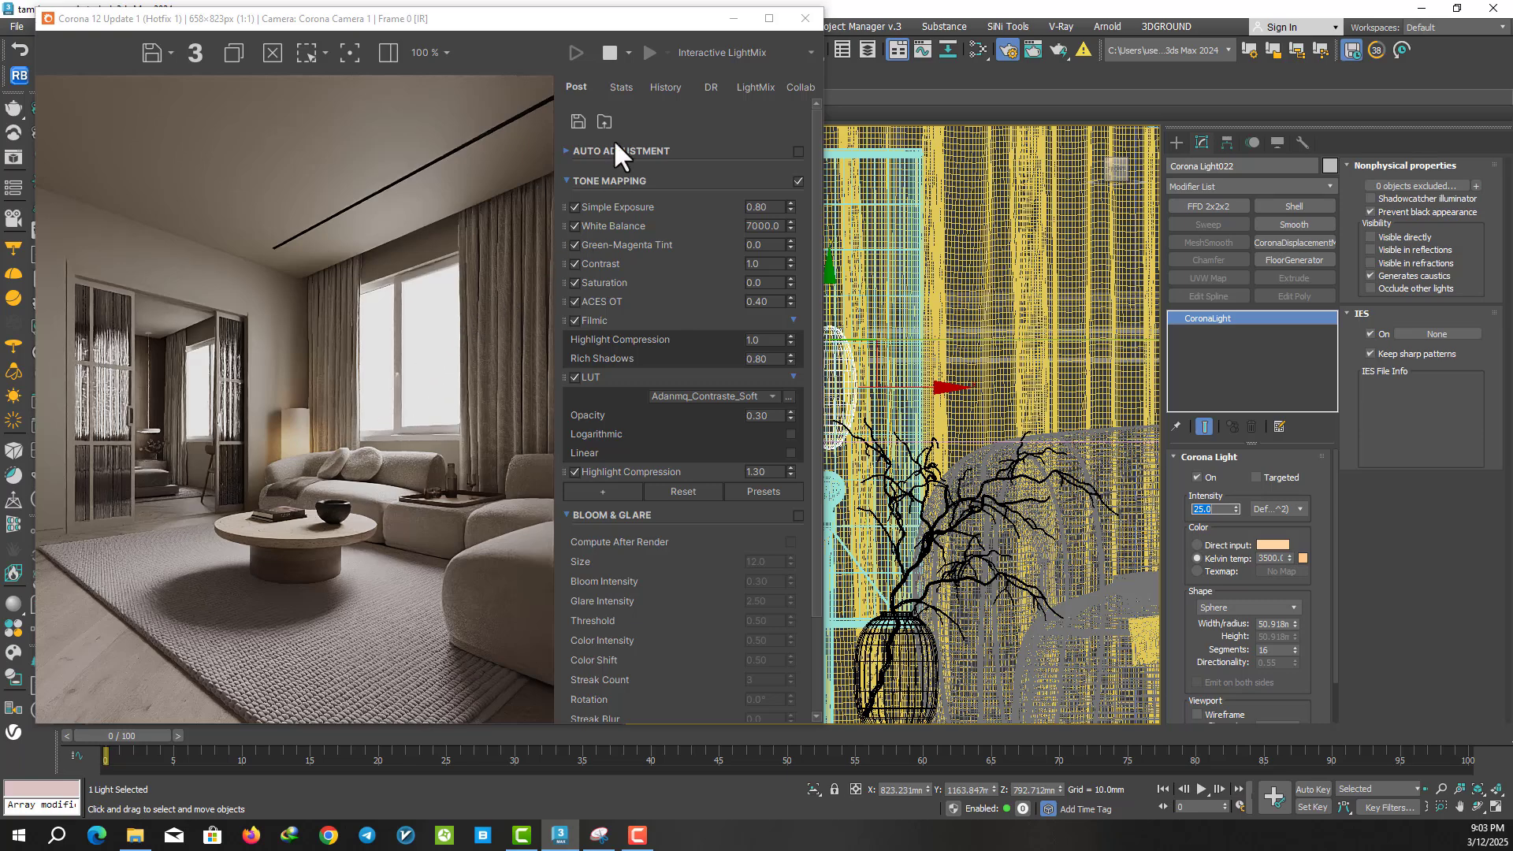
{"action": "left_click", "coordinate": [607, 52]}
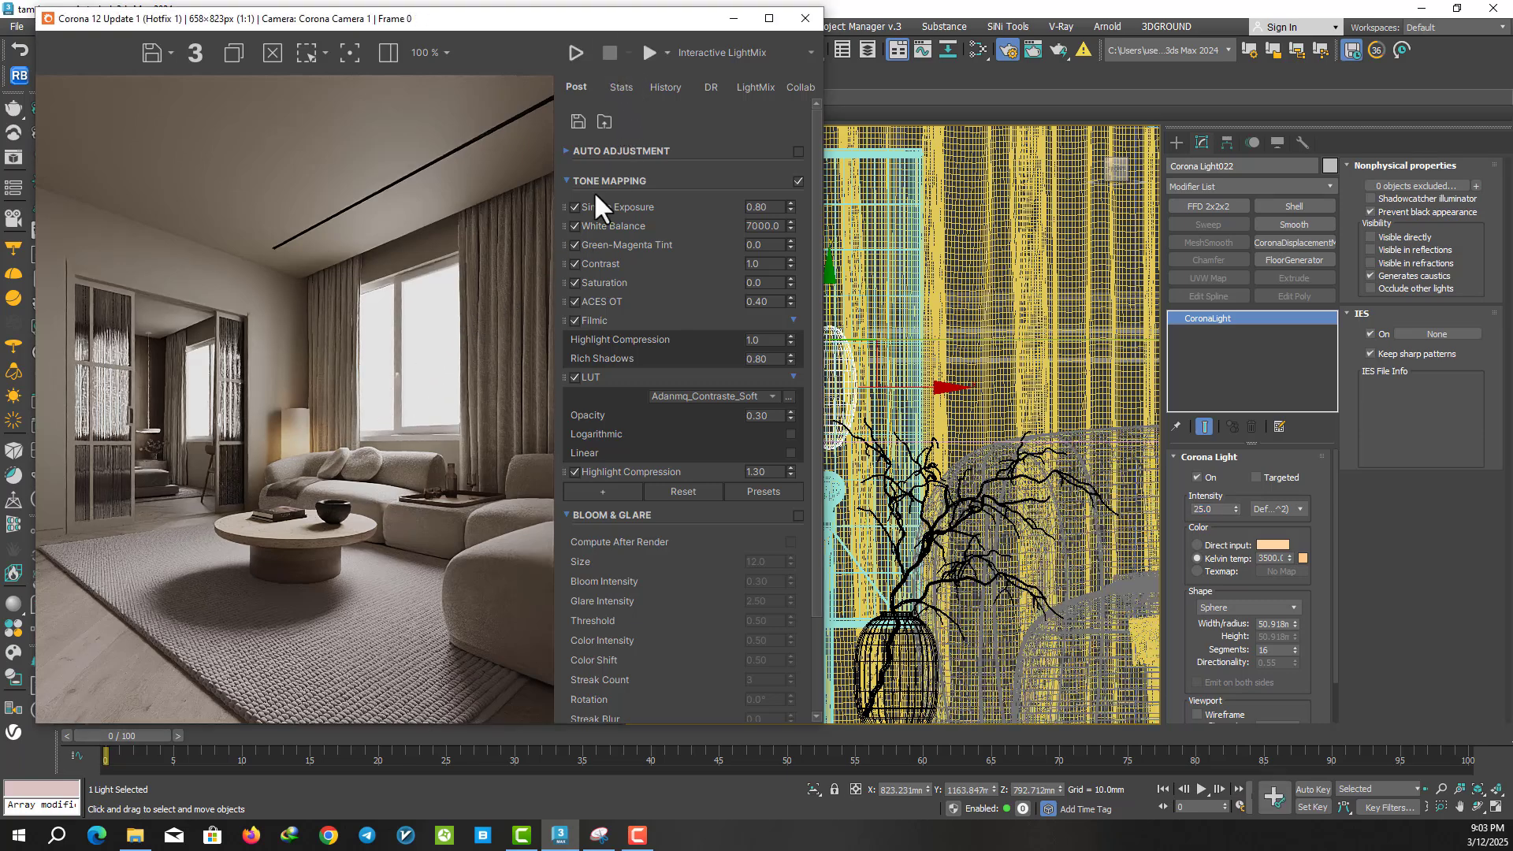
{"action": "left_click", "coordinate": [804, 17]}
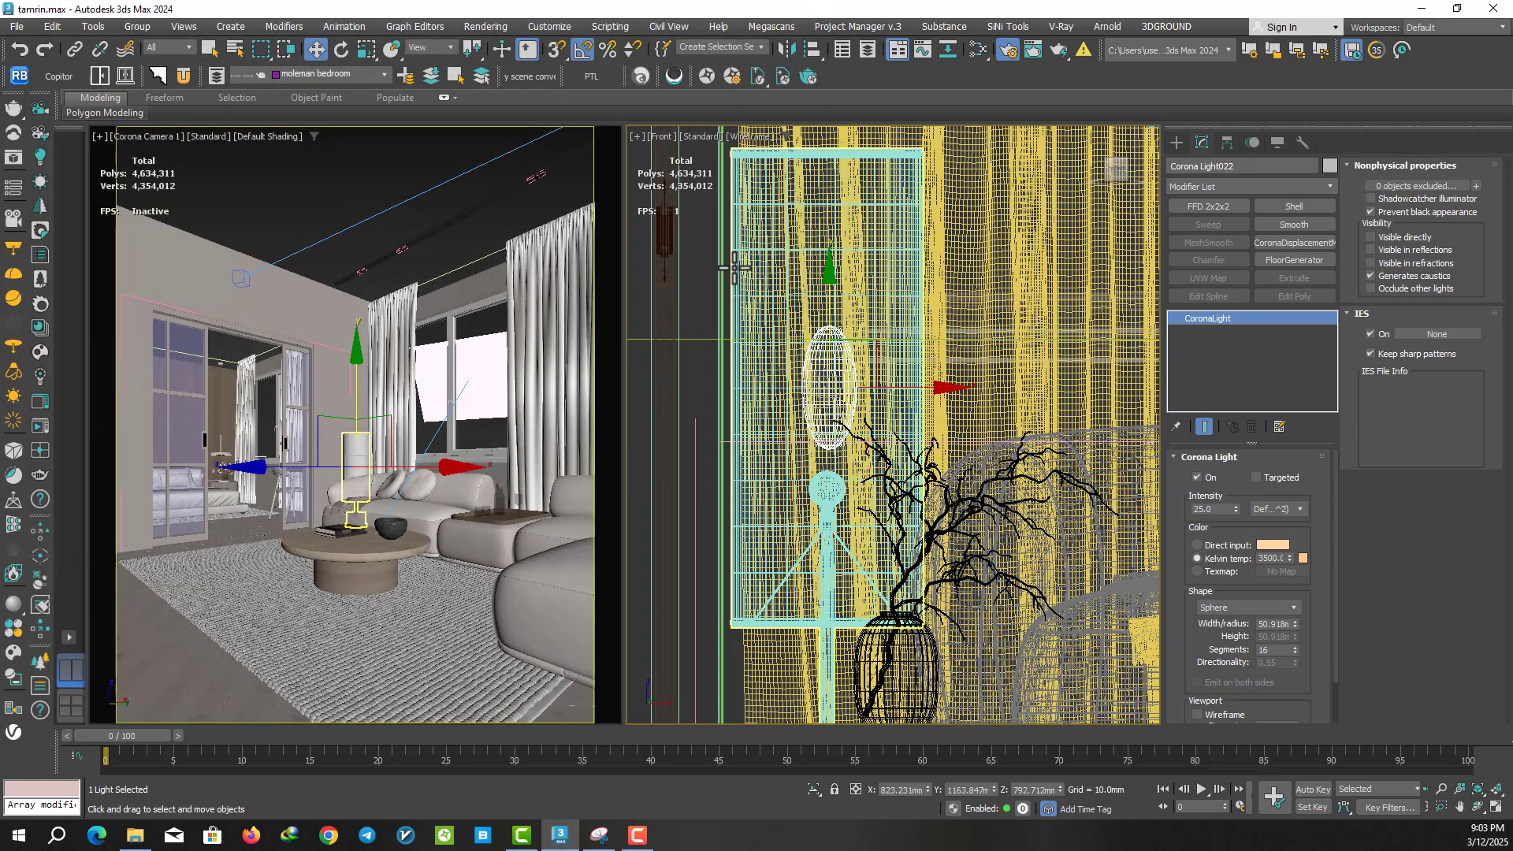
- Orbit over the room in a maximized perspective view and select the TV wall box and baseboard
{"action": "left_click", "coordinate": [703, 315]}
{"action": "key", "text": "p"}
{"action": "mouse_move", "coordinate": [796, 343]}
{"action": "middle_mouse_down", "text": "alt"}
{"action": "mouse_move", "coordinate": [919, 420]}
{"action": "mouse_move", "coordinate": [996, 557]}
{"action": "mouse_move", "coordinate": [1006, 492]}
{"action": "middle_mouse_up", "text": "alt"}
{"action": "key", "text": "F3"}
{"action": "scroll", "coordinate": [919, 420], "scroll_direction": "up", "scroll_amount": 5}
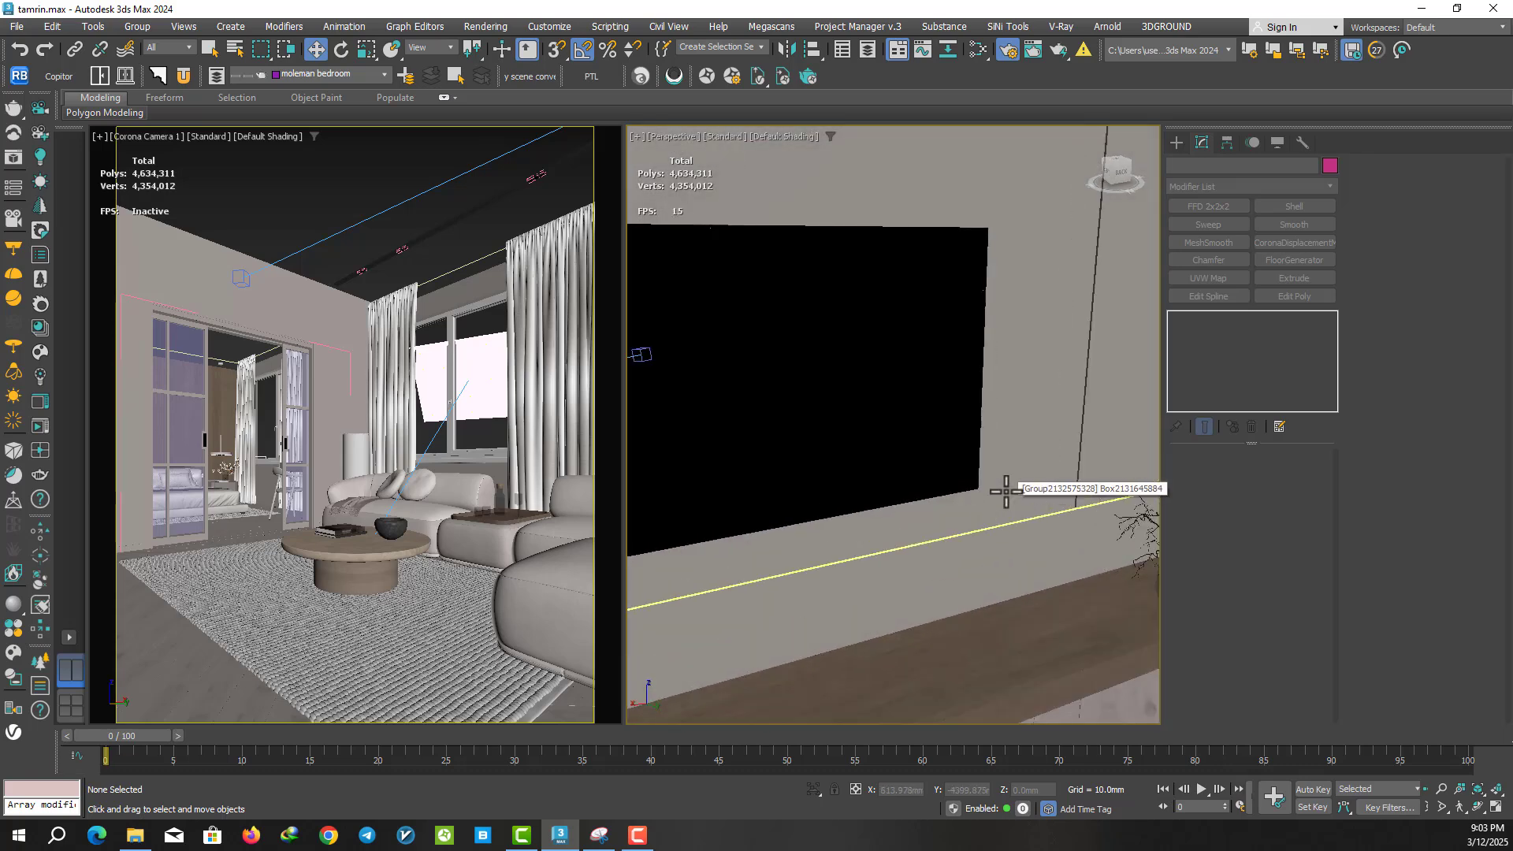
{"action": "left_click", "coordinate": [1006, 492]}
{"action": "scroll", "coordinate": [1010, 465], "scroll_direction": "down", "scroll_amount": 2}
{"action": "key", "text": "alt+w"}
{"action": "middle_click_drag", "start_coordinate": [979, 450], "coordinate": [979, 355]}
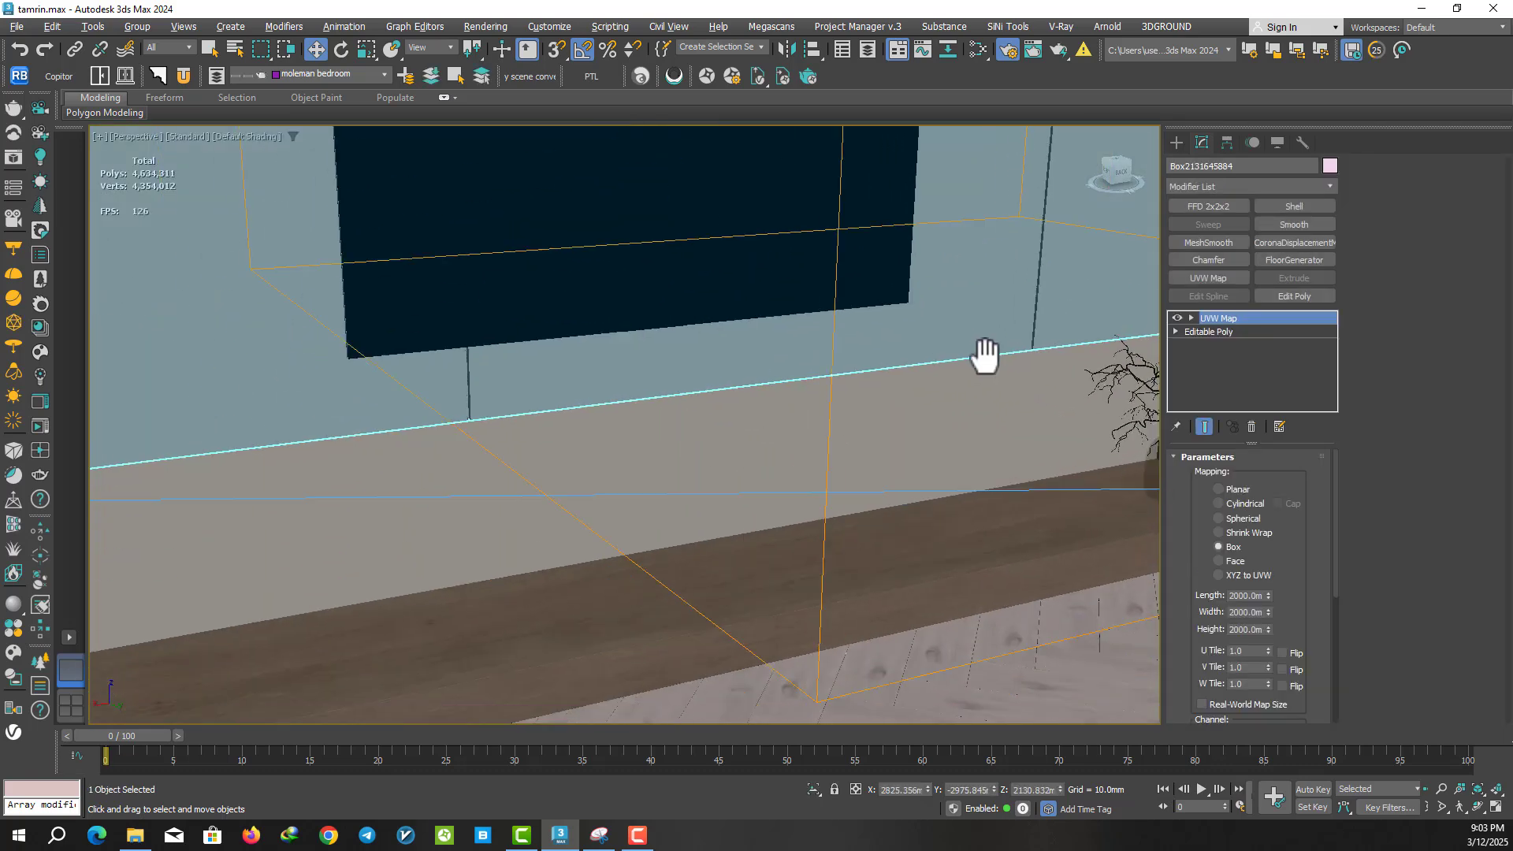
{"action": "left_click", "coordinate": [936, 533], "text": "ctrl"}
{"action": "key", "text": "alt+q"}
{"action": "middle_click_drag", "start_coordinate": [885, 497], "coordinate": [909, 491]}
{"action": "key", "text": "alt+q"}
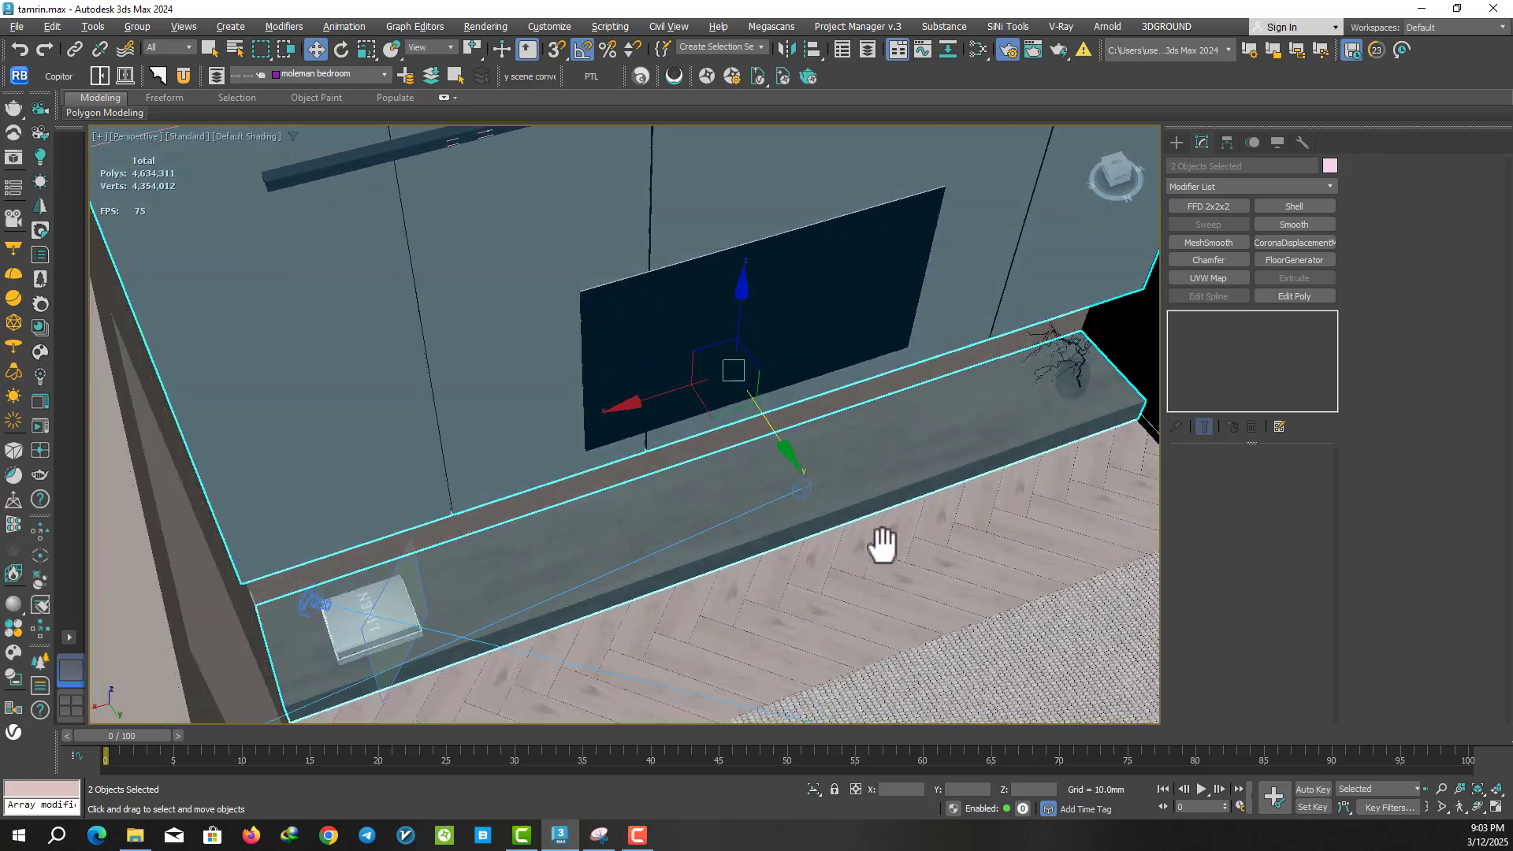
{"action": "middle_click_drag", "start_coordinate": [872, 541], "coordinate": [844, 541]}
- Isolate the wall and ledge, then show them in Top wireframe view without the grid
{"action": "left_click", "coordinate": [589, 452], "text": "ctrl"}
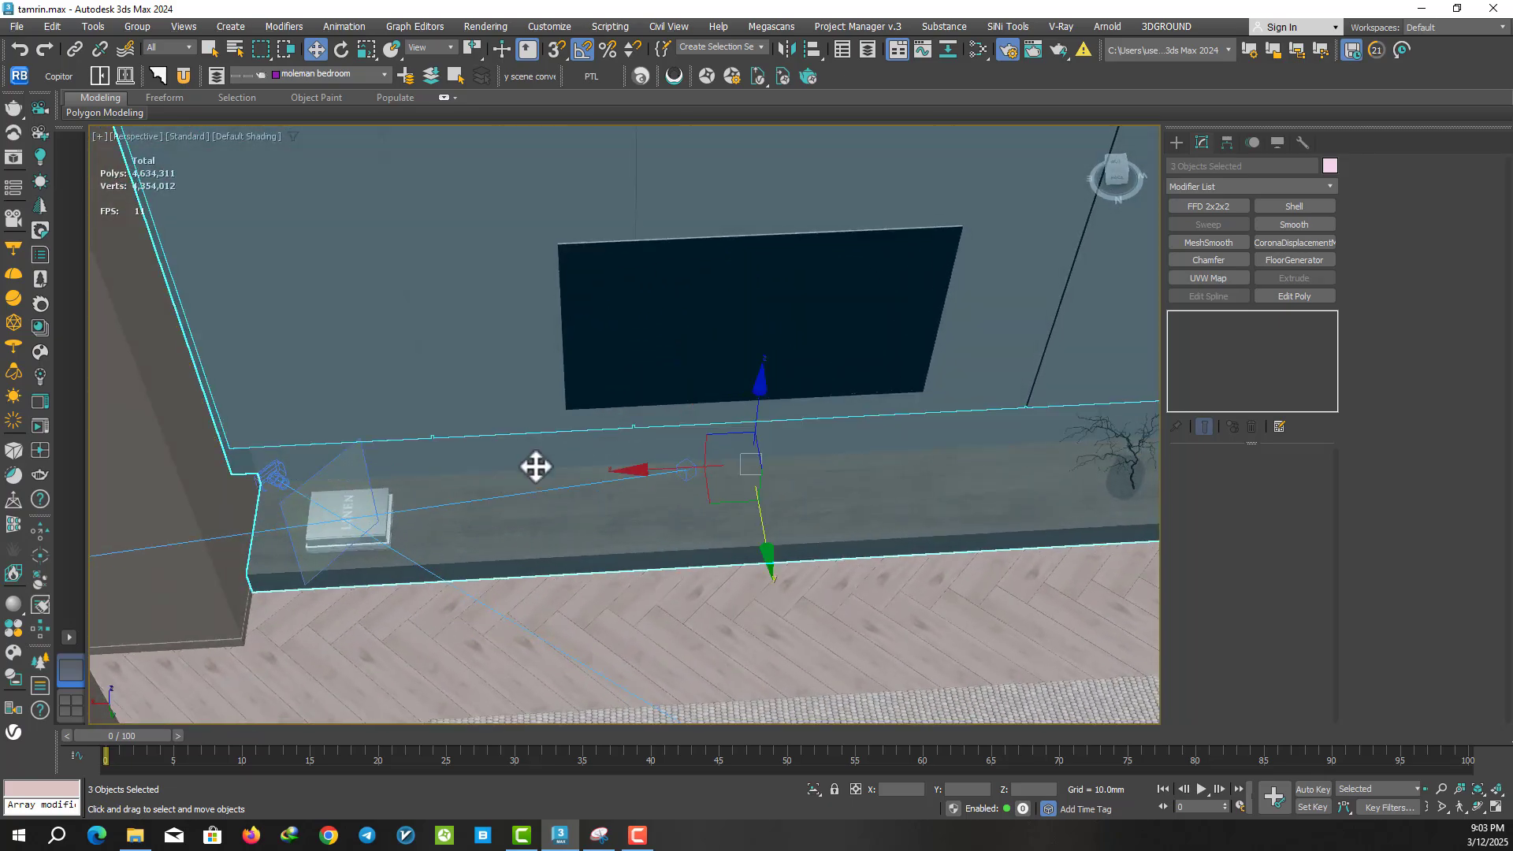
{"action": "left_click", "coordinate": [220, 507], "text": "ctrl"}
{"action": "scroll", "coordinate": [220, 507], "scroll_direction": "down", "scroll_amount": 2}
{"action": "middle_click_drag", "start_coordinate": [598, 517], "coordinate": [563, 530]}
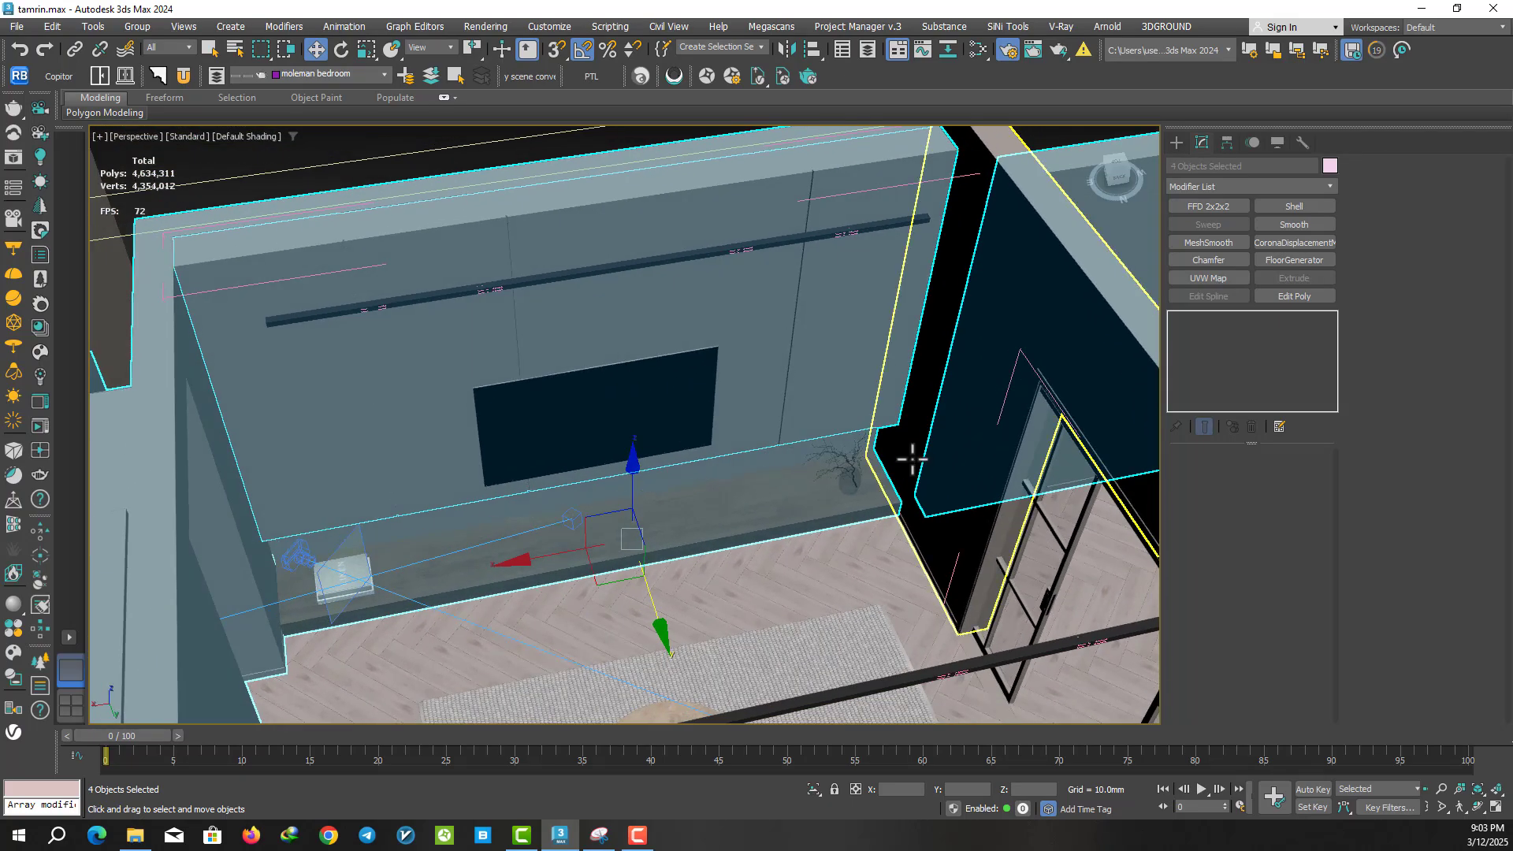
{"action": "left_click", "coordinate": [817, 470], "text": "alt"}
{"action": "key", "text": "alt+q"}
{"action": "left_click", "coordinate": [841, 553]}
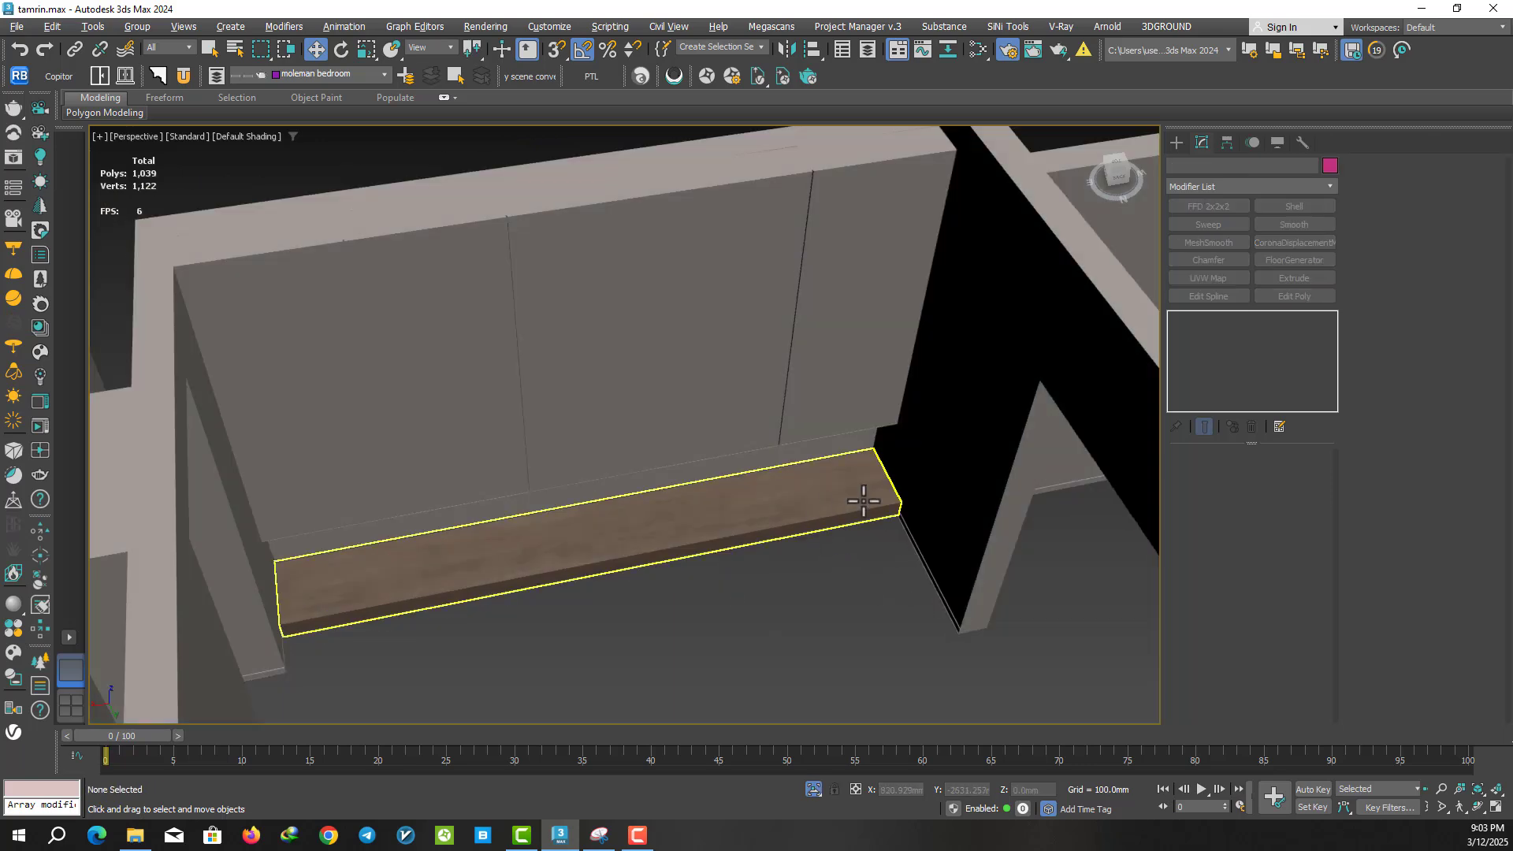
{"action": "key", "text": "t"}
{"action": "key", "text": "g"}
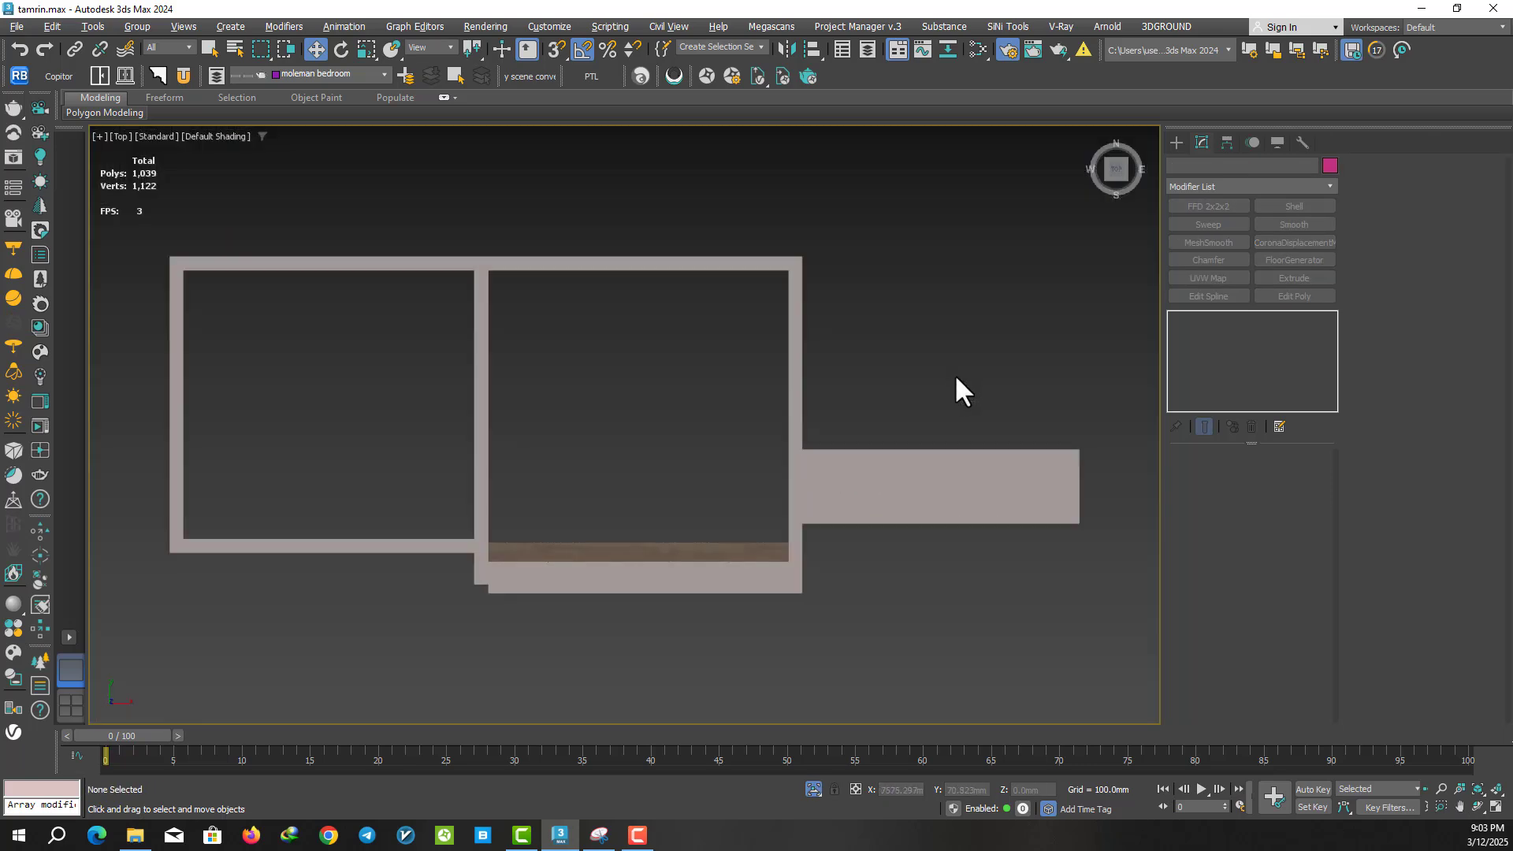
{"action": "key", "text": "F3"}
- Draw a long Rectangle Corona light along the wall ledge, about 4470 × 45 mm
{"action": "left_click", "coordinate": [1176, 142]}
{"action": "left_click", "coordinate": [1266, 247]}
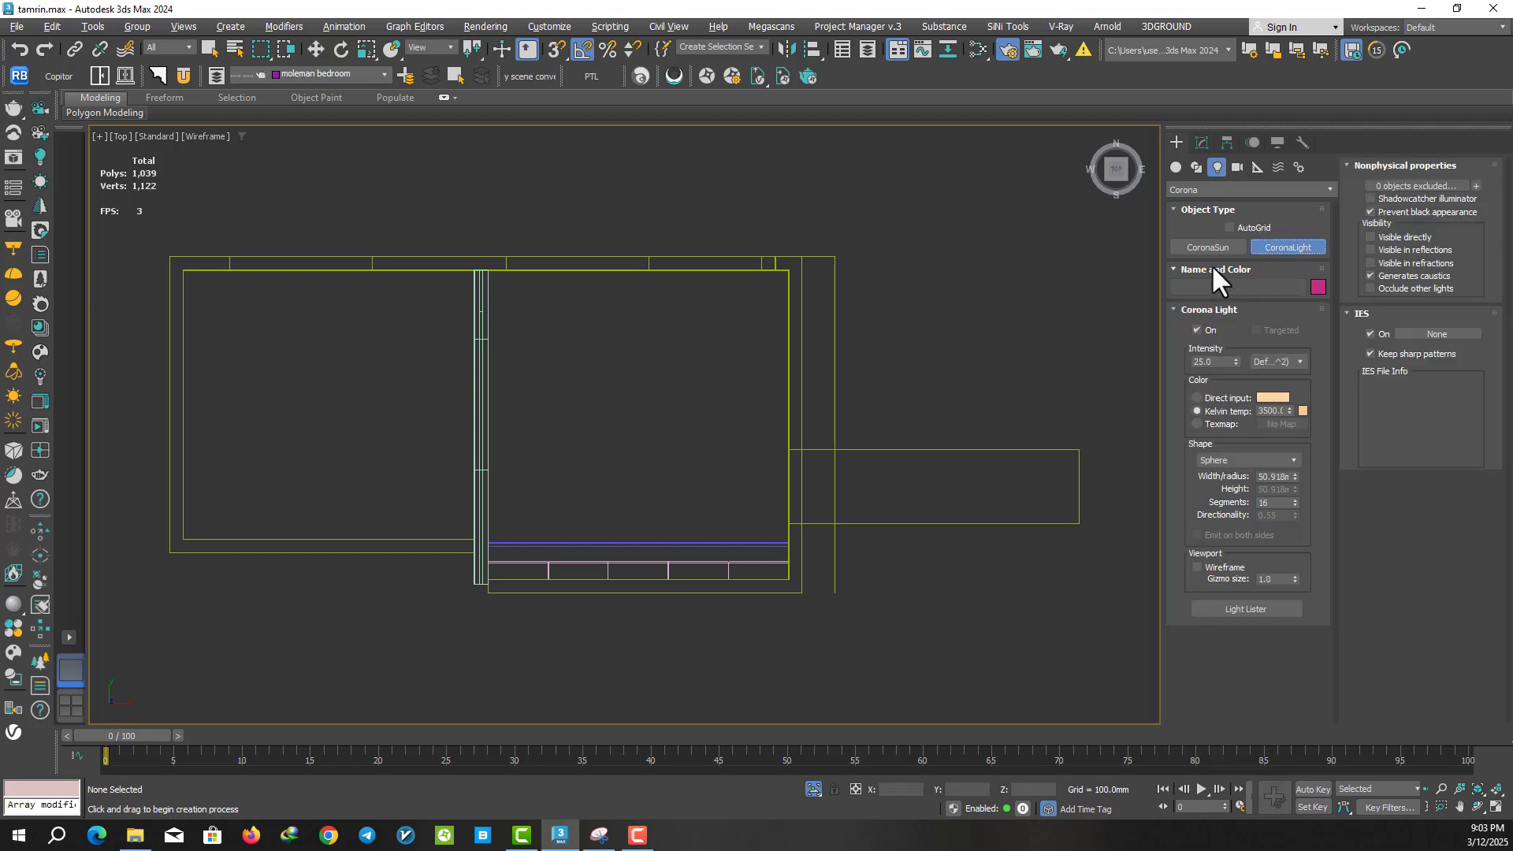
{"action": "left_click", "coordinate": [1220, 462]}
{"action": "scroll", "coordinate": [777, 594], "scroll_direction": "up", "scroll_amount": 3}
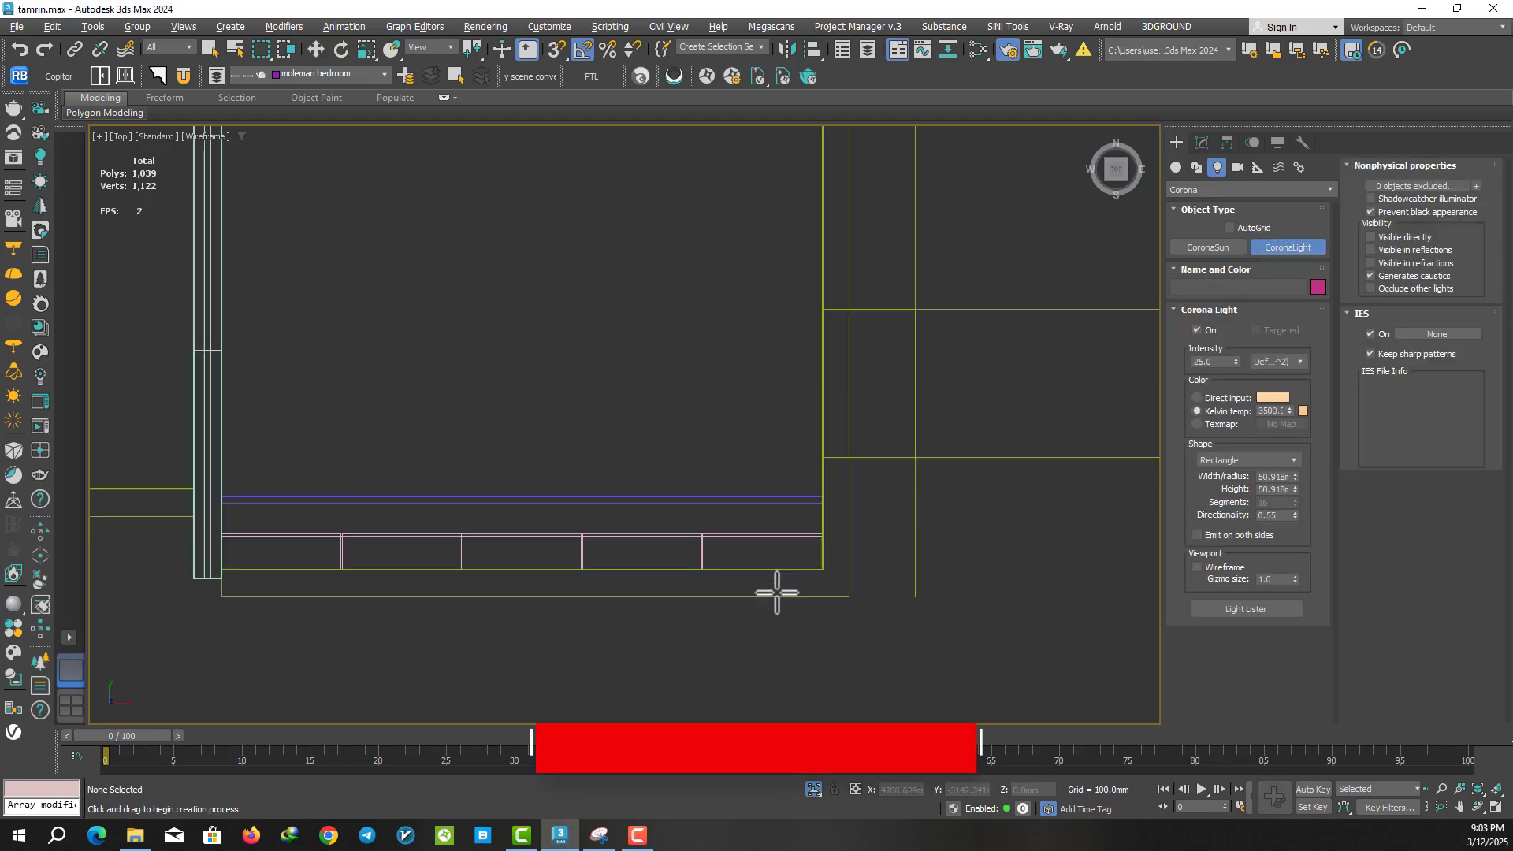
{"action": "scroll", "coordinate": [851, 554], "scroll_direction": "up", "scroll_amount": 2}
{"action": "scroll", "coordinate": [815, 536], "scroll_direction": "up", "scroll_amount": 2}
{"action": "mouse_move", "coordinate": [808, 566]}
{"action": "left_mouse_down"}
{"action": "mouse_move", "coordinate": [716, 524]}
{"action": "mouse_move", "coordinate": [300, 479]}
{"action": "mouse_move", "coordinate": [297, 465]}
{"action": "left_mouse_up"}
{"action": "scroll", "coordinate": [714, 524], "scroll_direction": "down", "scroll_amount": 2}
{"action": "scroll", "coordinate": [413, 490], "scroll_direction": "up", "scroll_amount": 2}
{"action": "scroll", "coordinate": [331, 513], "scroll_direction": "up", "scroll_amount": 2}
{"action": "key", "text": "w"}
- Raise the rectangular light to about 690 mm in Left view, then view through Corona Camera 1
{"action": "key", "text": "l"}
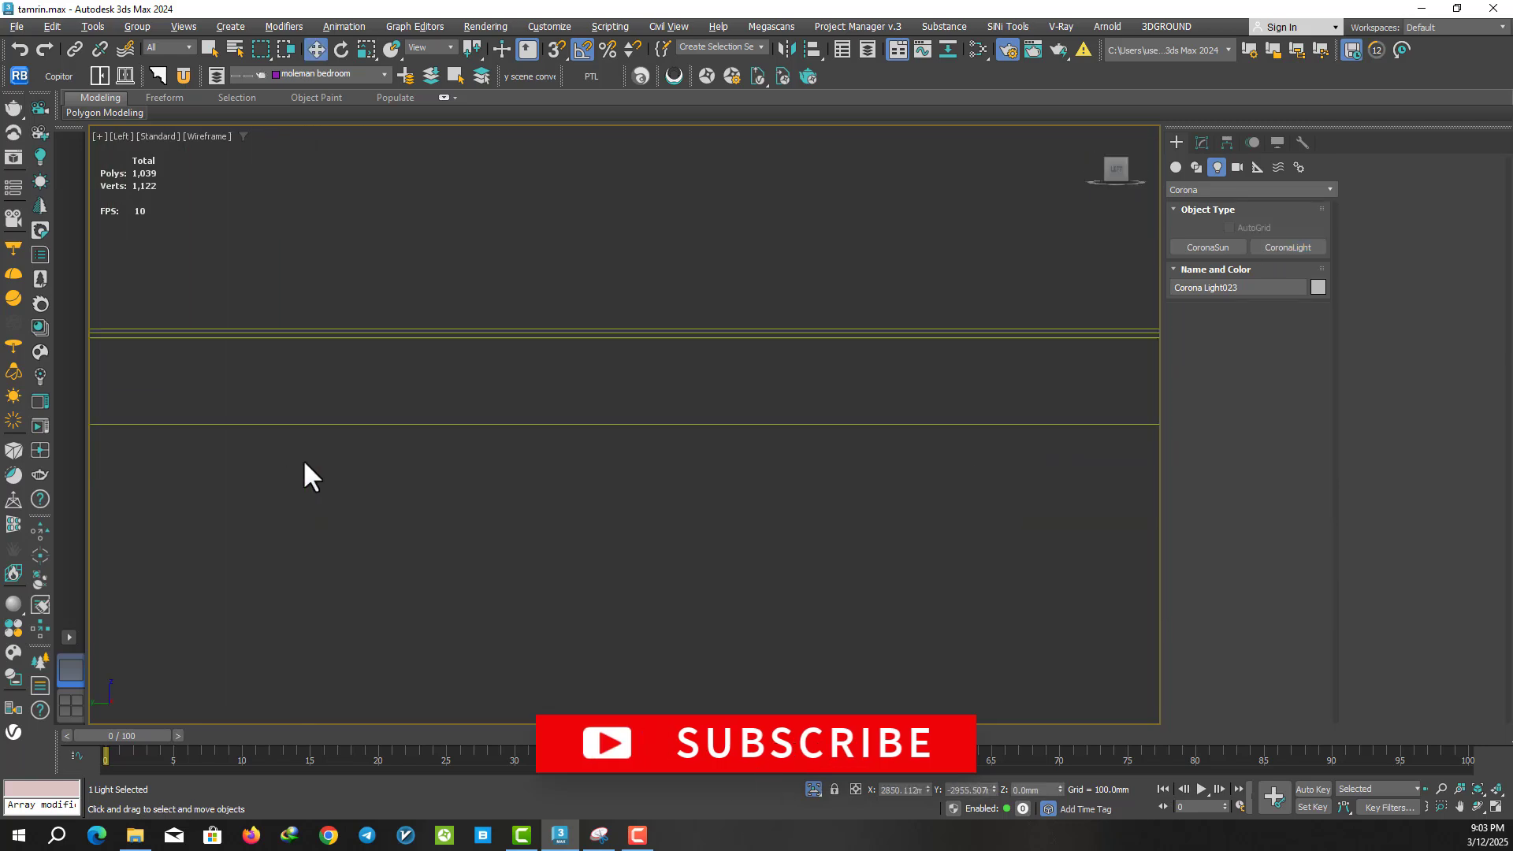
{"action": "middle_click_drag", "start_coordinate": [480, 399], "coordinate": [524, 558]}
{"action": "left_click_drag", "start_coordinate": [524, 558], "coordinate": [552, 281]}
{"action": "scroll", "coordinate": [523, 310], "scroll_direction": "up", "scroll_amount": 2}
{"action": "scroll", "coordinate": [510, 374], "scroll_direction": "up", "scroll_amount": 3}
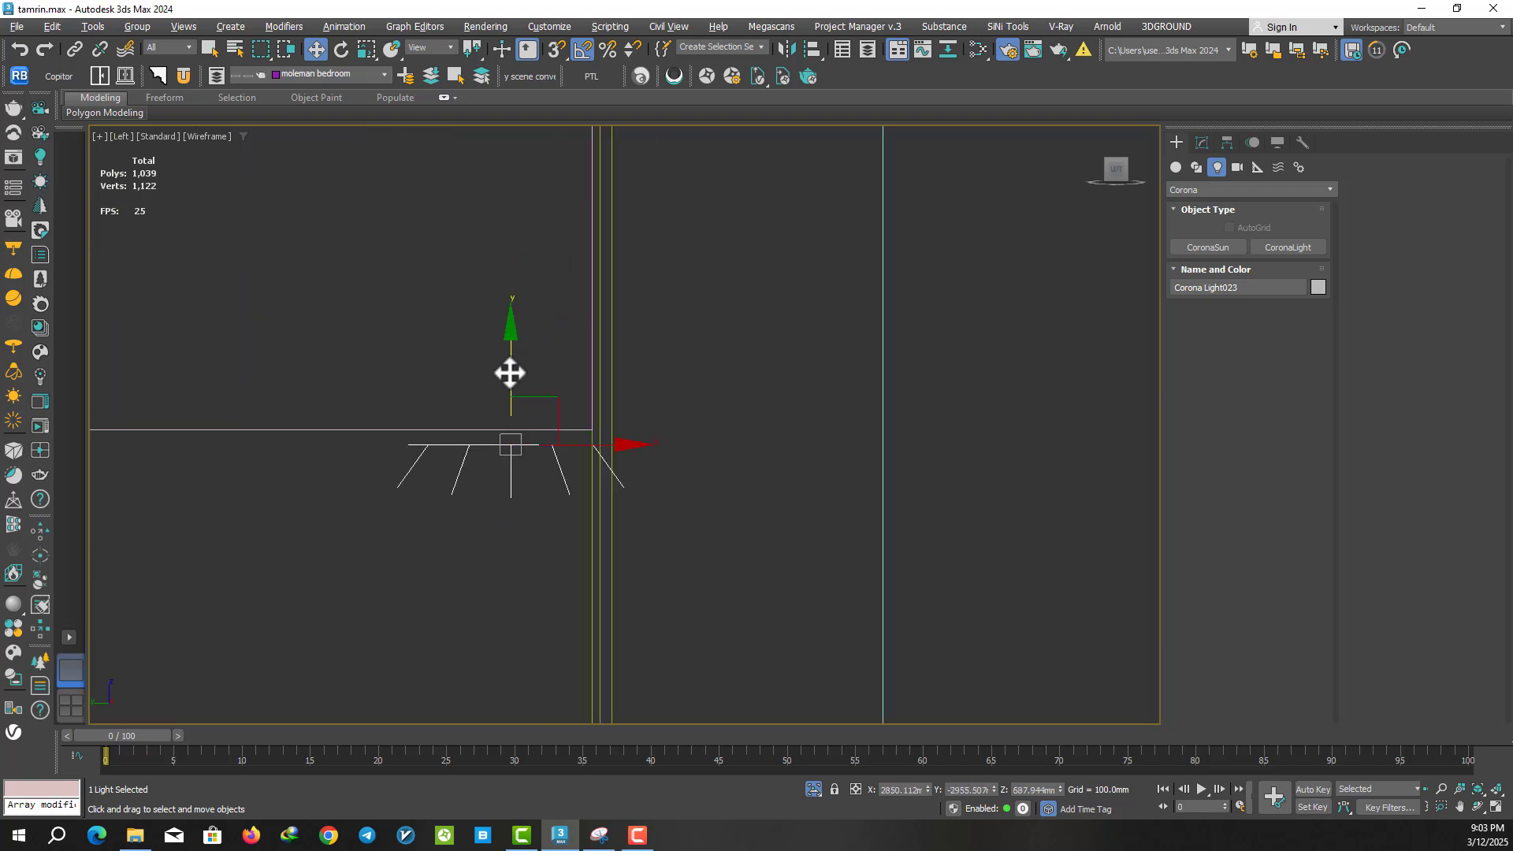
{"action": "left_click_drag", "start_coordinate": [508, 375], "coordinate": [516, 362]}
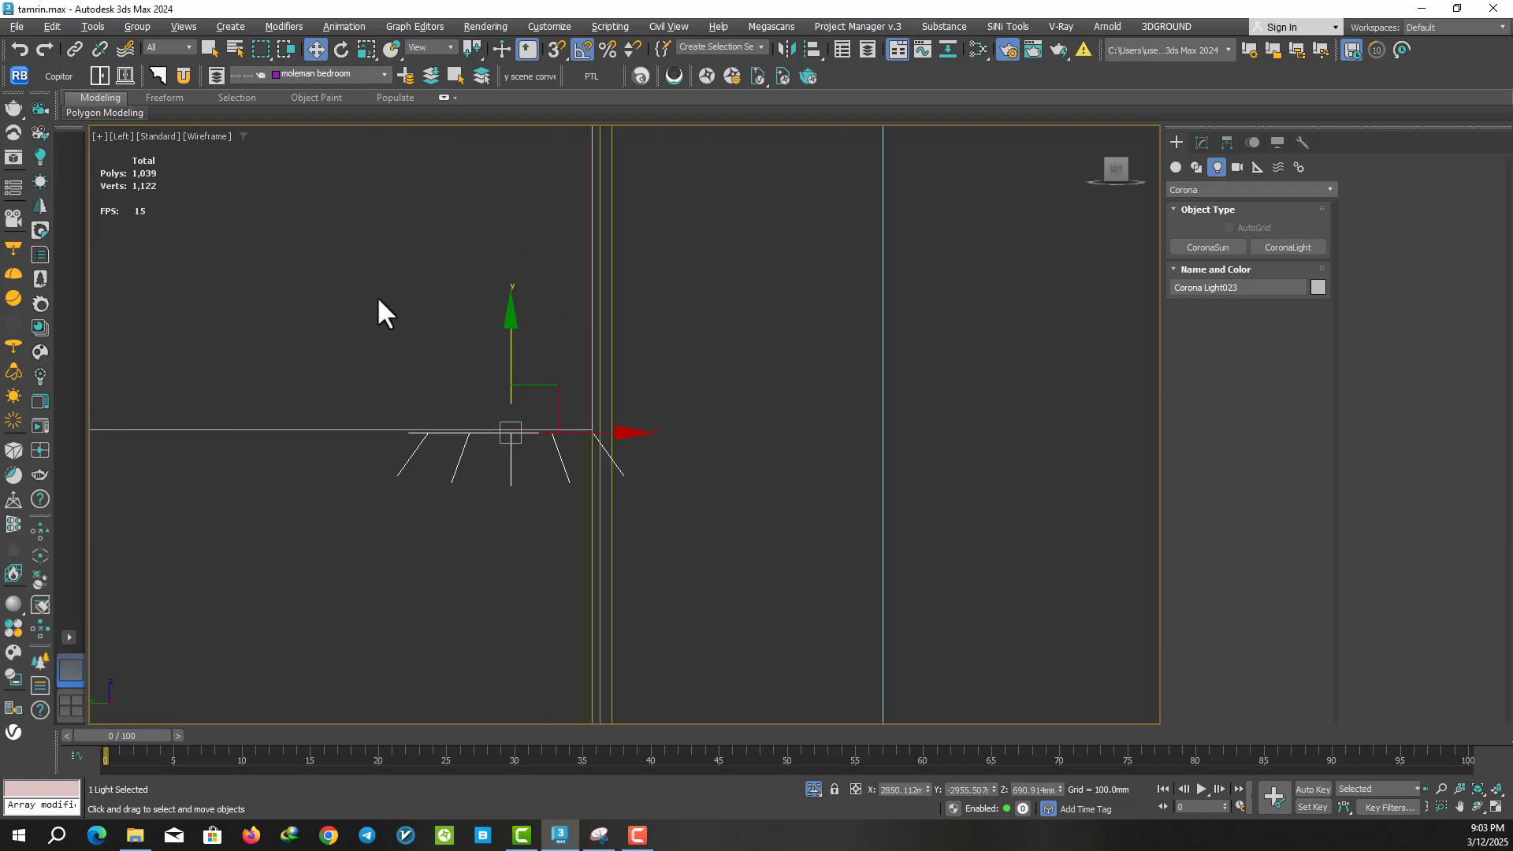
{"action": "left_click", "coordinate": [406, 298]}
{"action": "key", "text": "c"}
{"action": "double_click", "coordinate": [738, 313]}
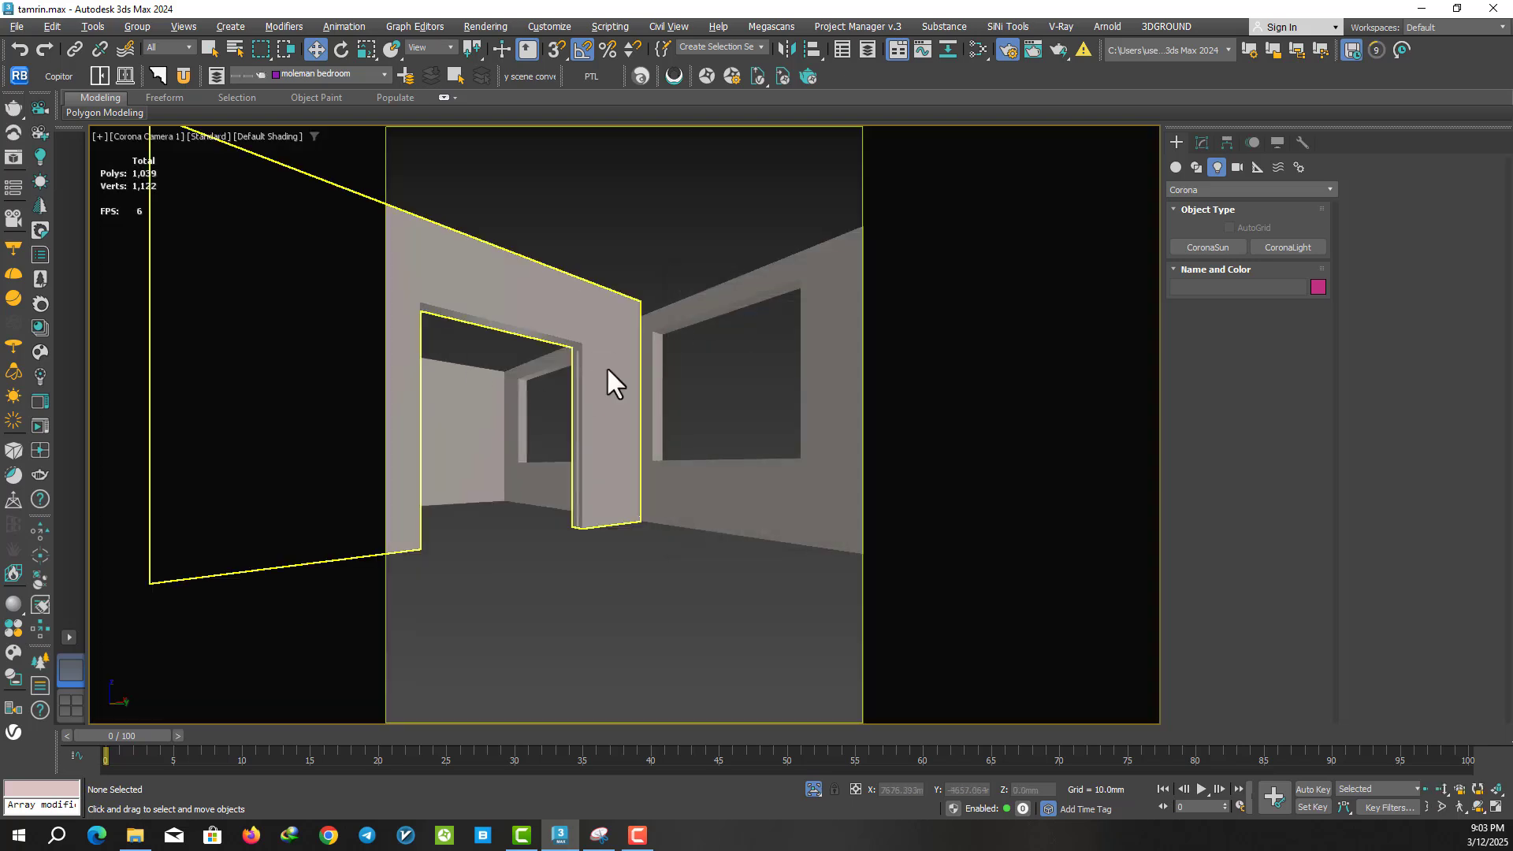
- Switch the view to Corona Camera 002 showing the full furnished scene
{"action": "key", "text": "c"}
{"action": "double_click", "coordinate": [691, 305]}
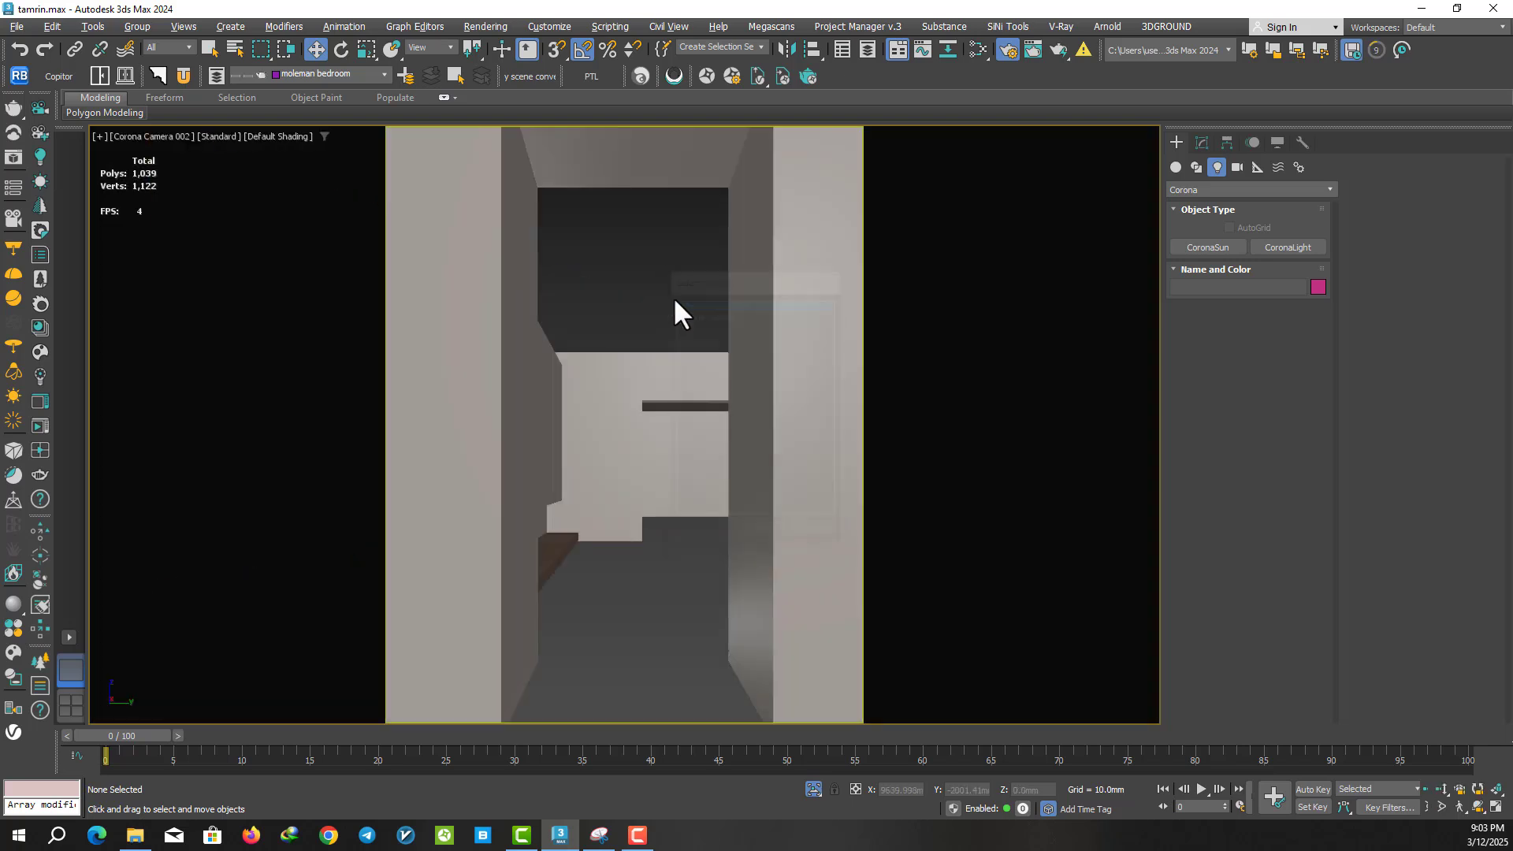
{"action": "left_click", "coordinate": [813, 788]}
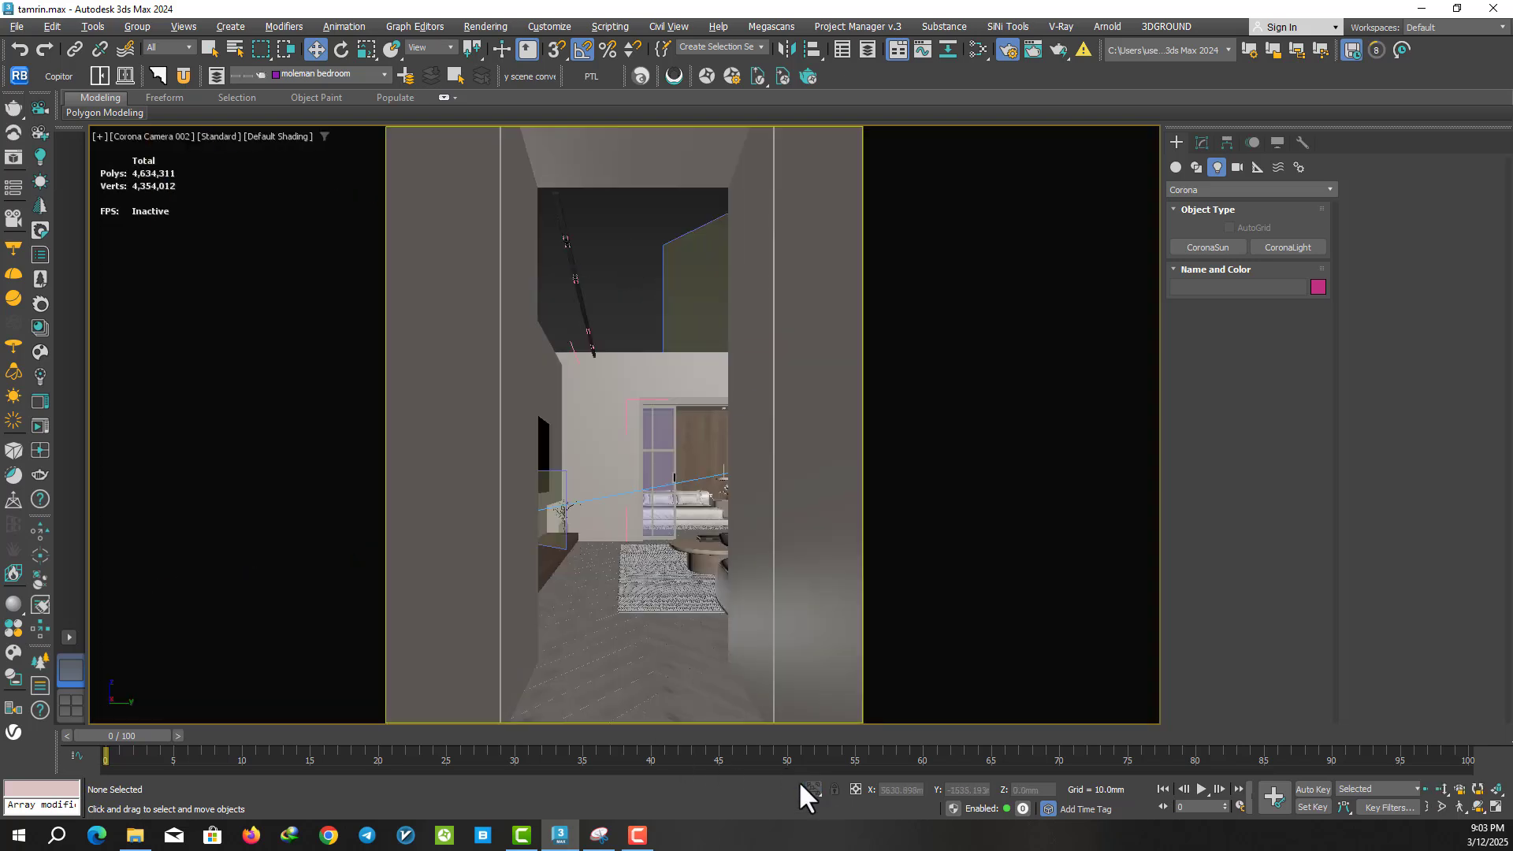
- Open the Corona frame buffer, set the selection filter to Lights, and select the new light
{"action": "left_click", "coordinate": [40, 403]}
{"action": "left_click_drag", "start_coordinate": [609, 16], "coordinate": [1127, 32]}
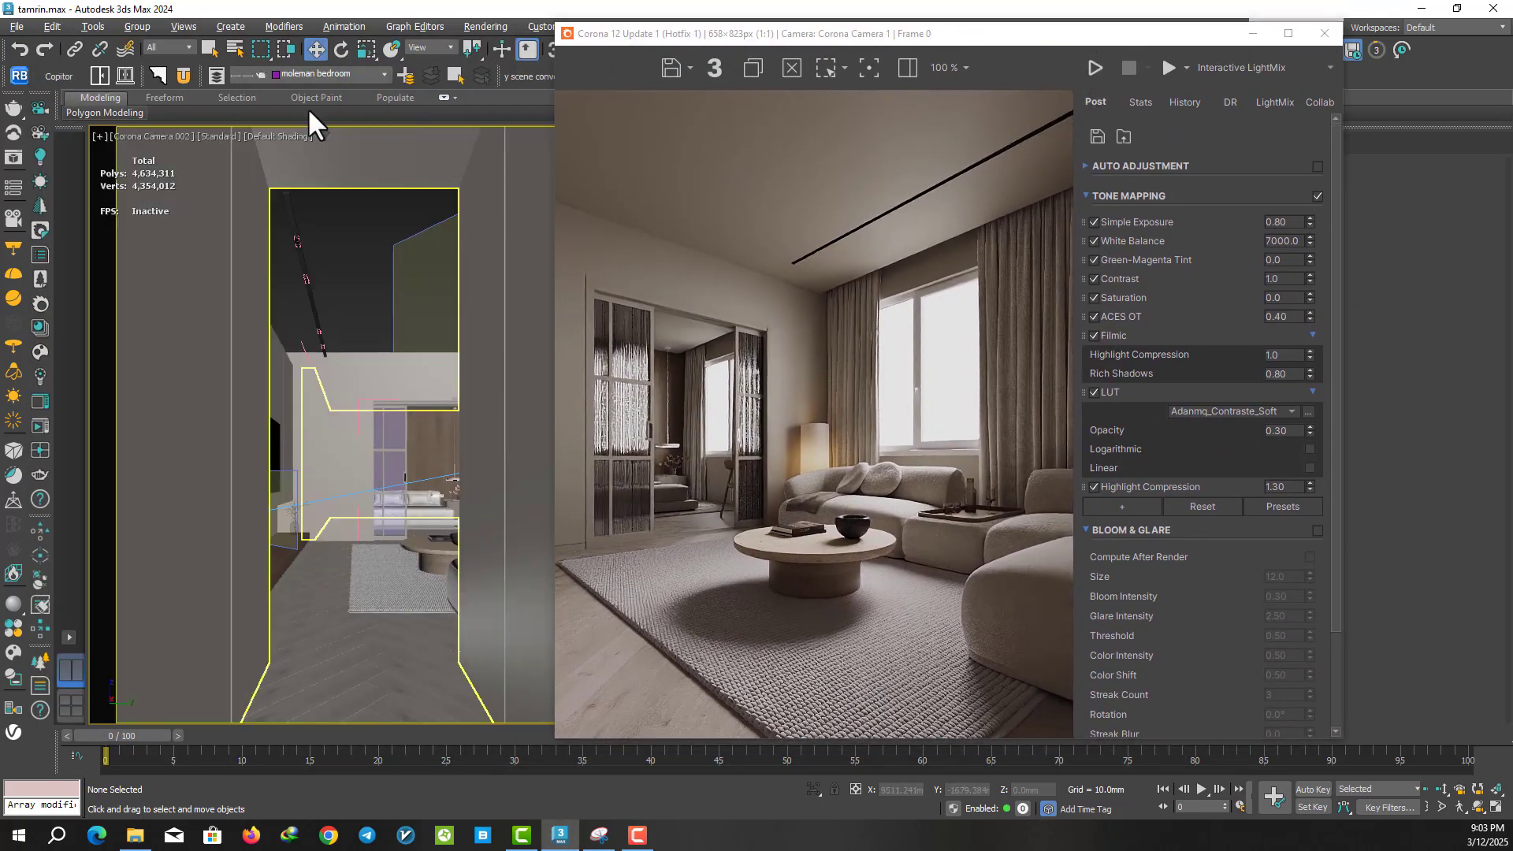
{"action": "left_click", "coordinate": [167, 48]}
{"action": "left_click", "coordinate": [162, 92]}
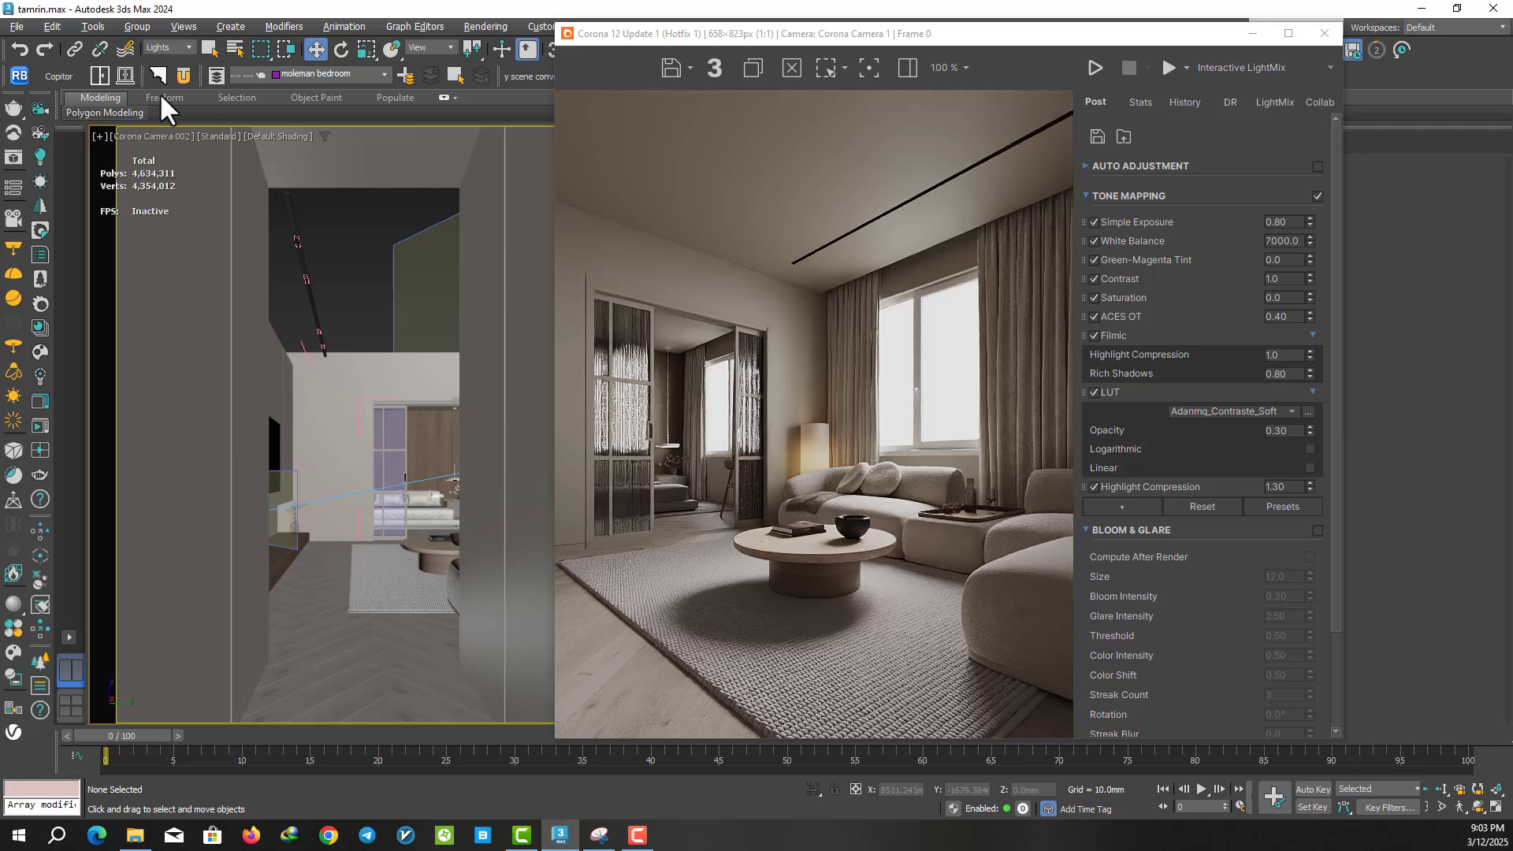
{"action": "left_click", "coordinate": [273, 502]}
{"action": "left_click_drag", "start_coordinate": [1065, 39], "coordinate": [701, 52]}
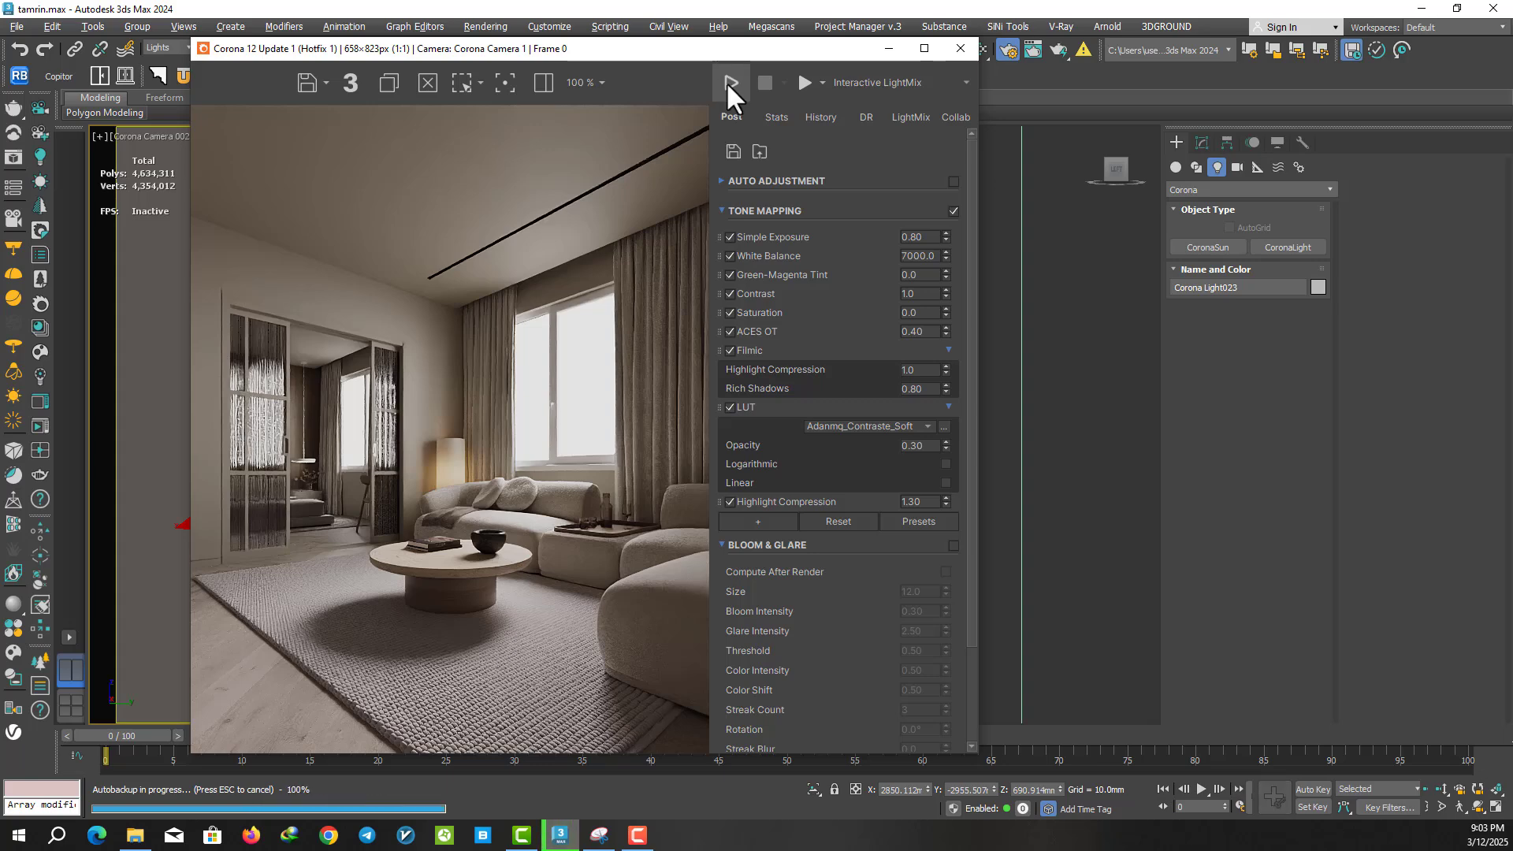
- Start an interactive Corona render from Corona Camera 002 and show Corona Light023's parameters in the Modify panel
{"action": "left_click", "coordinate": [727, 82]}
{"action": "left_click_drag", "start_coordinate": [686, 59], "coordinate": [560, 55]}
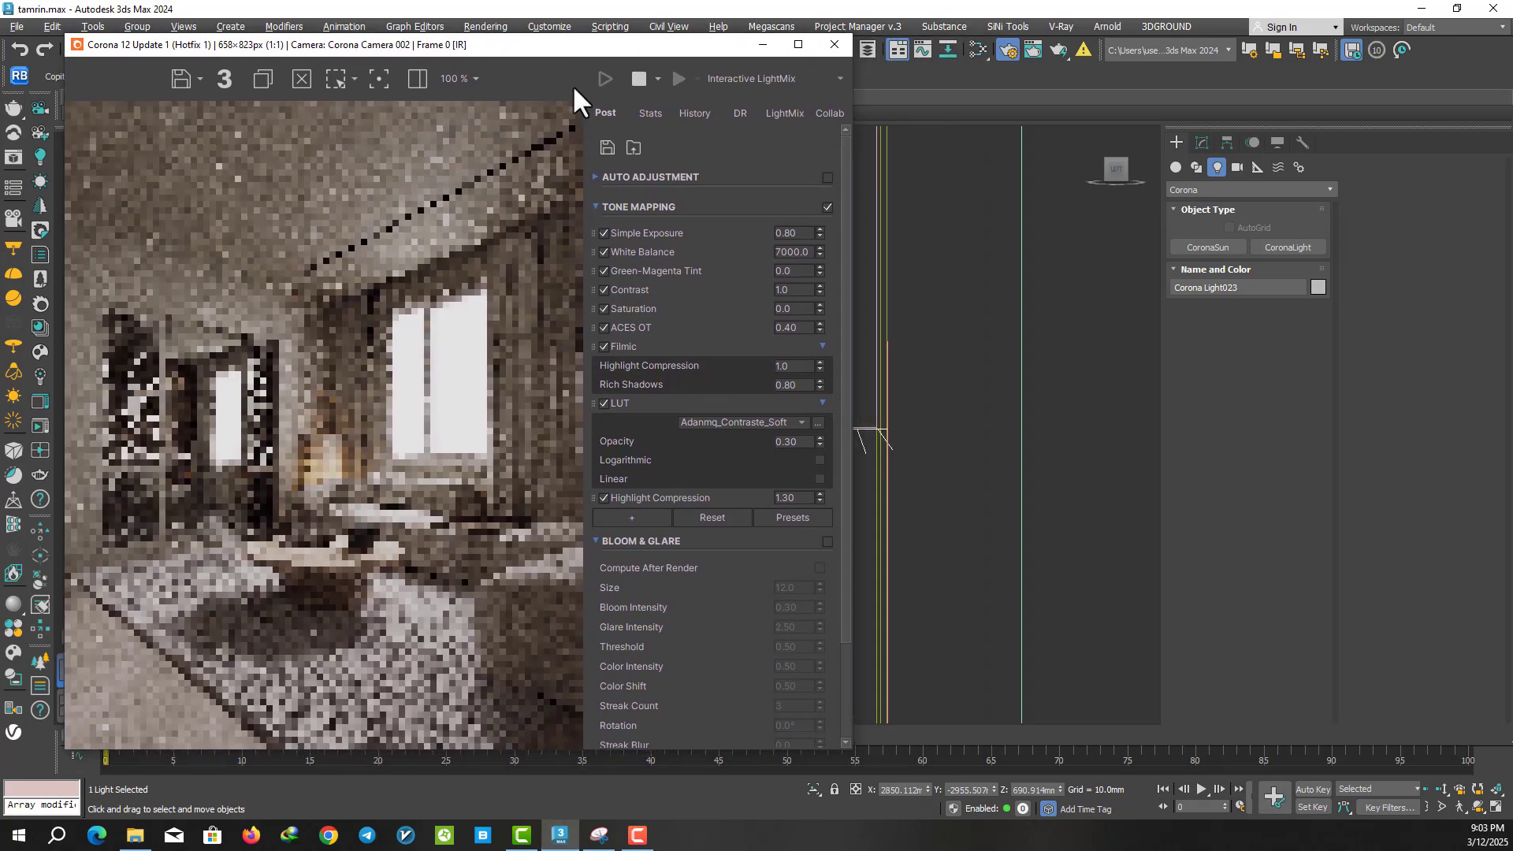
{"action": "left_click", "coordinate": [1201, 143]}
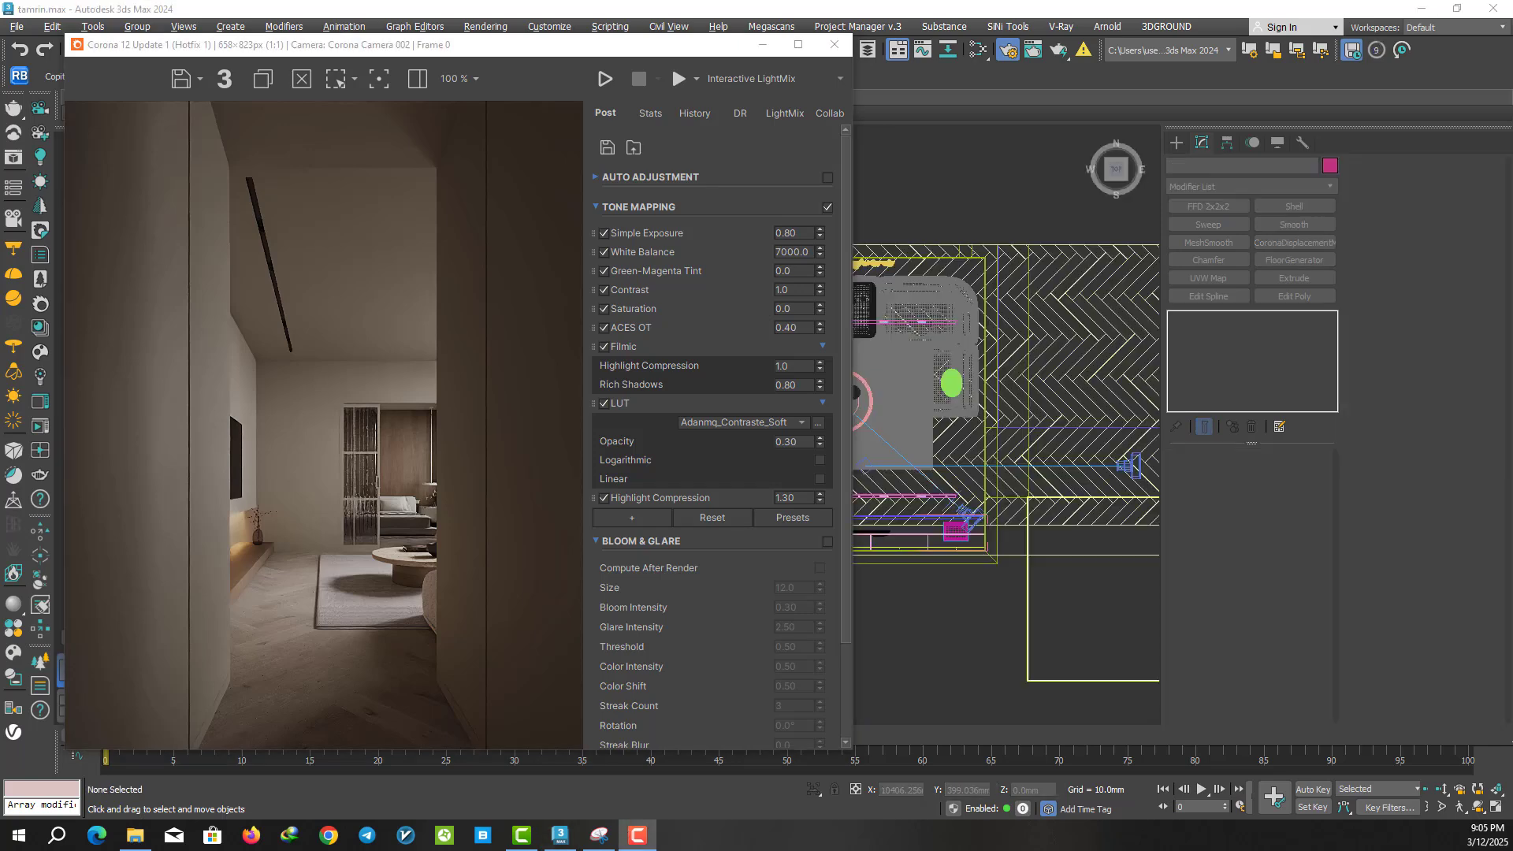
{"action": "left_click_drag", "start_coordinate": [553, 49], "coordinate": [942, 57]}
- Switch the view to Corona Camera 003 and start an interactive Corona render of it
{"action": "key", "text": "c"}
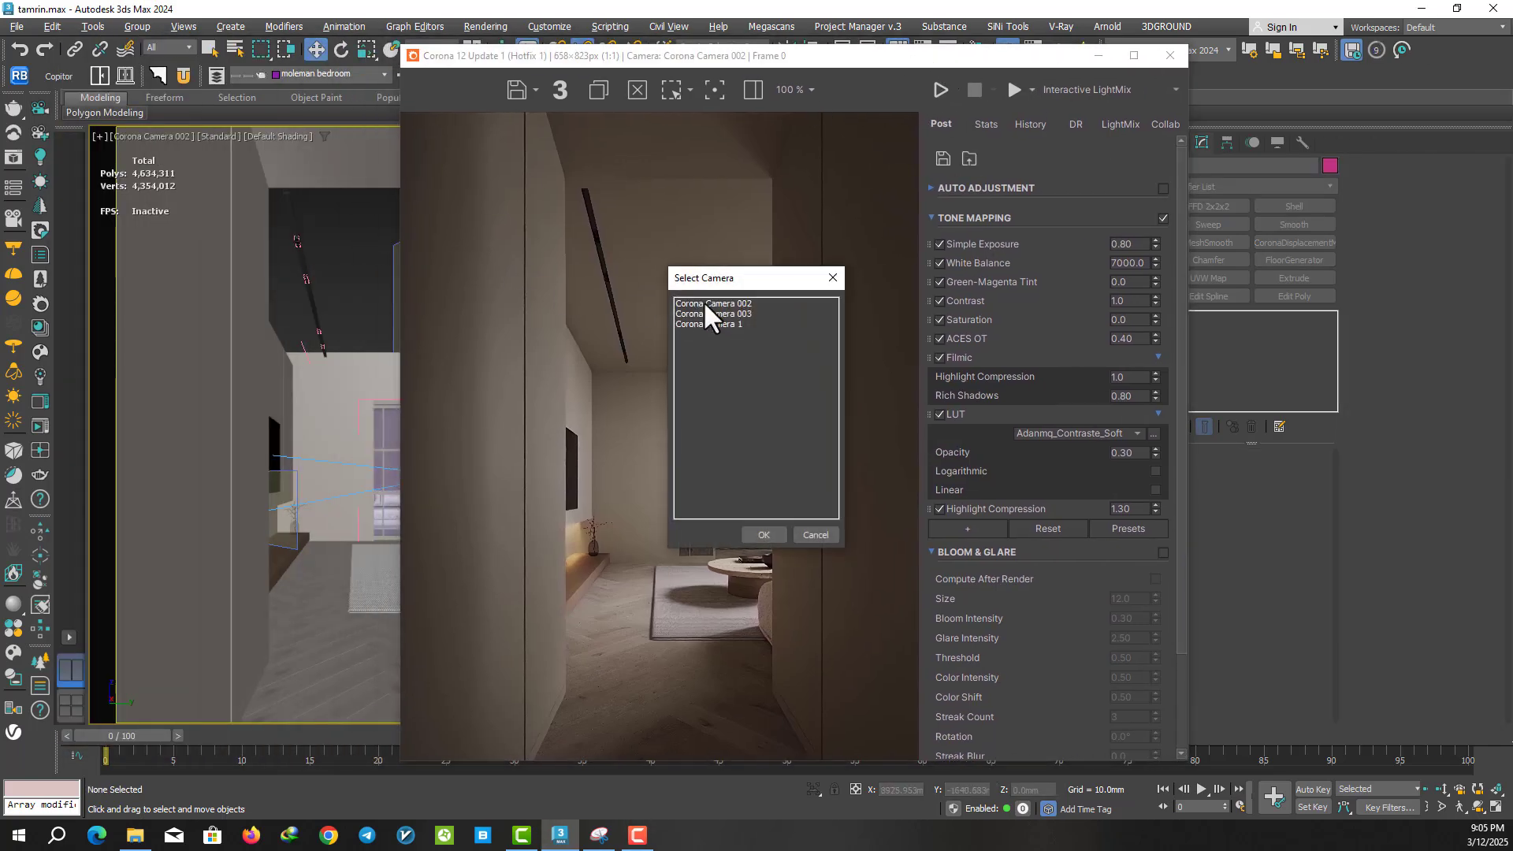
{"action": "double_click", "coordinate": [706, 313]}
{"action": "left_click", "coordinate": [942, 91]}
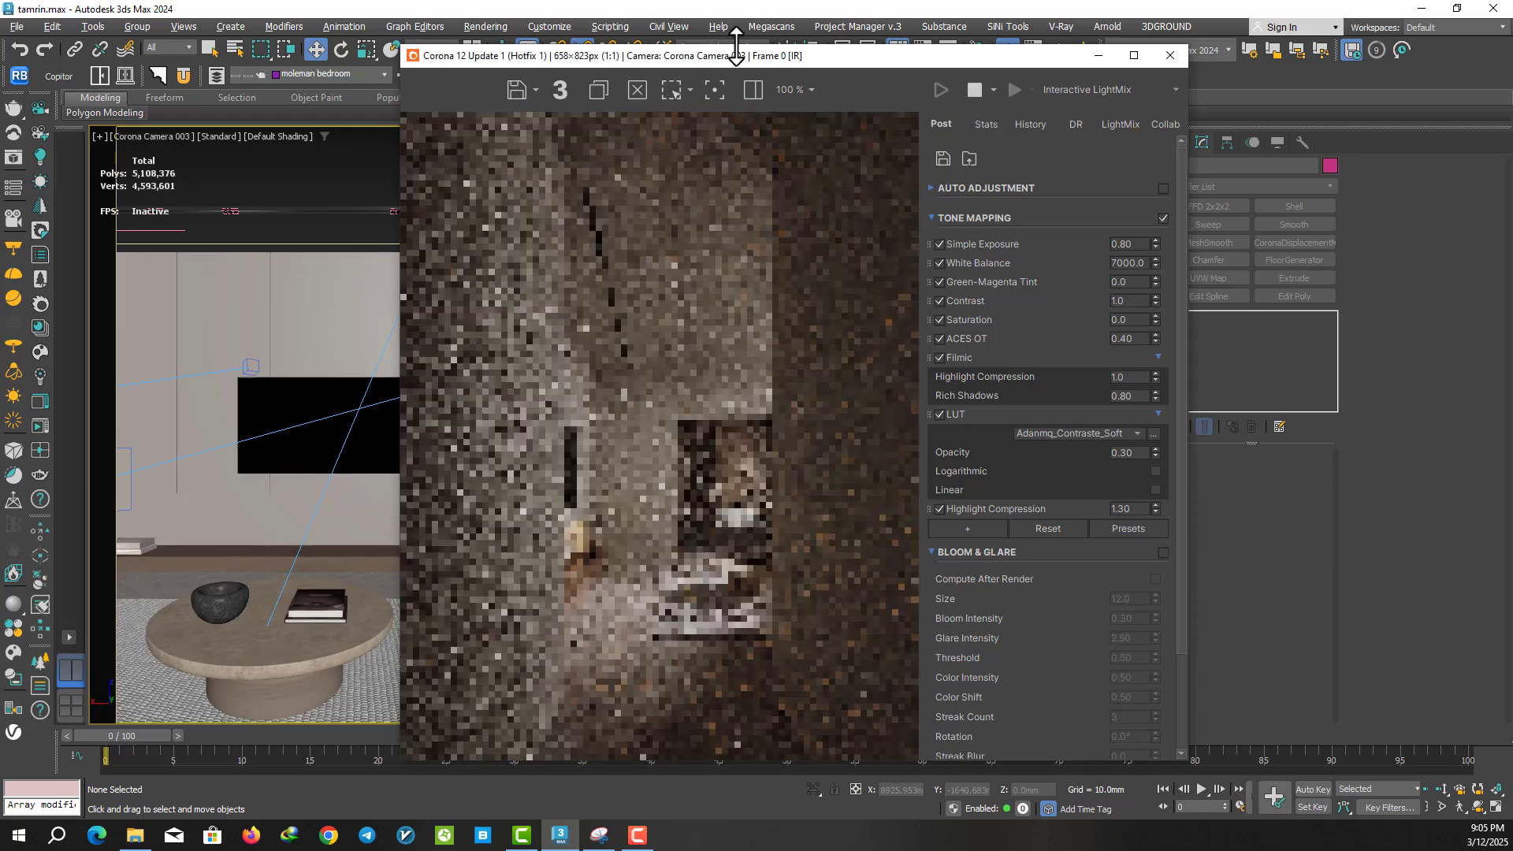
{"action": "left_click_drag", "start_coordinate": [749, 58], "coordinate": [477, 48]}
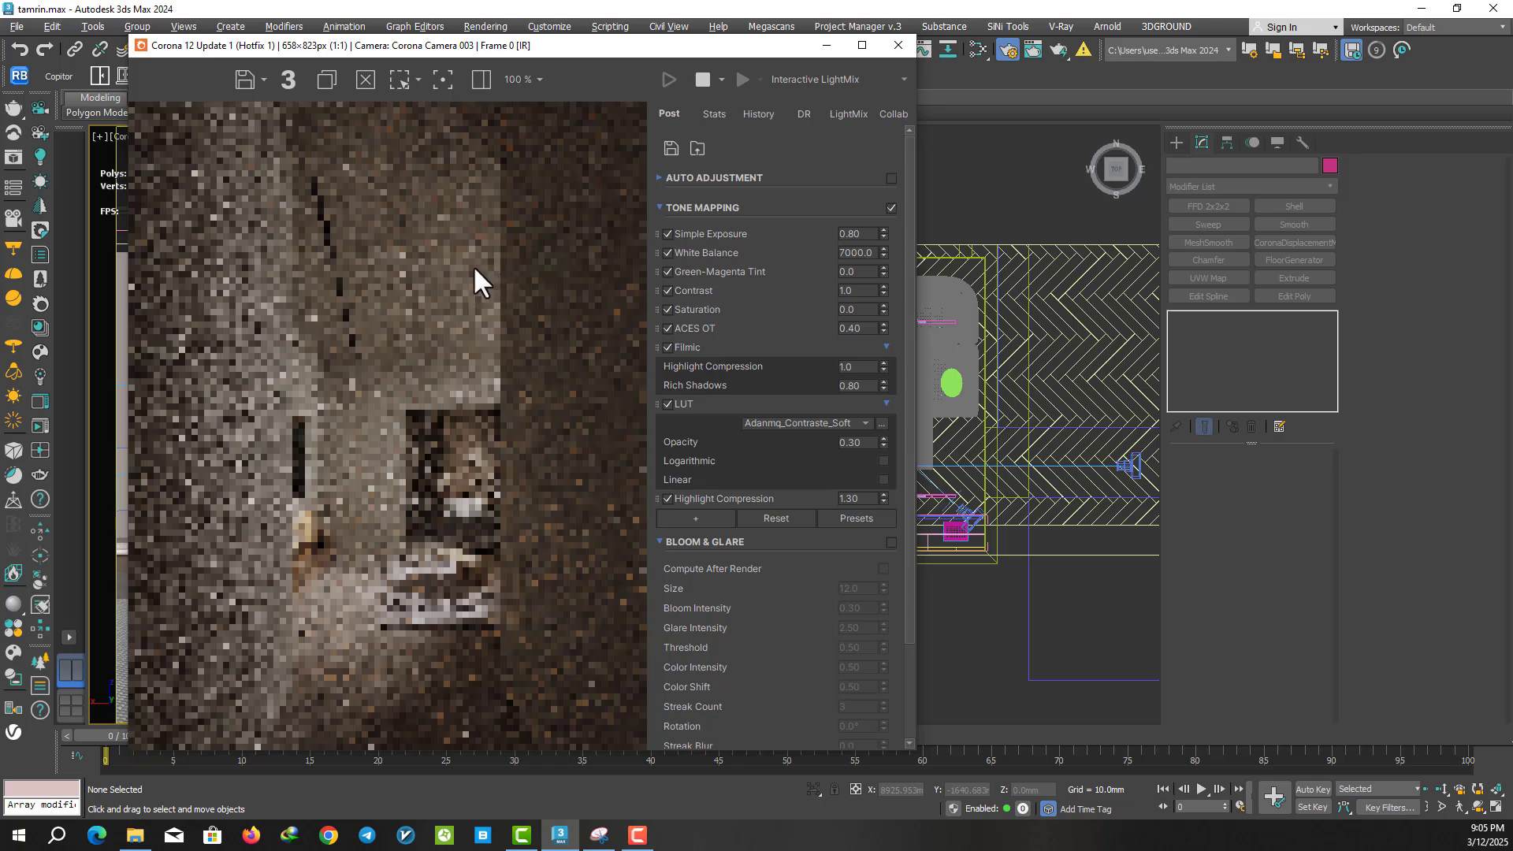
{"action": "left_click_drag", "start_coordinate": [457, 51], "coordinate": [402, 45]}
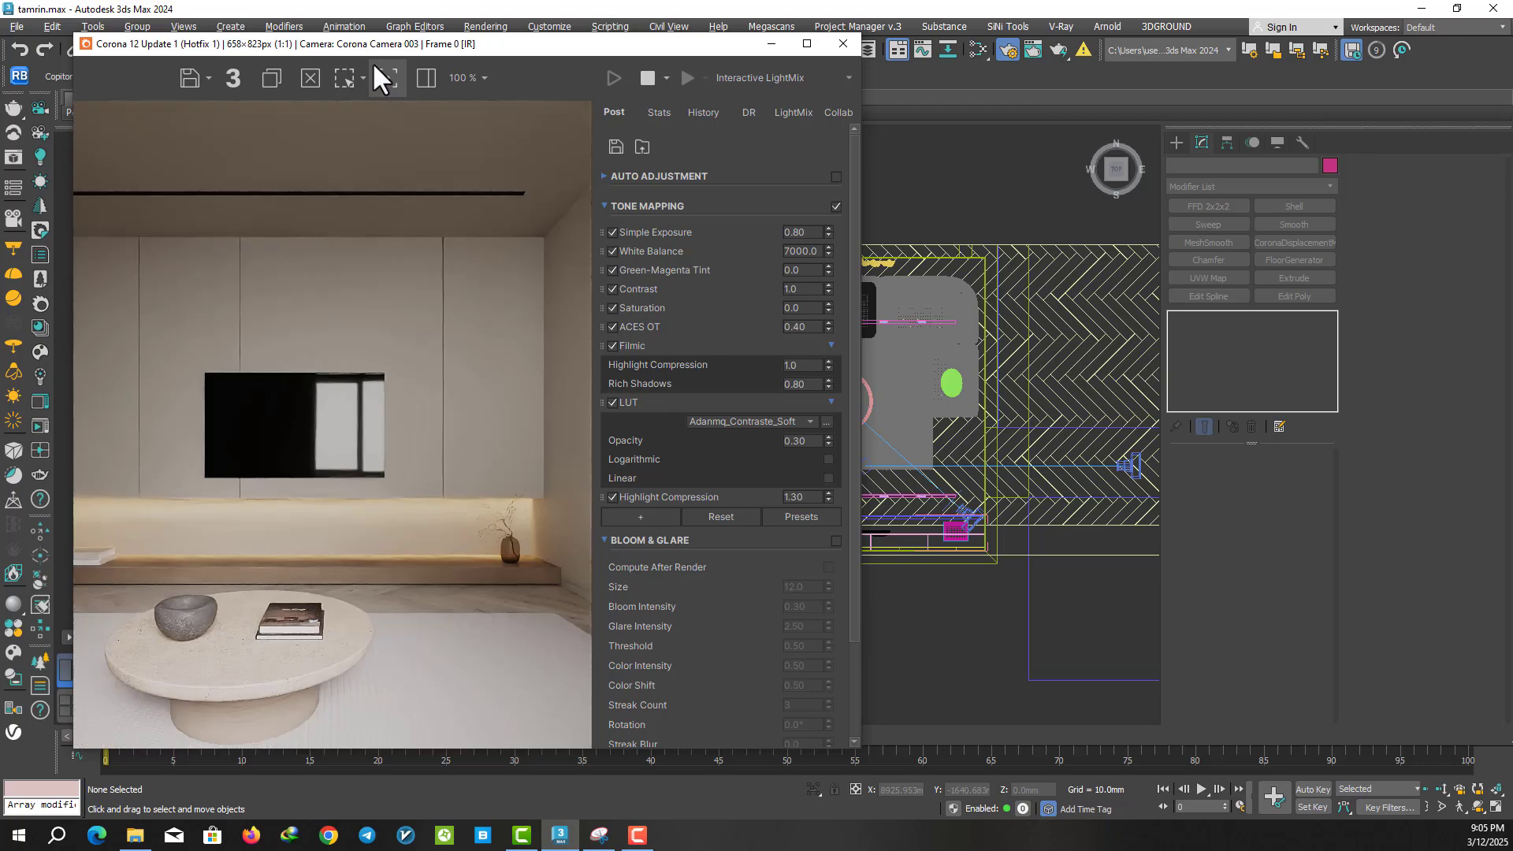
{"action": "left_click_drag", "start_coordinate": [356, 49], "coordinate": [636, 46]}
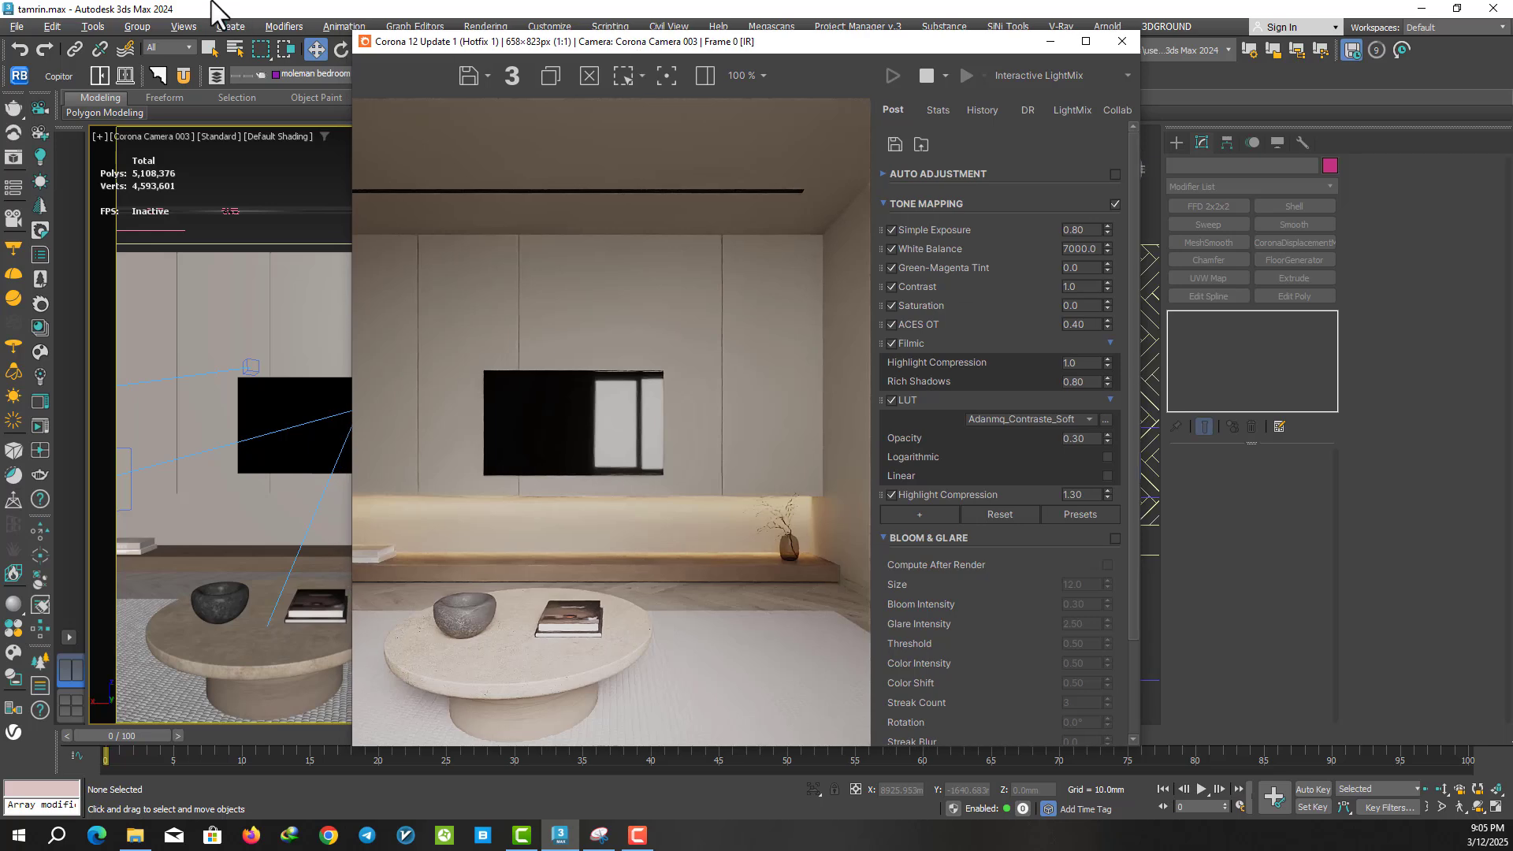
- Switch to Corona Camera 1, re-render it interactively, and bring up the Slate Material Editor
{"action": "key", "text": "c"}
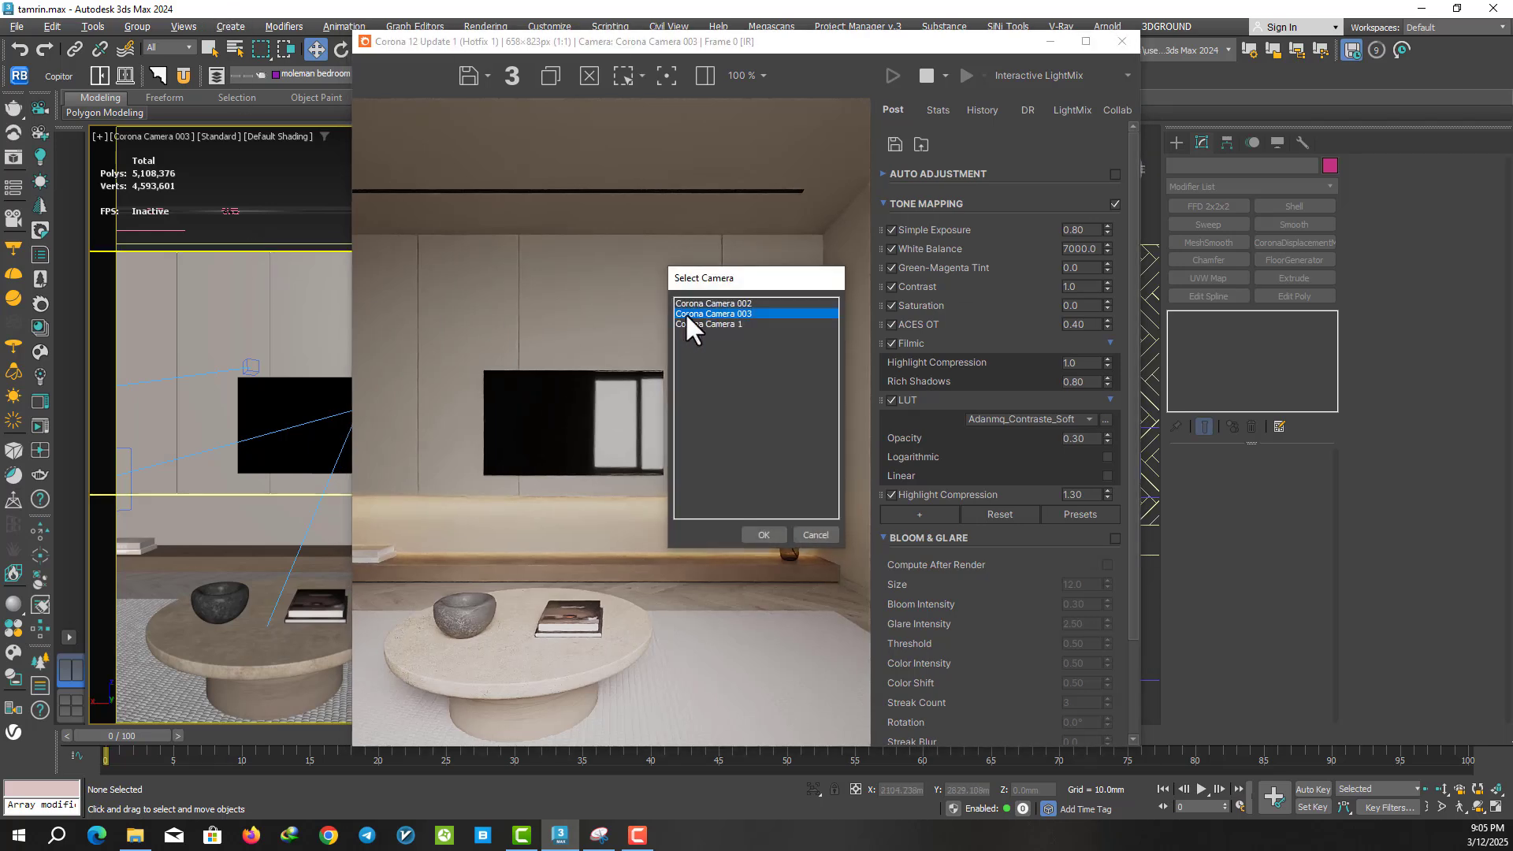
{"action": "double_click", "coordinate": [684, 312]}
{"action": "key", "text": "c"}
{"action": "double_click", "coordinate": [711, 324]}
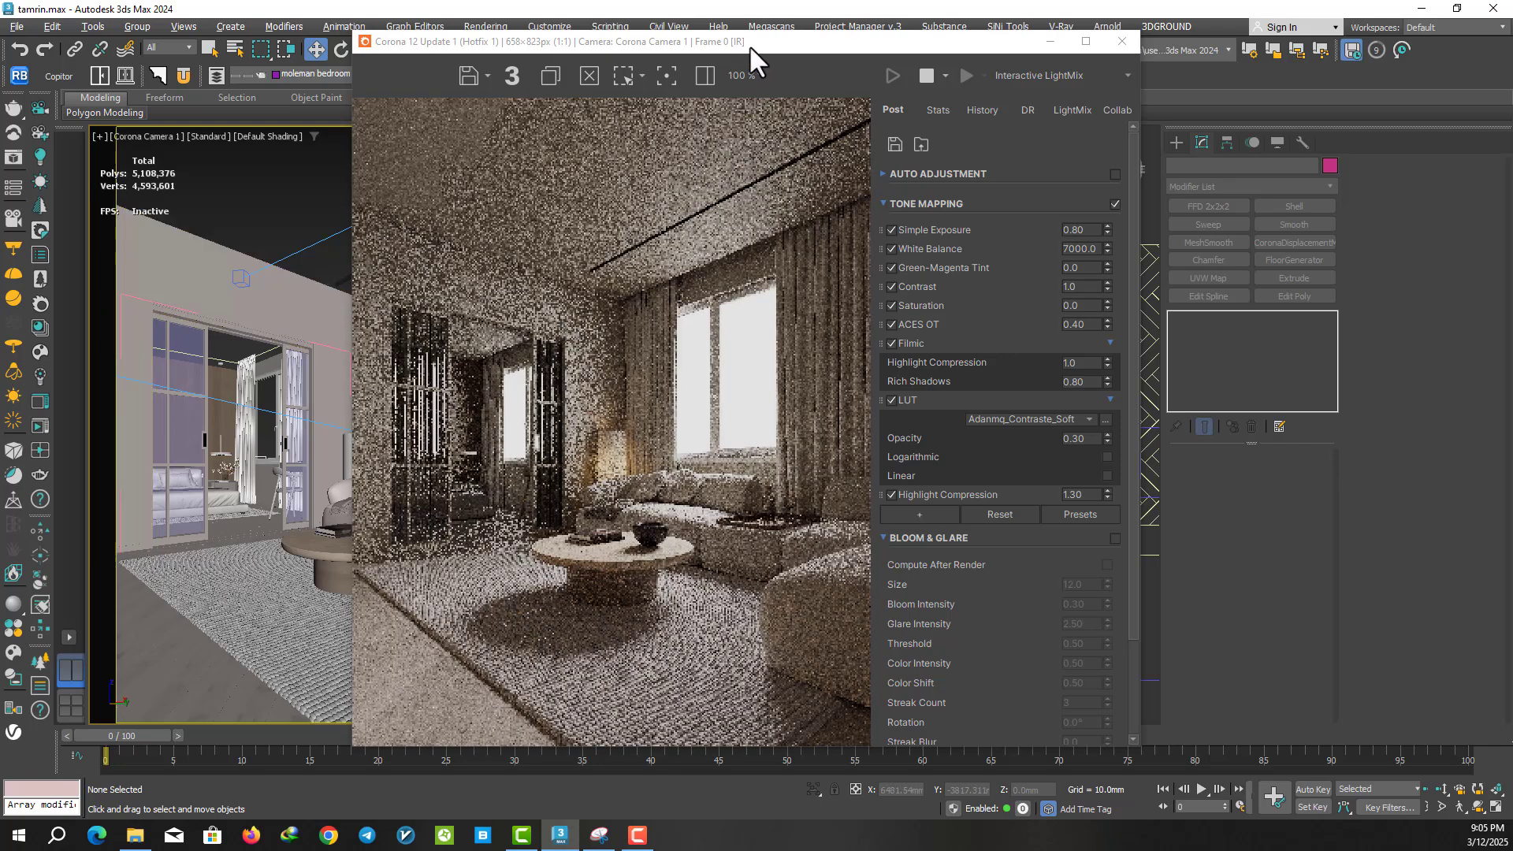
{"action": "left_click_drag", "start_coordinate": [749, 44], "coordinate": [480, 41]}
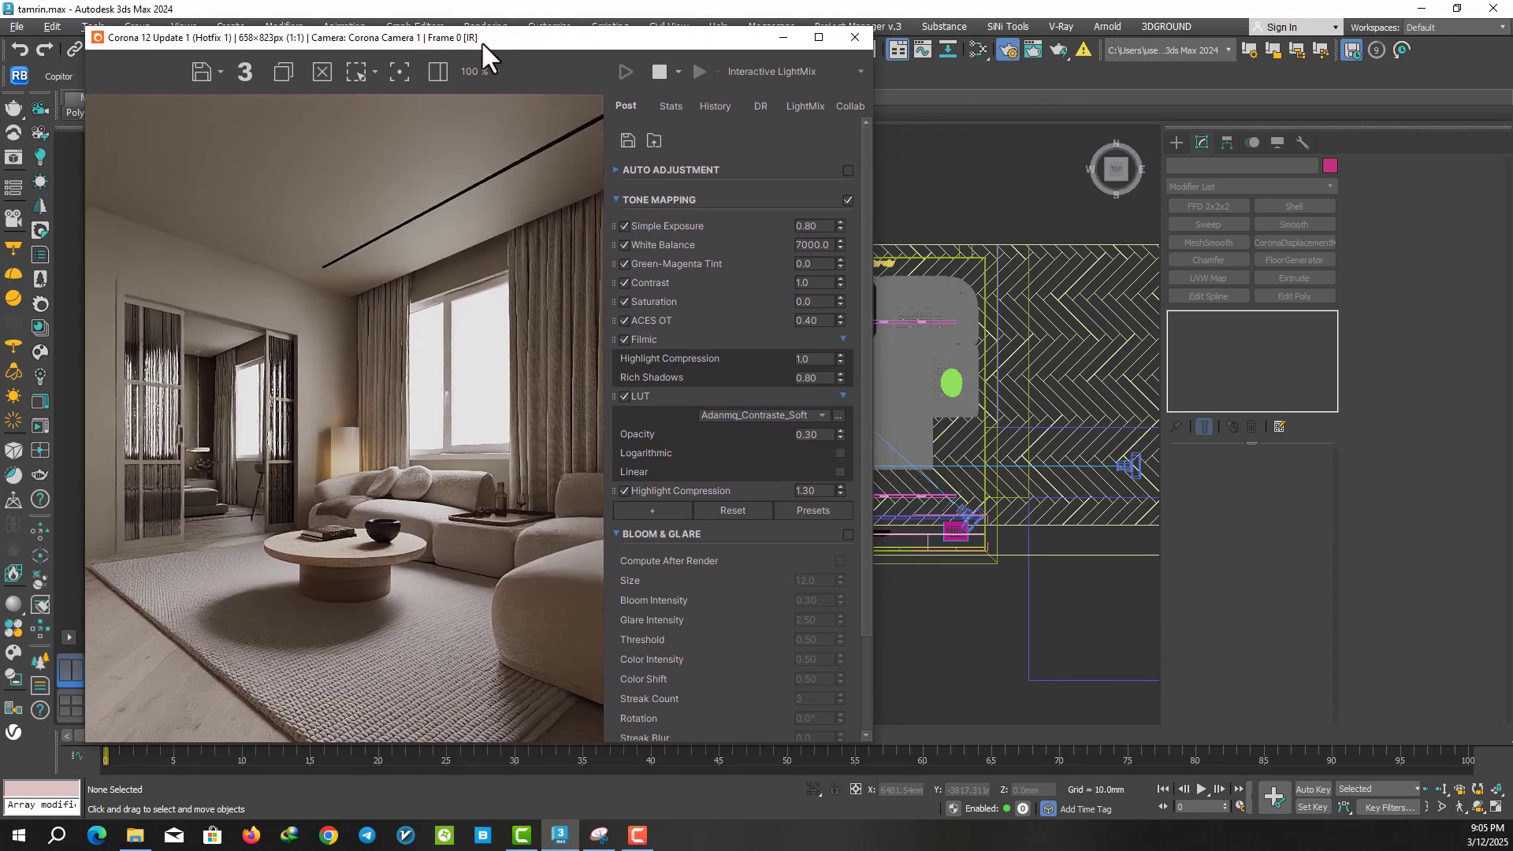
{"action": "left_click", "coordinate": [986, 47]}
- Pick the wall 1 material from the scene into the Slate node graph and open its parameters
{"action": "left_click", "coordinate": [656, 41]}
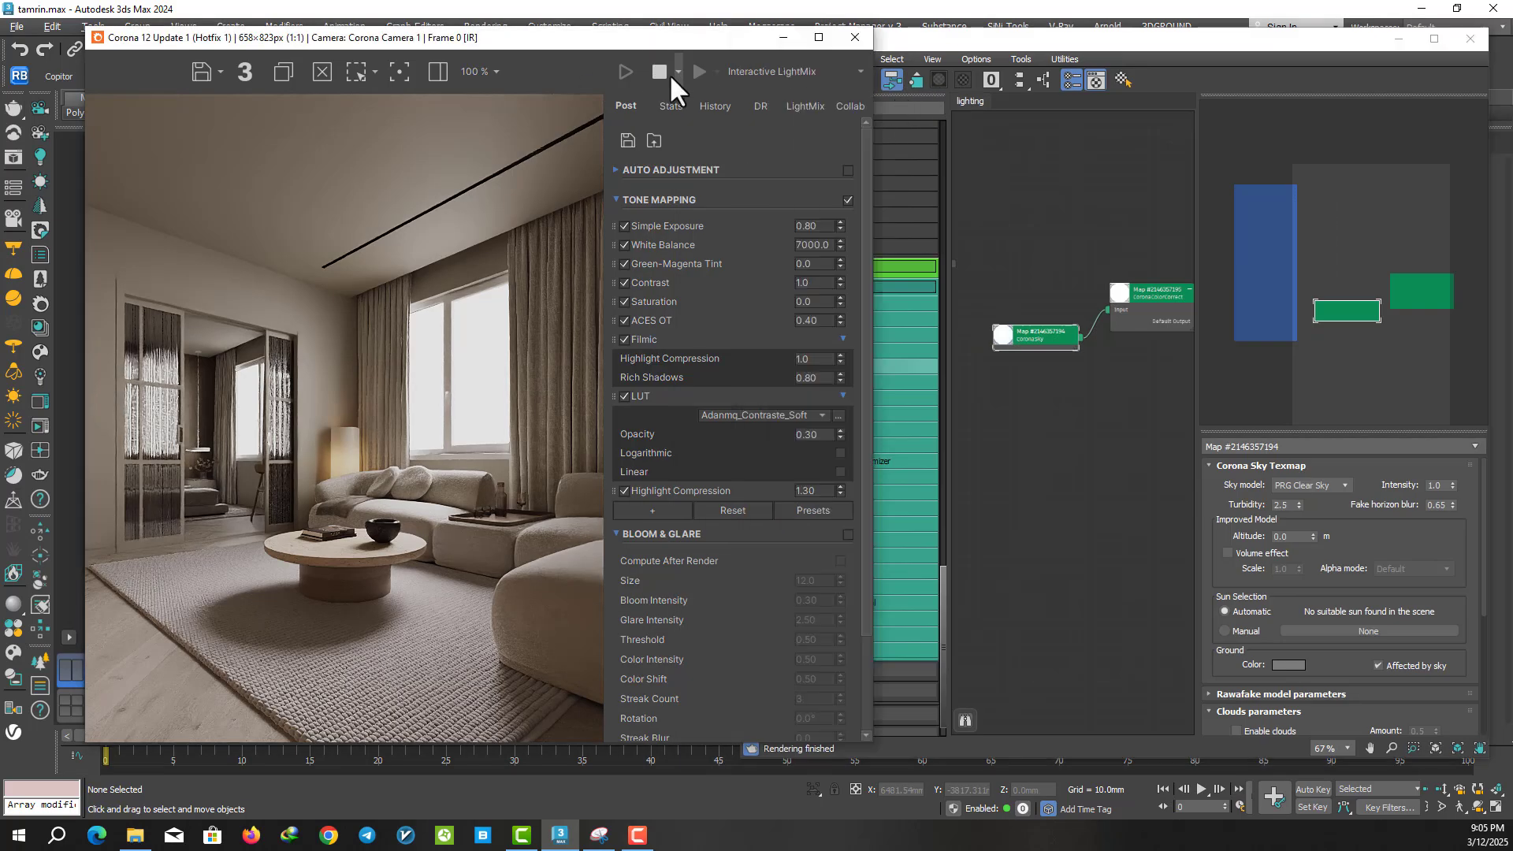
{"action": "left_click", "coordinate": [867, 37]}
{"action": "middle_click_drag", "start_coordinate": [1046, 365], "coordinate": [1002, 260]}
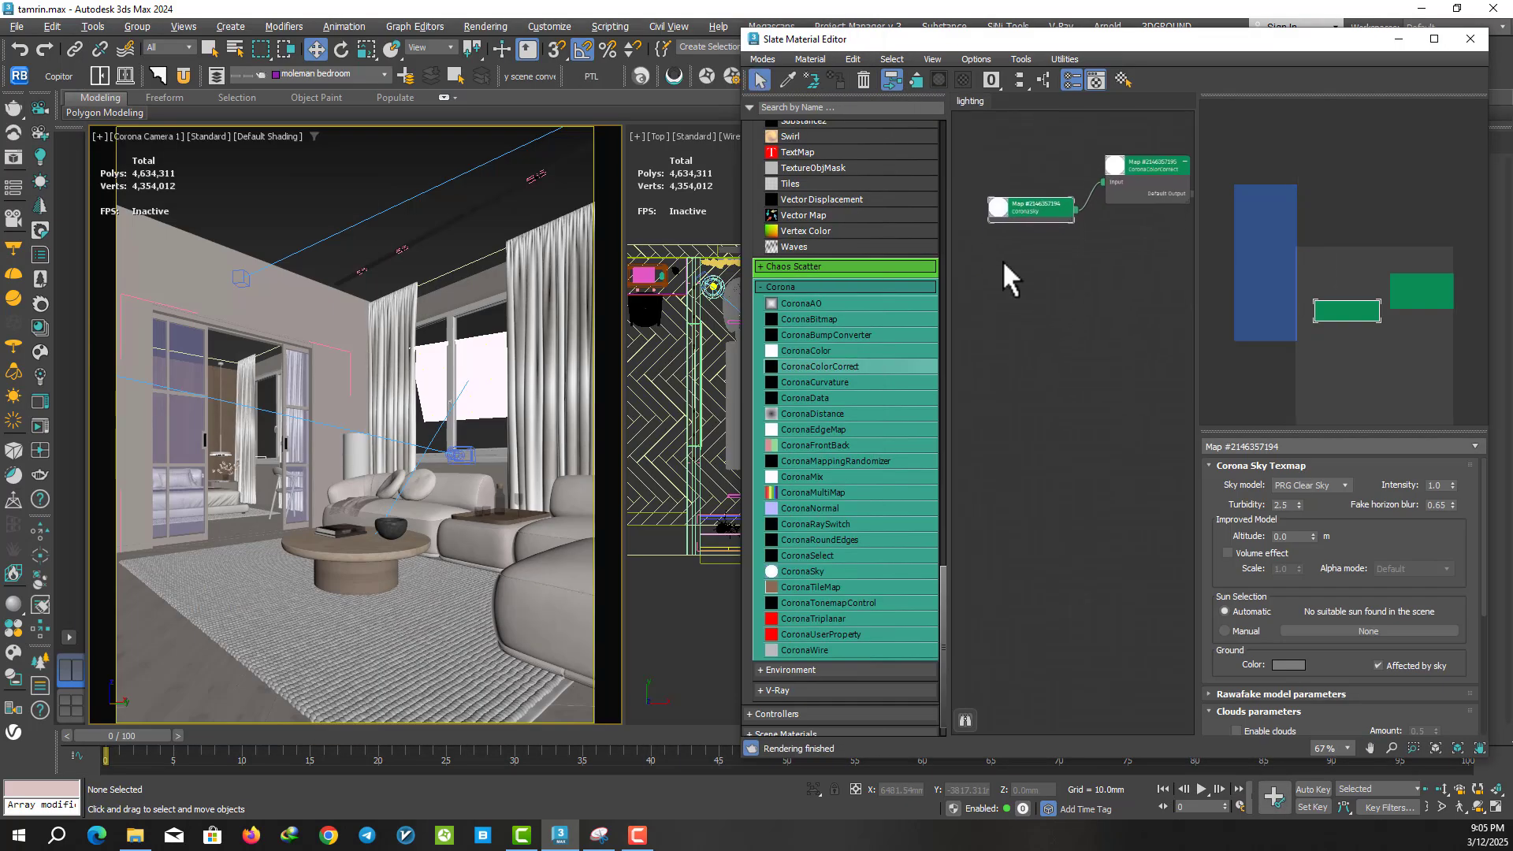
{"action": "left_click", "coordinate": [783, 81]}
{"action": "left_click", "coordinate": [441, 268]}
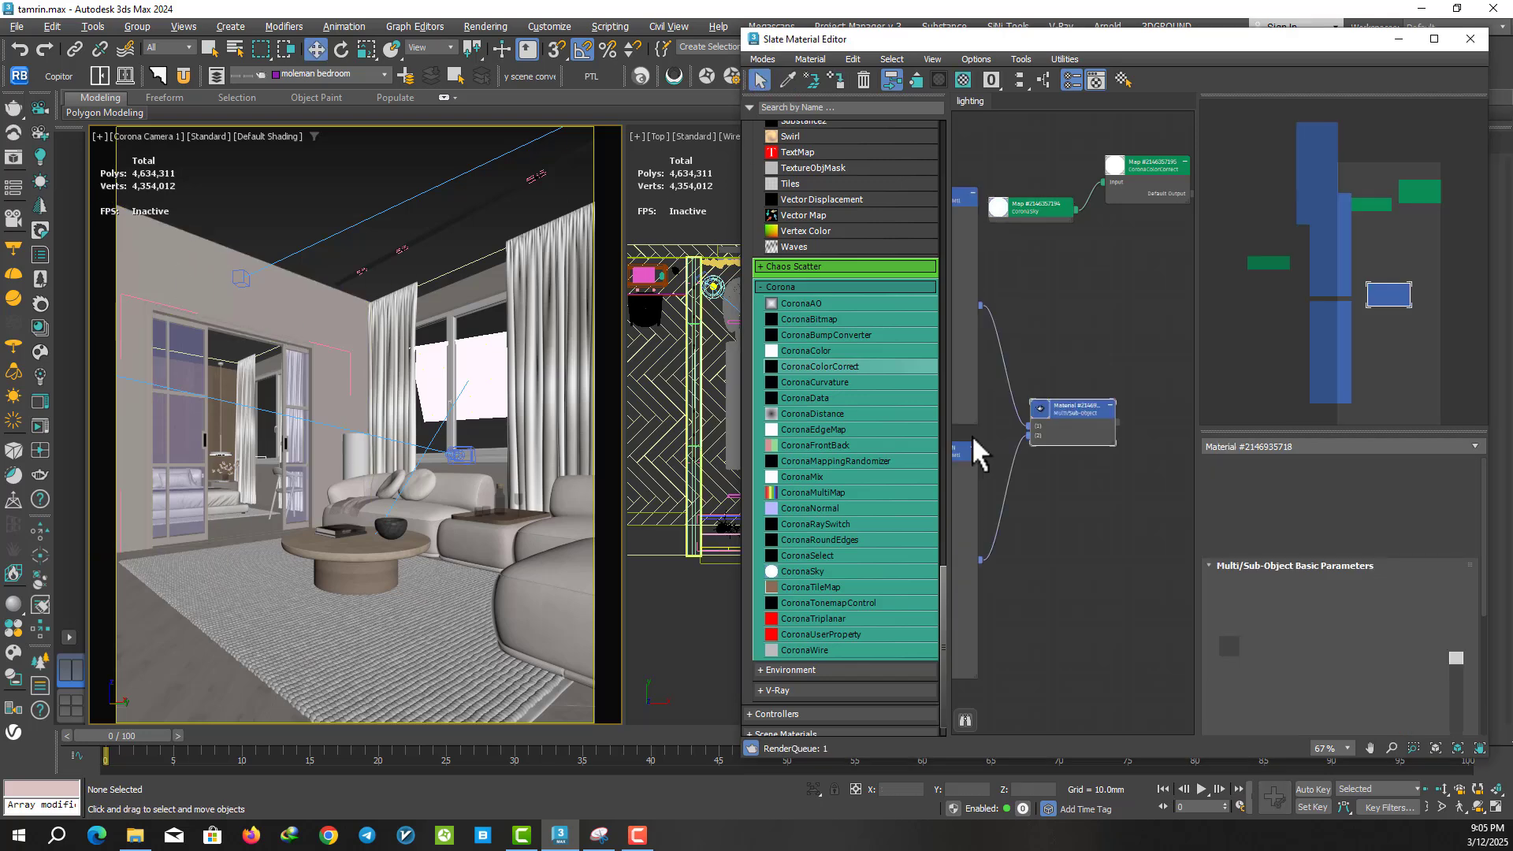
{"action": "middle_click_drag", "start_coordinate": [1056, 437], "coordinate": [1131, 500]}
{"action": "scroll", "coordinate": [1131, 500], "scroll_direction": "down", "scroll_amount": 3}
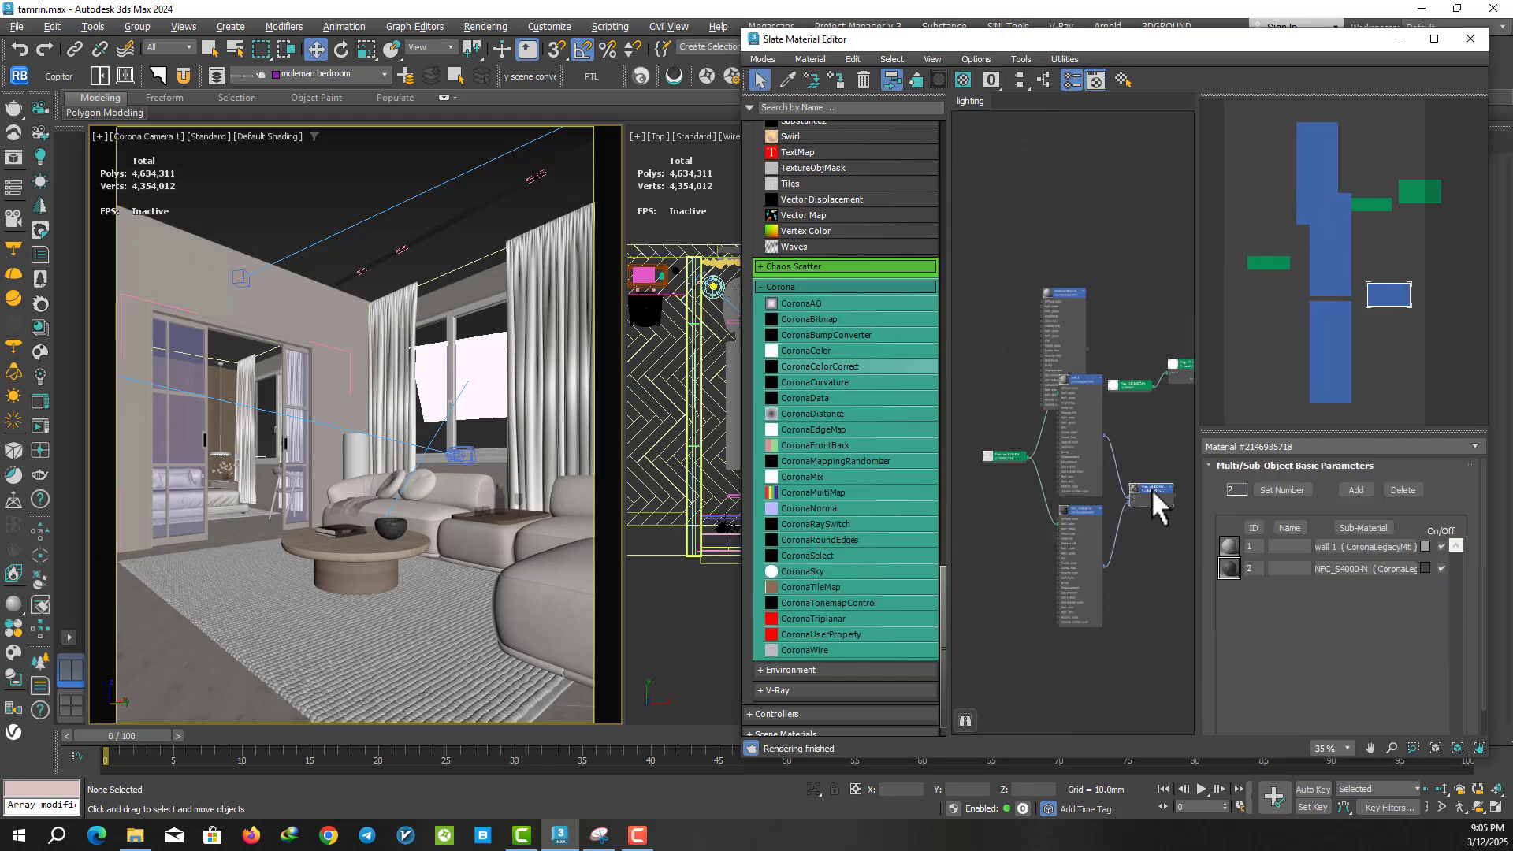
{"action": "left_click_drag", "start_coordinate": [1151, 489], "coordinate": [1173, 605]}
{"action": "double_click", "coordinate": [1088, 505]}
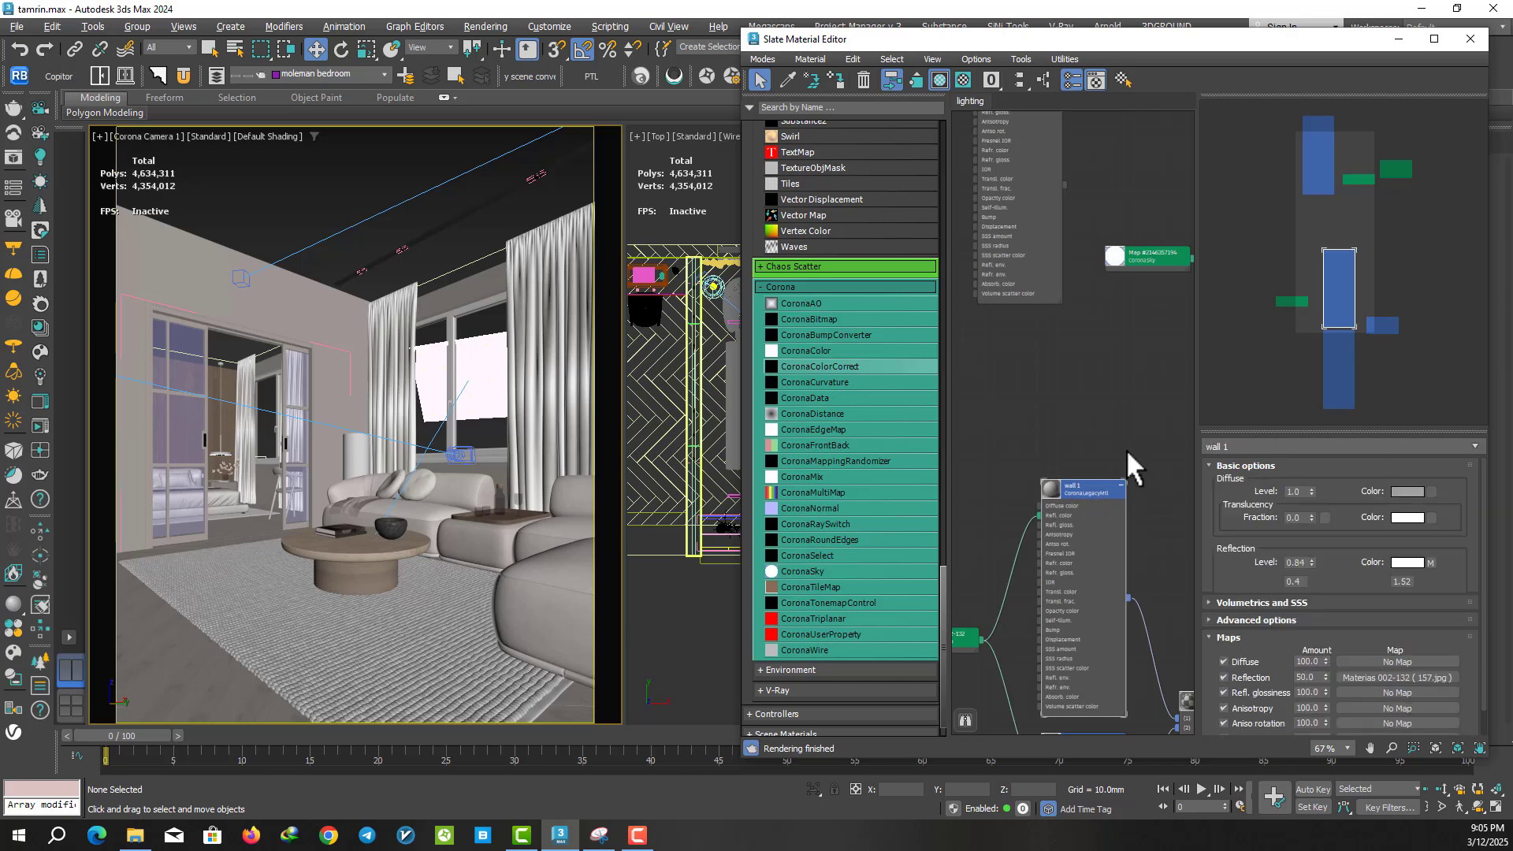
{"action": "scroll", "coordinate": [1125, 443], "scroll_direction": "up", "scroll_amount": 3}
- Open wall 1's Diffuse colour picker and start an interactive Corona render of the living room
{"action": "left_click", "coordinate": [1407, 490]}
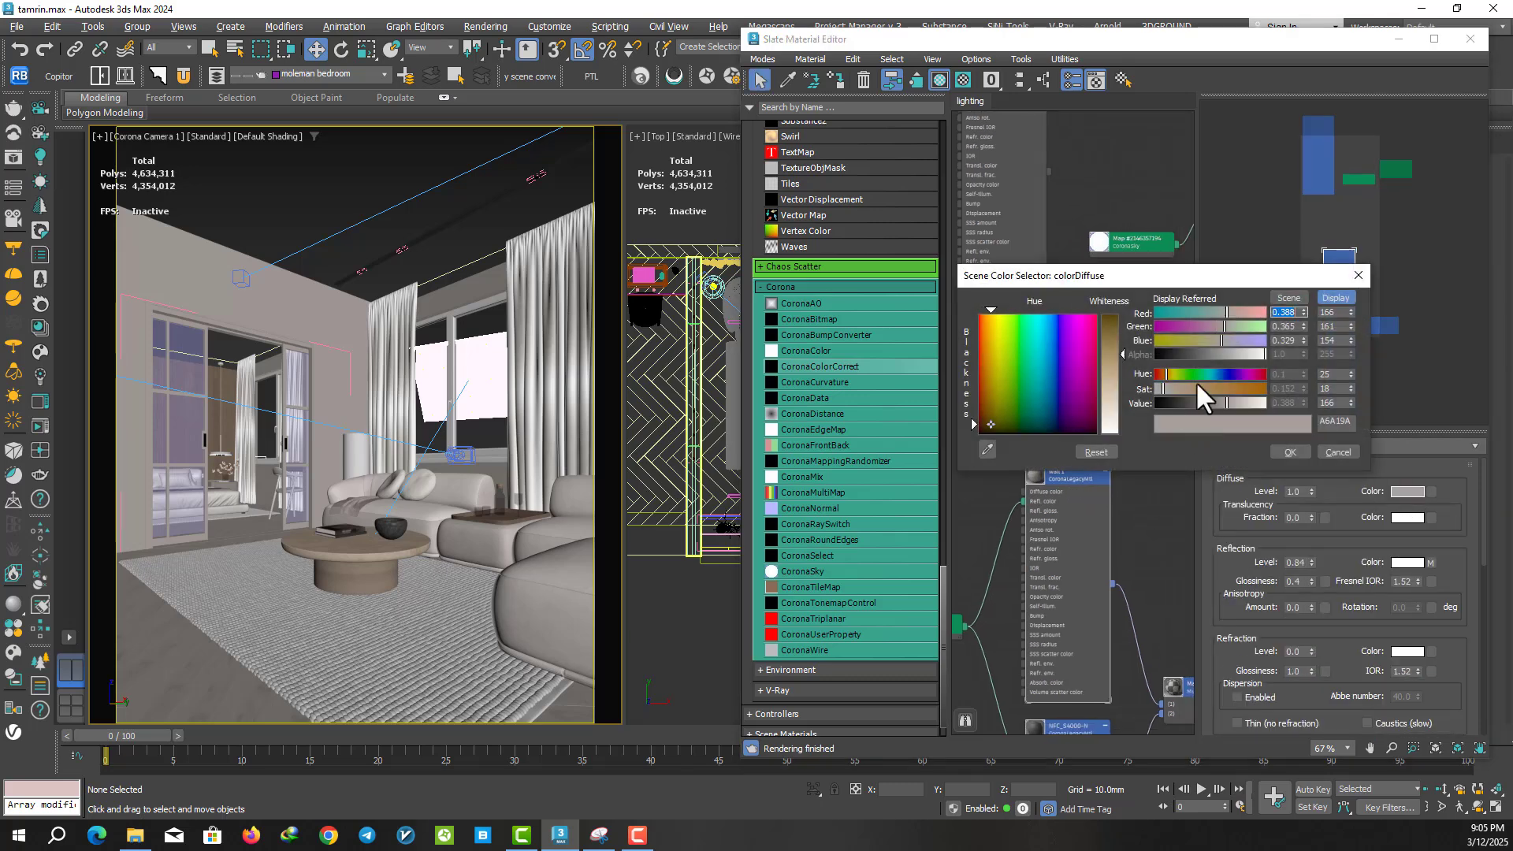
{"action": "double_click", "coordinate": [1337, 376]}
{"action": "key", "text": "Tab"}
{"action": "key", "text": "Tab"}
{"action": "left_click", "coordinate": [40, 402]}
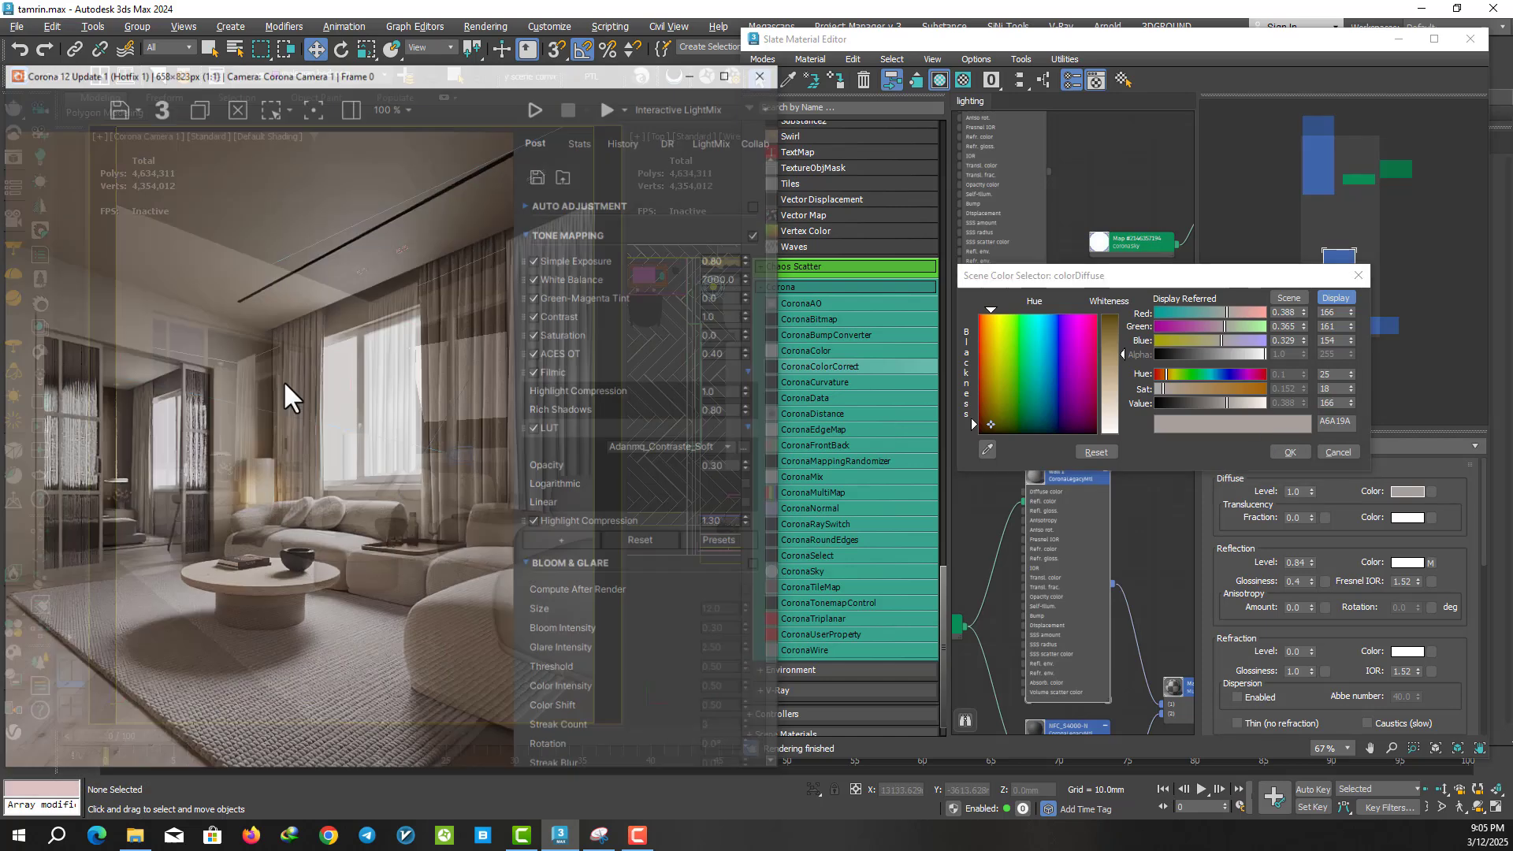
{"action": "left_click", "coordinate": [624, 72]}
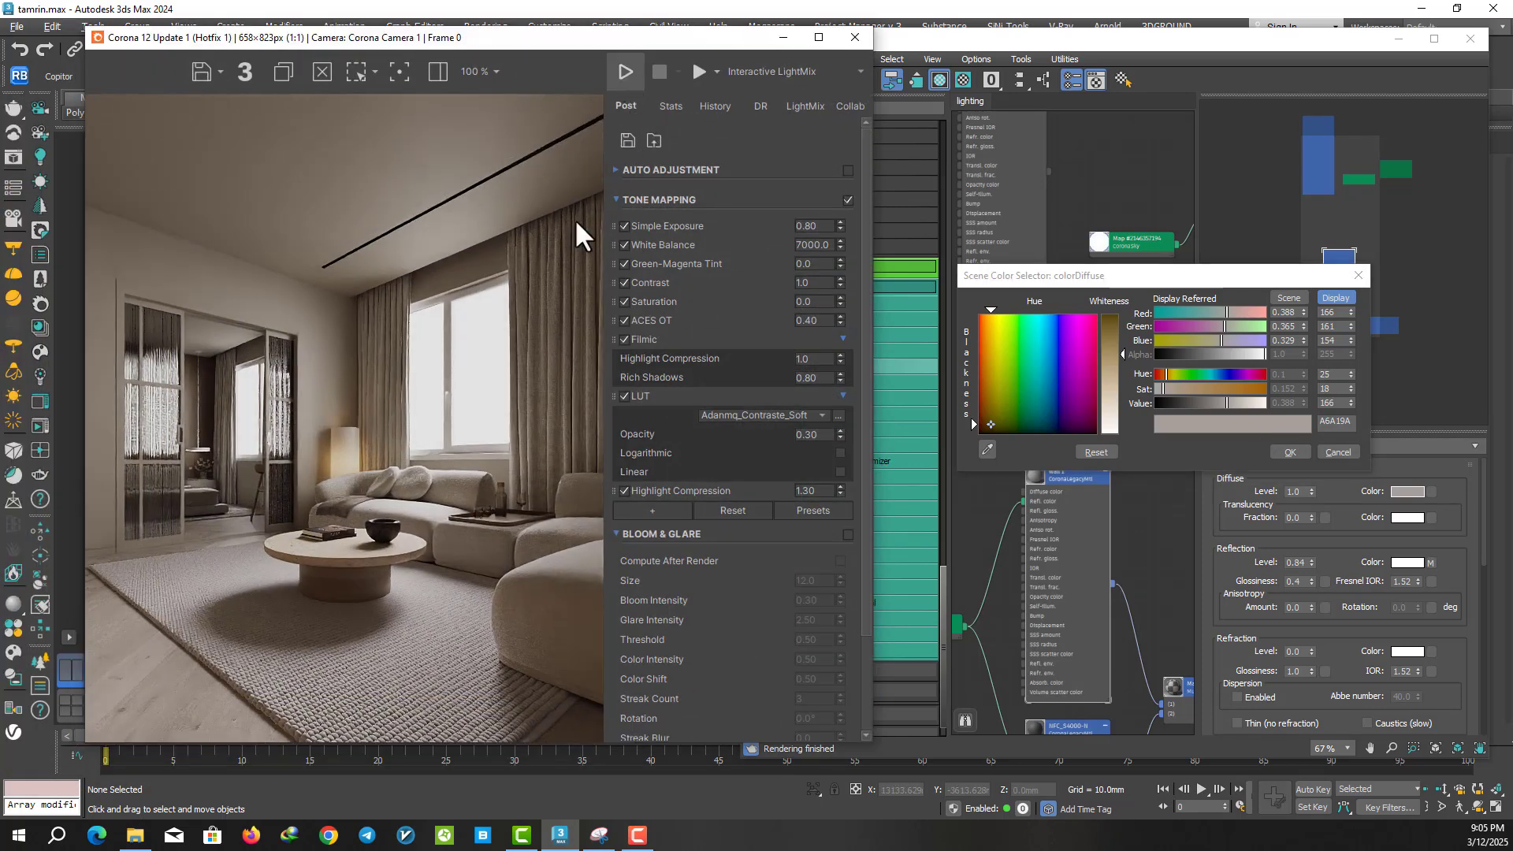
{"action": "left_click_drag", "start_coordinate": [471, 44], "coordinate": [412, 41]}
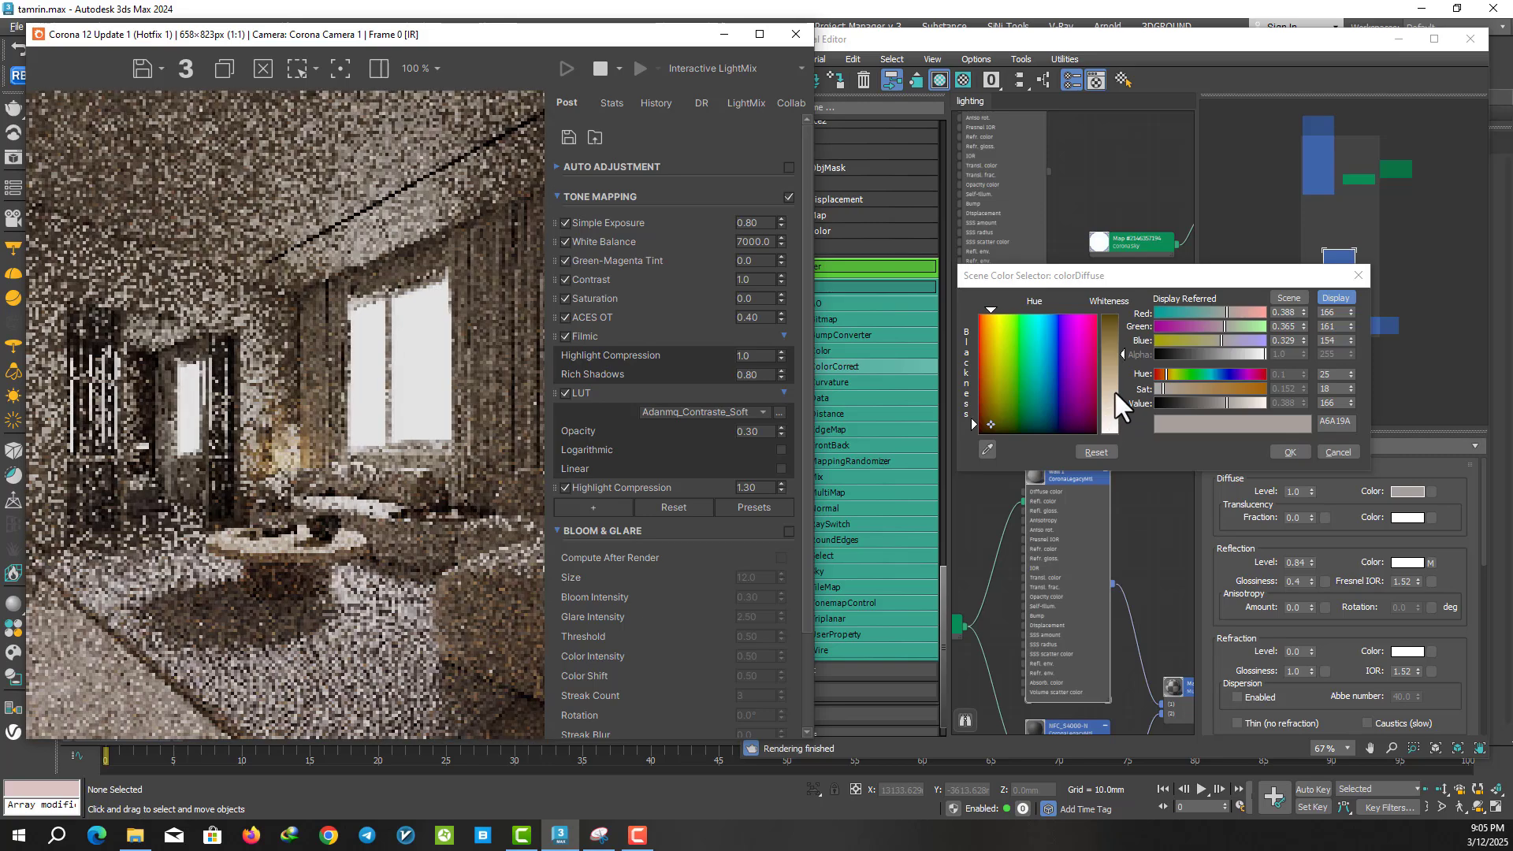
- Try lighter and grey wall colours, entering values 0.517, 0.375 and 0.401
{"action": "left_click", "coordinate": [1116, 360]}
{"action": "left_click_drag", "start_coordinate": [1123, 361], "coordinate": [1123, 418]}
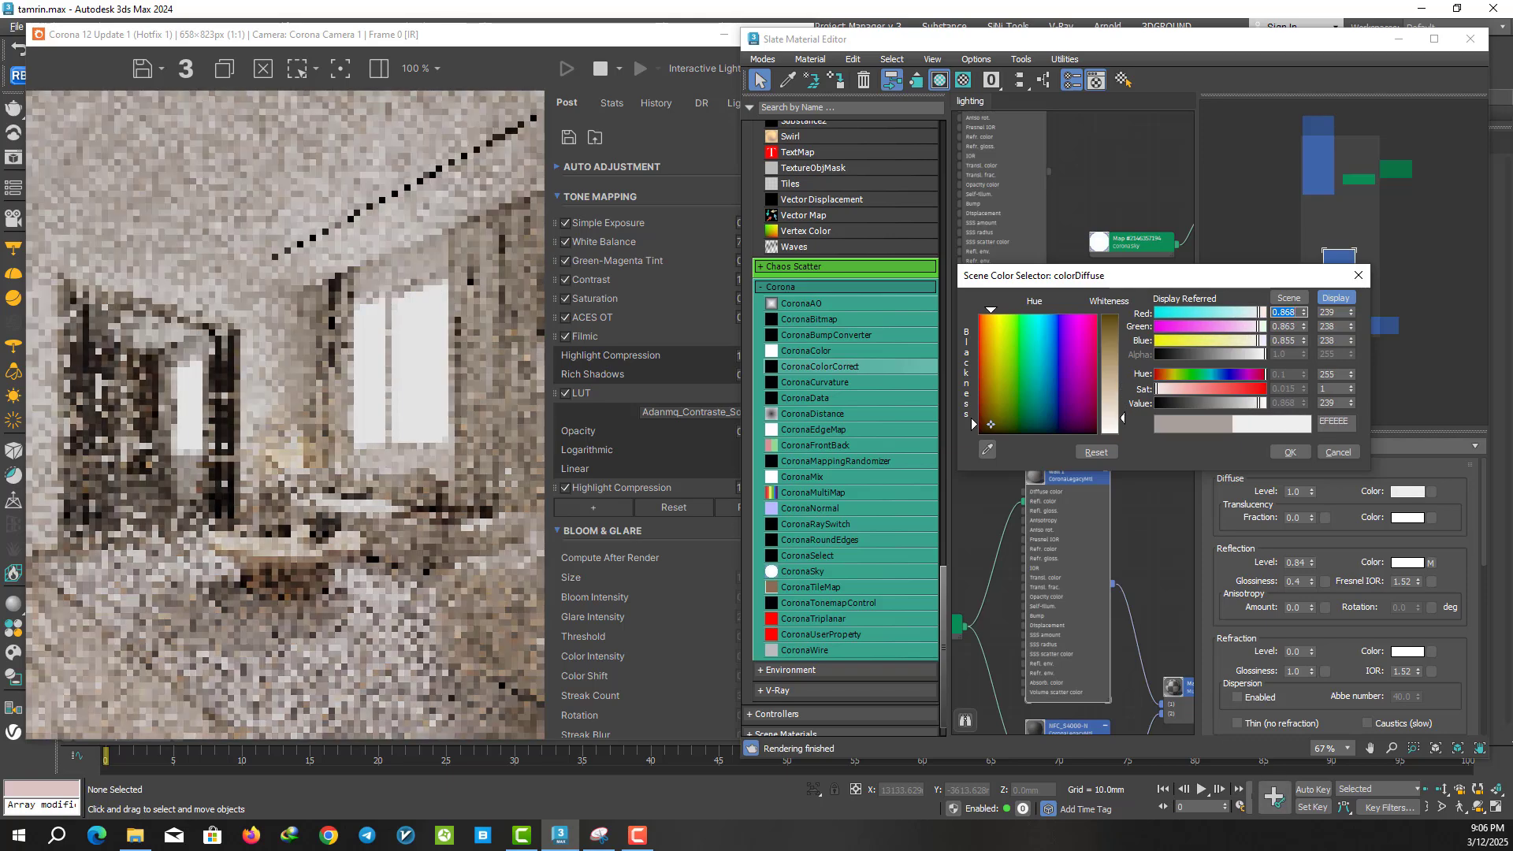
{"action": "mouse_move", "coordinate": [1097, 429]}
{"action": "left_mouse_down"}
{"action": "mouse_move", "coordinate": [1252, 402]}
{"action": "mouse_move", "coordinate": [1236, 404]}
{"action": "left_mouse_up"}
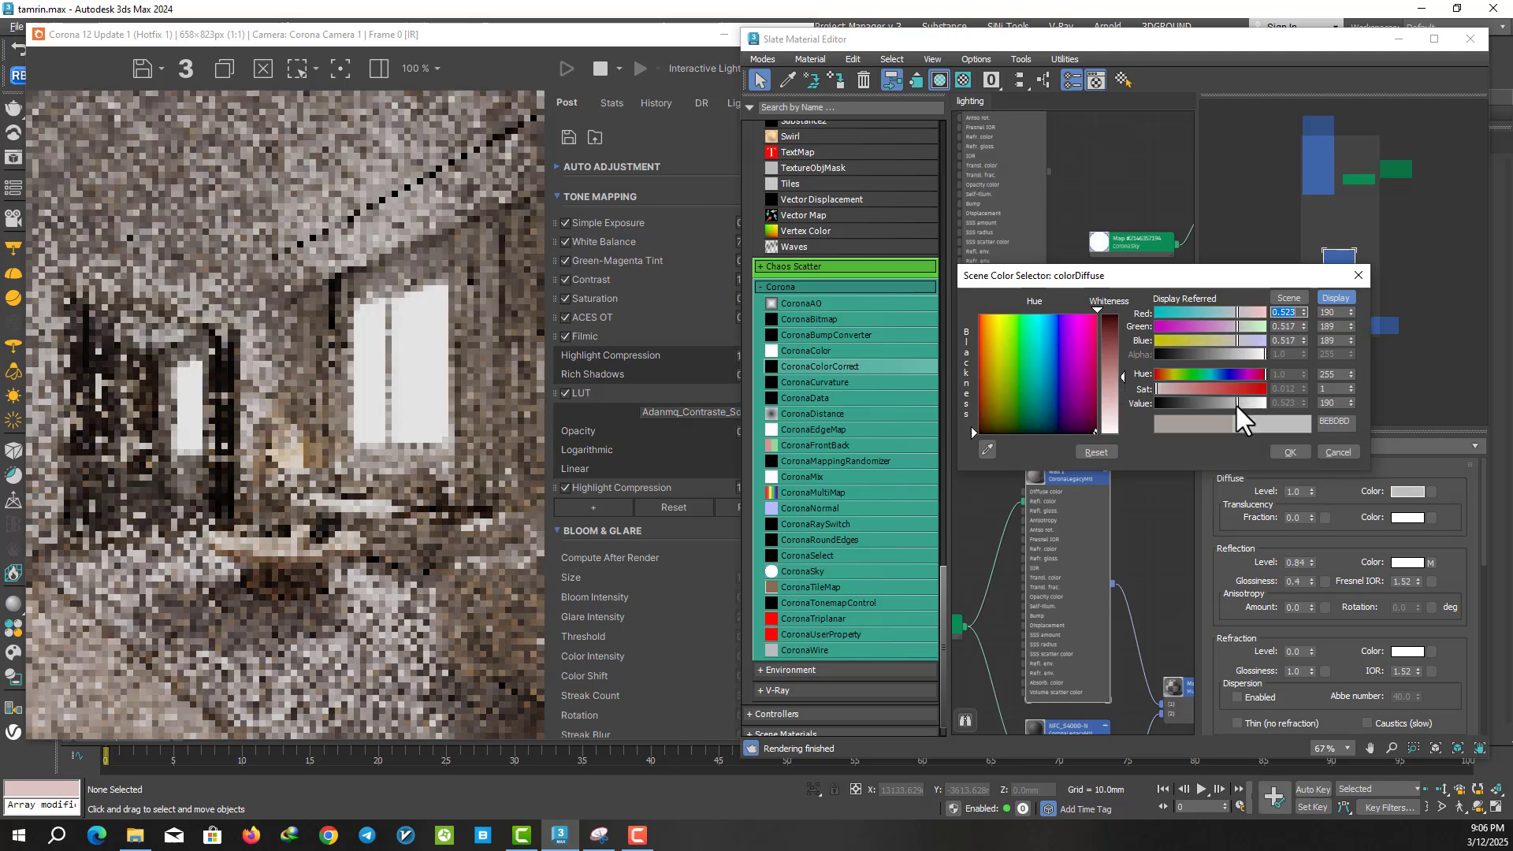
{"action": "type", "text": "0.517"}
{"action": "key", "text": "Return"}
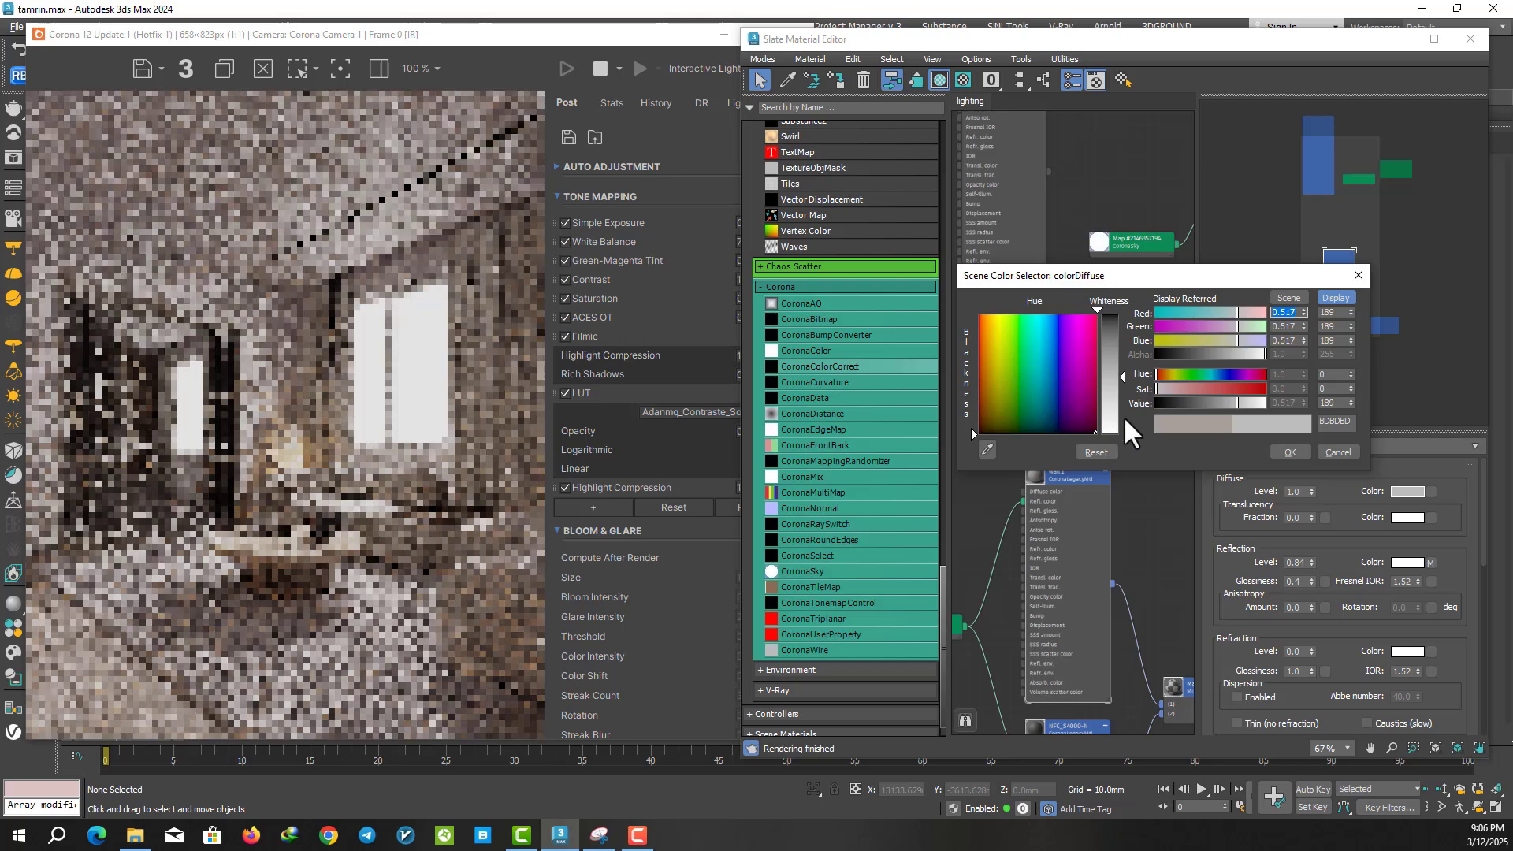
{"action": "type", "text": "0.375"}
{"action": "key", "text": "Return"}
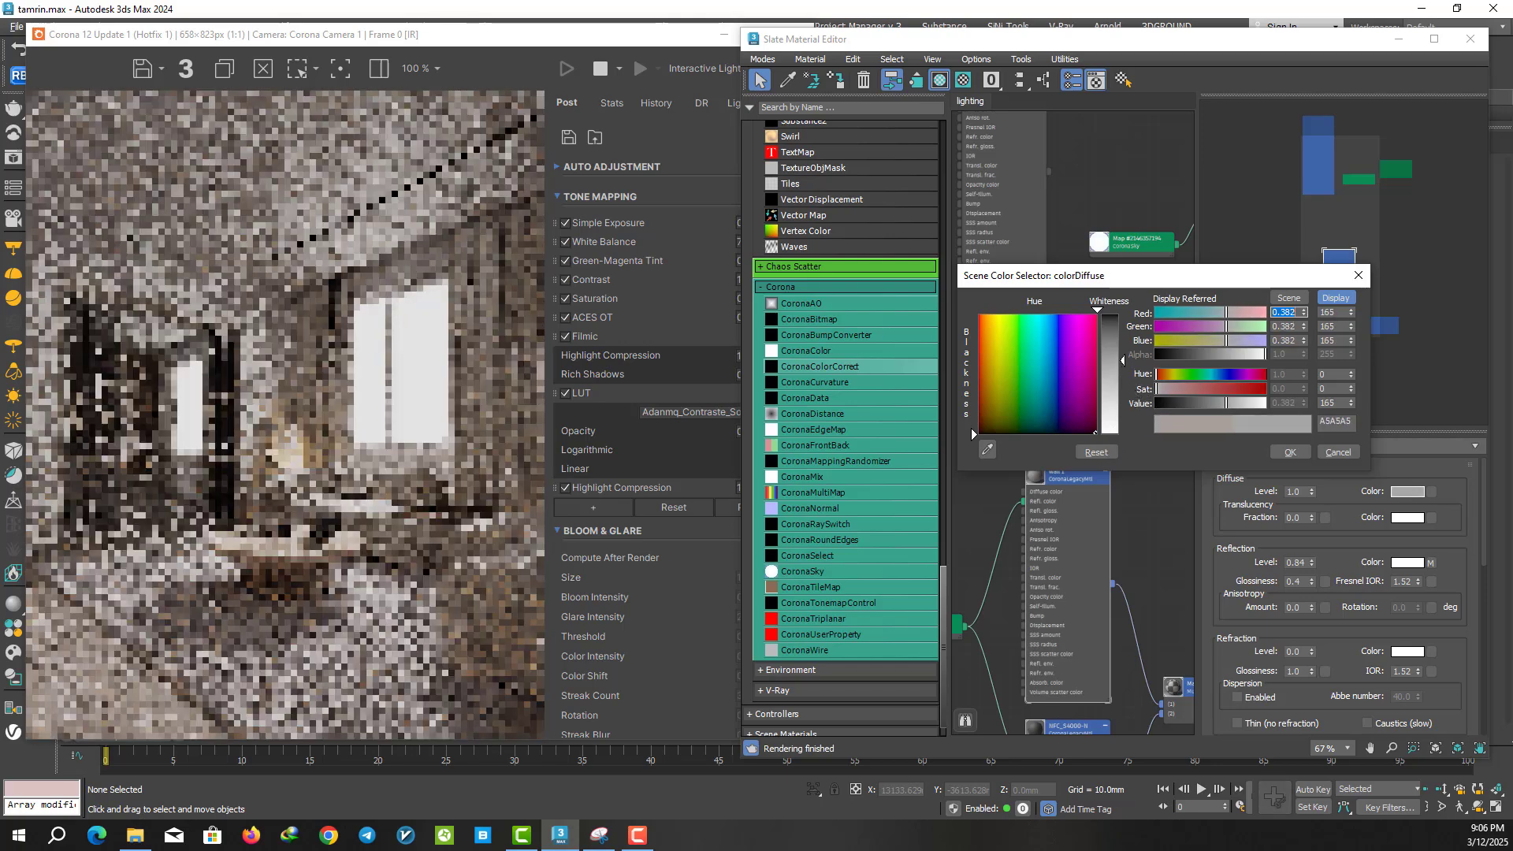
{"action": "type", "text": "0.401"}
{"action": "key", "text": "Return"}
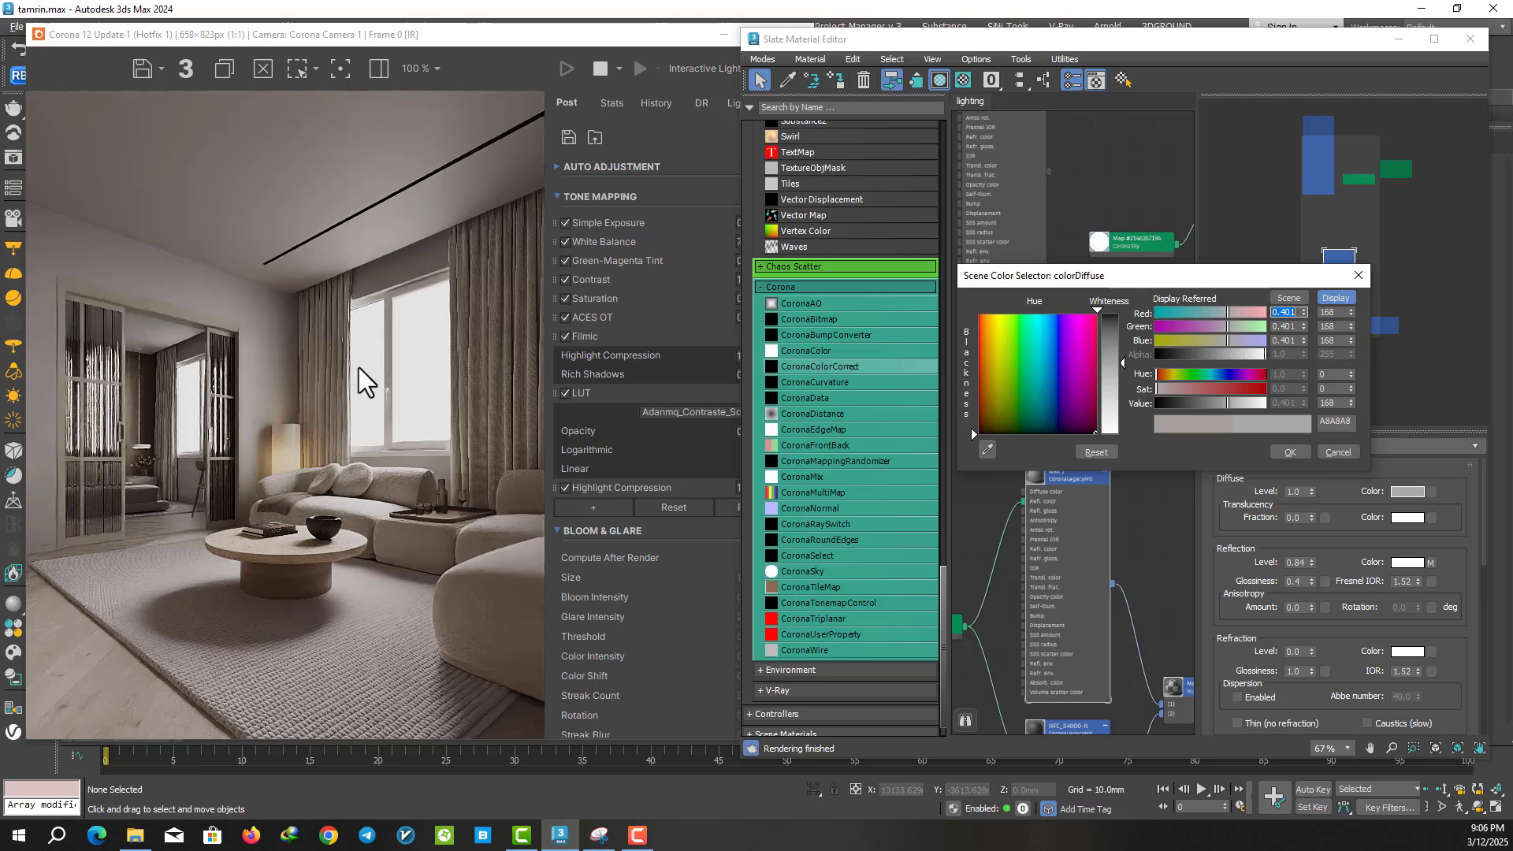
- Cancel the colour experiments and accept wall 1's original diffuse colour
{"action": "left_click", "coordinate": [1326, 454]}
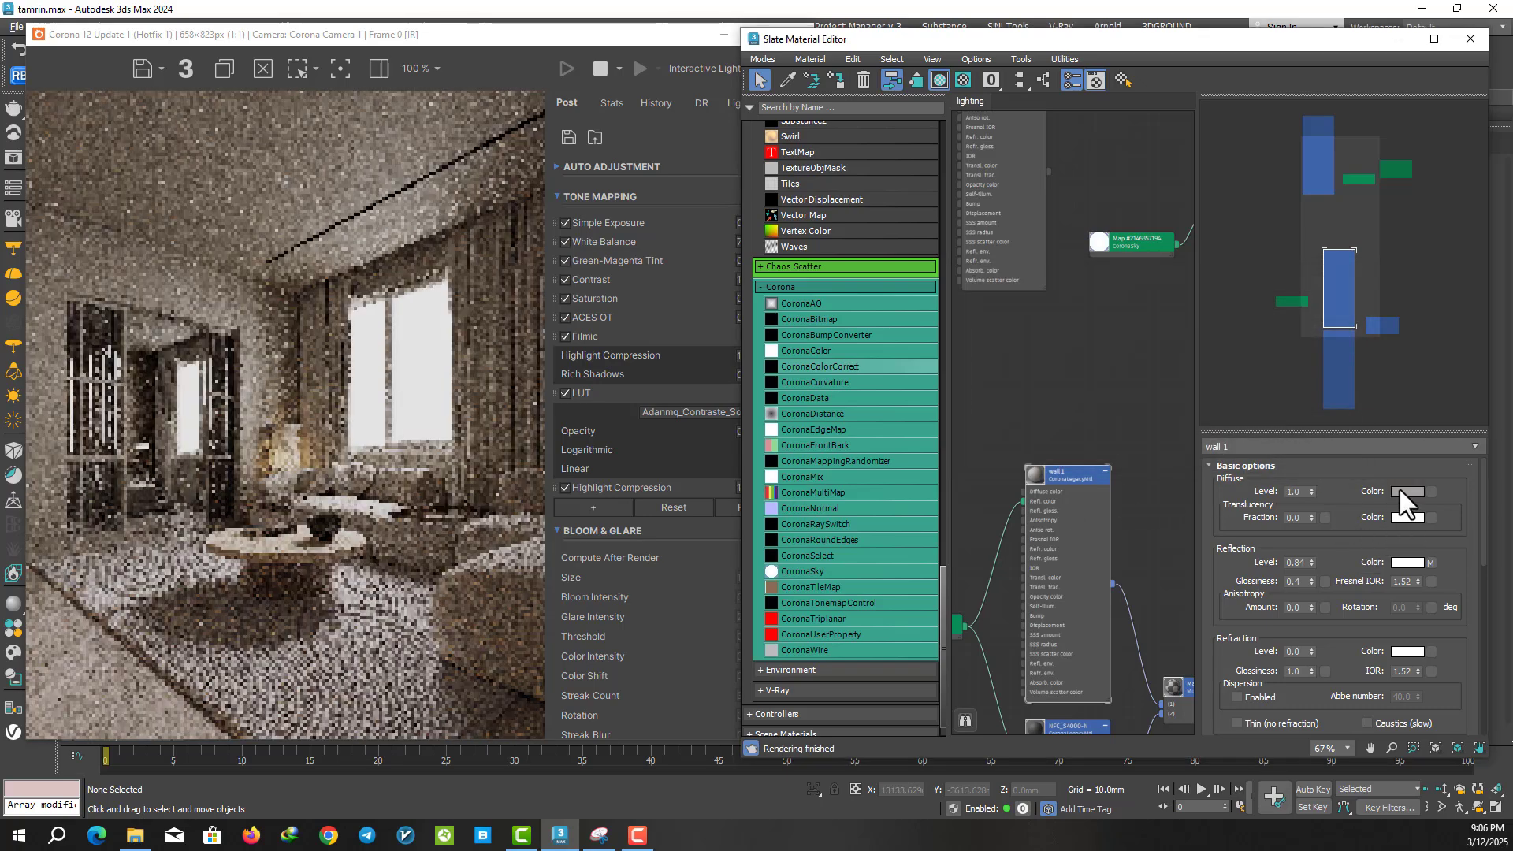
{"action": "left_click", "coordinate": [1395, 493]}
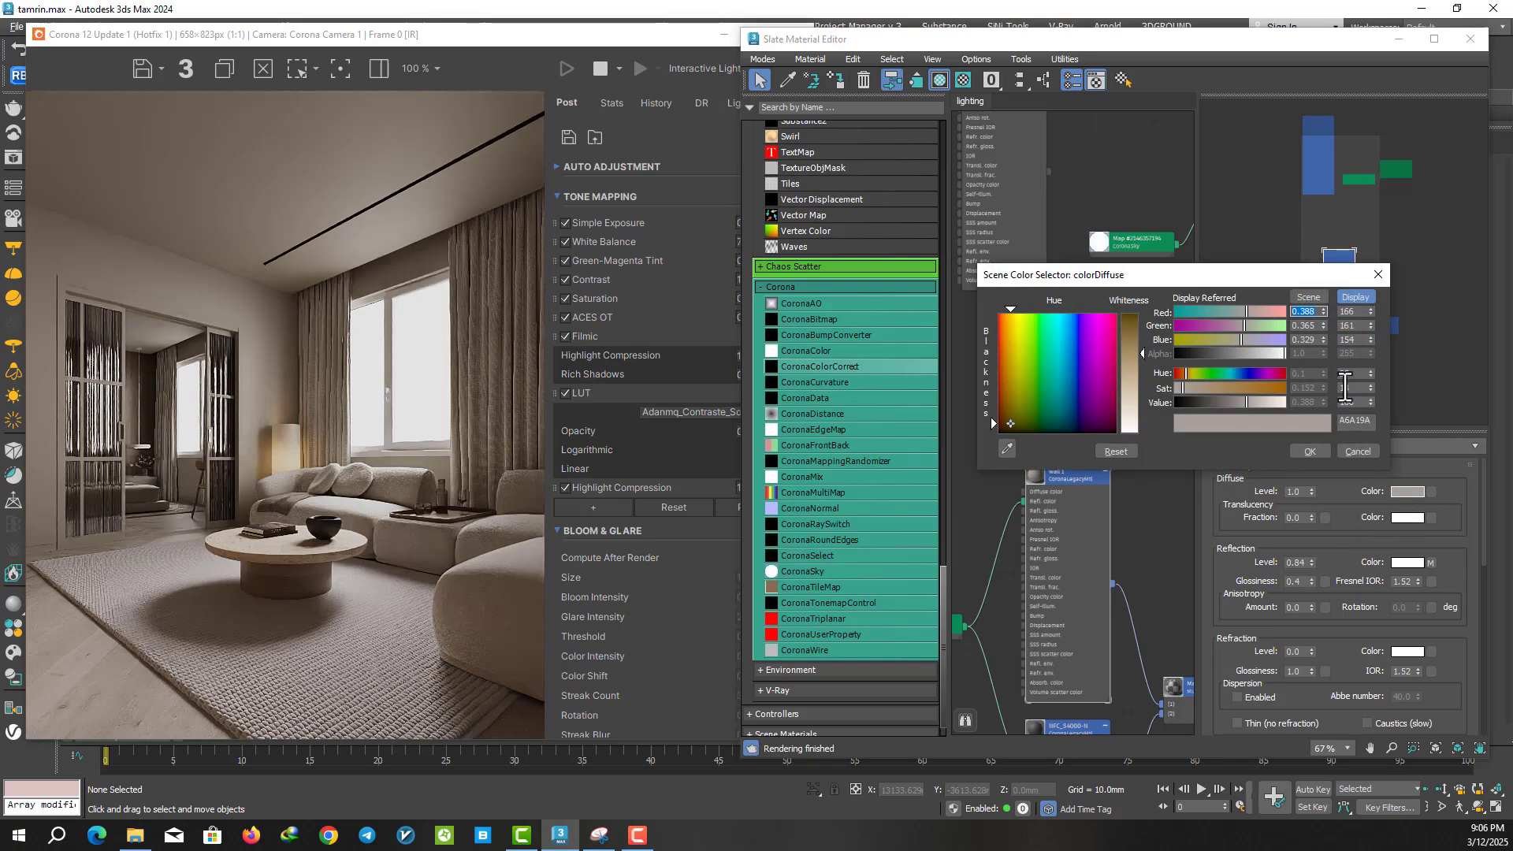
{"action": "left_click", "coordinate": [1310, 450]}
{"action": "scroll", "coordinate": [1335, 551], "scroll_direction": "down", "scroll_amount": 2}
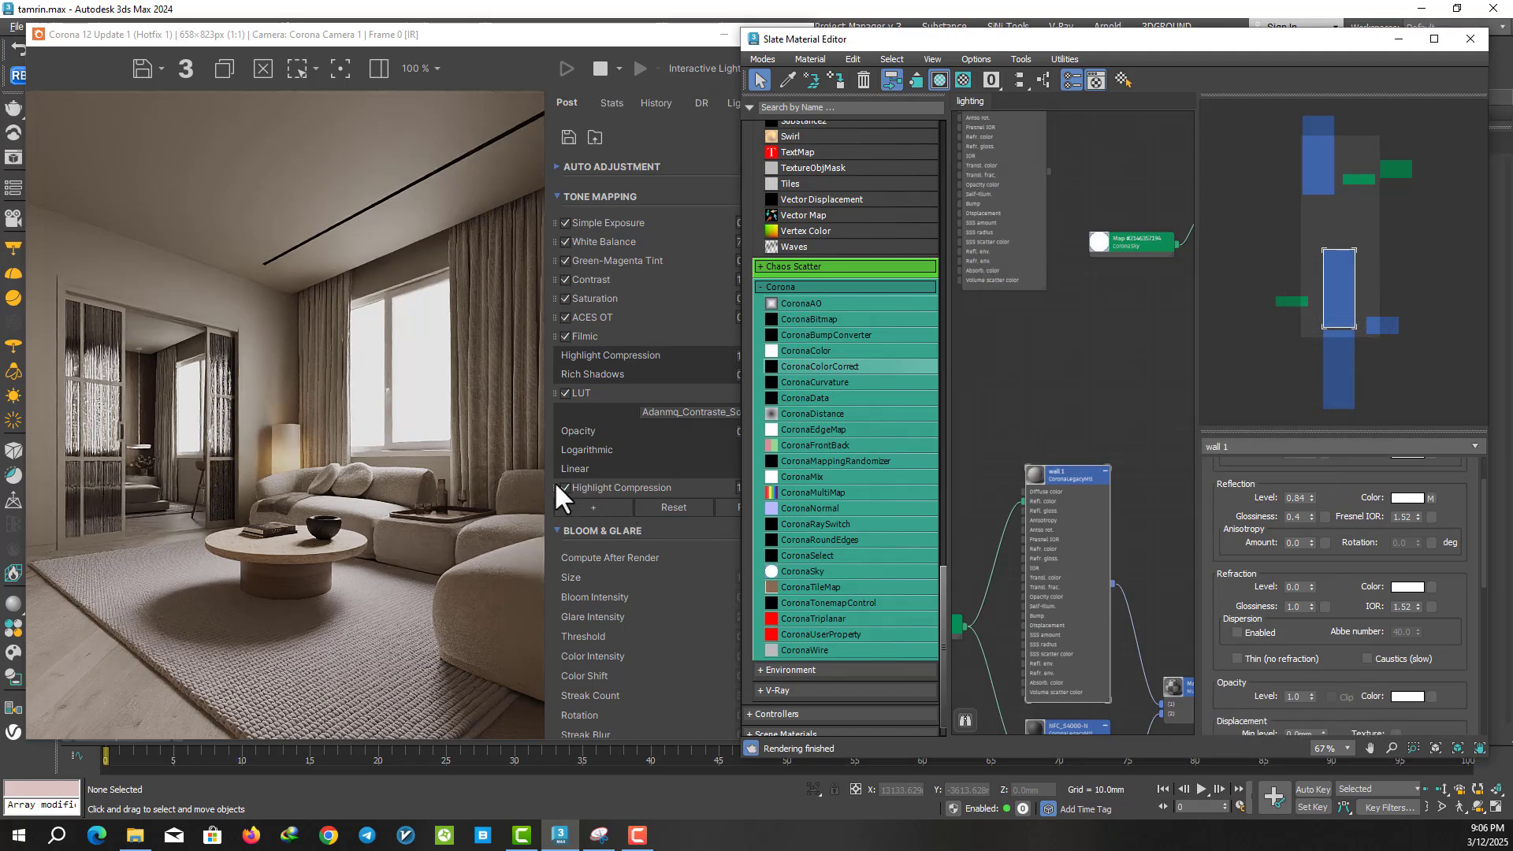
- Briefly render Corona Camera 002, then stop IR and close the frame buffer and Slate editor
{"action": "left_click", "coordinate": [391, 438]}
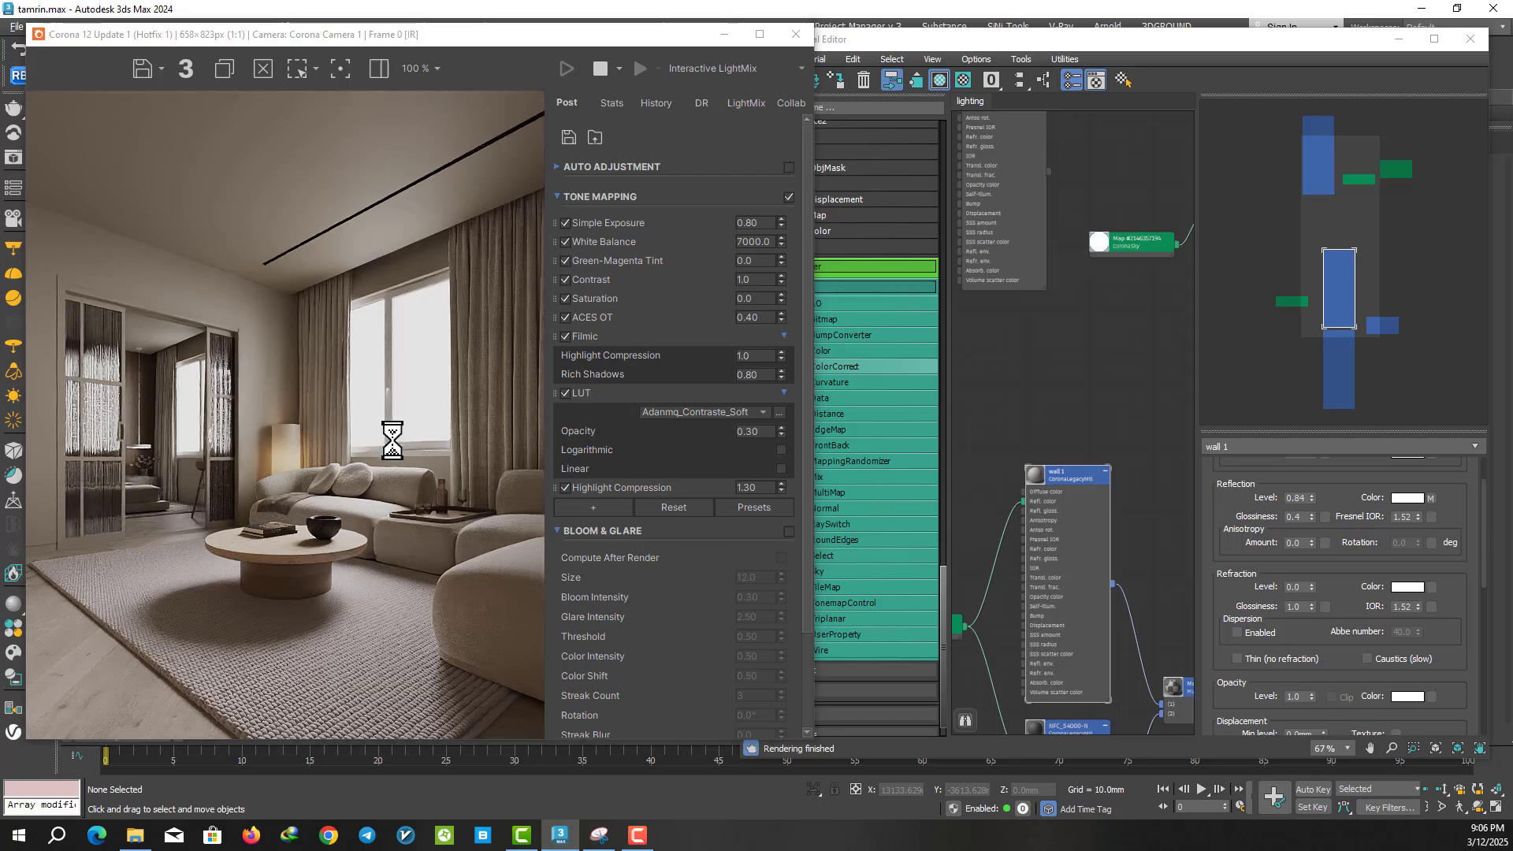
{"action": "double_click", "coordinate": [731, 304]}
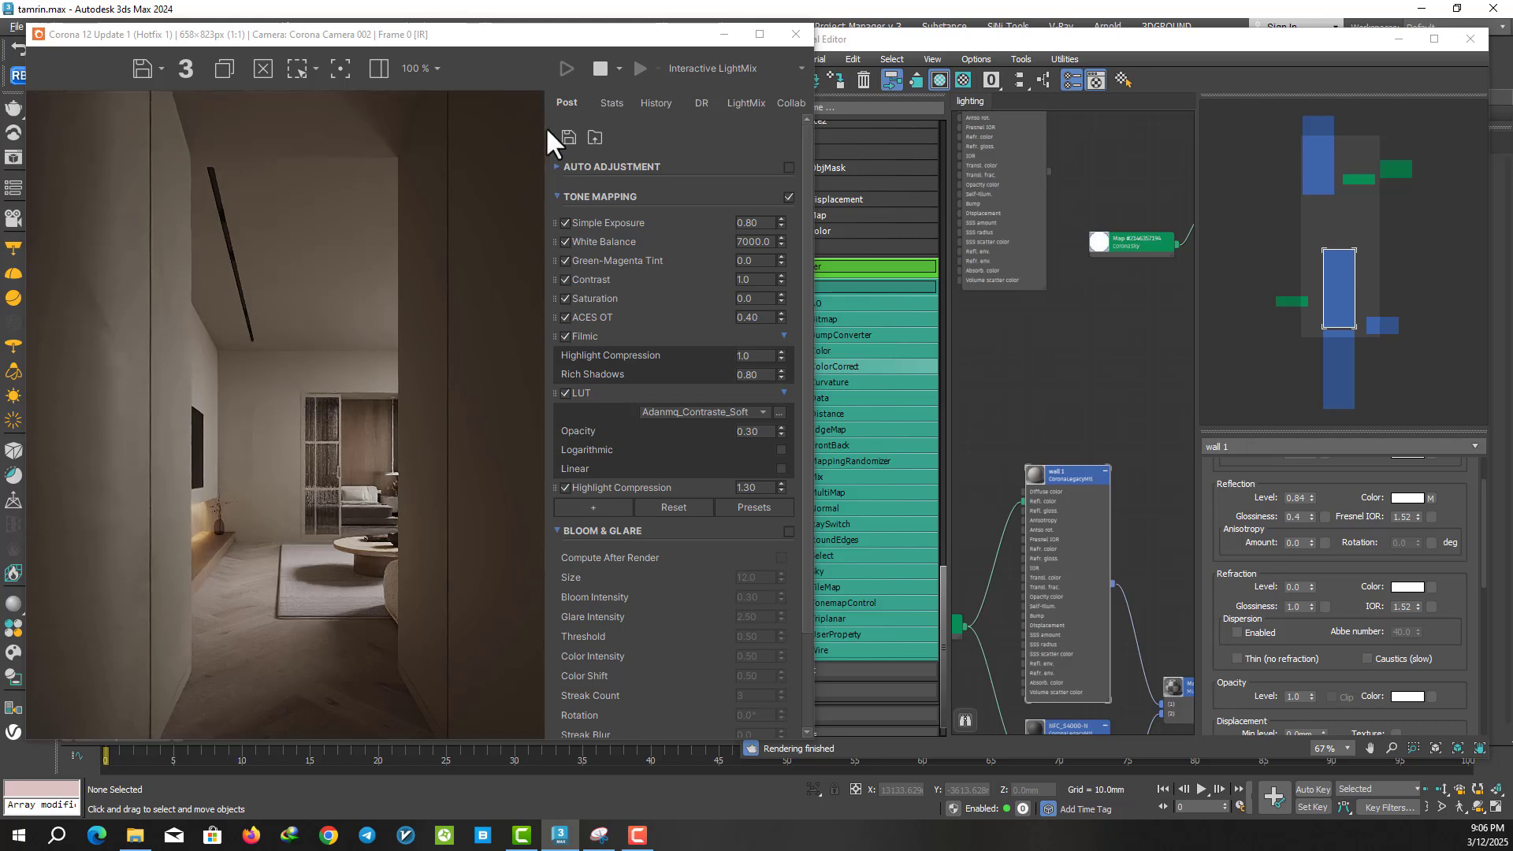
{"action": "left_click", "coordinate": [598, 66]}
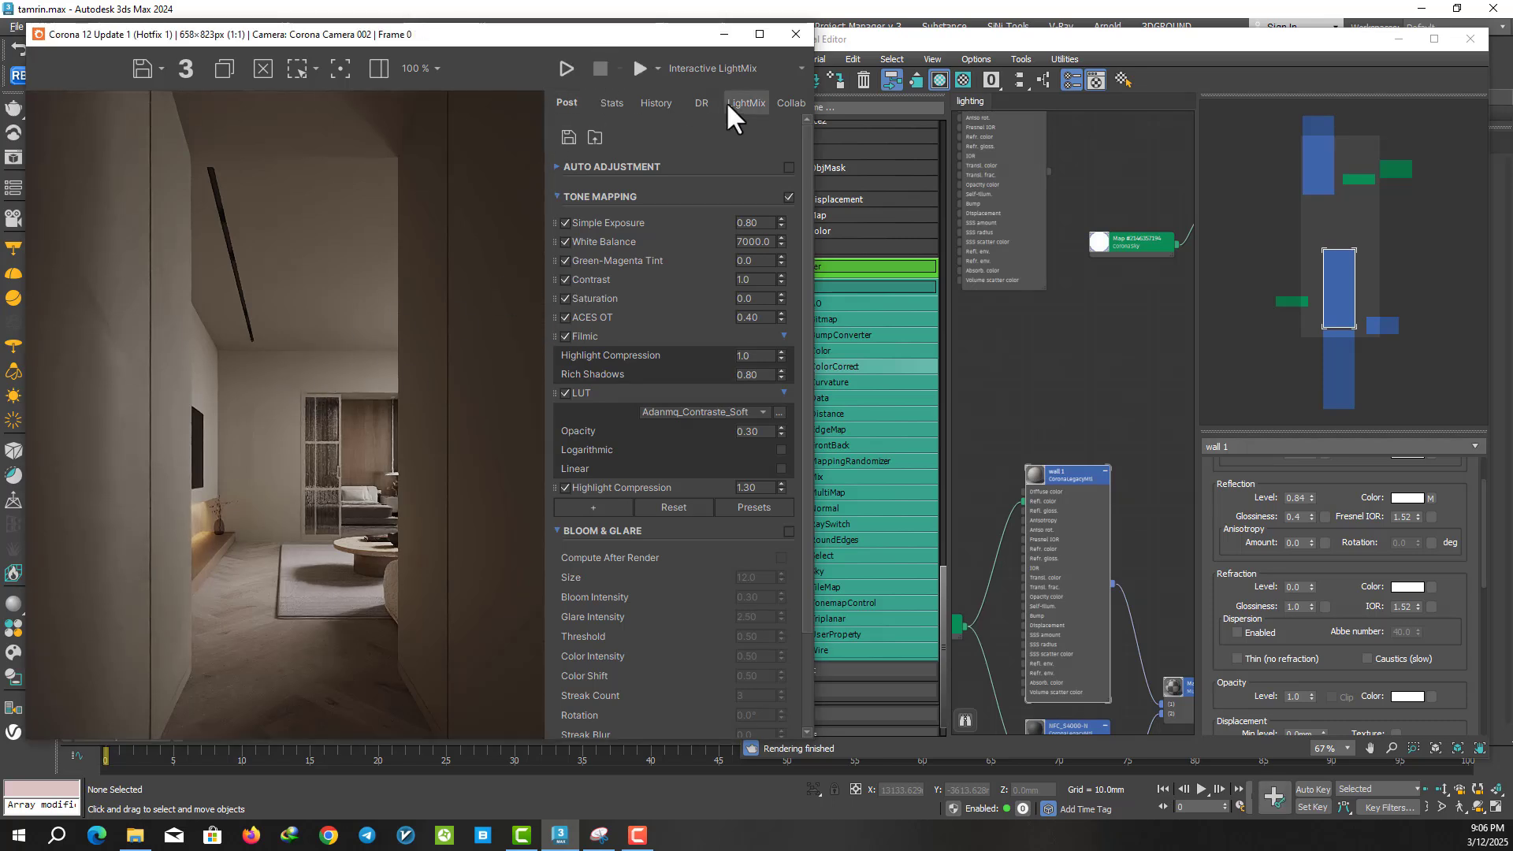
{"action": "left_click", "coordinate": [795, 34]}
{"action": "left_click_drag", "start_coordinate": [1072, 41], "coordinate": [989, 39]}
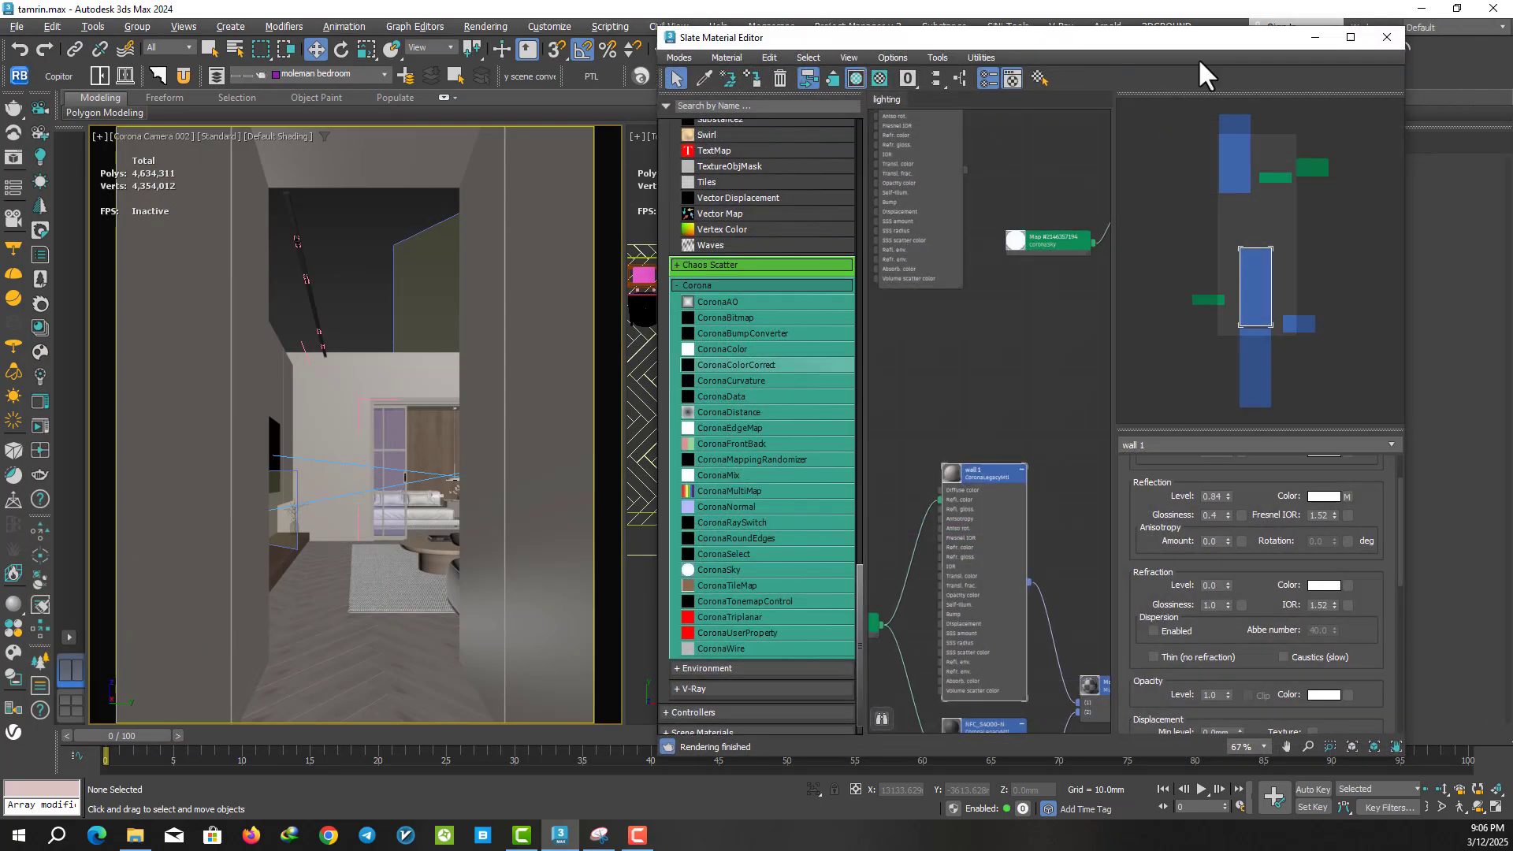
{"action": "left_click", "coordinate": [1389, 36]}
- Re-render Corona Camera 1, close the reopened frame buffer, and activate the right-hand viewport
{"action": "left_click_drag", "start_coordinate": [176, 40], "coordinate": [277, 74]}
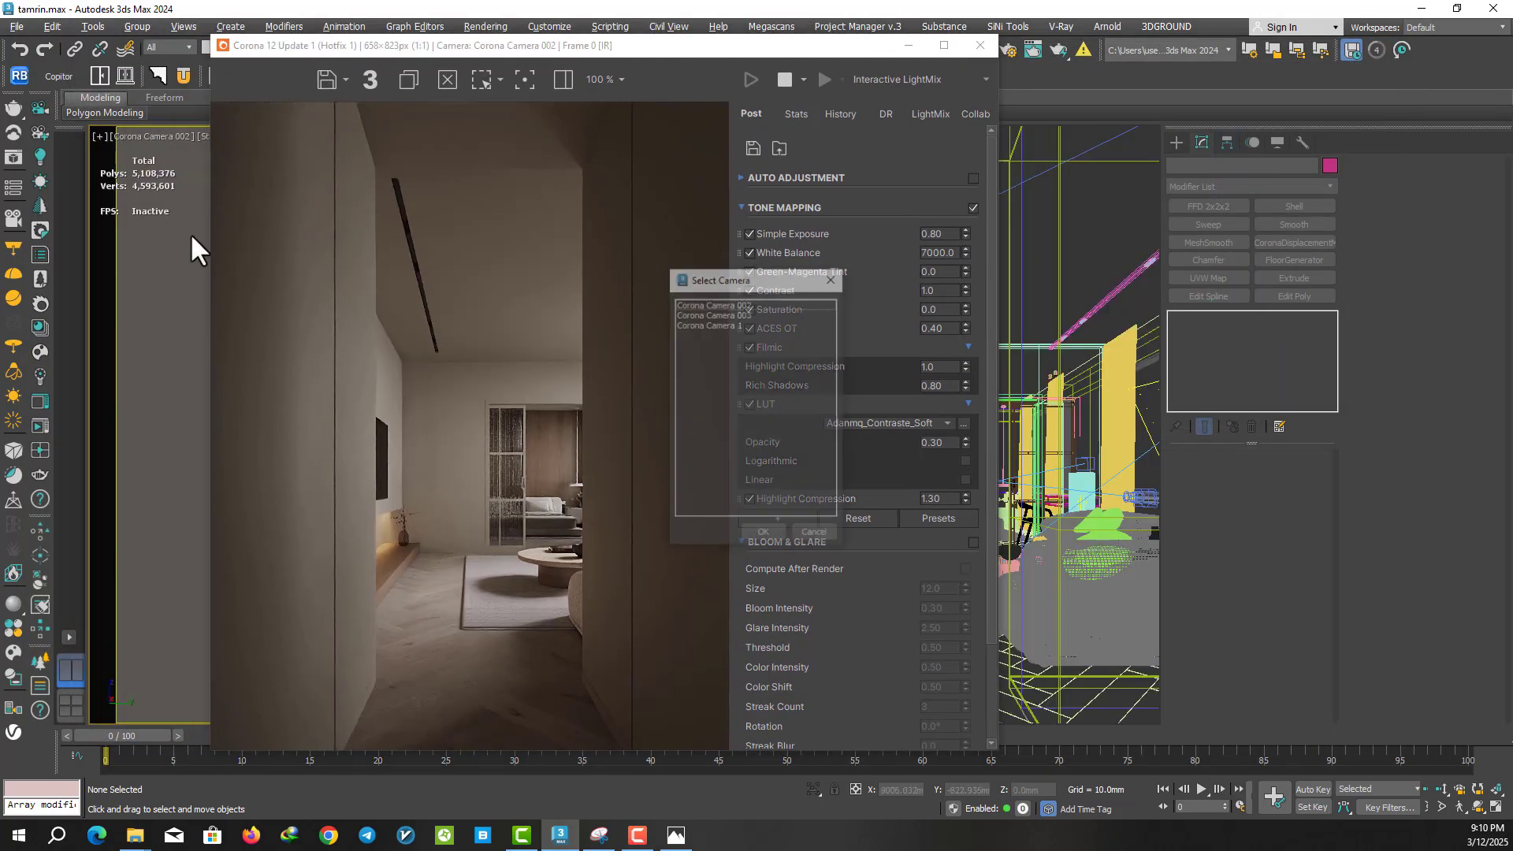
{"action": "double_click", "coordinate": [722, 318]}
{"action": "left_click_drag", "start_coordinate": [588, 51], "coordinate": [421, 46]}
{"action": "left_click", "coordinate": [620, 74]}
{"action": "left_click", "coordinate": [815, 40]}
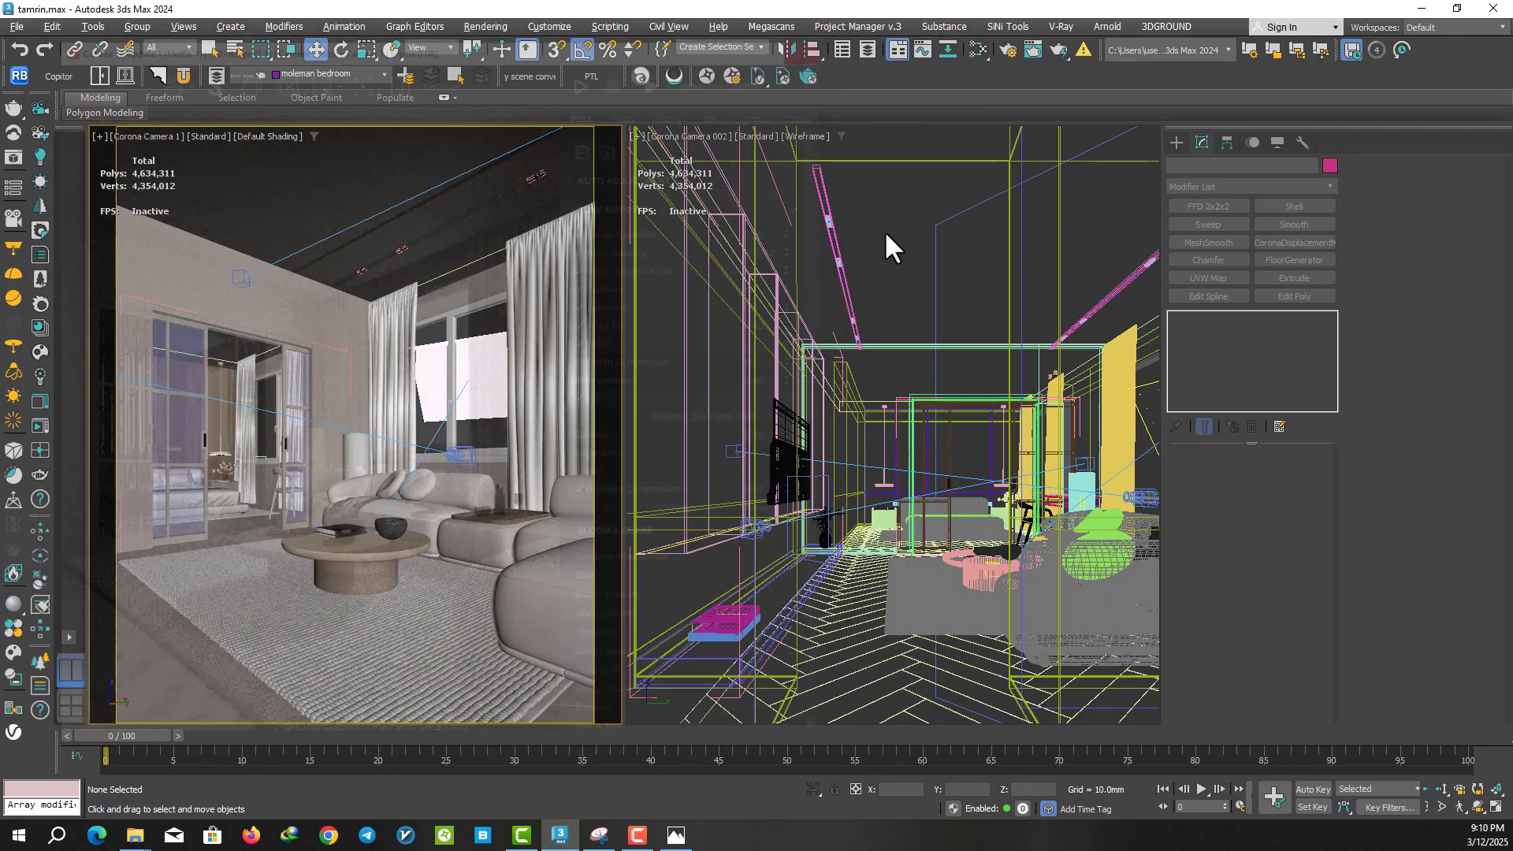
- In Top view, clone Corona Camera 1 as Corona Camera 004 and look through it
{"action": "key", "text": "t"}
{"action": "left_click", "coordinate": [851, 405]}
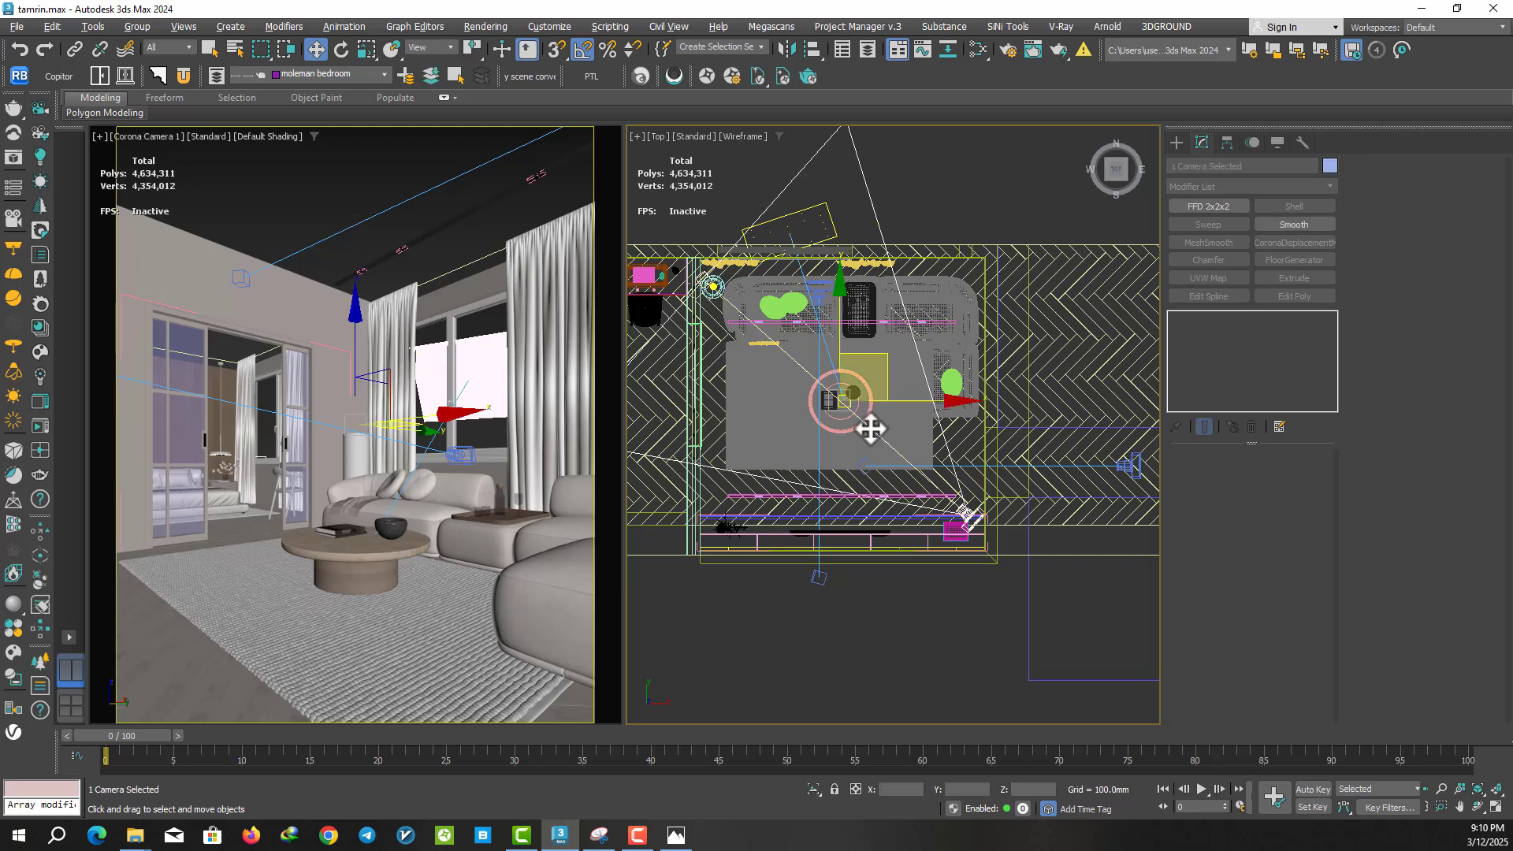
{"action": "left_click_drag", "start_coordinate": [882, 357], "coordinate": [912, 295], "text": "shift"}
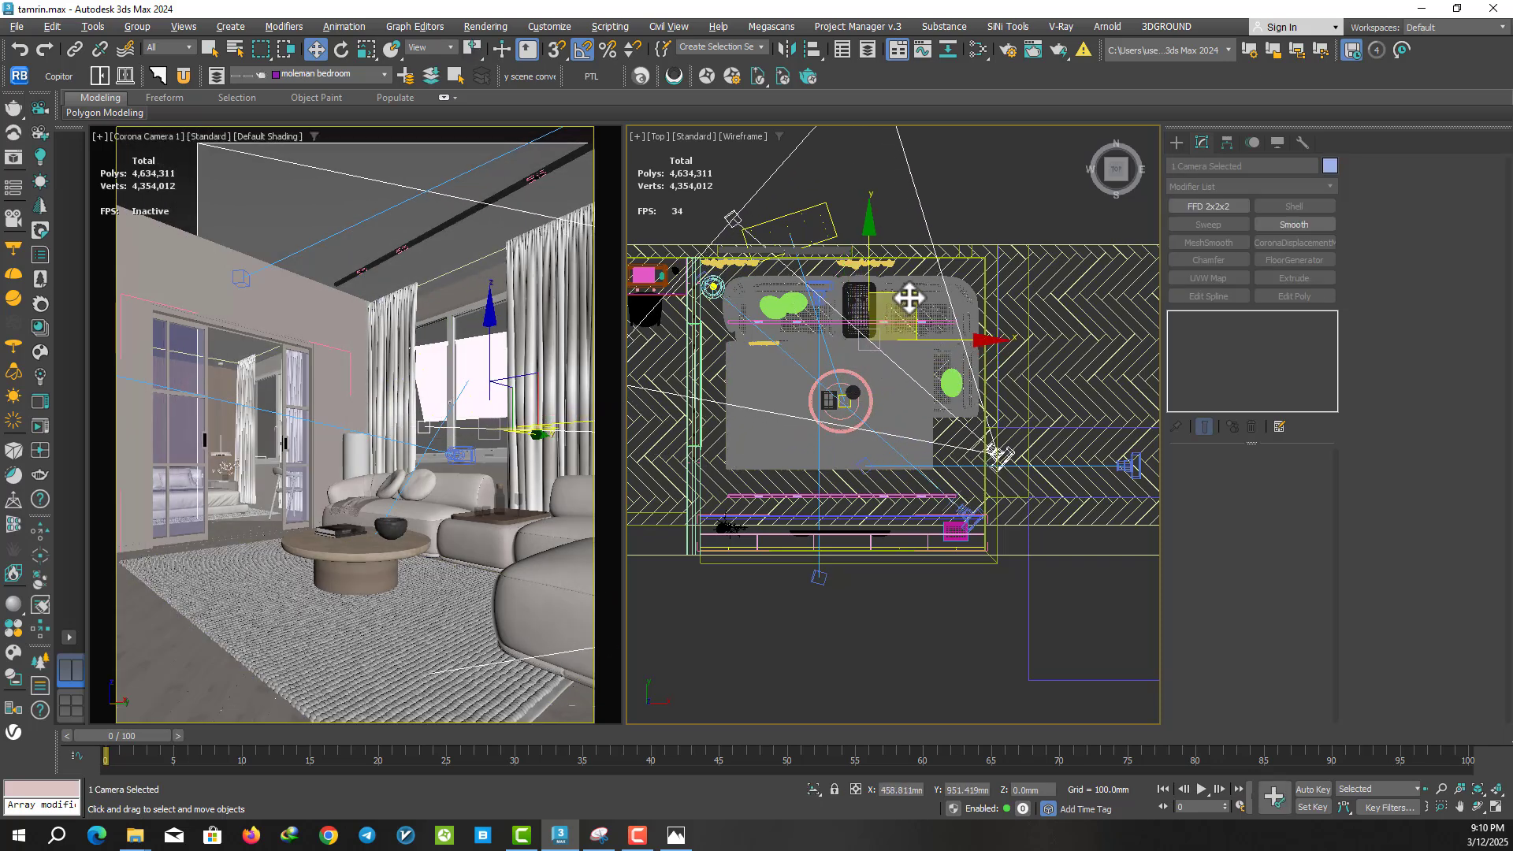
{"action": "left_click", "coordinate": [750, 487]}
{"action": "key", "text": "c"}
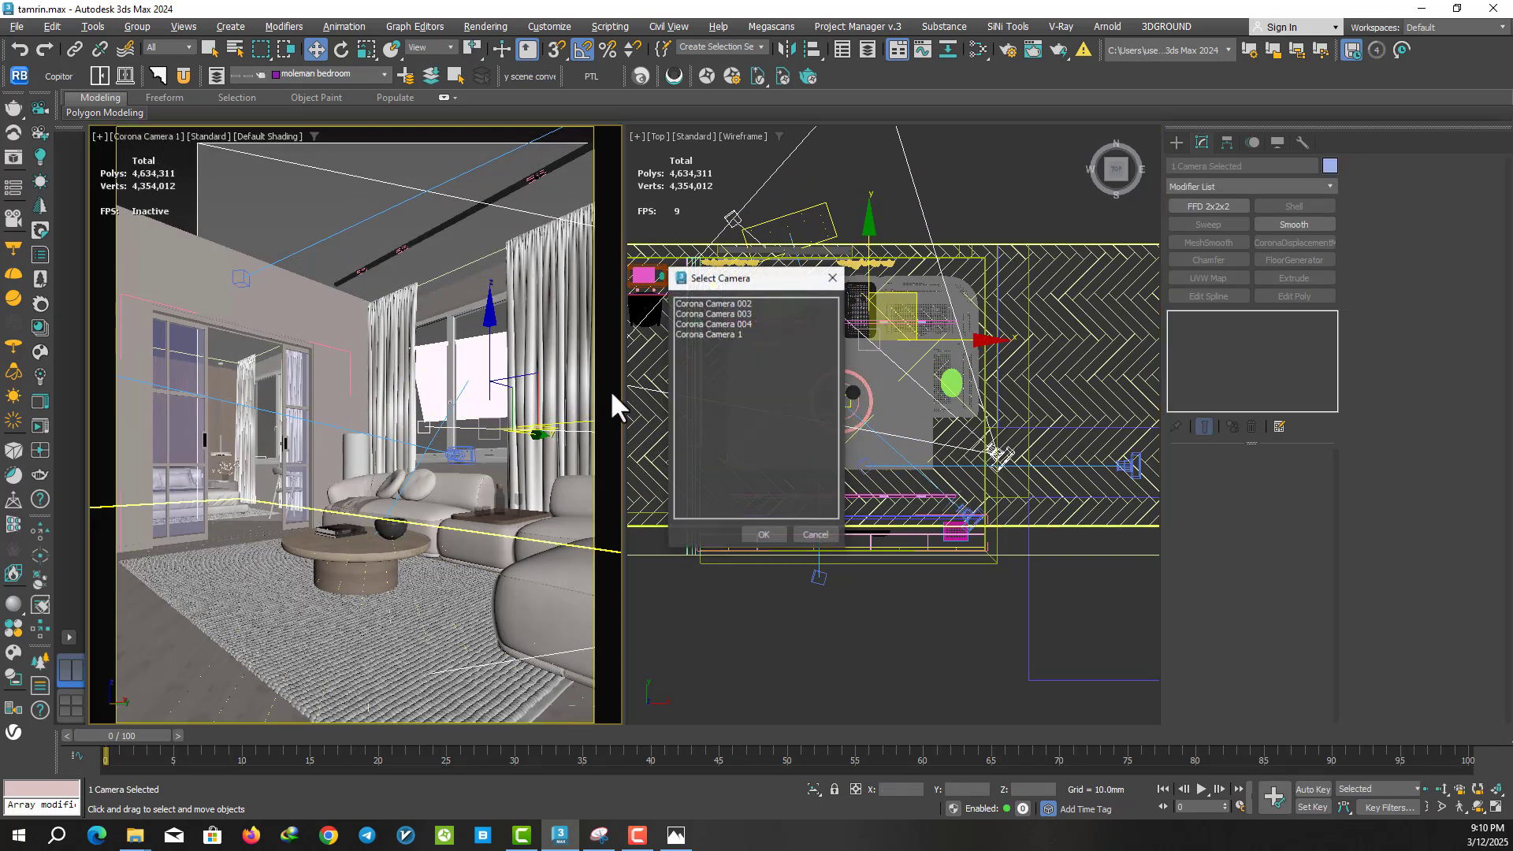
{"action": "left_click", "coordinate": [711, 323]}
{"action": "double_click", "coordinate": [712, 323]}
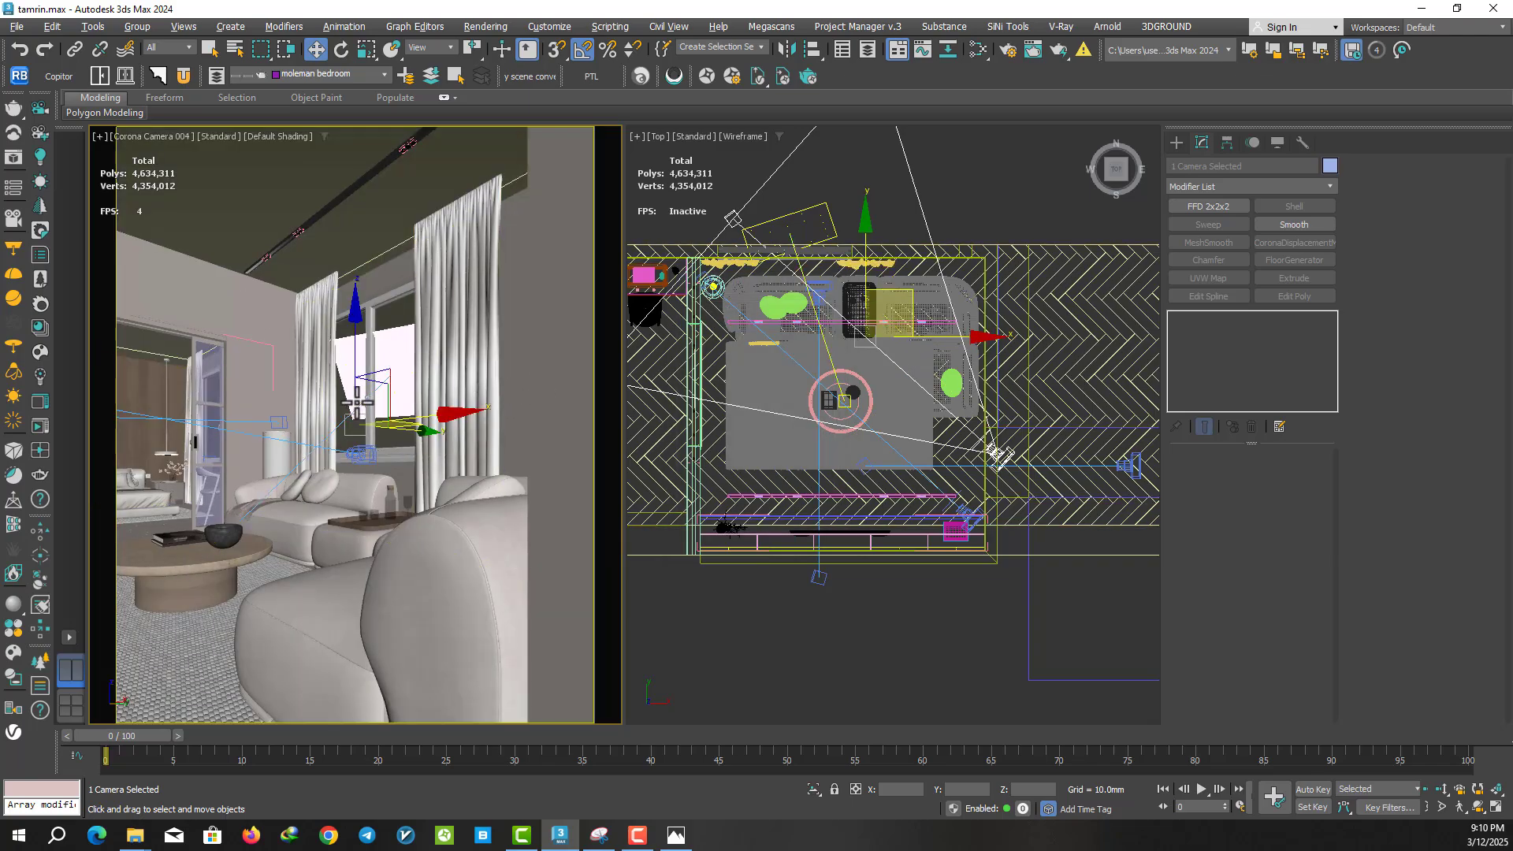
- Turn Corona Camera 004 toward the sofa and give it a 90 mm focal length
{"action": "key", "text": "Up"}
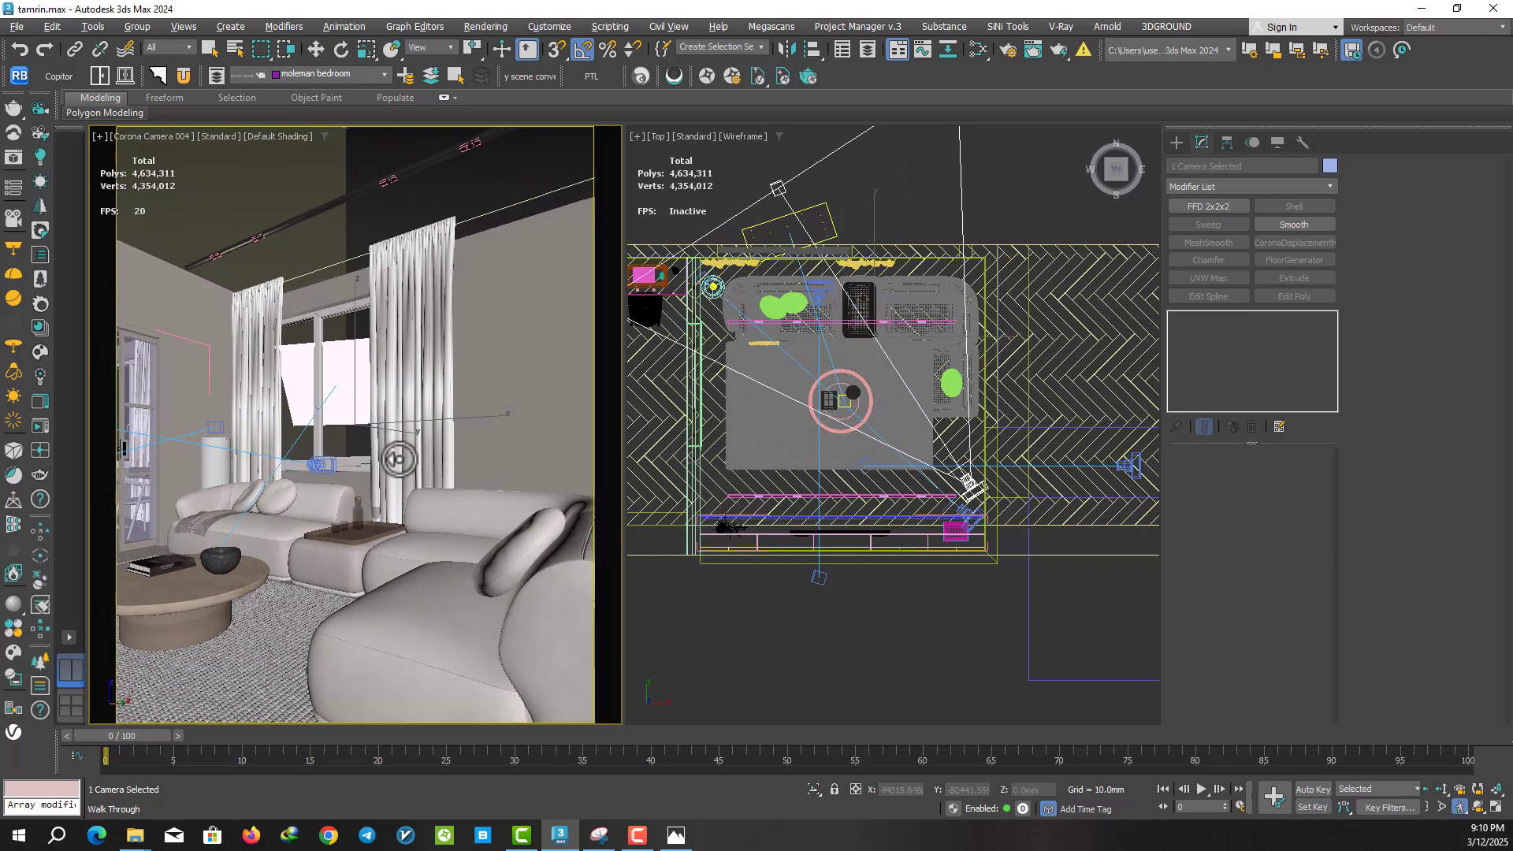
{"action": "left_click_drag", "start_coordinate": [372, 435], "coordinate": [415, 441]}
{"action": "left_click", "coordinate": [140, 135]}
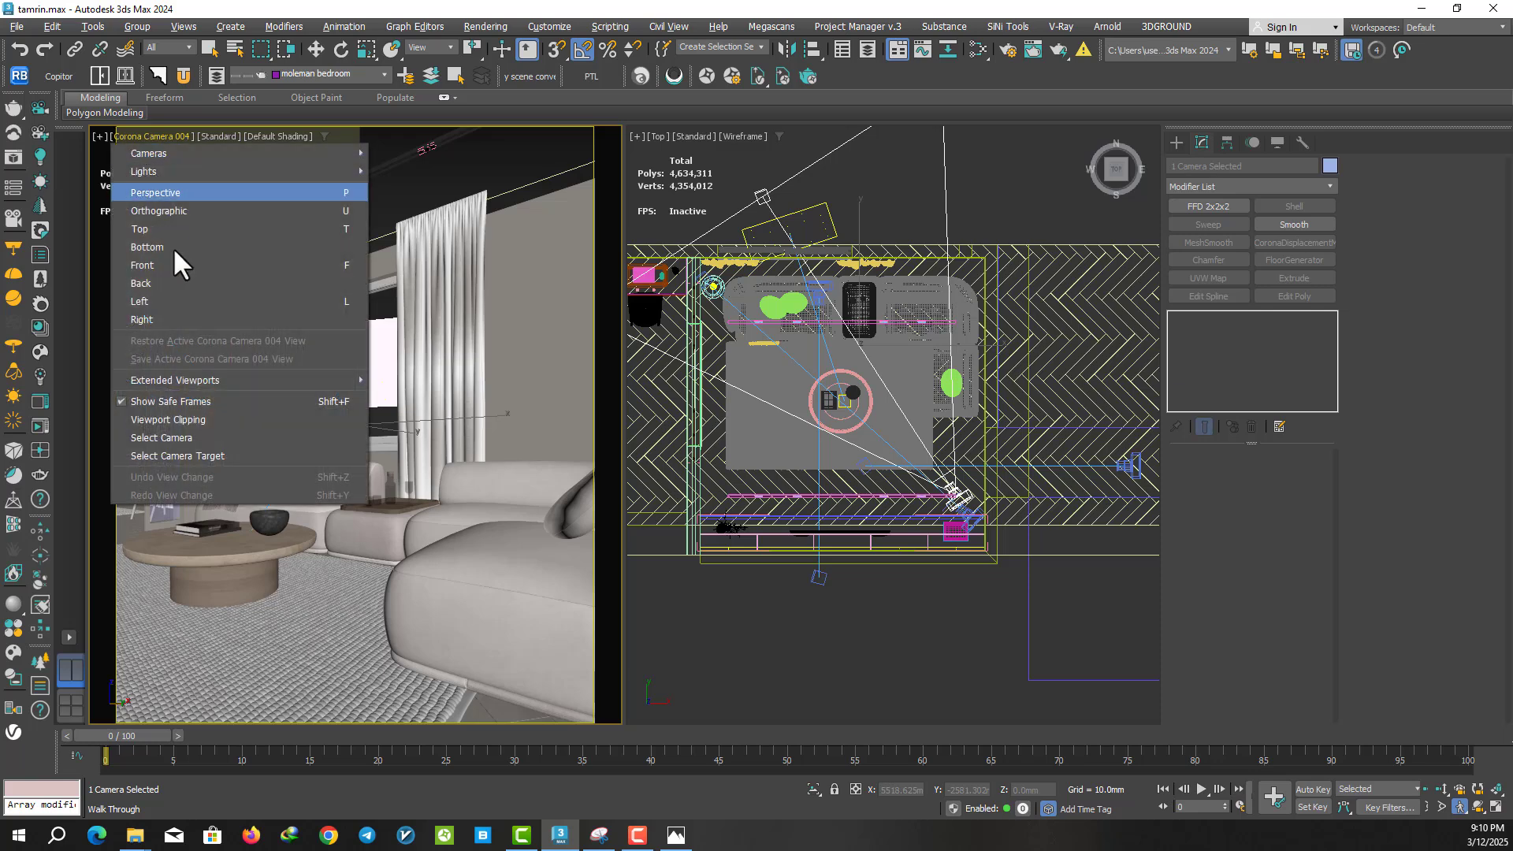
{"action": "left_click", "coordinate": [201, 429]}
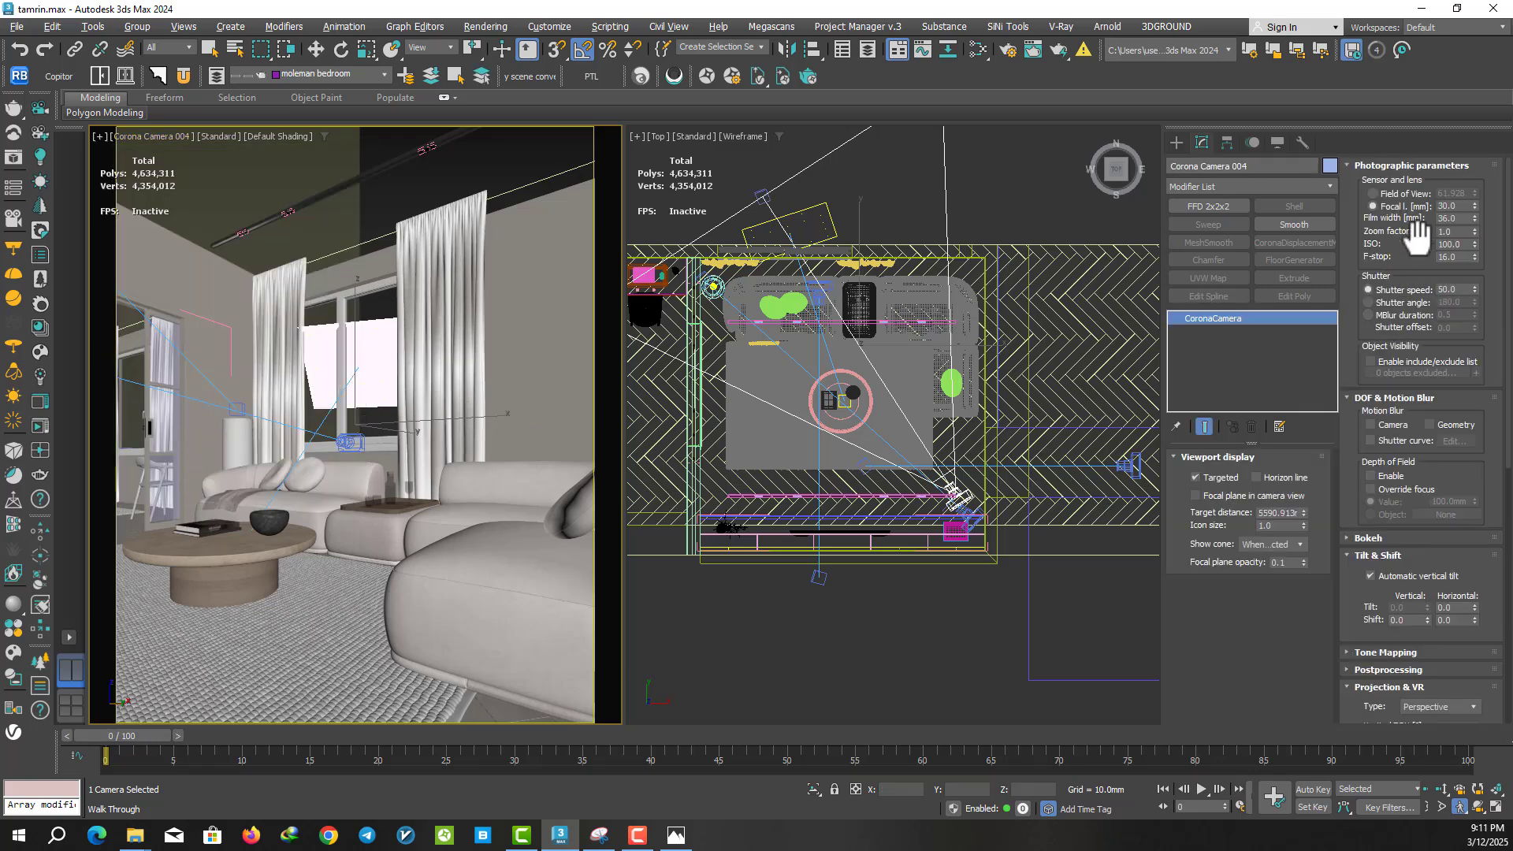
{"action": "type", "text": "90"}
{"action": "key", "text": "Return"}
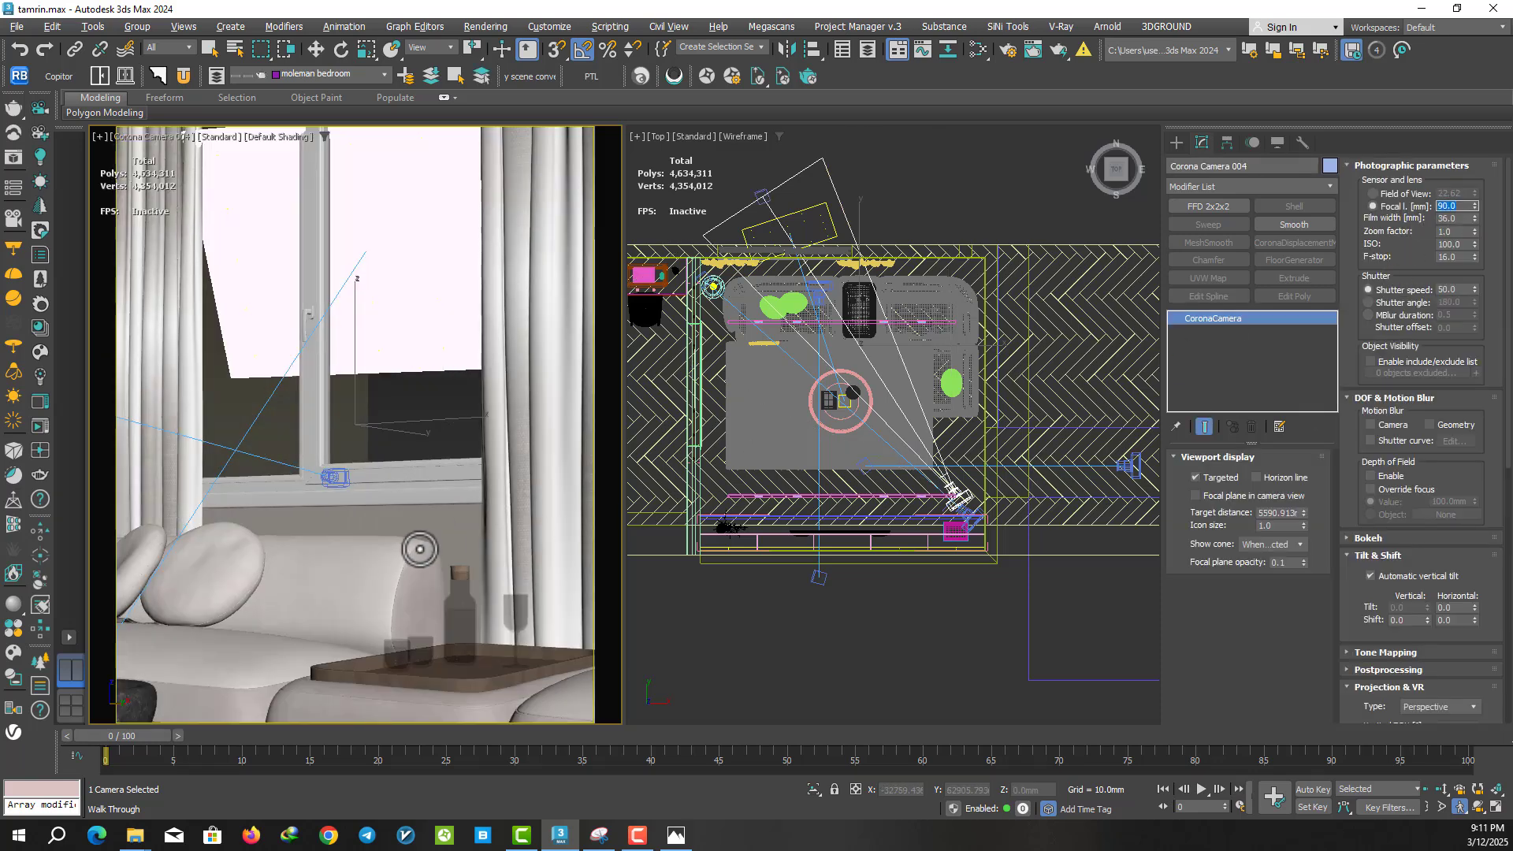
- Frame the tray with a 120 mm lens, lowering the camera target to tilt the view down
{"action": "mouse_move", "coordinate": [412, 550]}
{"action": "left_mouse_down"}
{"action": "mouse_move", "coordinate": [395, 531]}
{"action": "mouse_move", "coordinate": [425, 520]}
{"action": "left_mouse_up"}
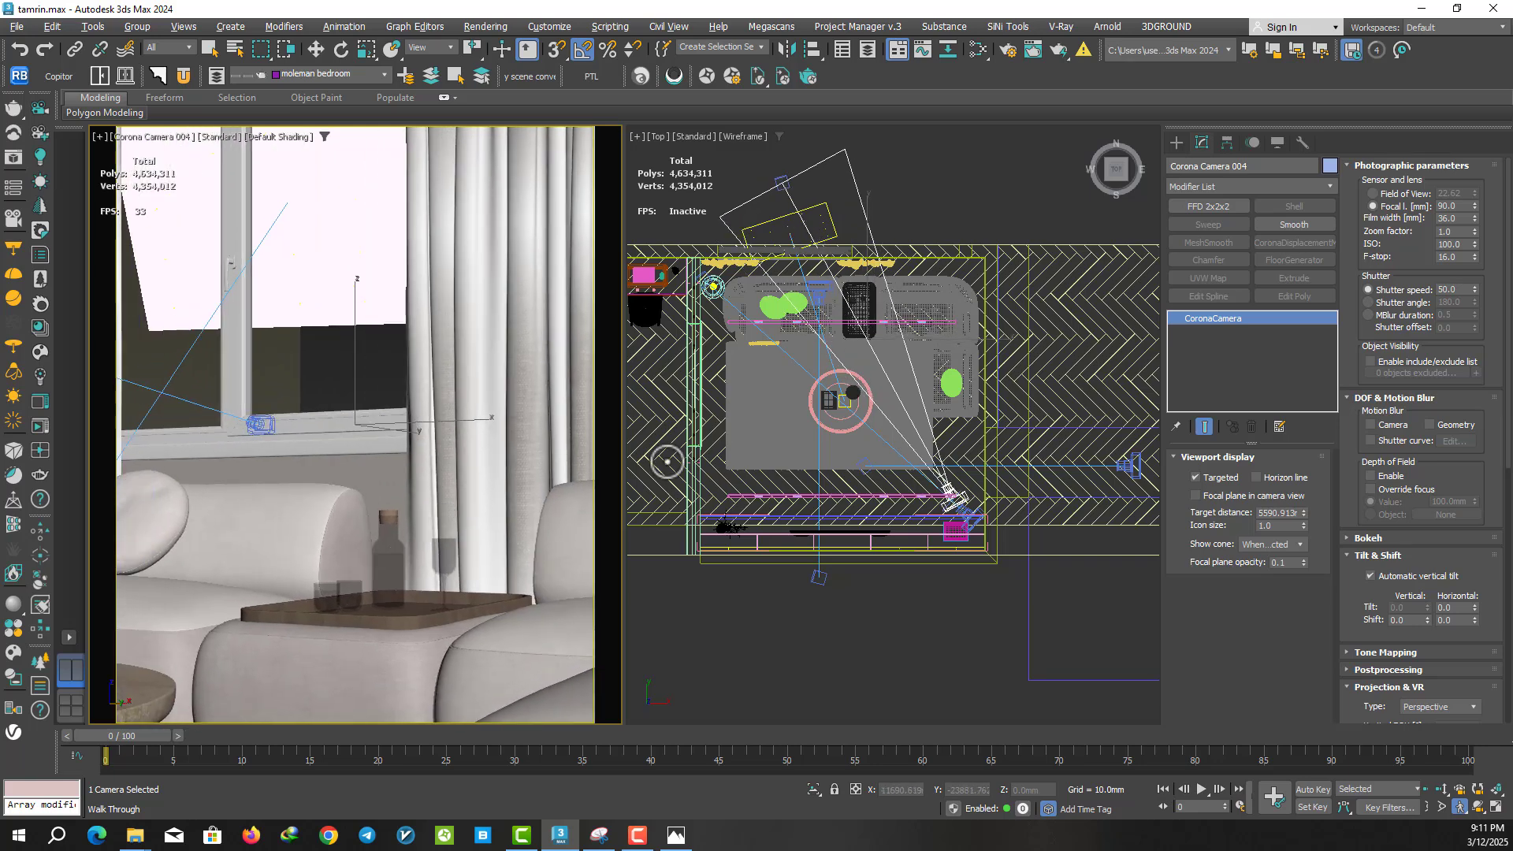
{"action": "double_click", "coordinate": [1465, 206]}
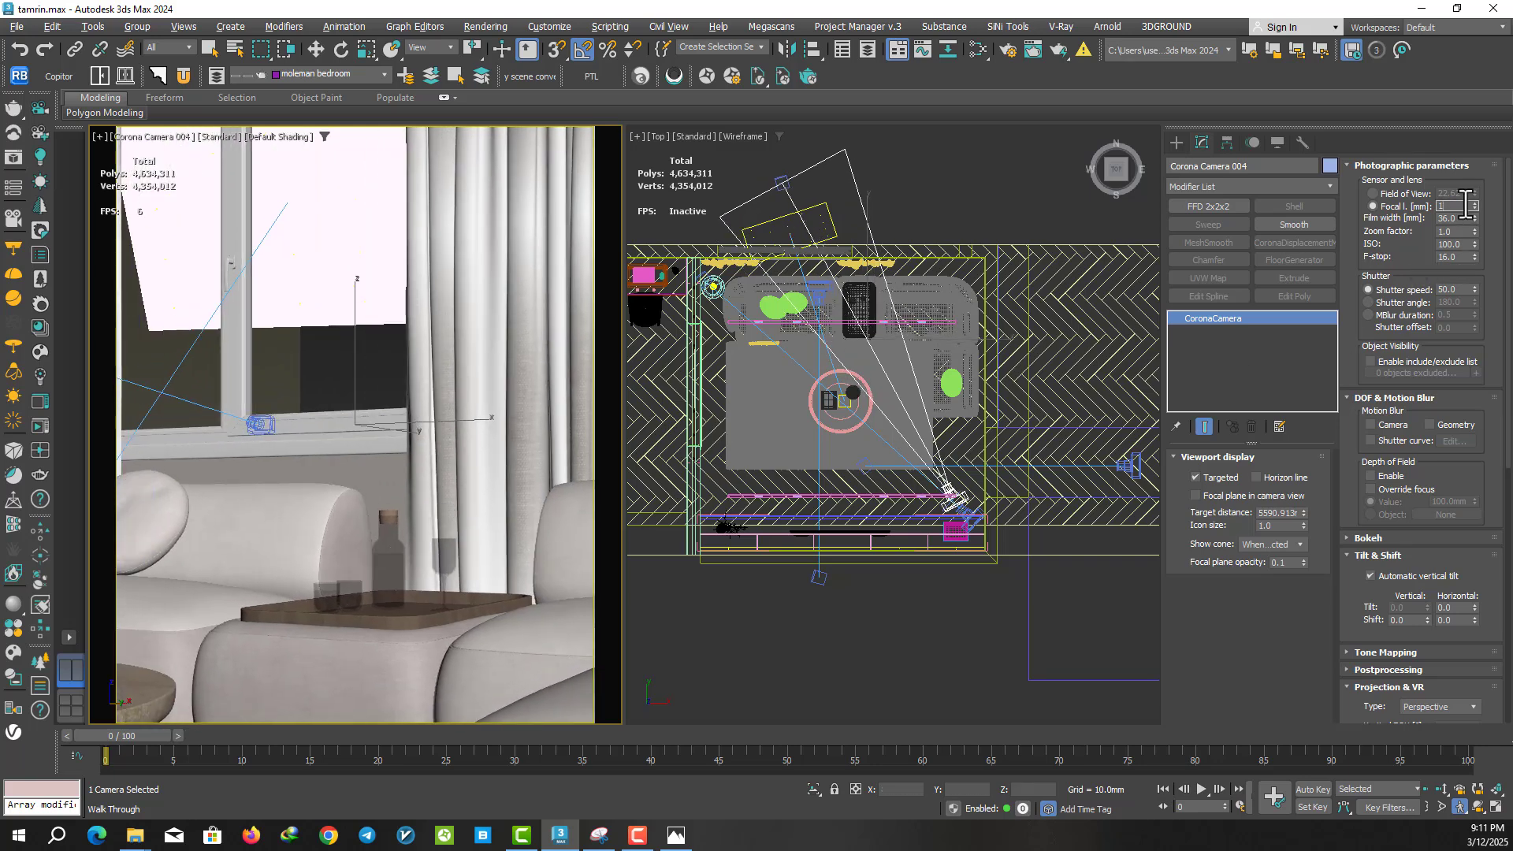
{"action": "type", "text": "20"}
{"action": "key", "text": "Return"}
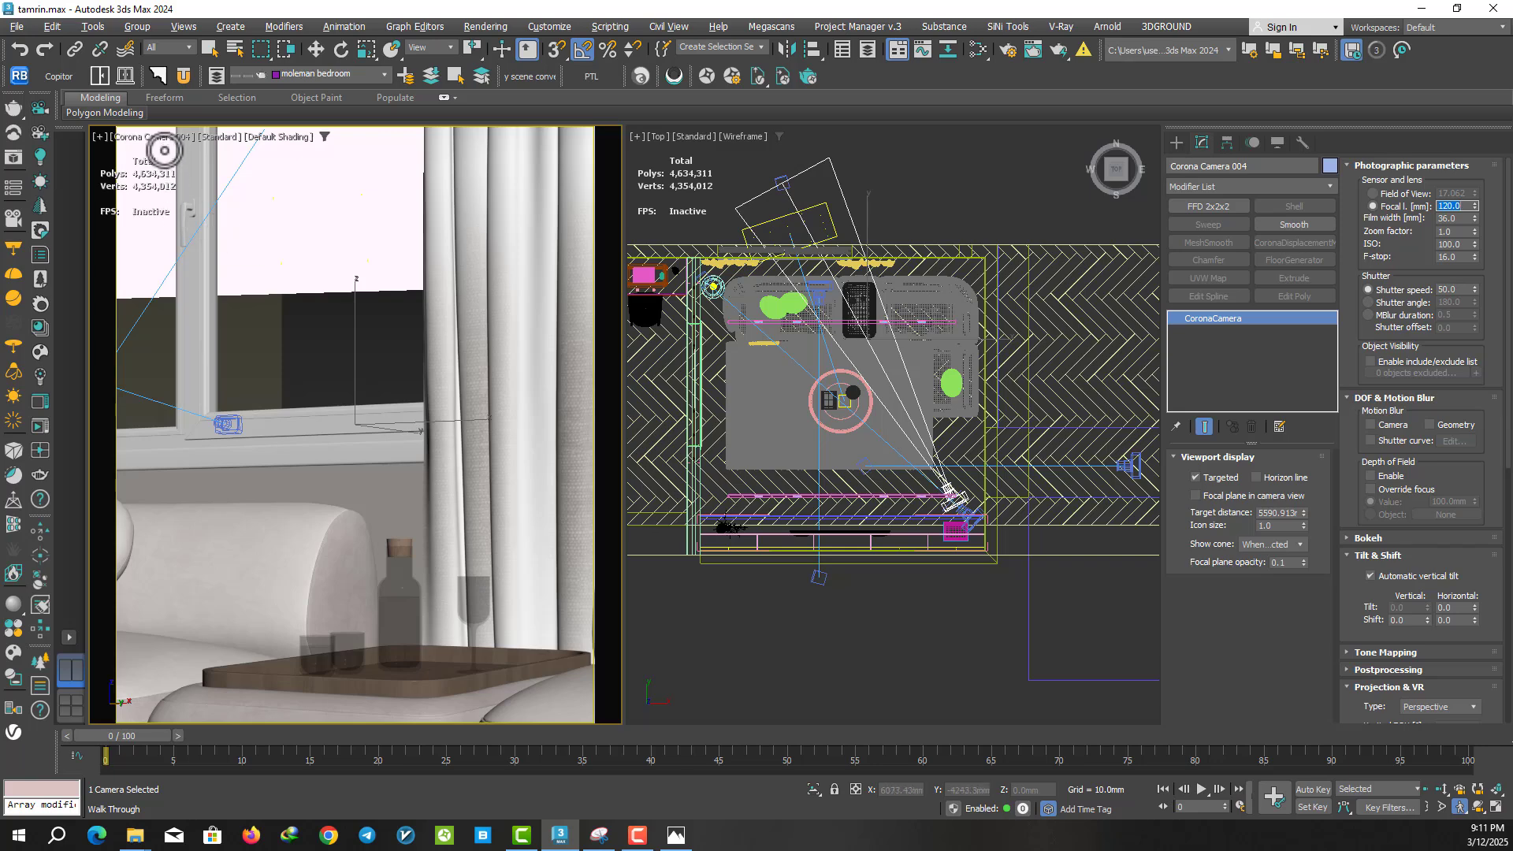
{"action": "left_click", "coordinate": [162, 136]}
{"action": "left_click", "coordinate": [203, 455]}
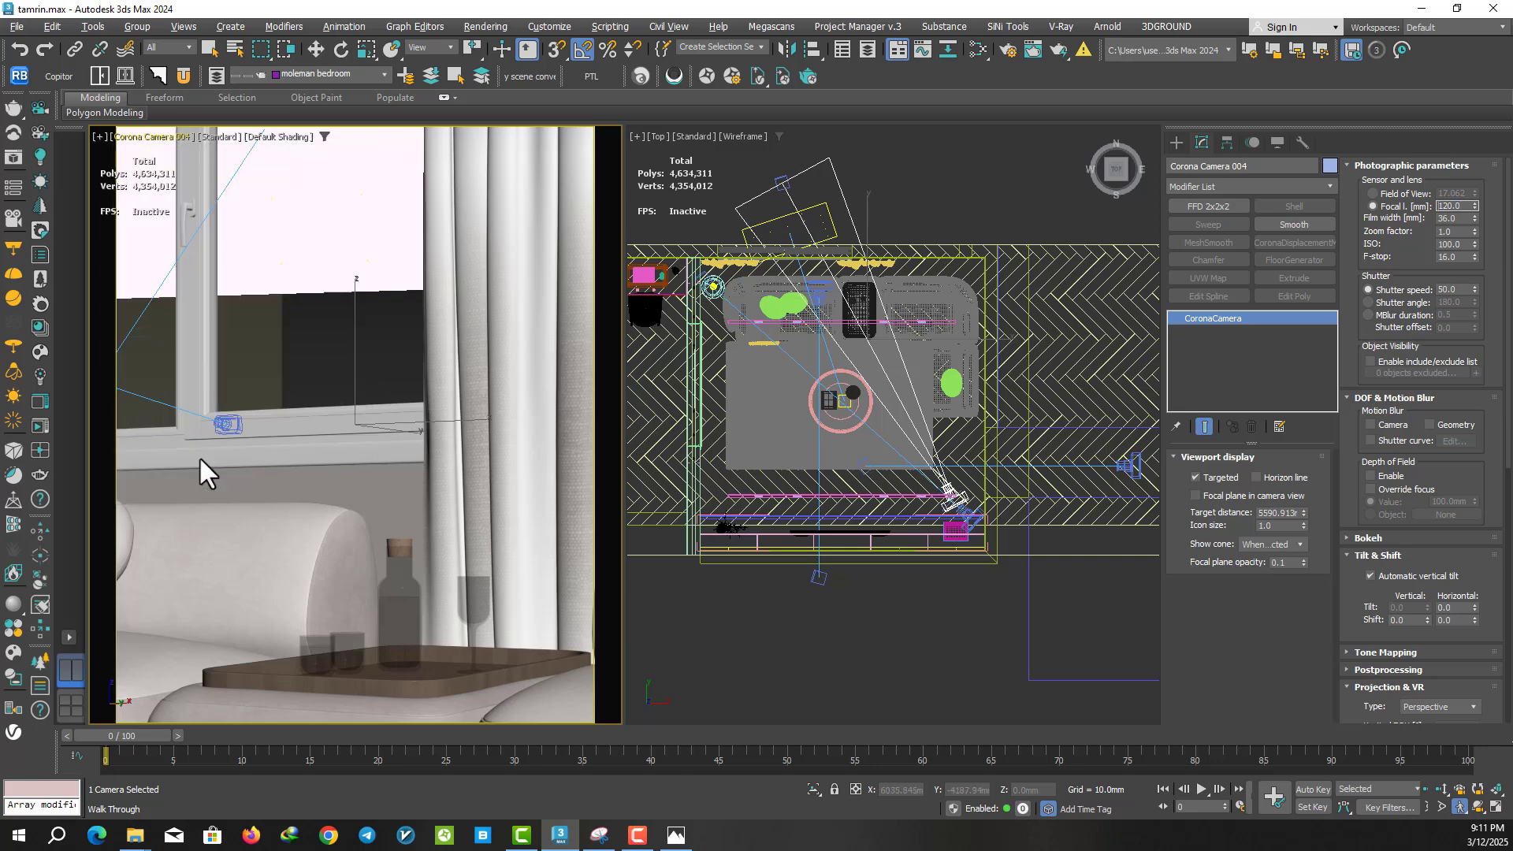
{"action": "key", "text": "w"}
{"action": "left_click_drag", "start_coordinate": [361, 338], "coordinate": [360, 406]}
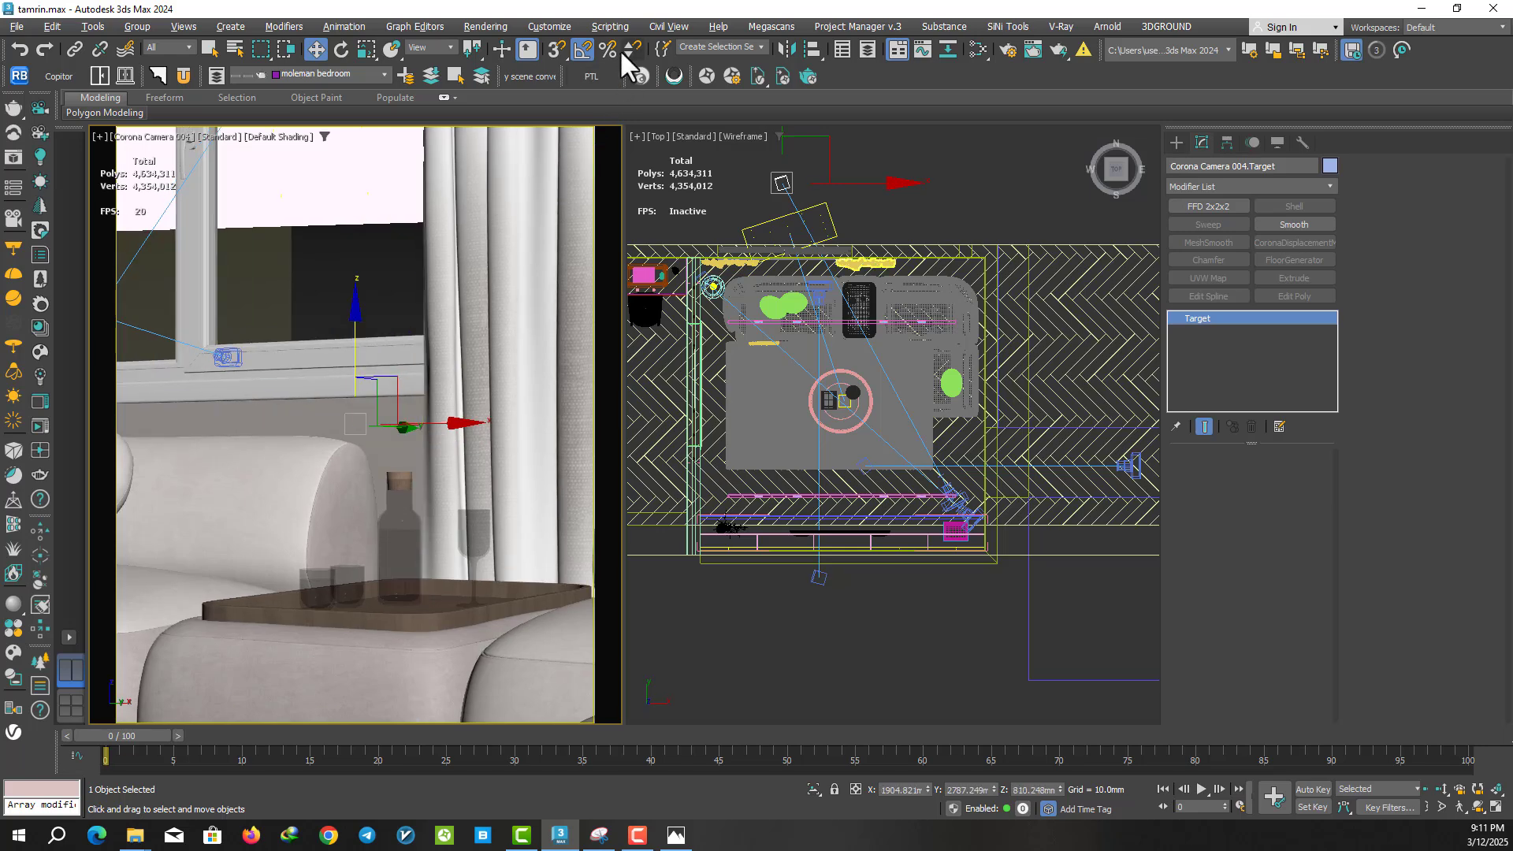
{"action": "left_click", "coordinate": [610, 26]}
- Run the imagecomphelper.ms script and, after trying other guides, show the Golden Spiral overlay
{"action": "left_click", "coordinate": [621, 225]}
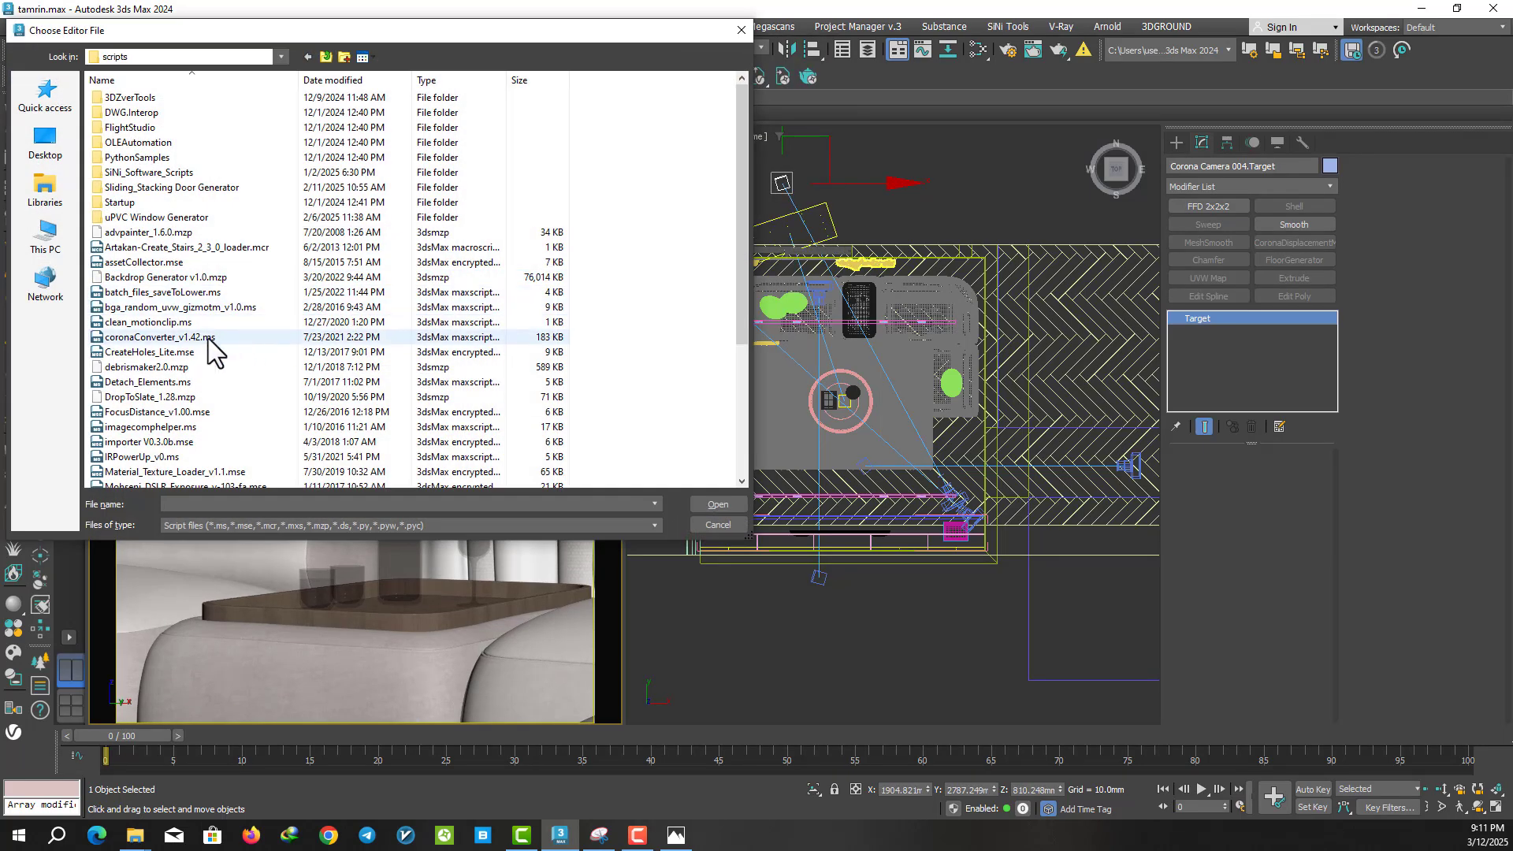
{"action": "left_click", "coordinate": [144, 425]}
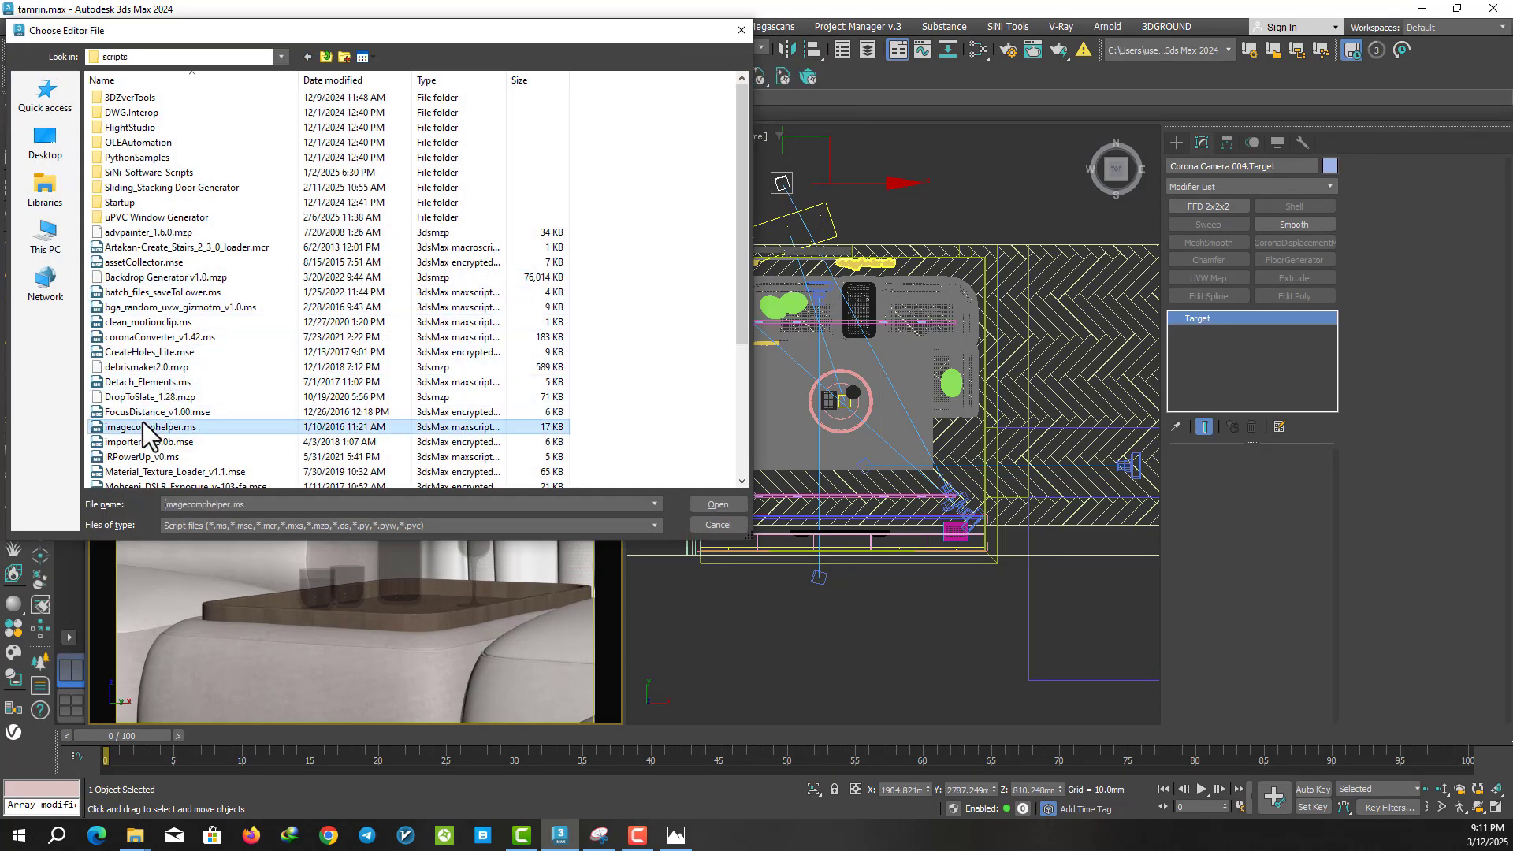
{"action": "left_click", "coordinate": [713, 505]}
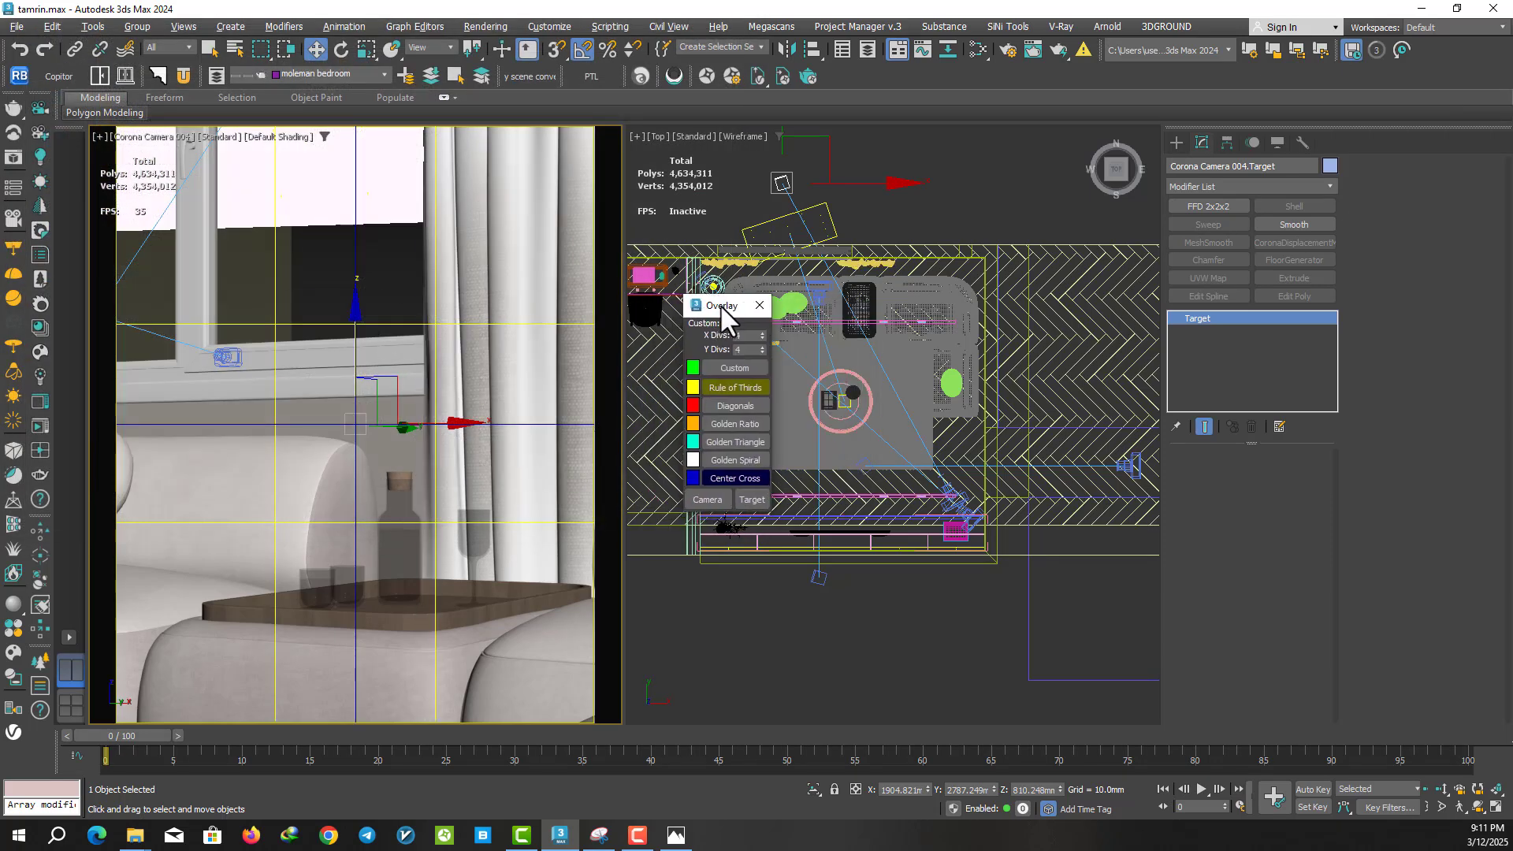
{"action": "left_click", "coordinate": [727, 381]}
{"action": "left_click", "coordinate": [727, 381]}
{"action": "left_click", "coordinate": [729, 366]}
{"action": "left_click", "coordinate": [730, 366]}
{"action": "left_click", "coordinate": [720, 407]}
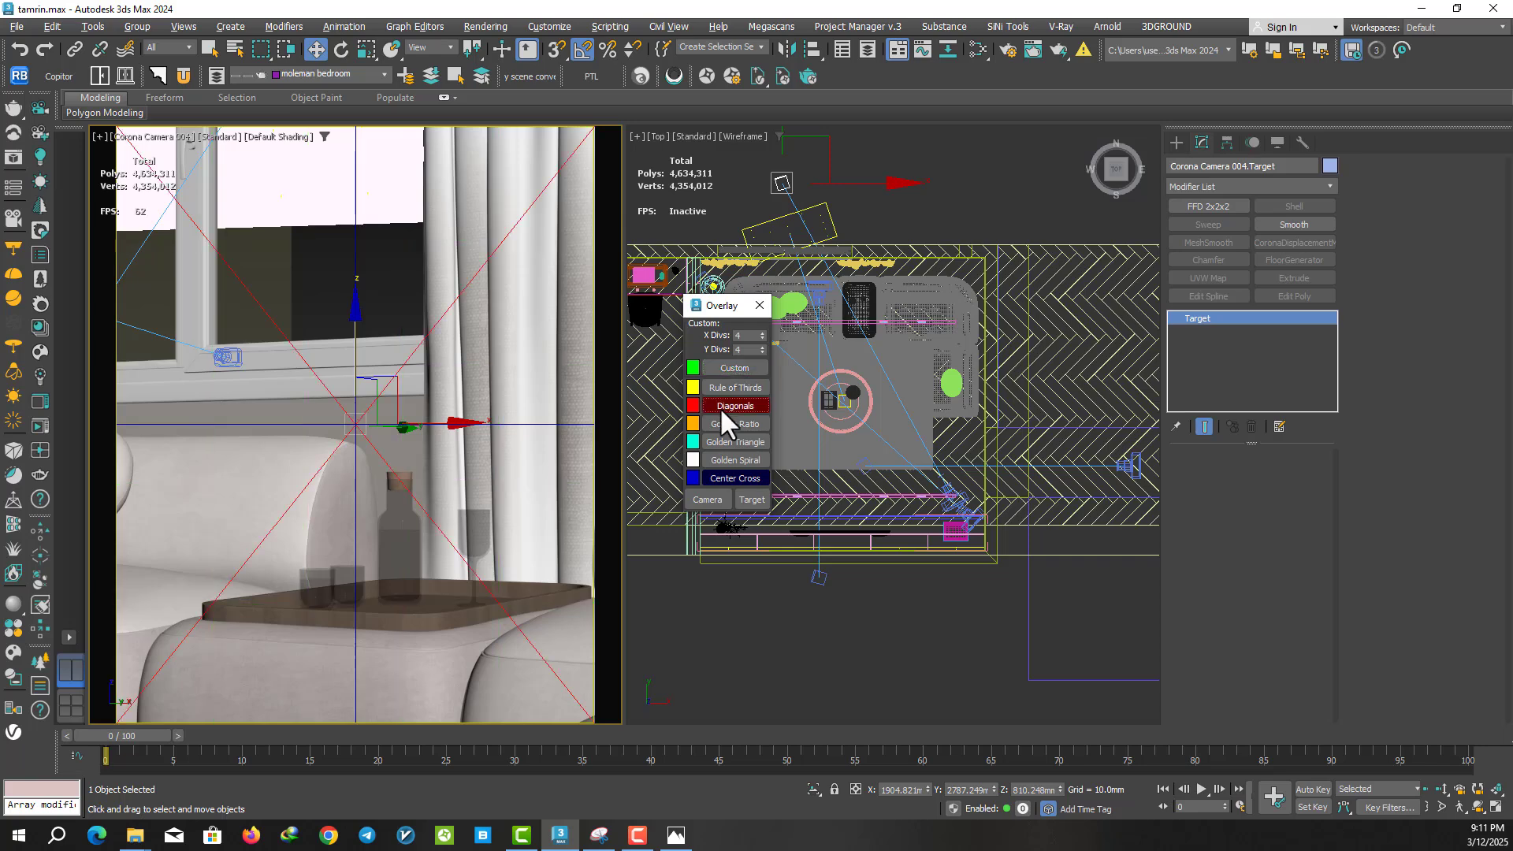
{"action": "left_click", "coordinate": [721, 424]}
{"action": "left_click", "coordinate": [720, 424]}
{"action": "left_click", "coordinate": [720, 441]}
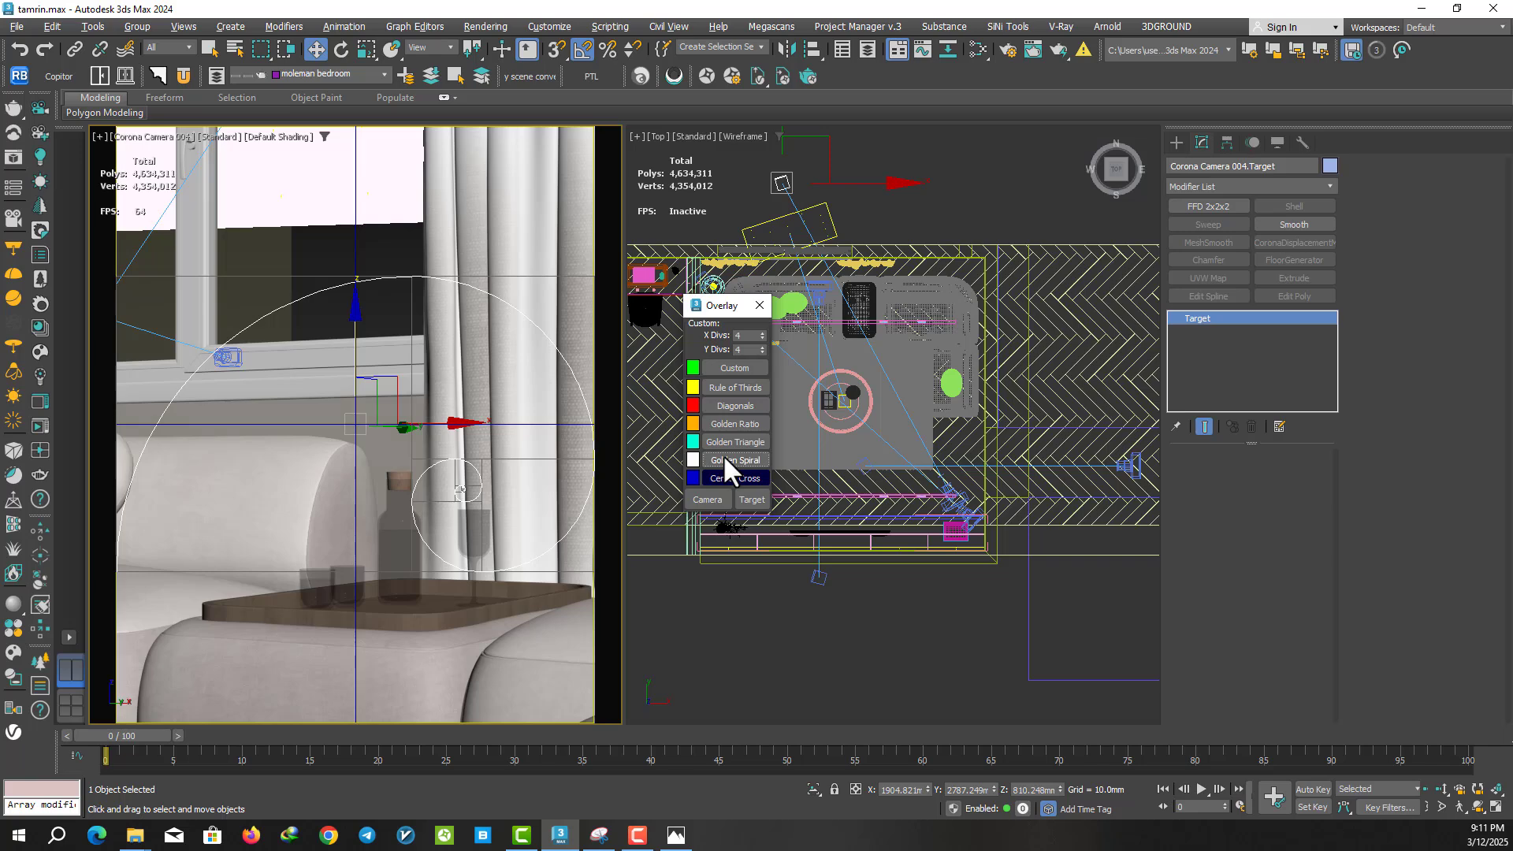
- Dolly Corona Camera 004 closer to enlarge the carafe, then start an interactive Corona render
{"action": "middle_click_drag", "start_coordinate": [481, 469], "coordinate": [501, 439]}
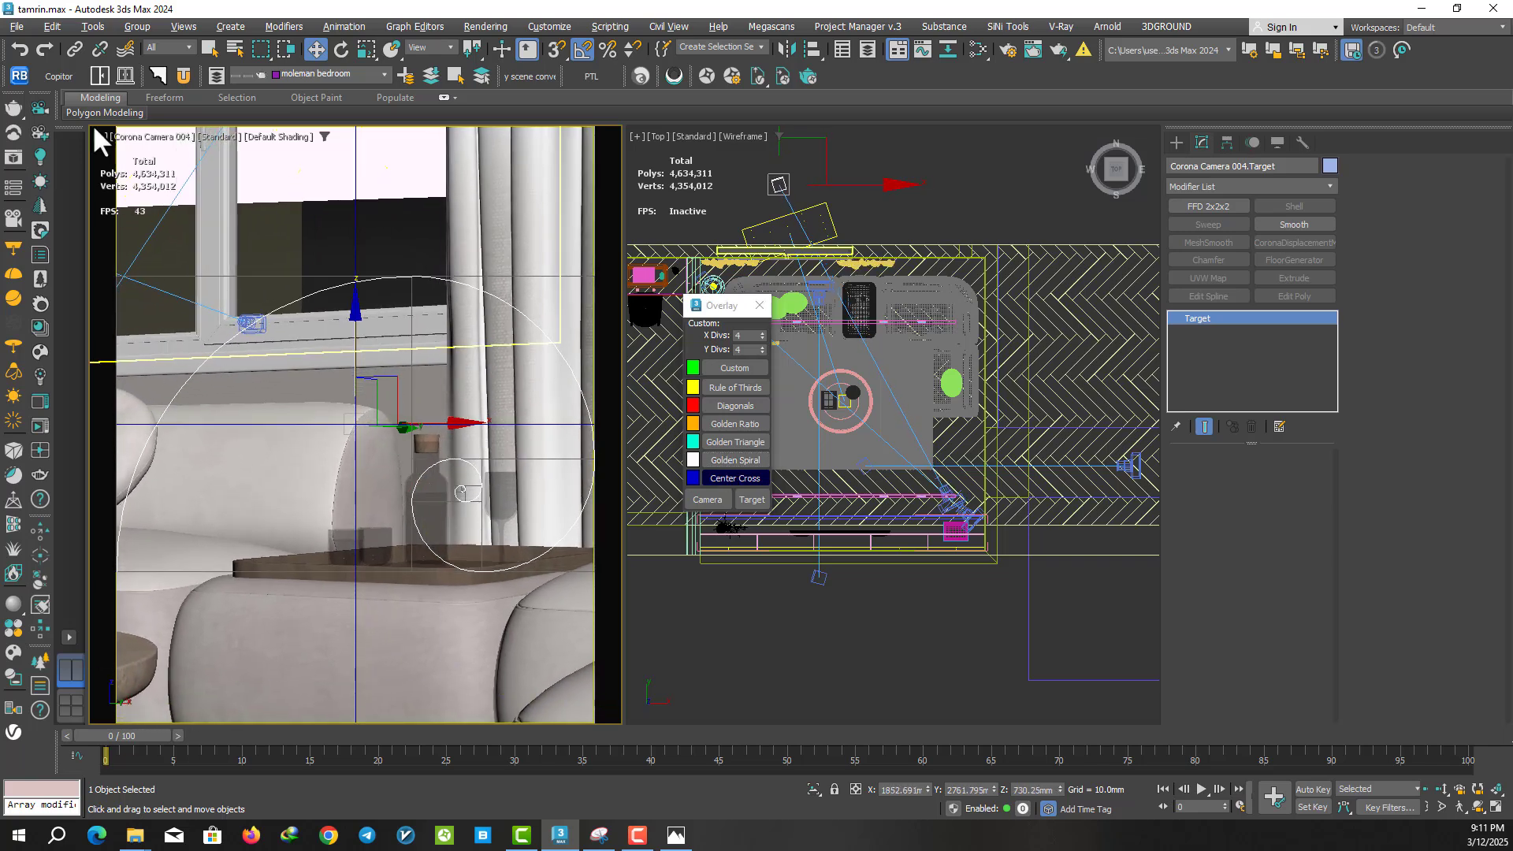
{"action": "left_click", "coordinate": [131, 134]}
{"action": "left_click", "coordinate": [797, 219]}
{"action": "left_click", "coordinate": [135, 137]}
{"action": "left_click", "coordinate": [153, 437]}
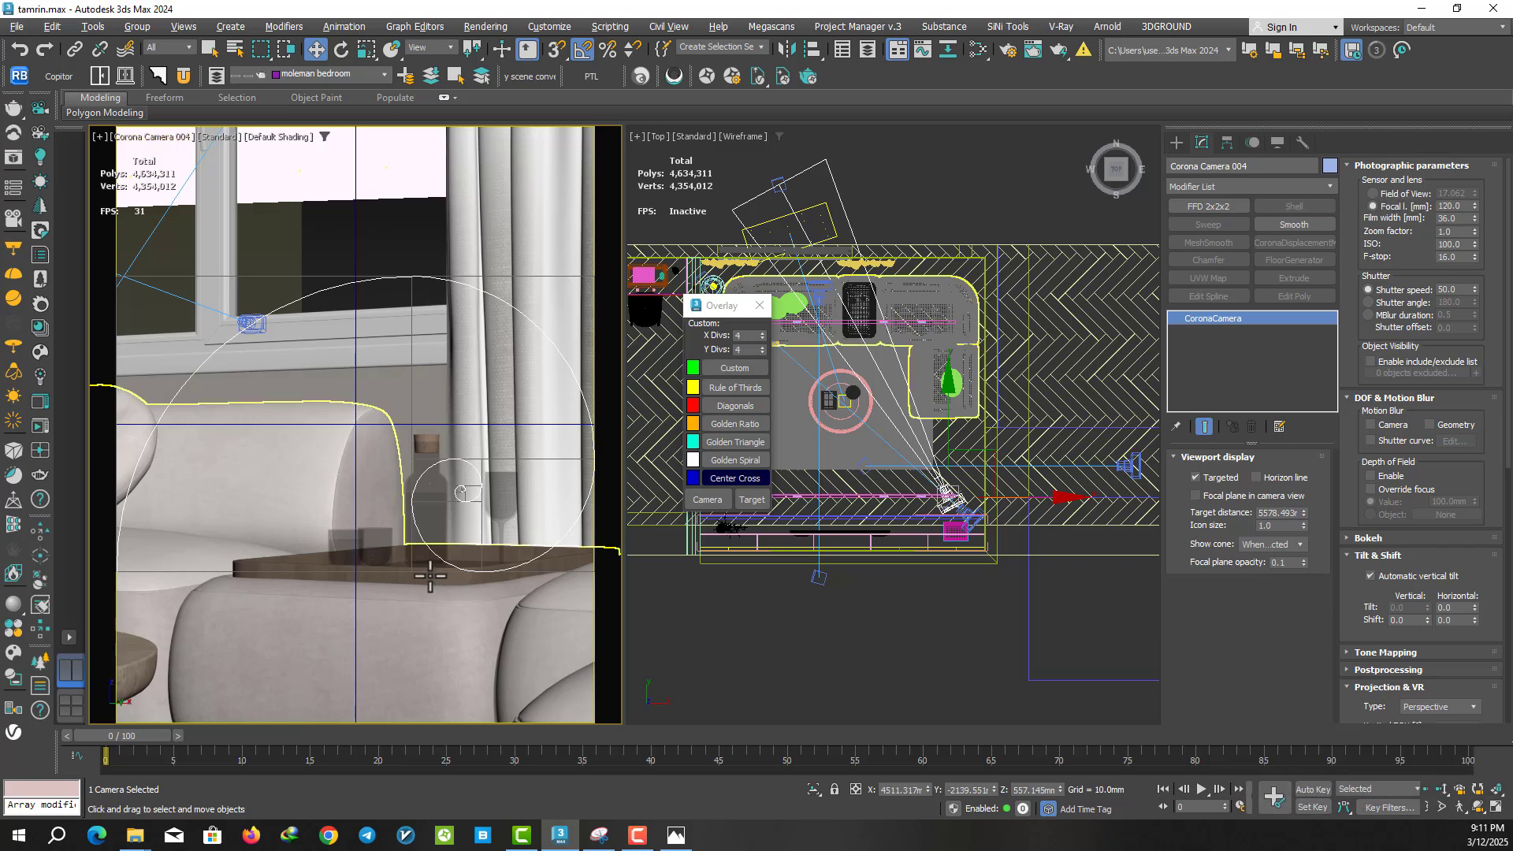
{"action": "left_click", "coordinate": [1442, 788]}
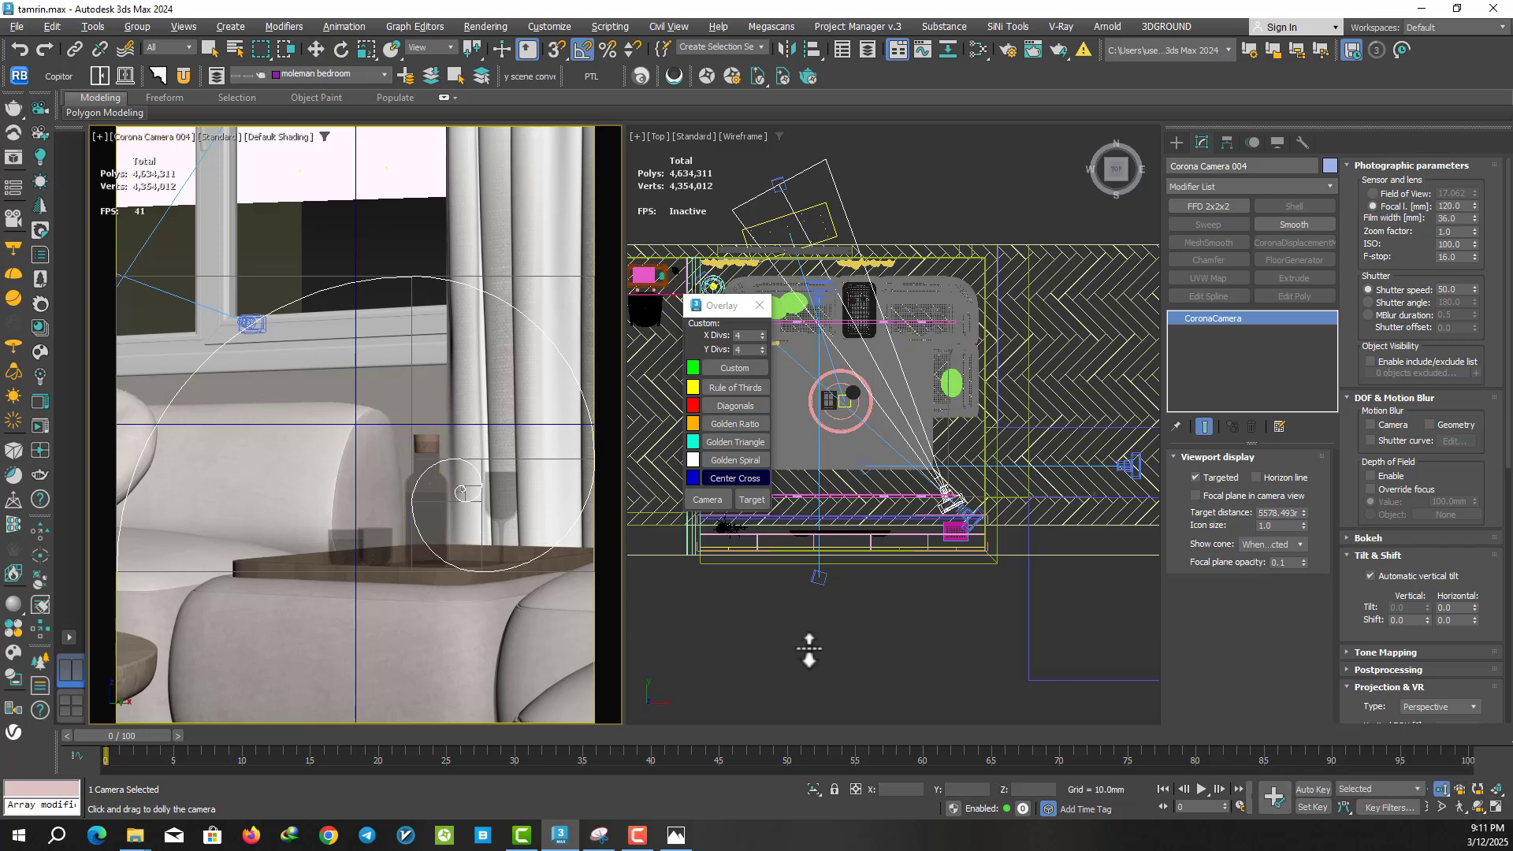
{"action": "left_click_drag", "start_coordinate": [473, 534], "coordinate": [484, 519]}
{"action": "mouse_move", "coordinate": [484, 519]}
{"action": "middle_mouse_down"}
{"action": "mouse_move", "coordinate": [449, 491]}
{"action": "mouse_move", "coordinate": [459, 482]}
{"action": "middle_mouse_up"}
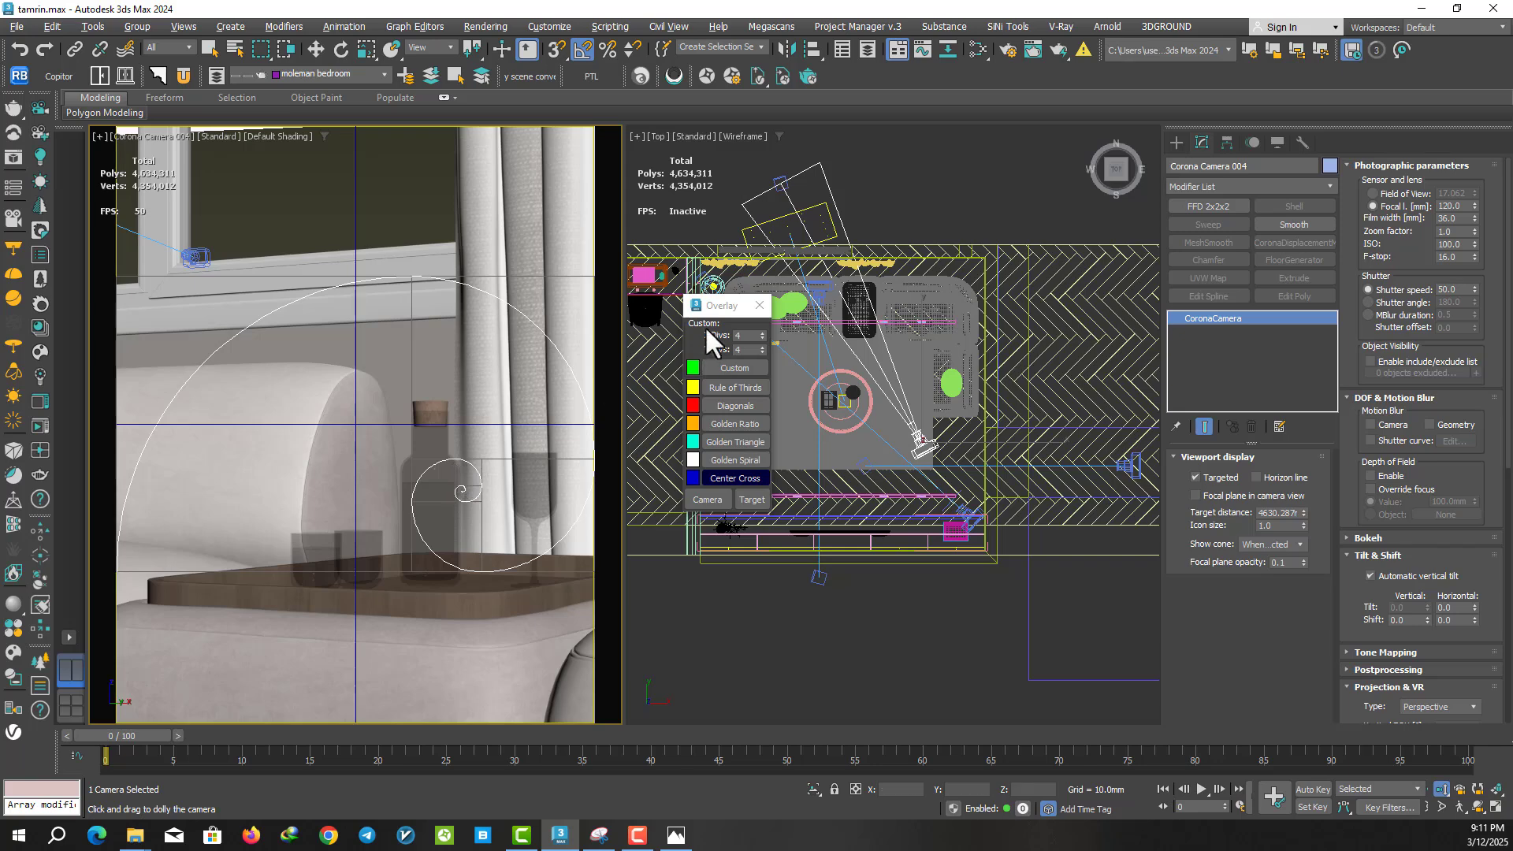
{"action": "mouse_move", "coordinate": [708, 303]}
{"action": "left_mouse_down"}
{"action": "mouse_move", "coordinate": [591, 323]}
{"action": "mouse_move", "coordinate": [239, 228]}
{"action": "mouse_move", "coordinate": [152, 156]}
{"action": "left_mouse_up"}
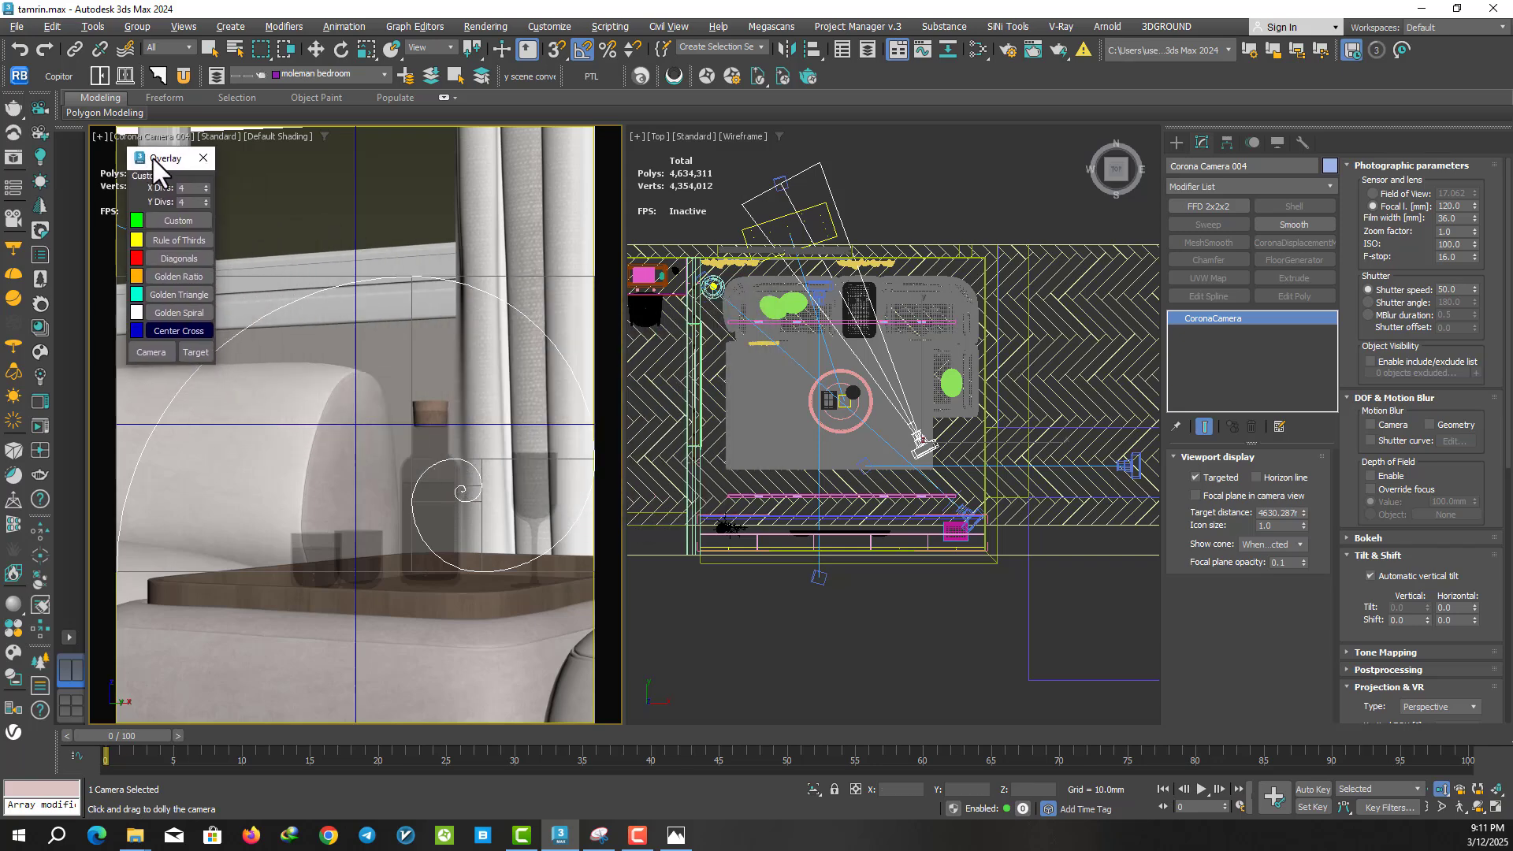
{"action": "key", "text": "w"}
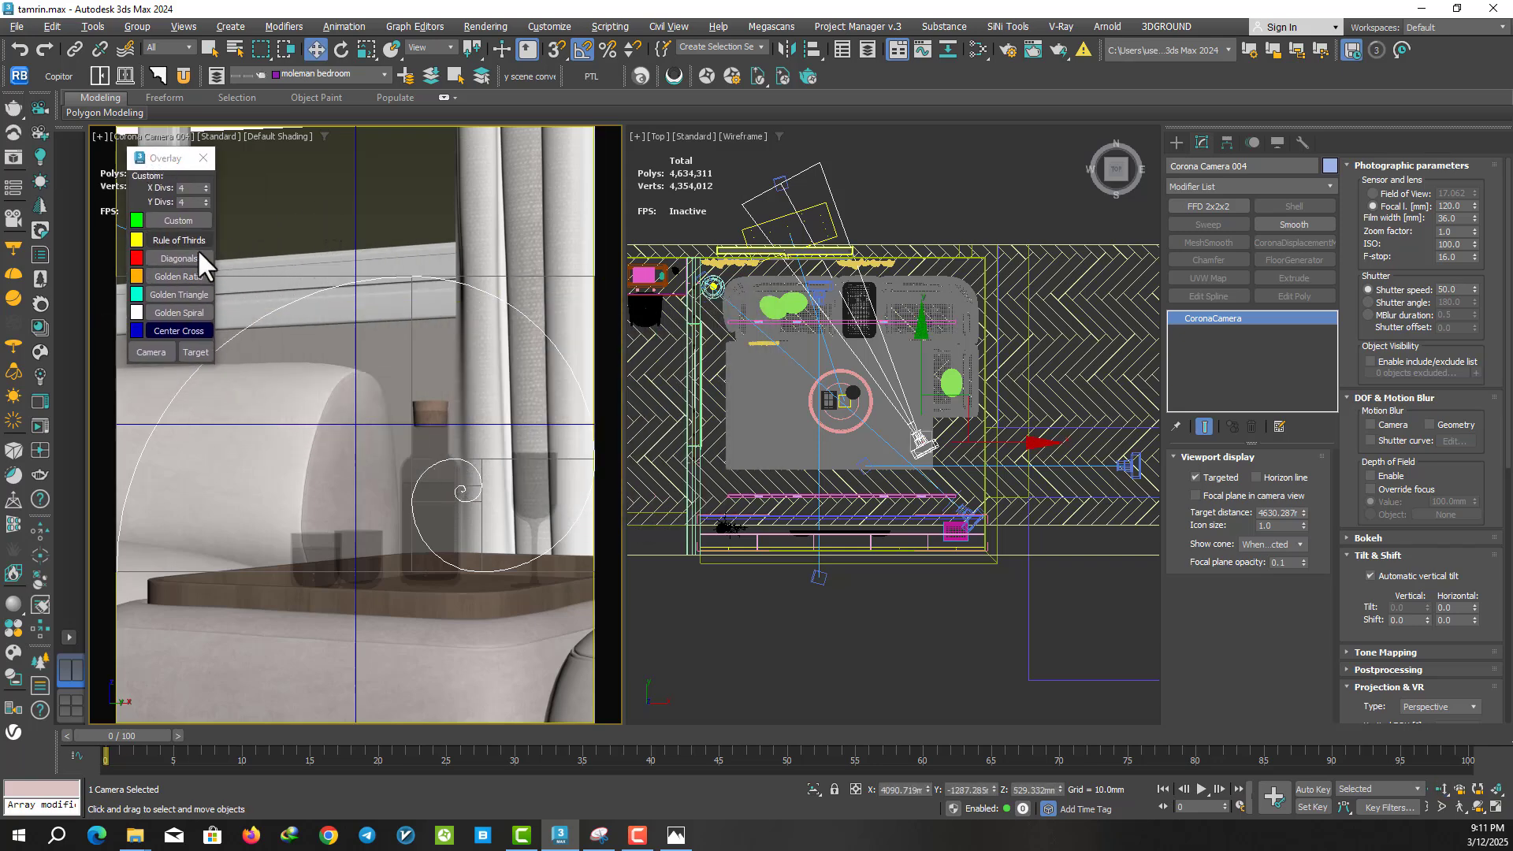
{"action": "left_click", "coordinate": [38, 402]}
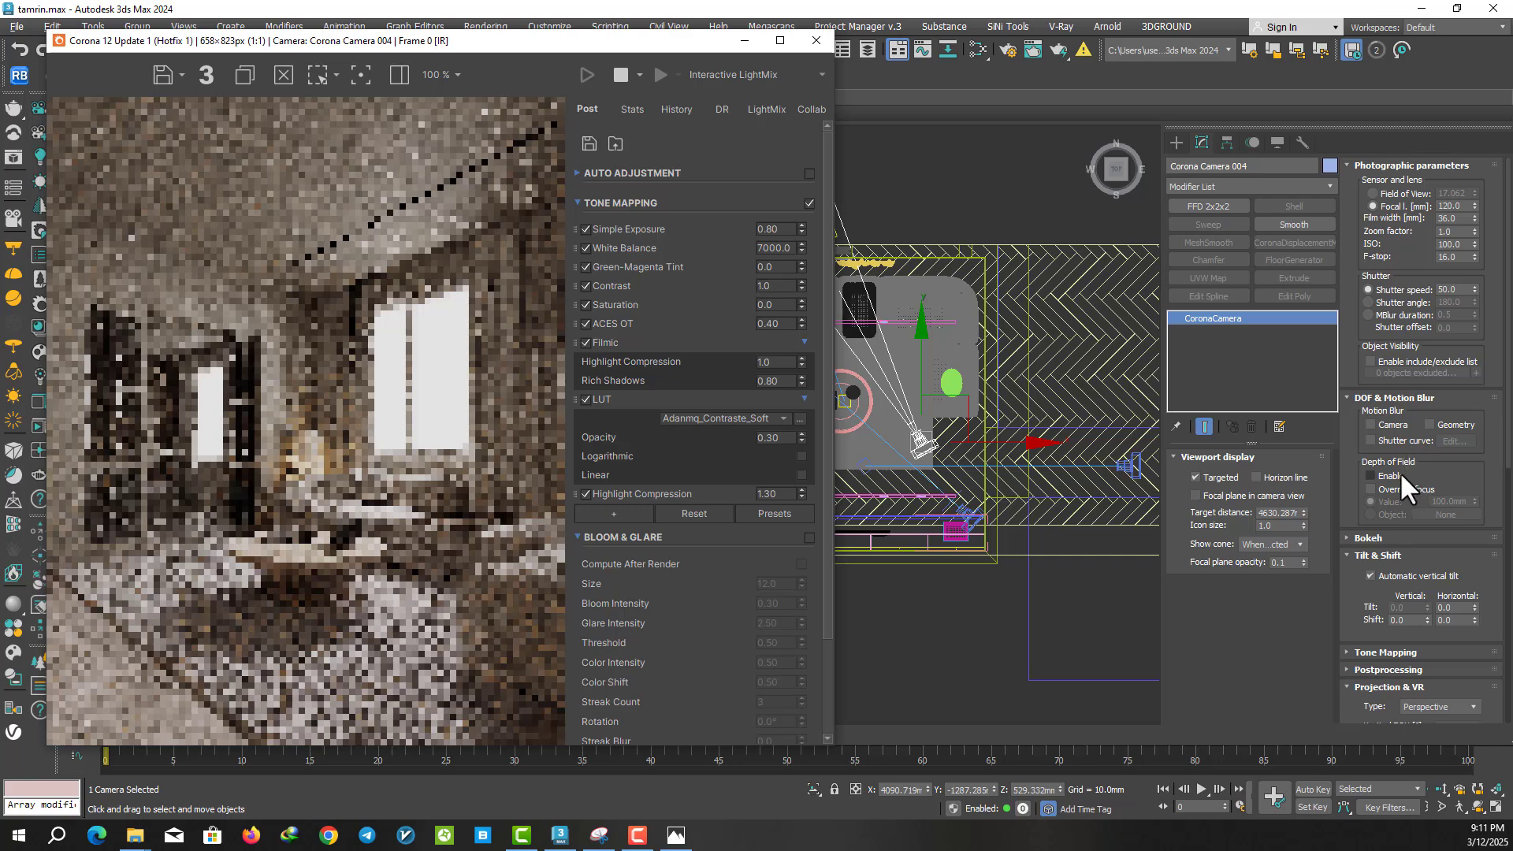
- Enable depth of field on Corona Camera 004 with F-stop 4 and maximize the frame buffer
{"action": "left_click_drag", "start_coordinate": [544, 40], "coordinate": [580, 31]}
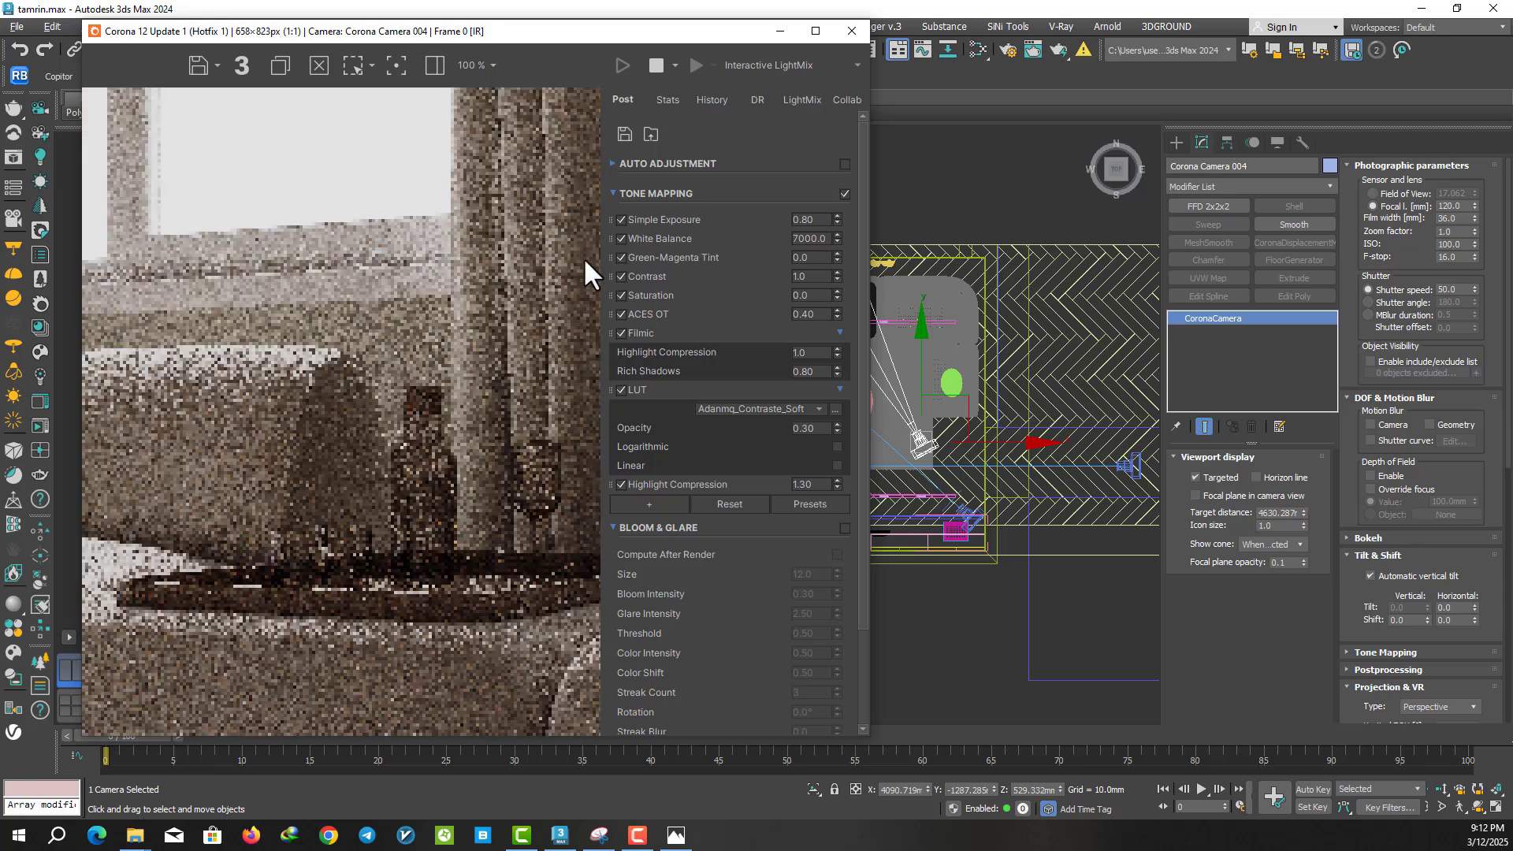
{"action": "left_click", "coordinate": [1388, 476]}
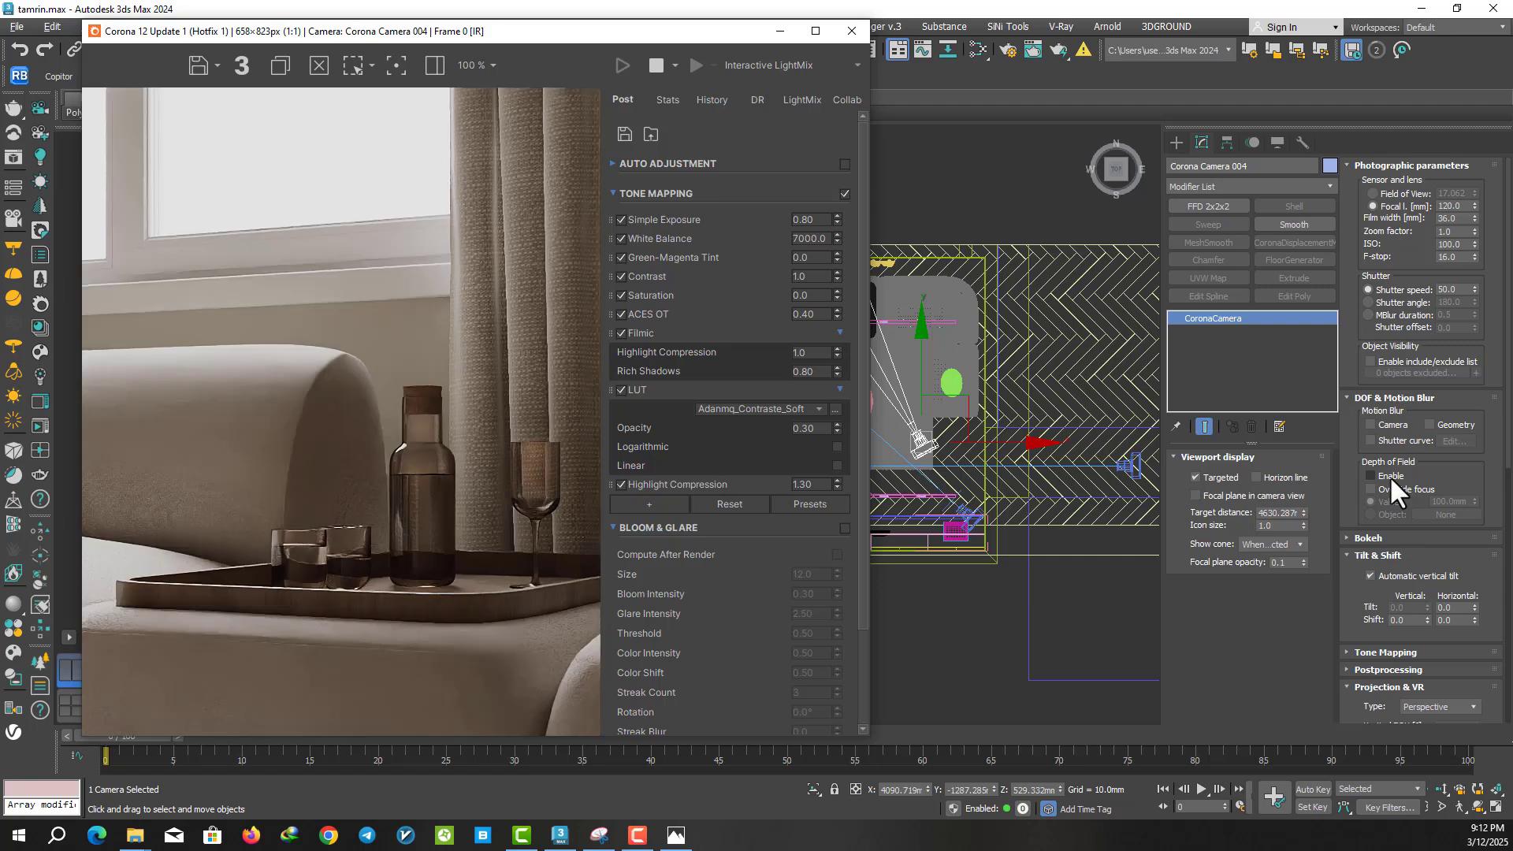
{"action": "double_click", "coordinate": [1462, 260]}
{"action": "type", "text": "4"}
{"action": "key", "text": "Return"}
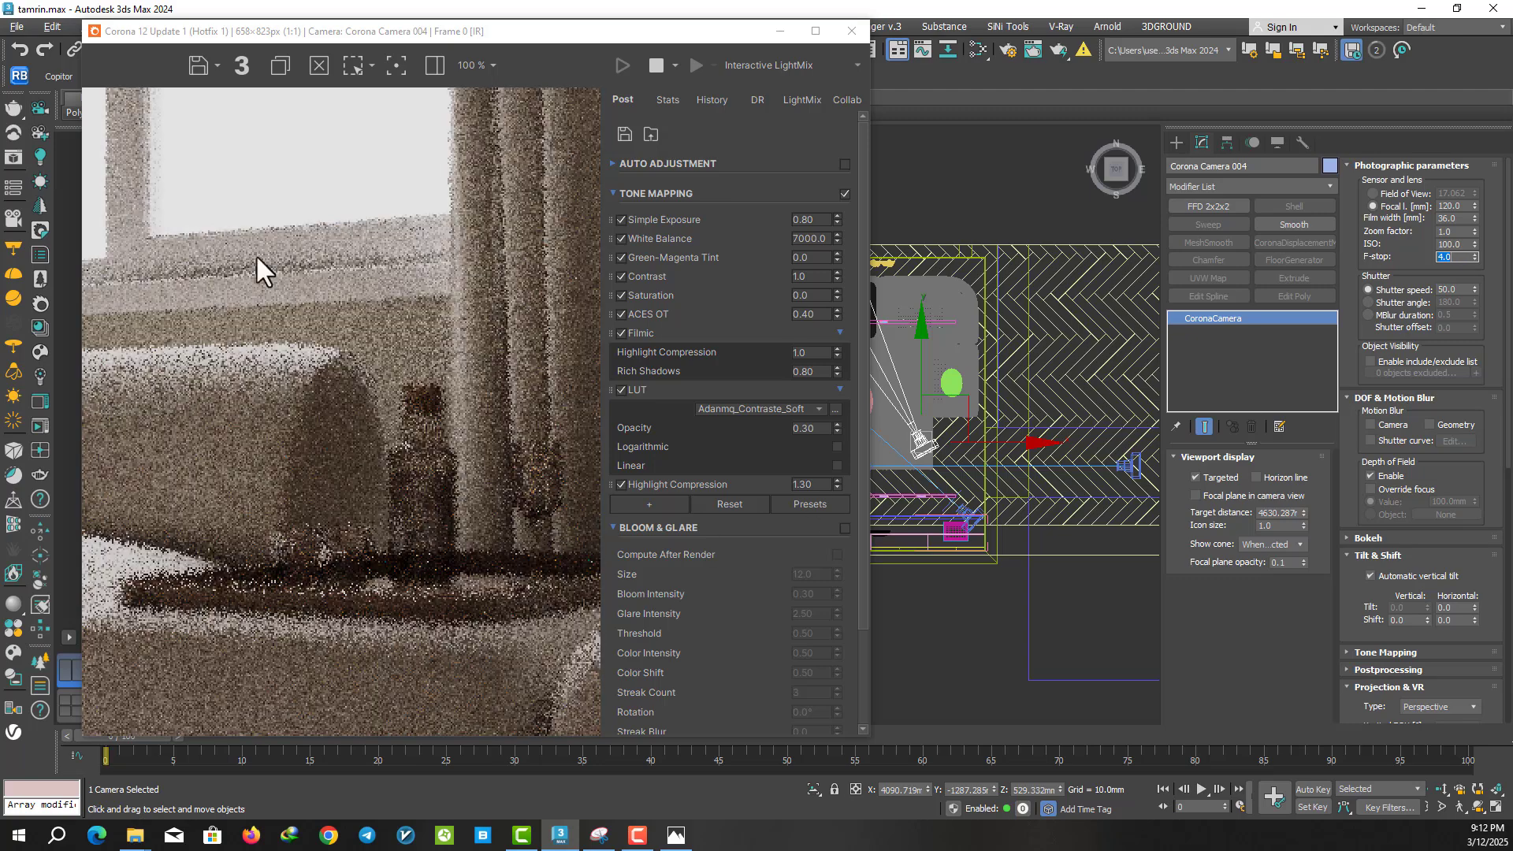
{"action": "left_click", "coordinate": [816, 32]}
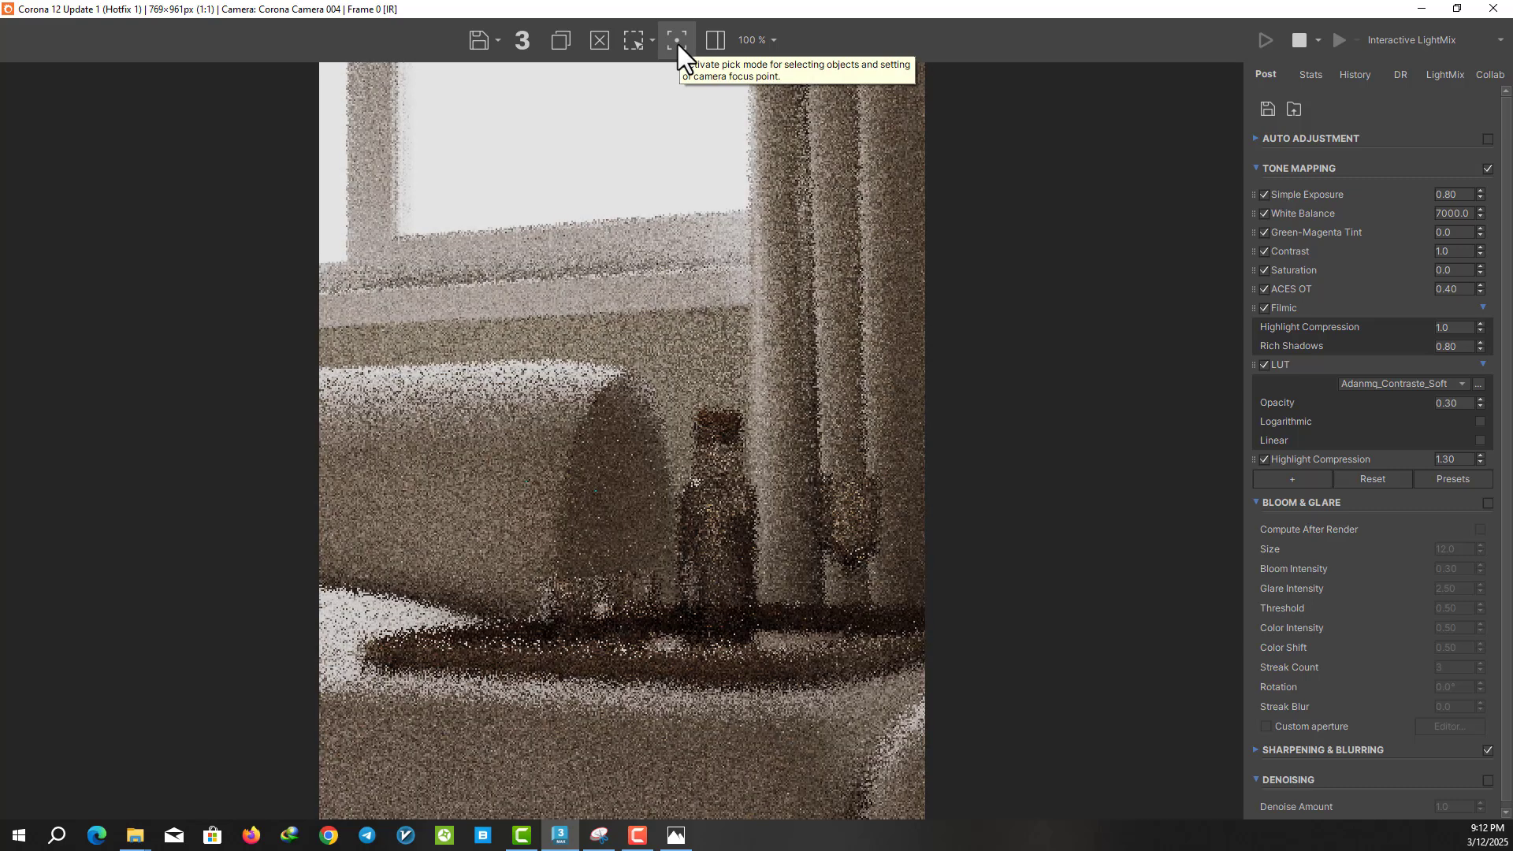
- Set the render's focus point on the carafe, after briefly testing focus on the sofa arm
{"action": "left_click", "coordinate": [678, 44]}
{"action": "left_click", "coordinate": [711, 538]}
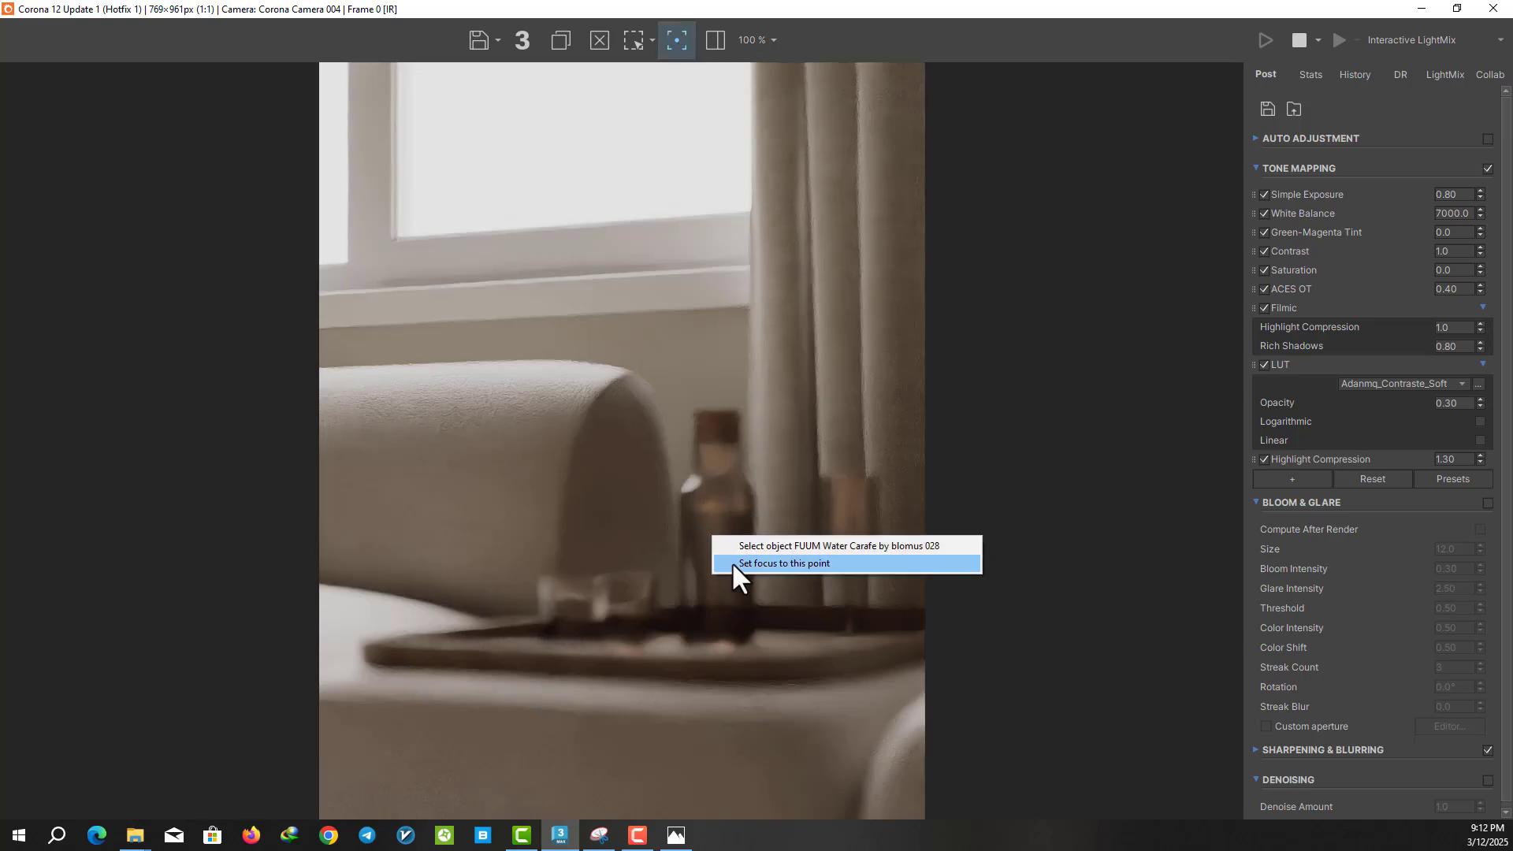
{"action": "left_click", "coordinate": [750, 564]}
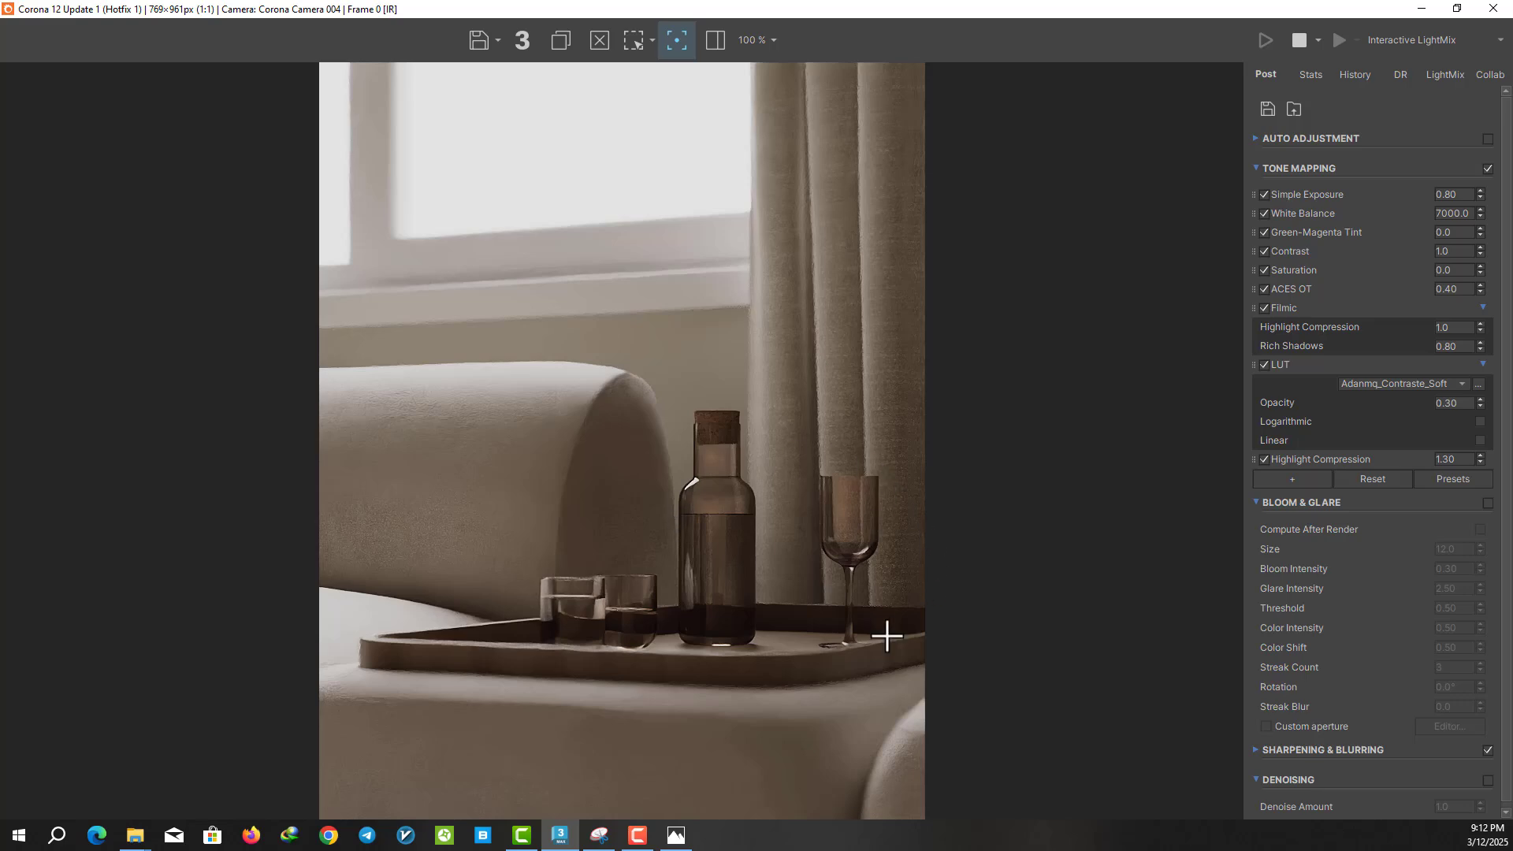
{"action": "right_click", "coordinate": [417, 398]}
{"action": "left_click", "coordinate": [459, 423]}
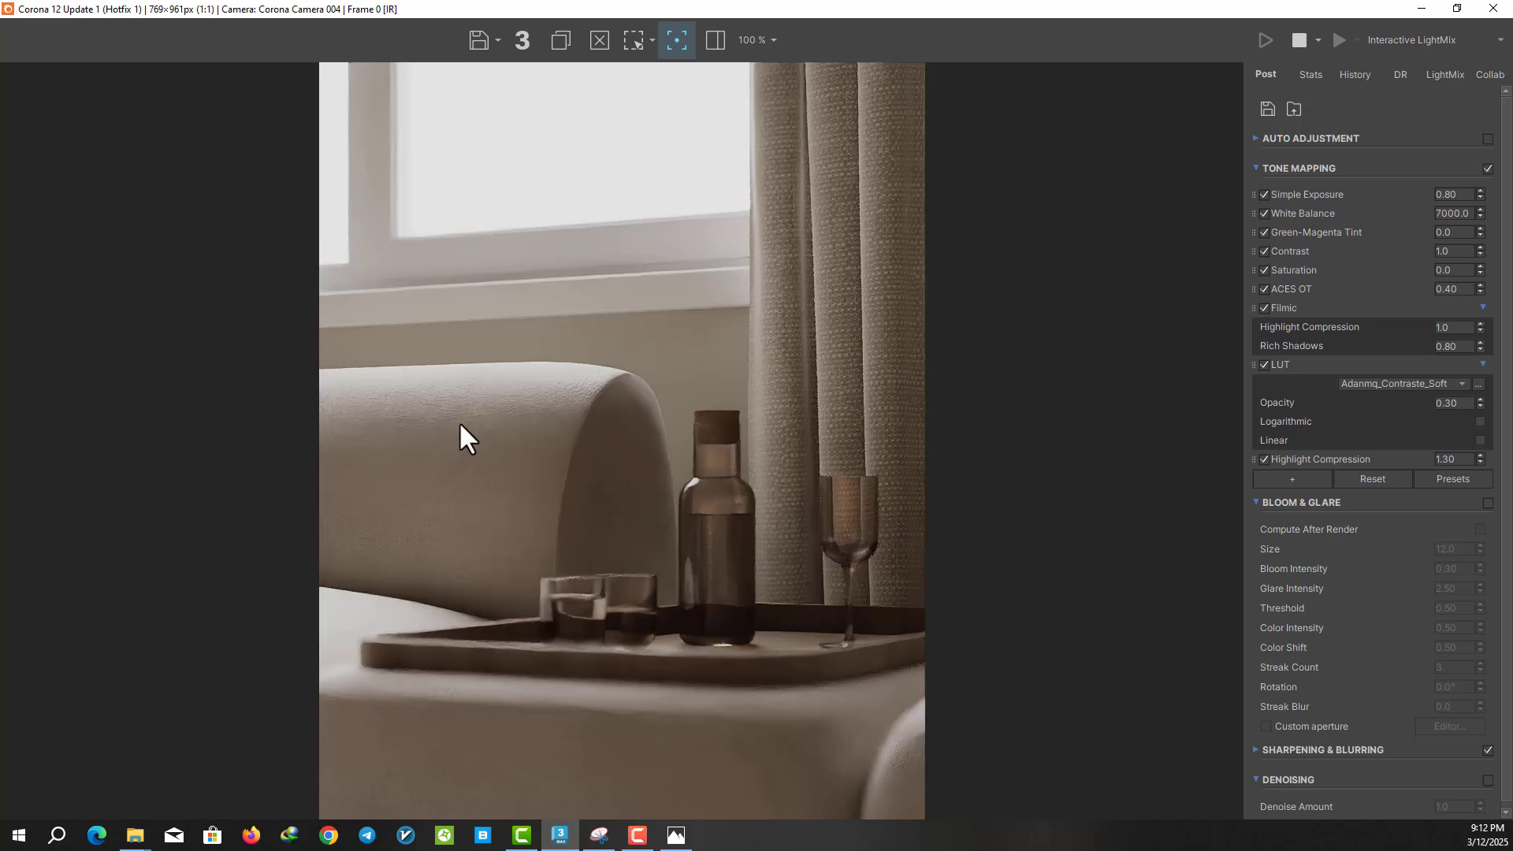
{"action": "right_click", "coordinate": [717, 545]}
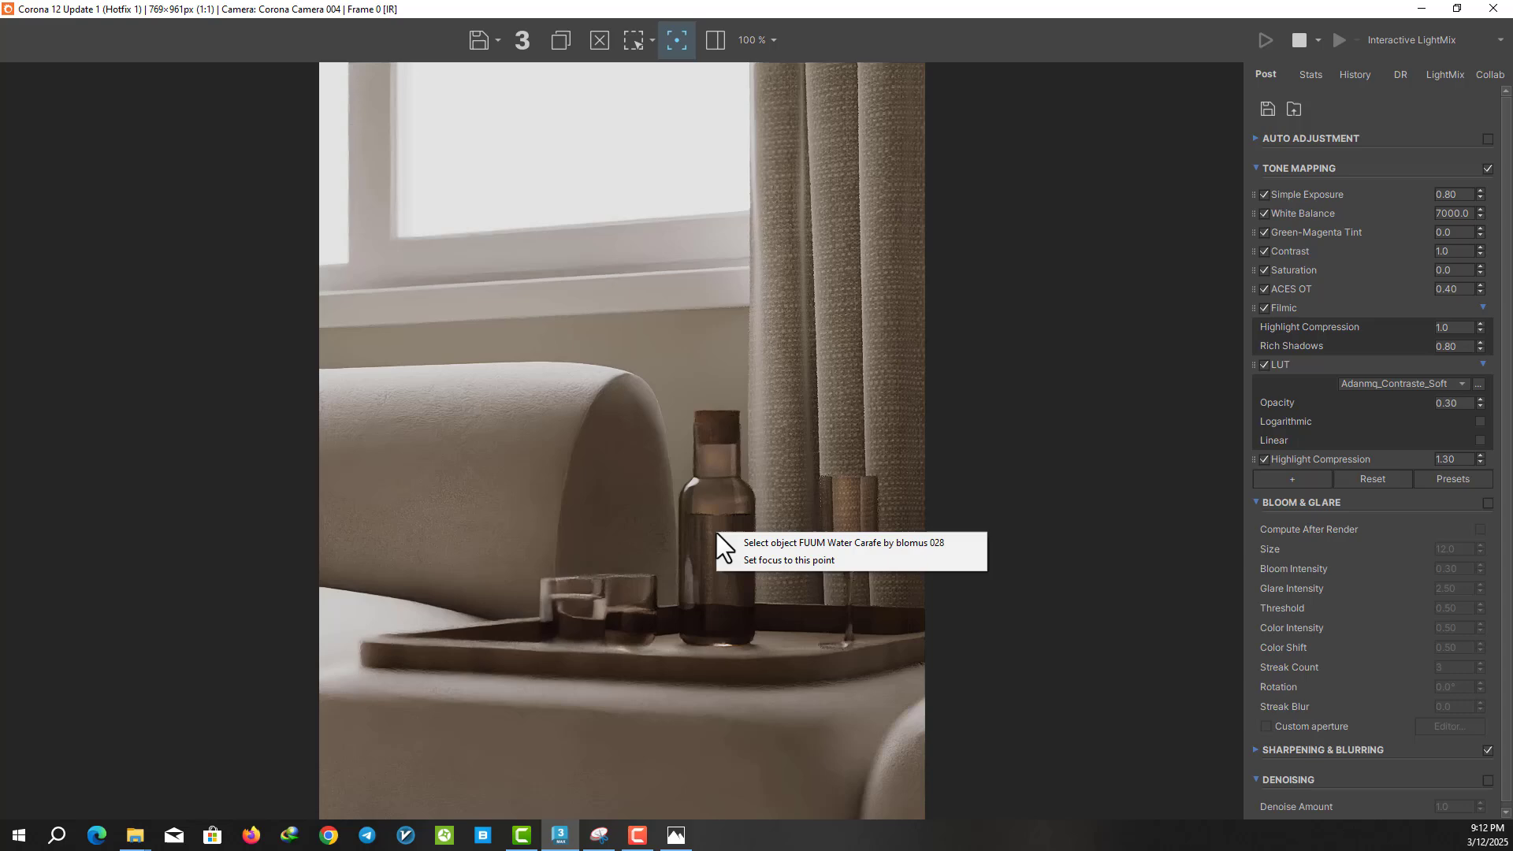
{"action": "left_click", "coordinate": [758, 557]}
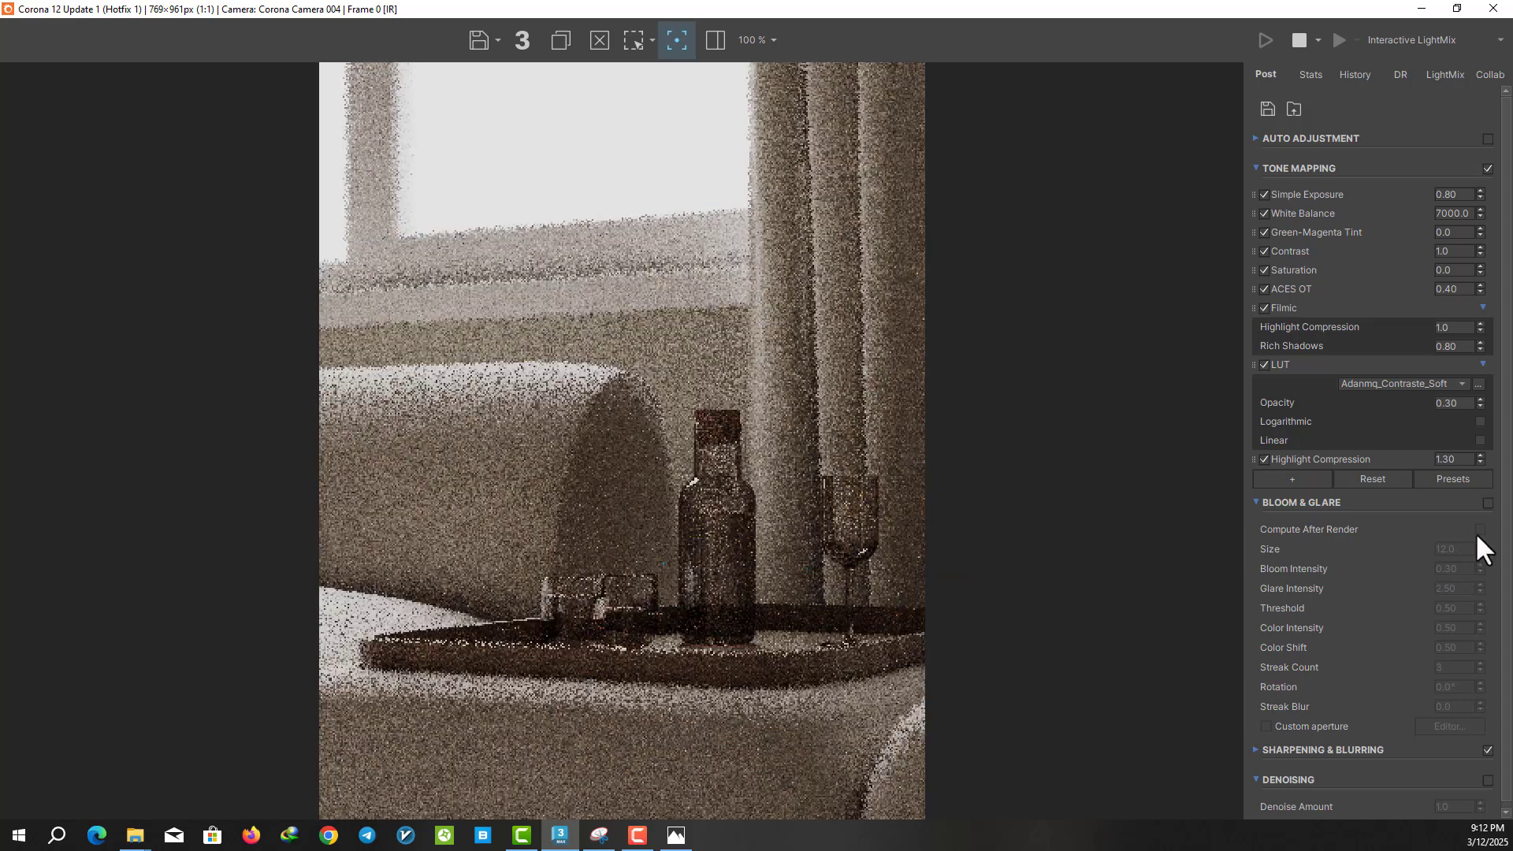
- Enable Bloom & Glare and set Sharpening Amount to 3.0, then turn off focus picking
{"action": "left_click", "coordinate": [1487, 503]}
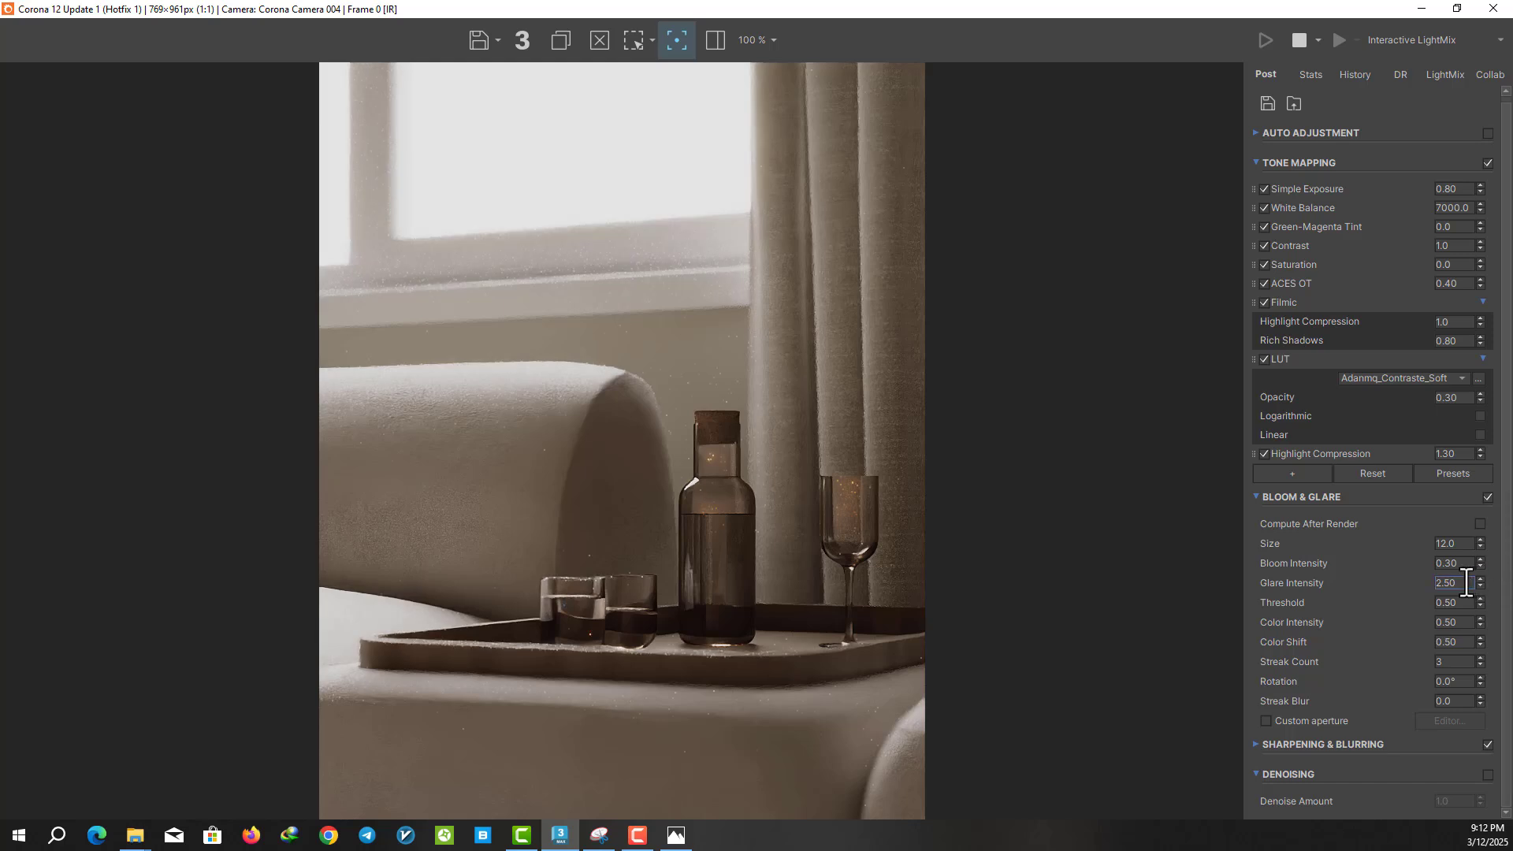
{"action": "left_click", "coordinate": [1388, 745]}
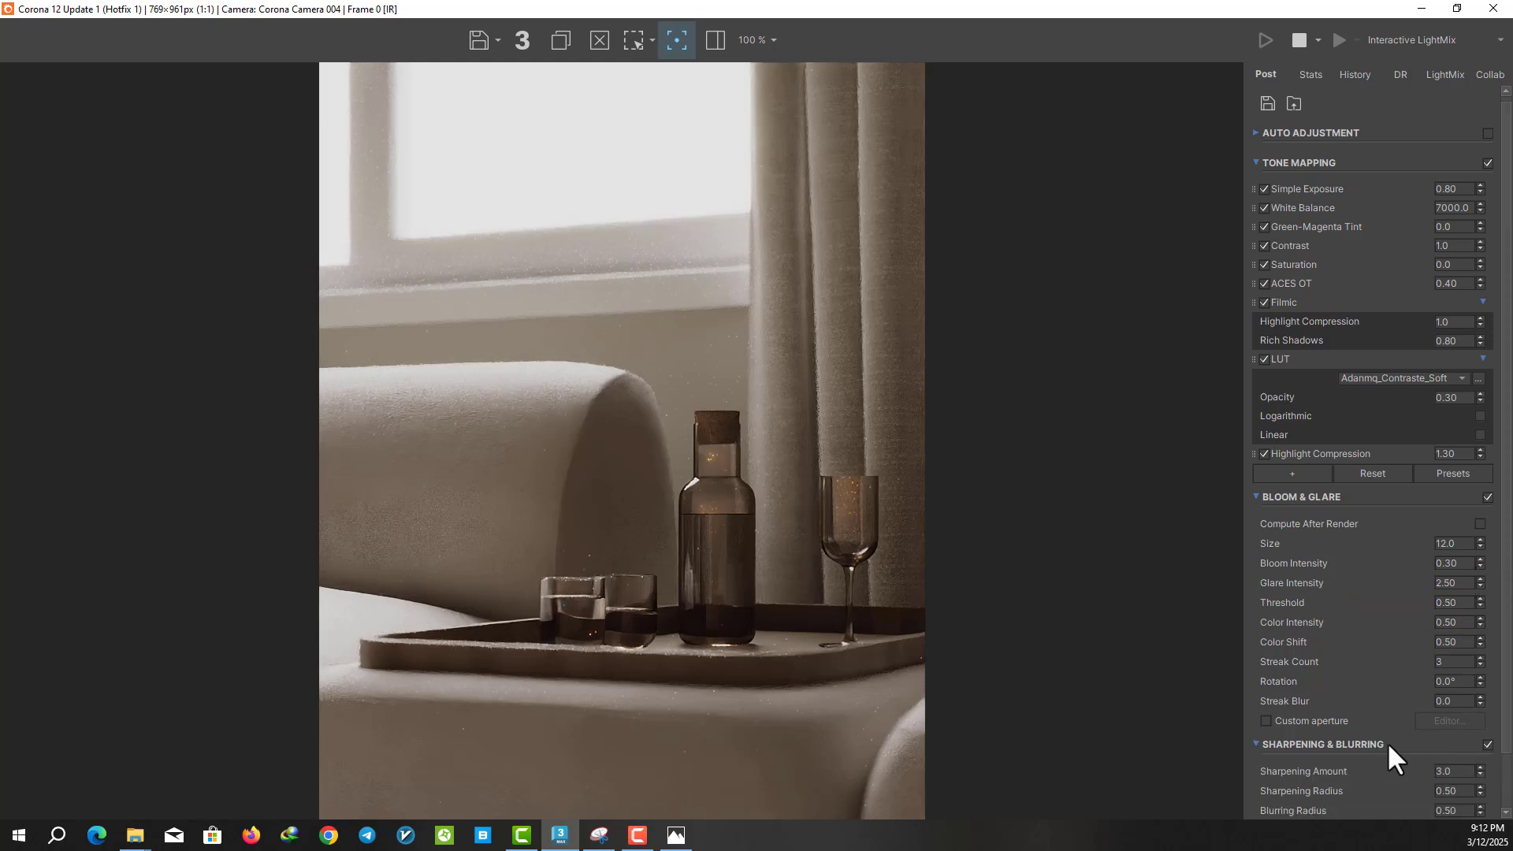
{"action": "scroll", "coordinate": [1505, 678], "scroll_direction": "down", "scroll_amount": 1}
{"action": "double_click", "coordinate": [1454, 711]}
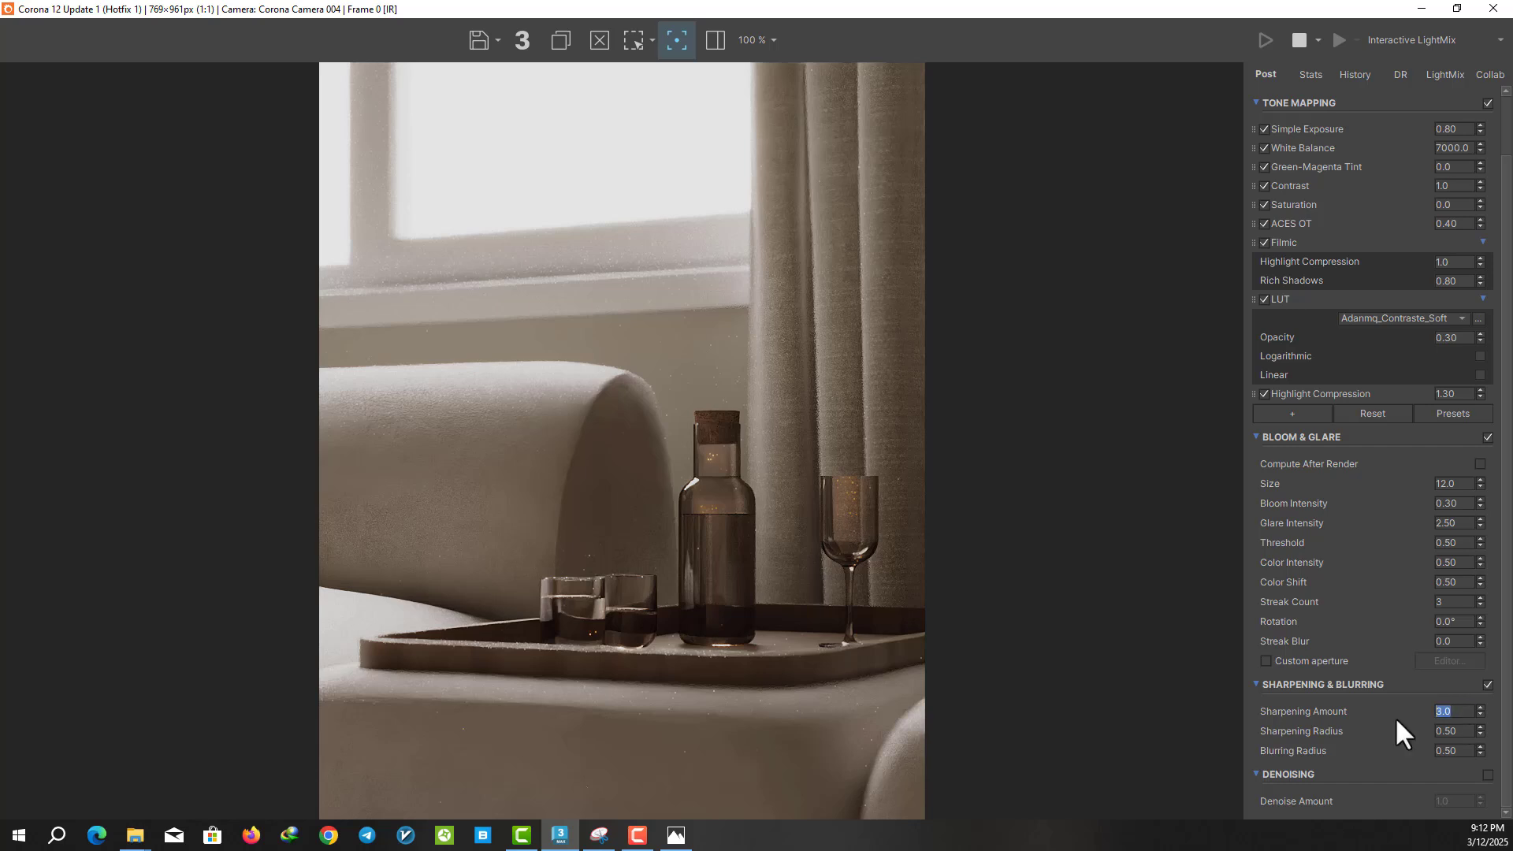
{"action": "key", "text": "Return"}
{"action": "right_click", "coordinate": [780, 161]}
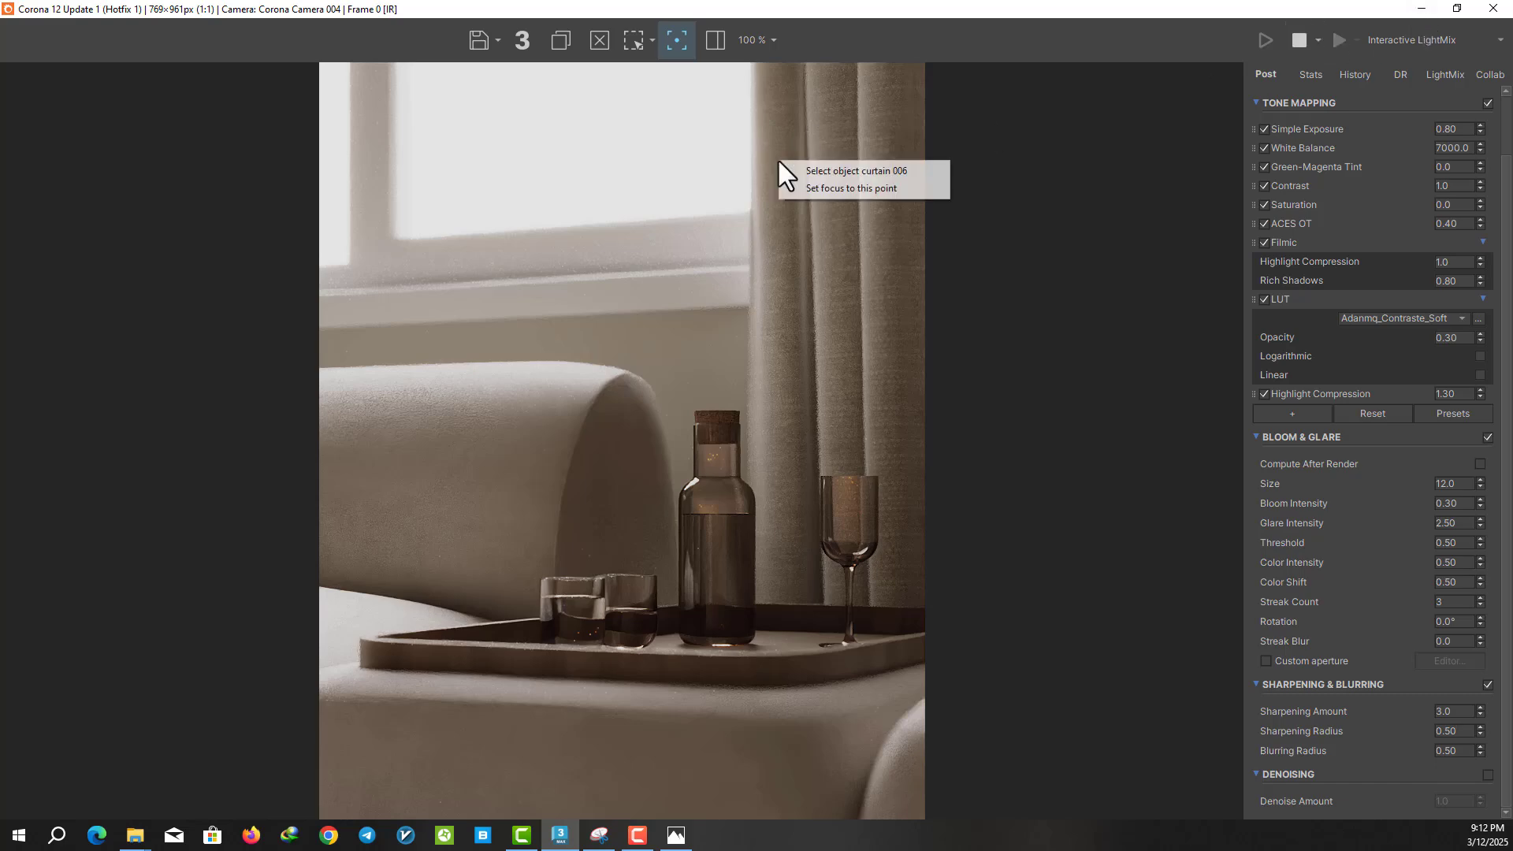
{"action": "left_click", "coordinate": [681, 41]}
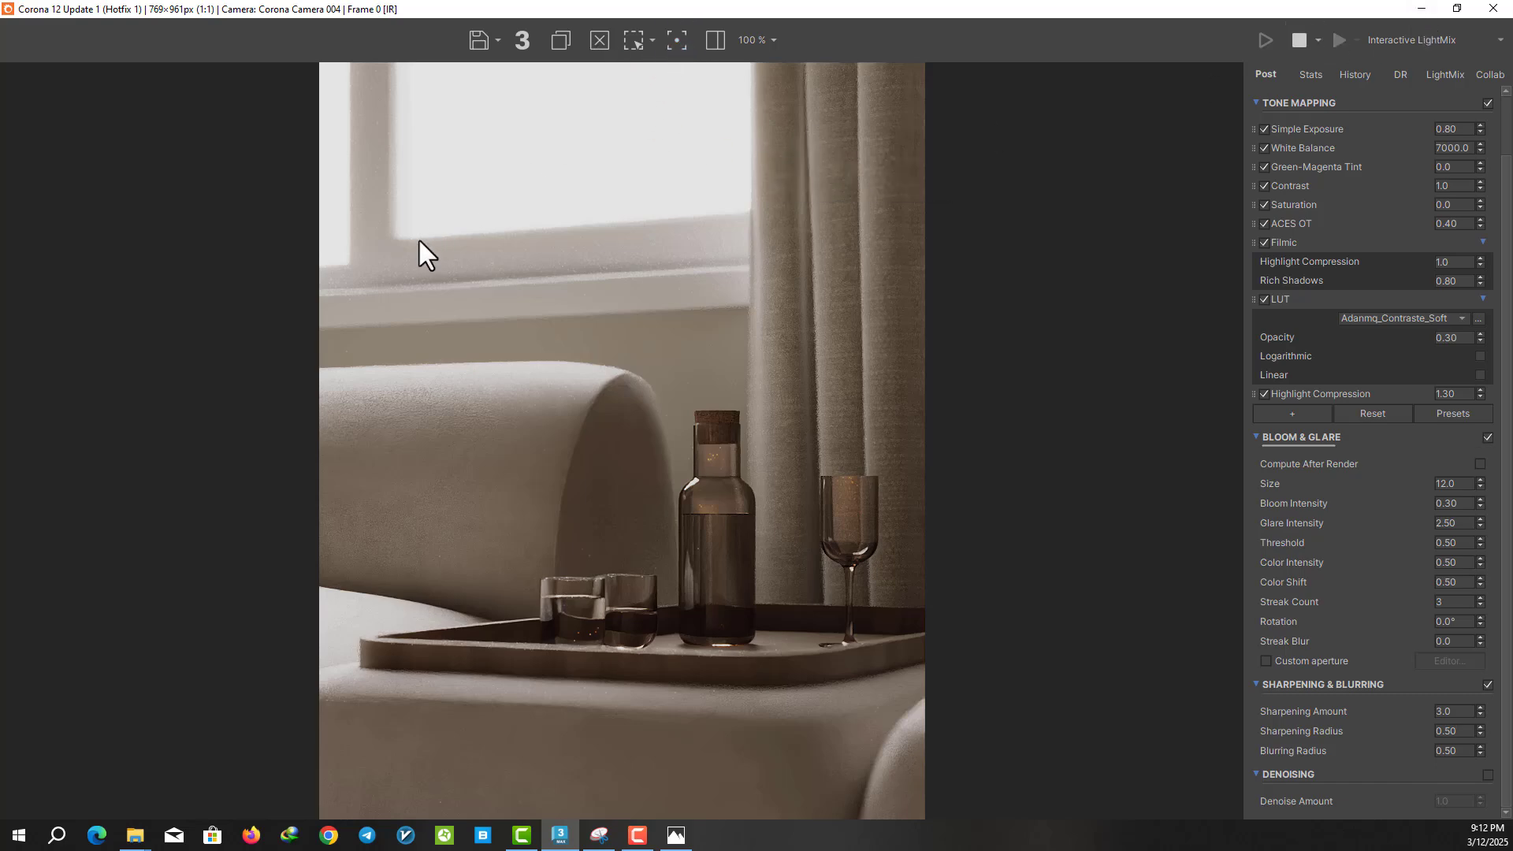